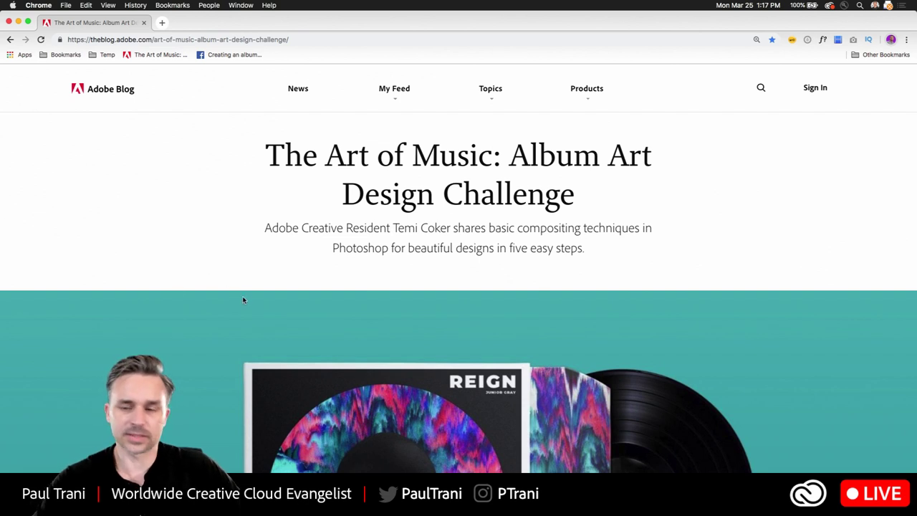
Look over the album art challenge article and open its contest instructions.
scroll(312, 292, "down", 5)
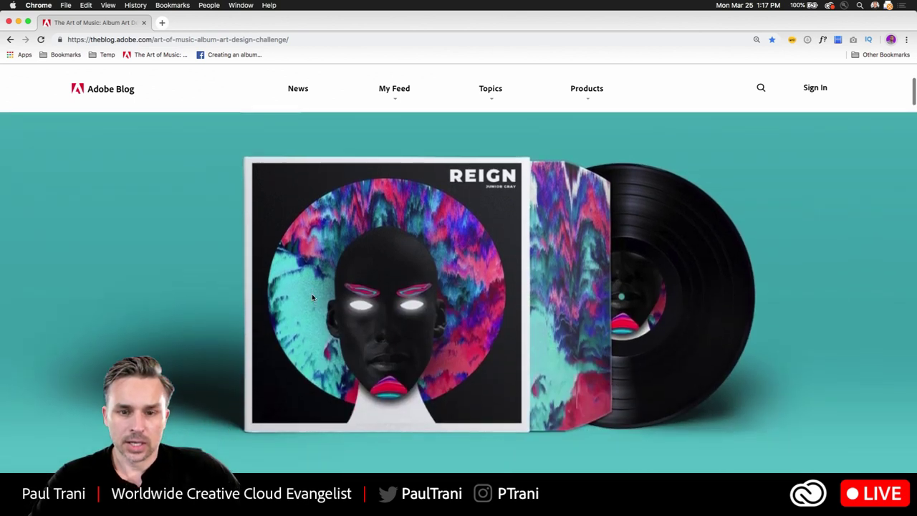
scroll(312, 293, "up", 5)
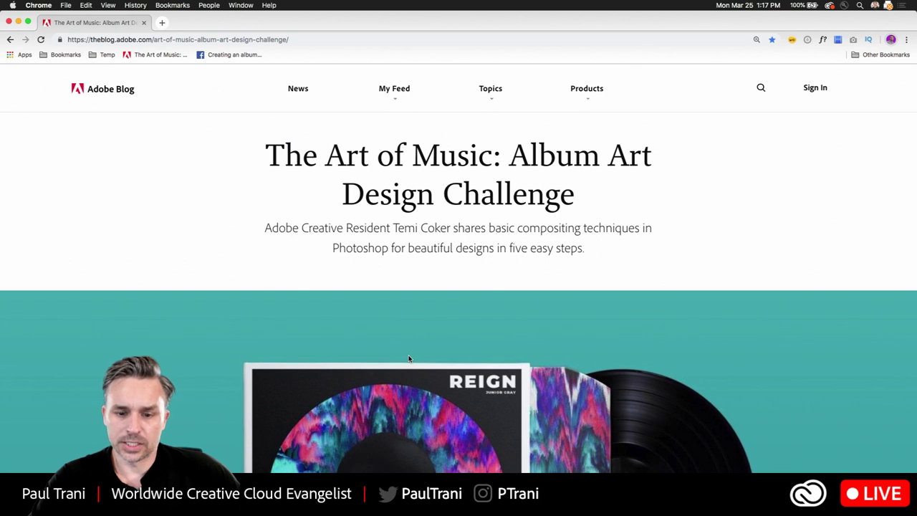
scroll(409, 358, "down", 10)
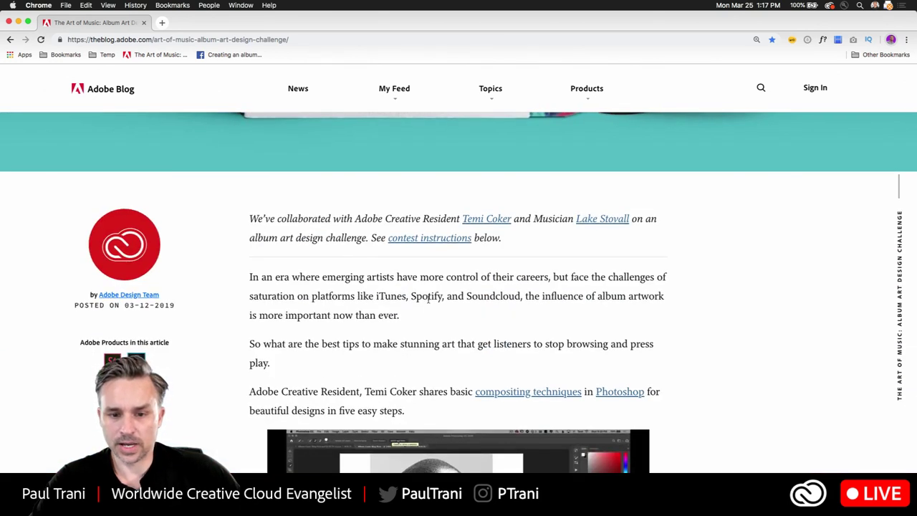
scroll(408, 358, "down", 3)
left_click(397, 129)
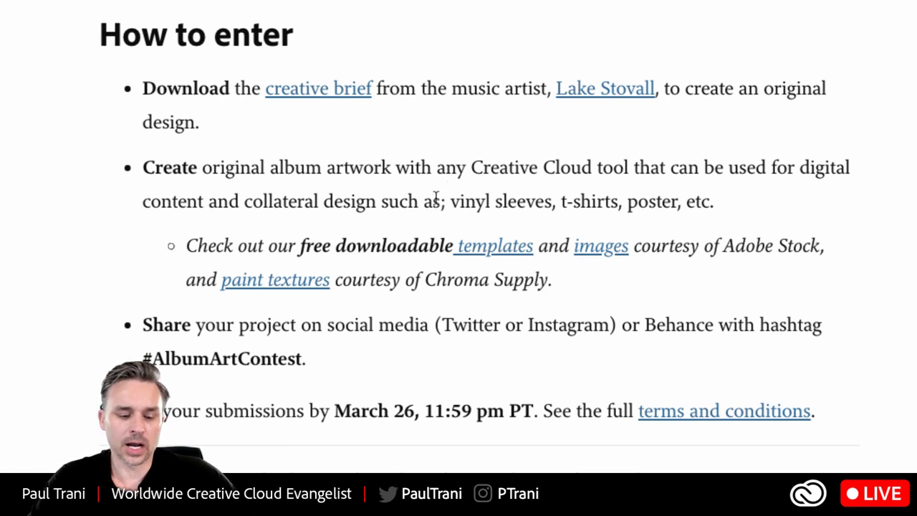
Return to the article's introduction and follow the contest instructions link again to the How to enter section.
scroll(447, 177, "up", 15)
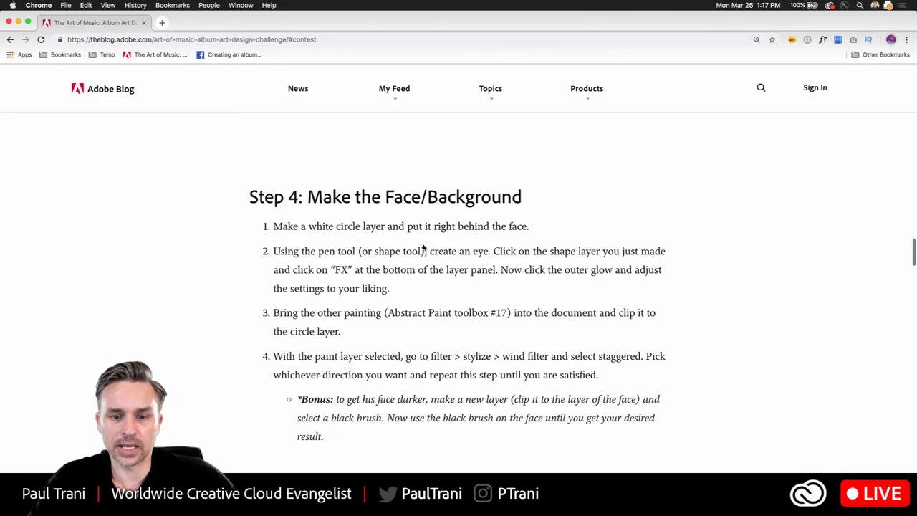
scroll(424, 247, "up", 15)
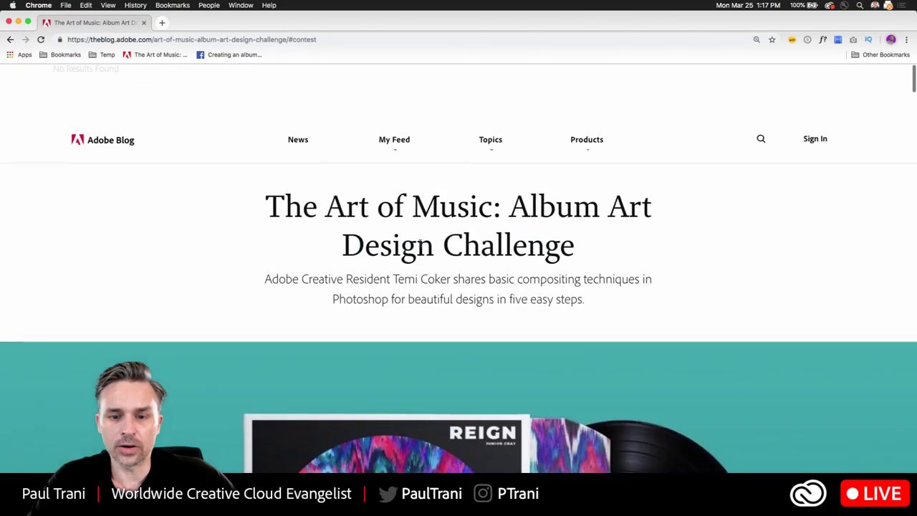
scroll(494, 254, "down", 8)
scroll(492, 304, "down", 2)
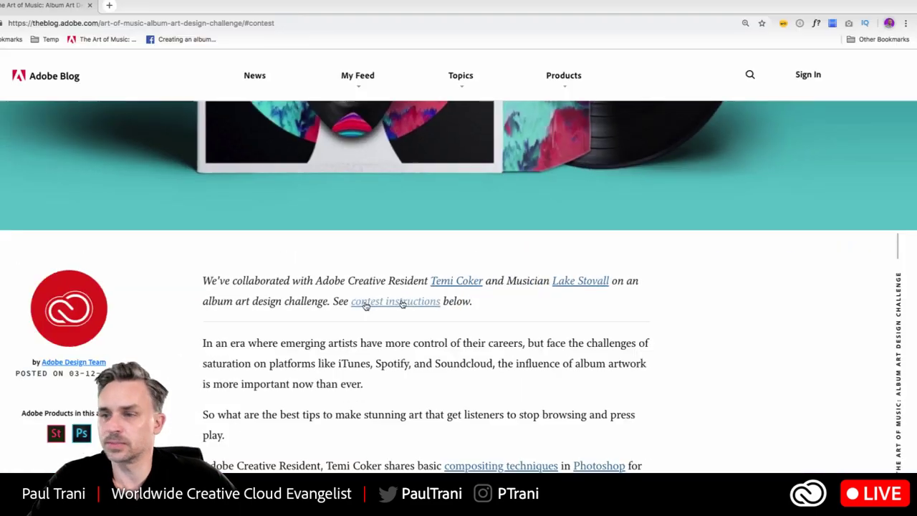
left_click(355, 310)
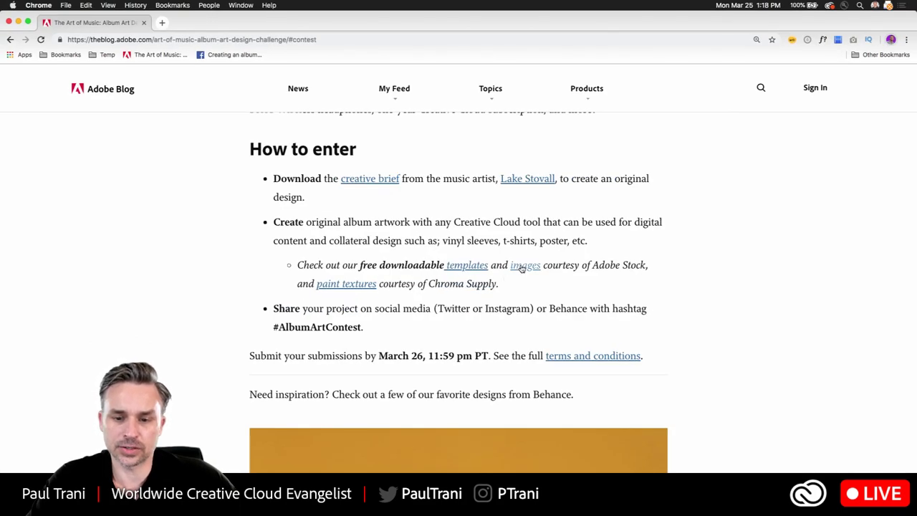
Open the images, paint textures, templates and creative brief links from How to enter in separate background tabs.
left_click(523, 267, "super")
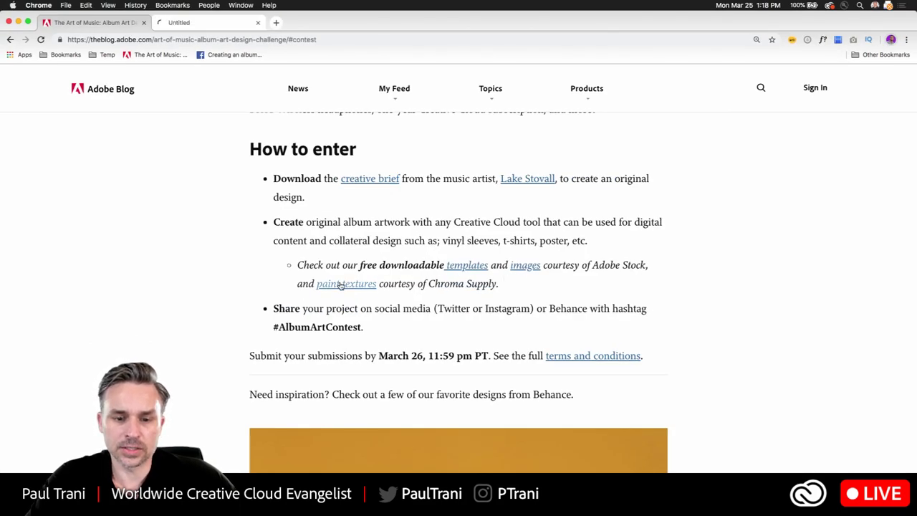
left_click(347, 284, "super")
left_click(463, 265, "super")
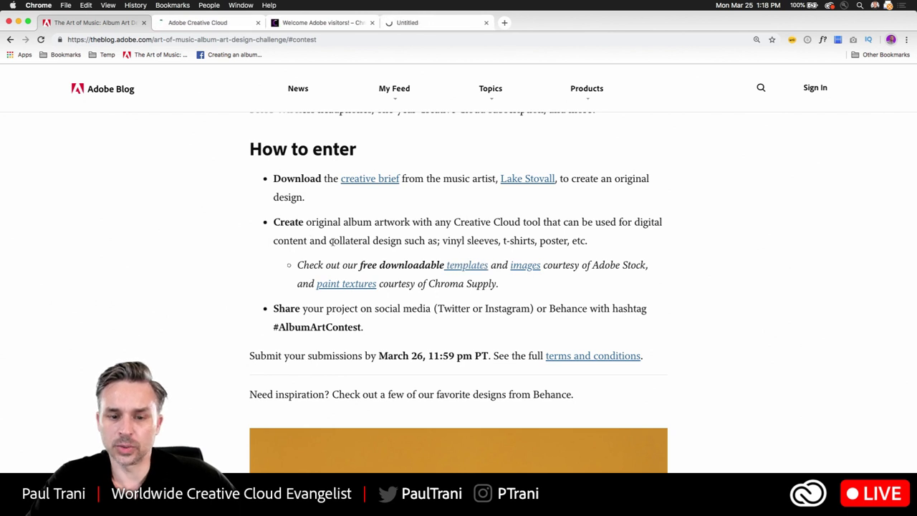
left_click(367, 180, "super")
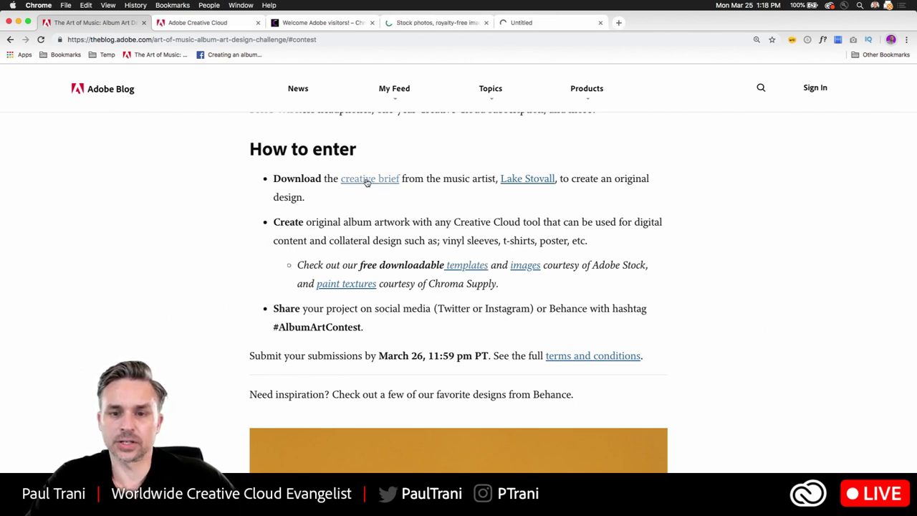
View the shared Adobe Stock images page, then open the Ps Album Art Design Challenge–Adobe Stock Images_1 folder from Creative Cloud Files in Finder.
left_click(197, 24)
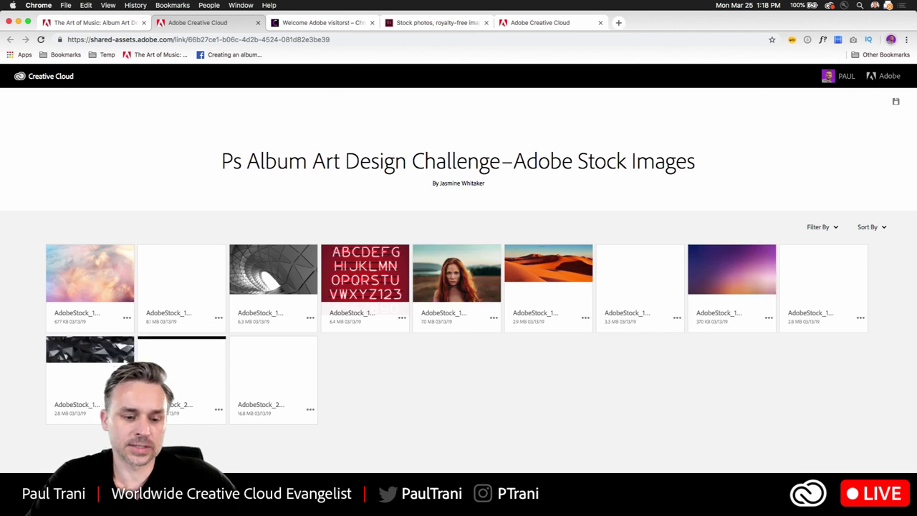
key("super+Tab")
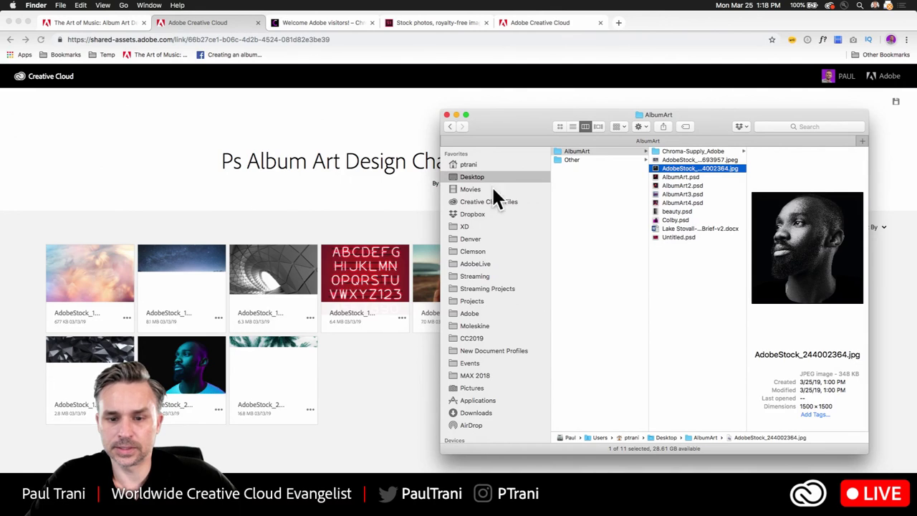
left_click(466, 204)
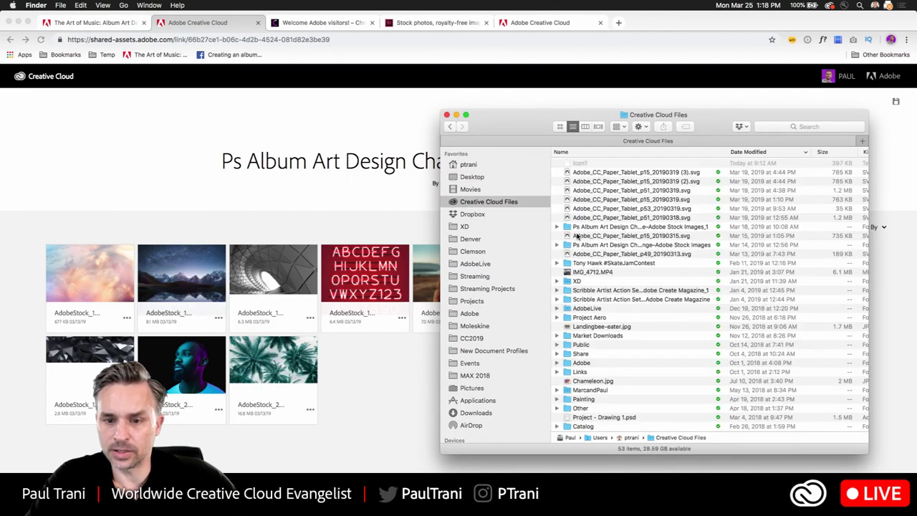
double_click(578, 228)
left_click_drag(523, 125, 546, 185)
left_click(537, 124)
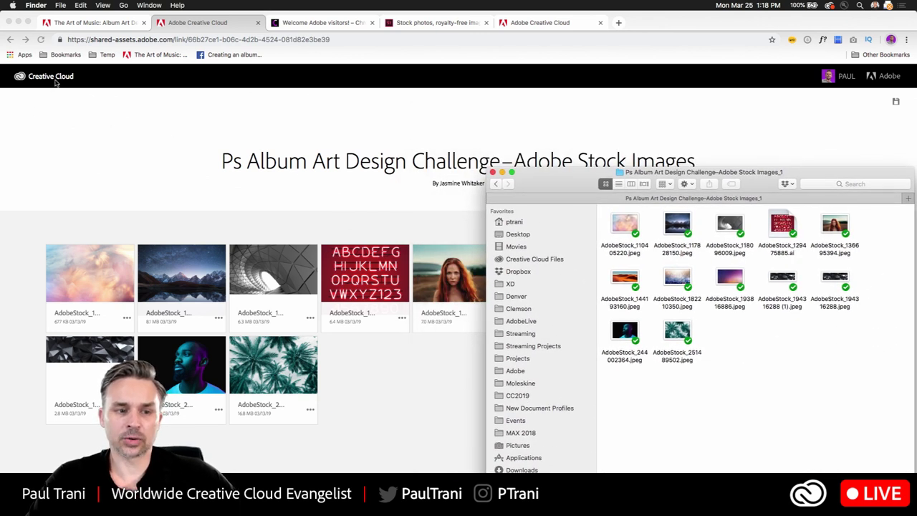
Show how to open the Creative Cloud Files folder from the Creative Cloud desktop app, and close that folder window.
left_click(556, 122)
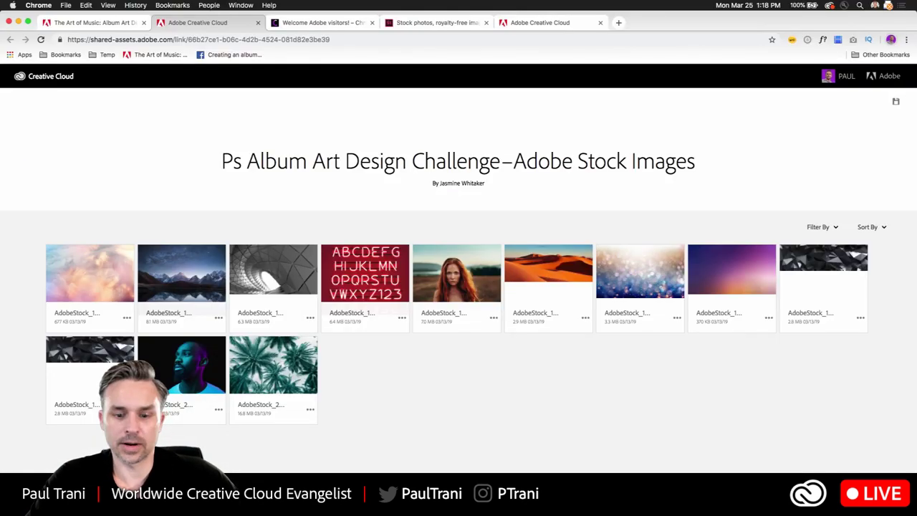
left_click(11, 491)
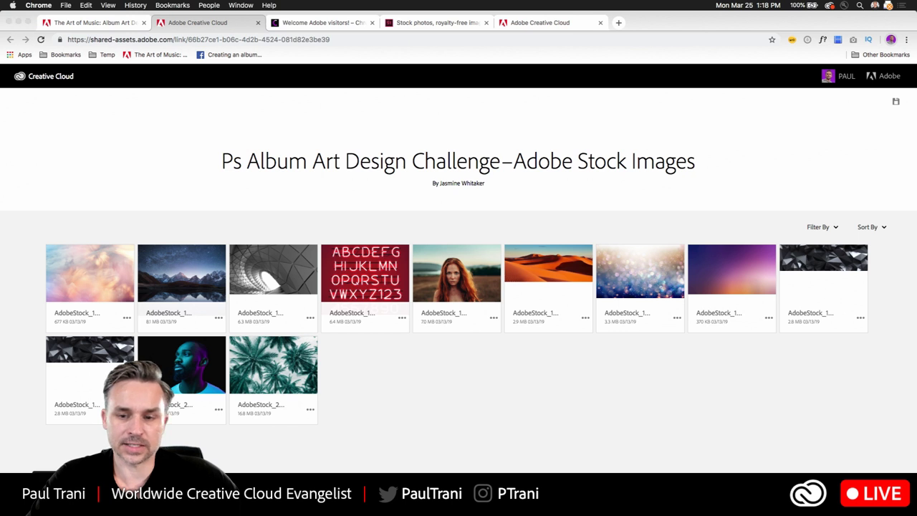
left_click_drag(571, 183, 502, 169)
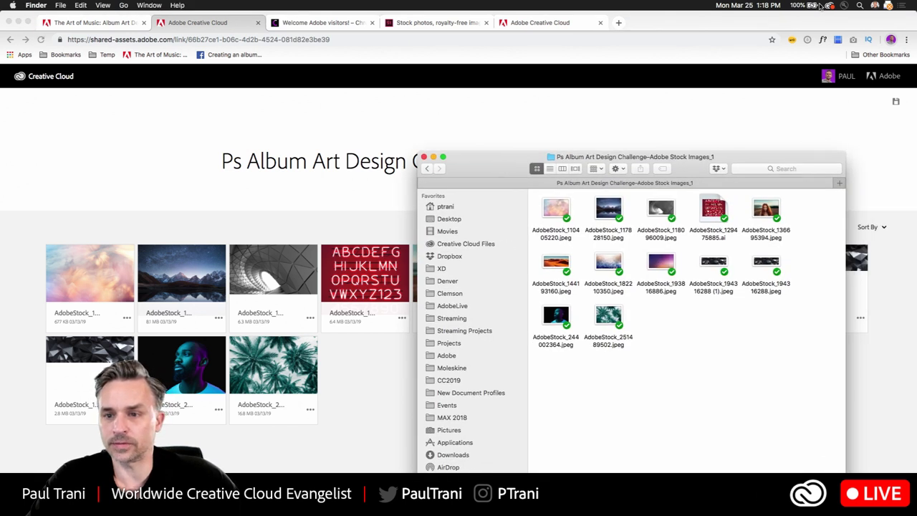
left_click(841, 5)
left_click(830, 6)
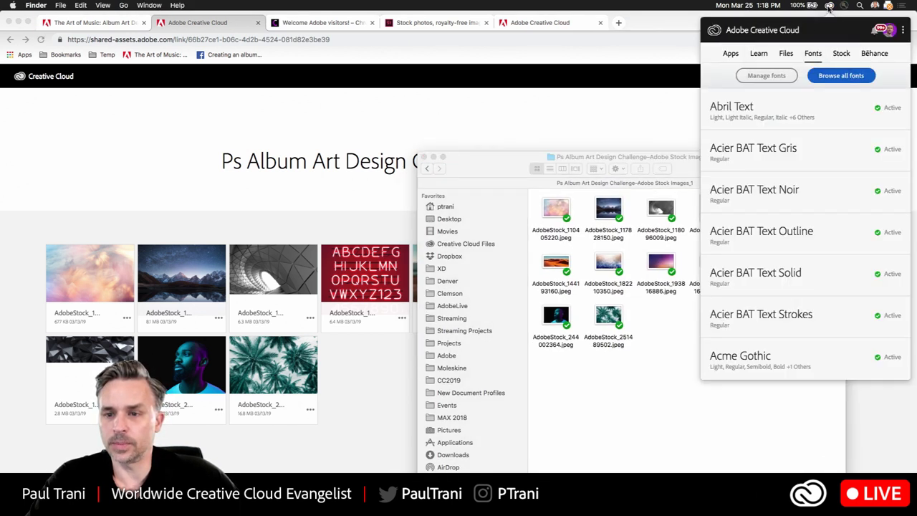
left_click(787, 54)
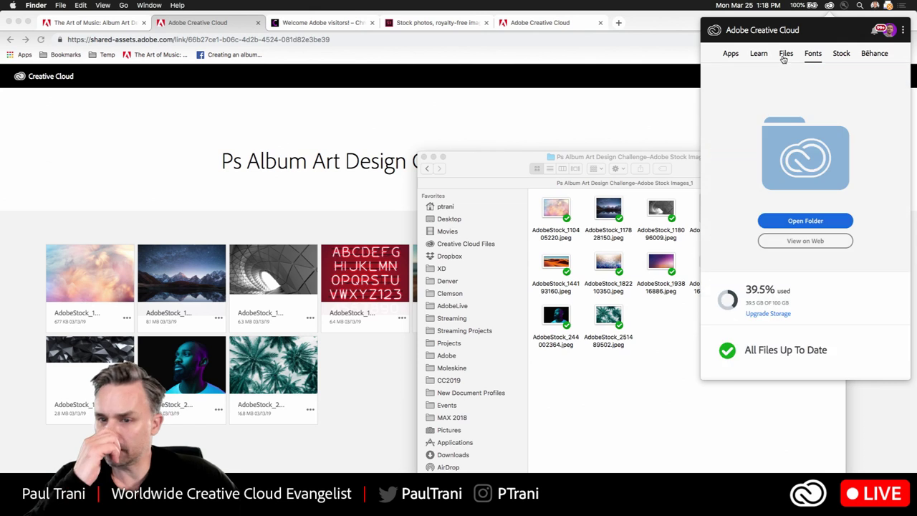
left_click(805, 220)
left_click(627, 419)
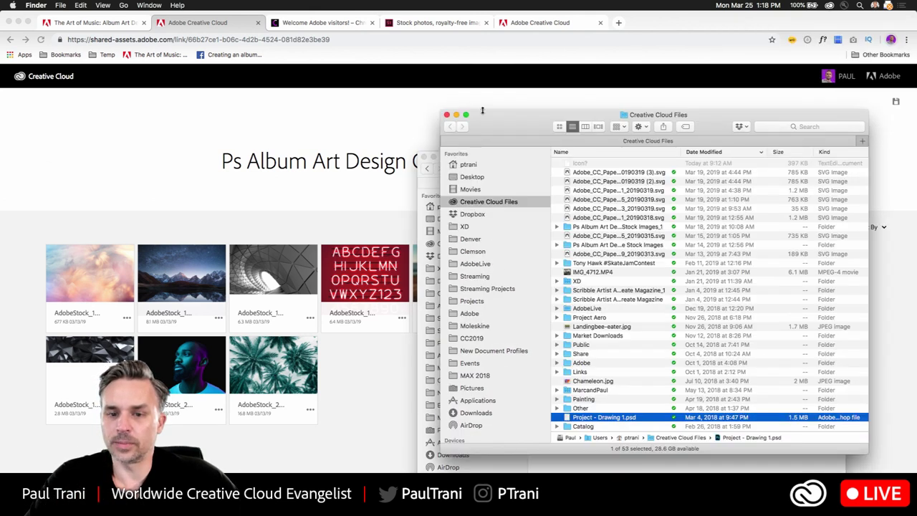
key("super+w")
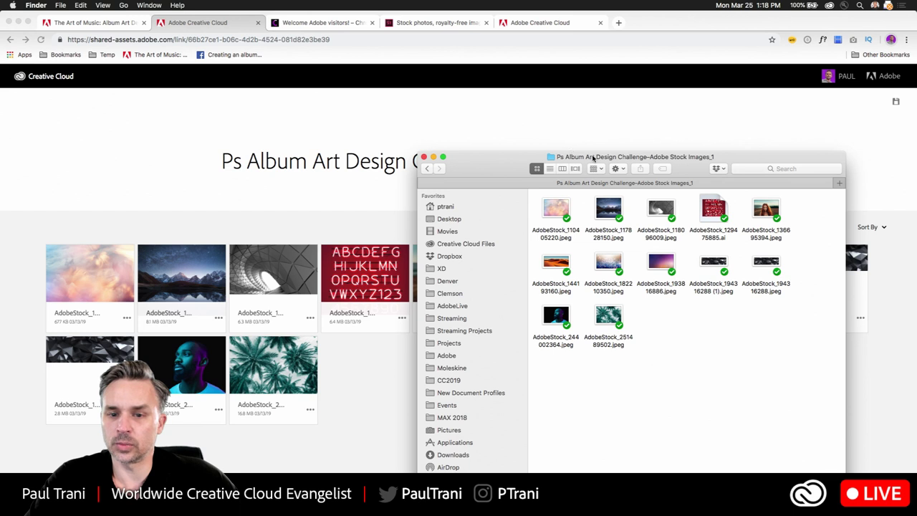
key("ctrl+alt+z")
key("ctrl+alt+z")
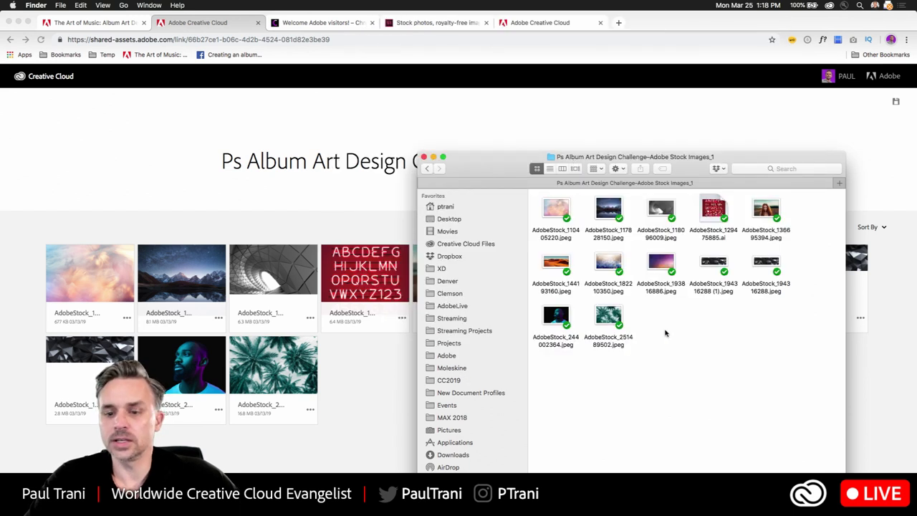
key("ctrl+alt+z")
key("alt+super+8")
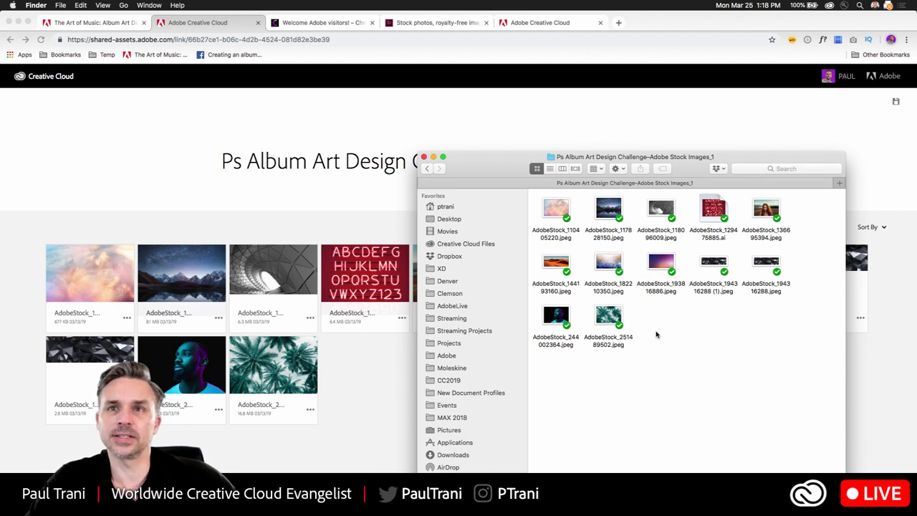
Look at the Chroma Supply page in the browser and point out its paint textures link in the blog's How to enter section.
left_click(303, 100)
left_click(310, 25)
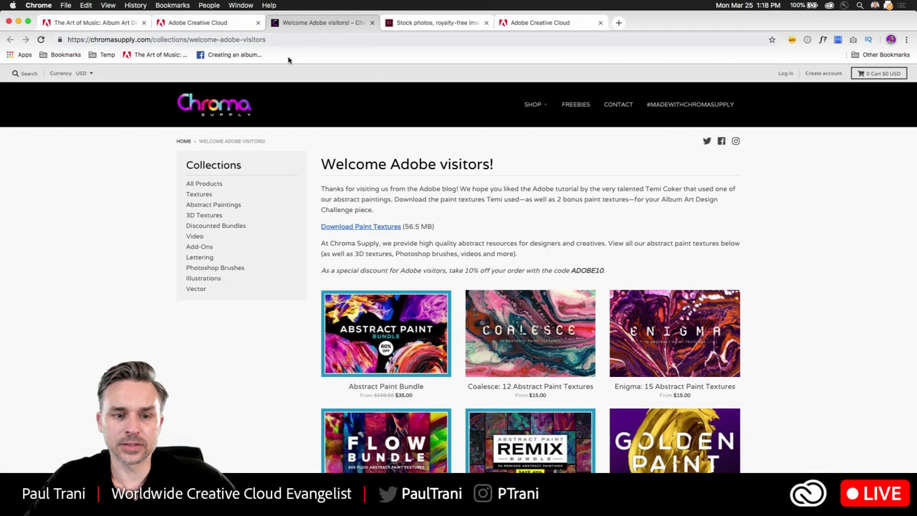
left_click(67, 26)
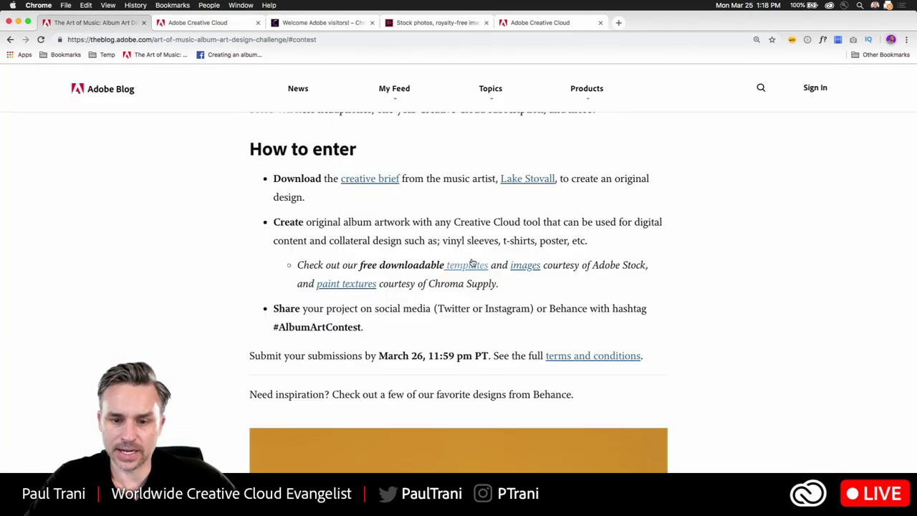
key("super+alt+8")
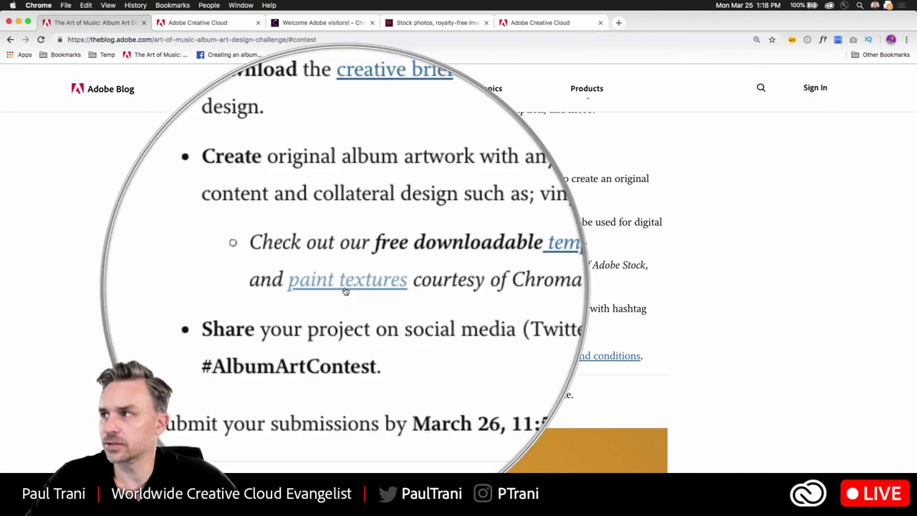
Download the paint textures from Chroma Supply's Adobe visitors page.
left_click(316, 24)
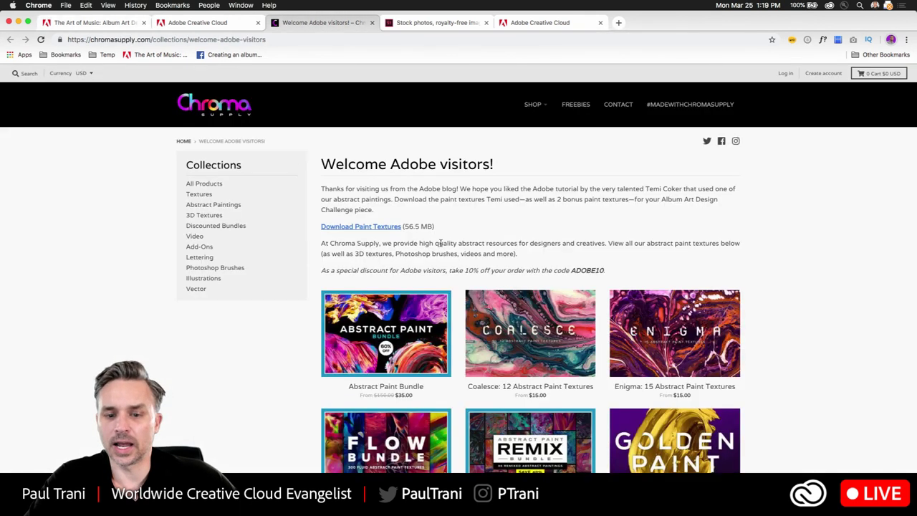
scroll(440, 245, "down", 2)
scroll(401, 237, "up", 2)
left_click(347, 228)
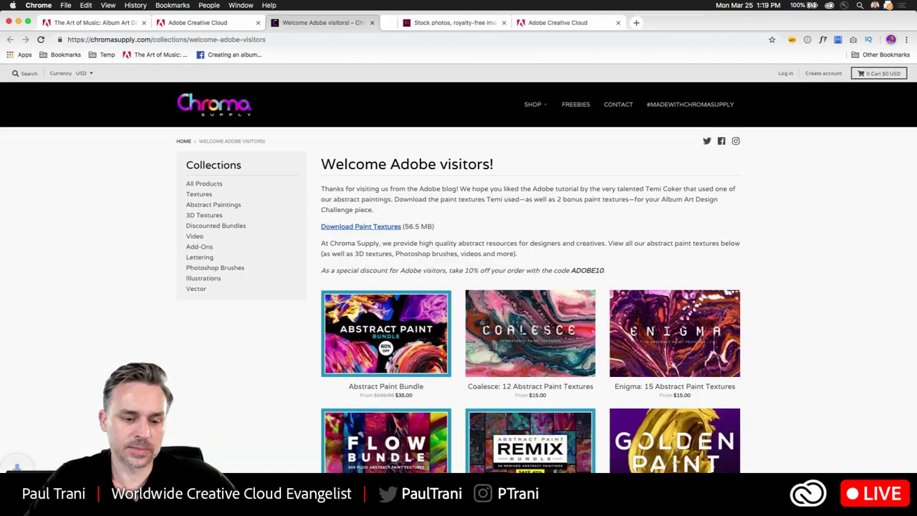
Switch to Finder and open the Chroma-Supply_Adobe folder inside AlbumArt on the Desktop.
right_click(69, 501)
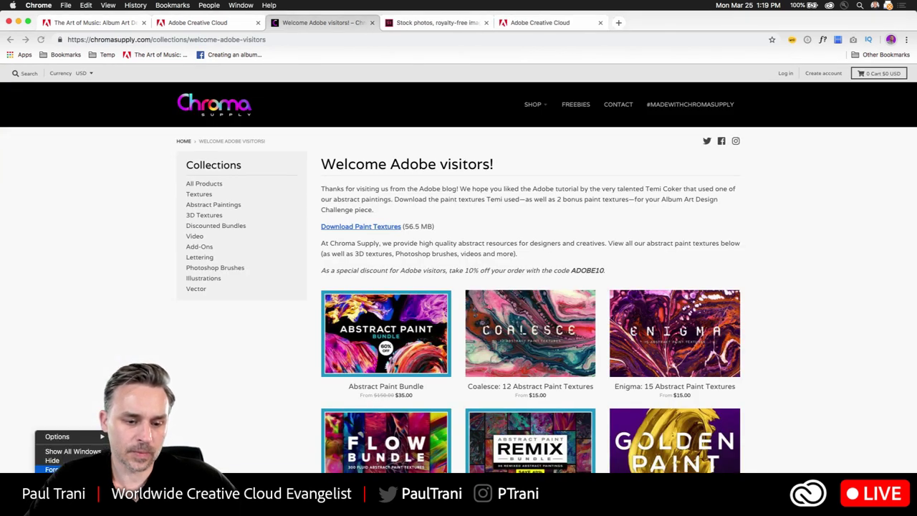
left_click(57, 469)
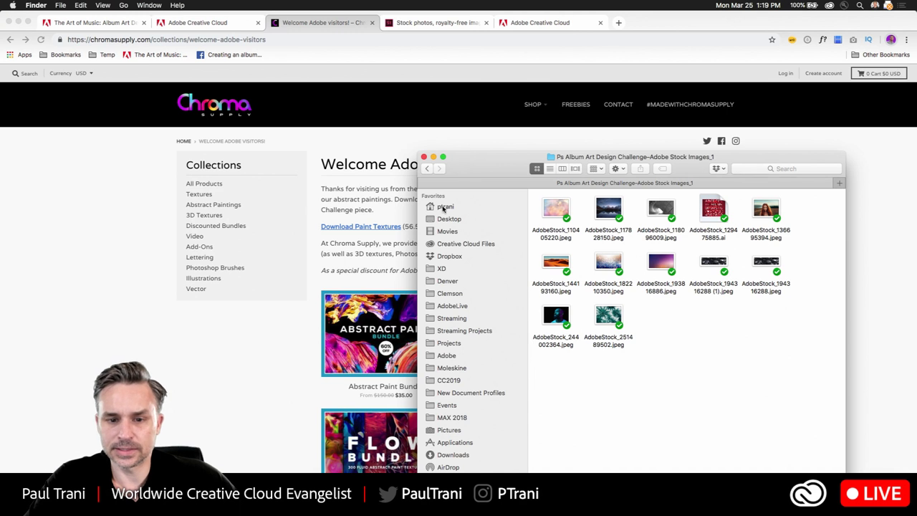
left_click(444, 219)
left_click(551, 194)
left_click(652, 195)
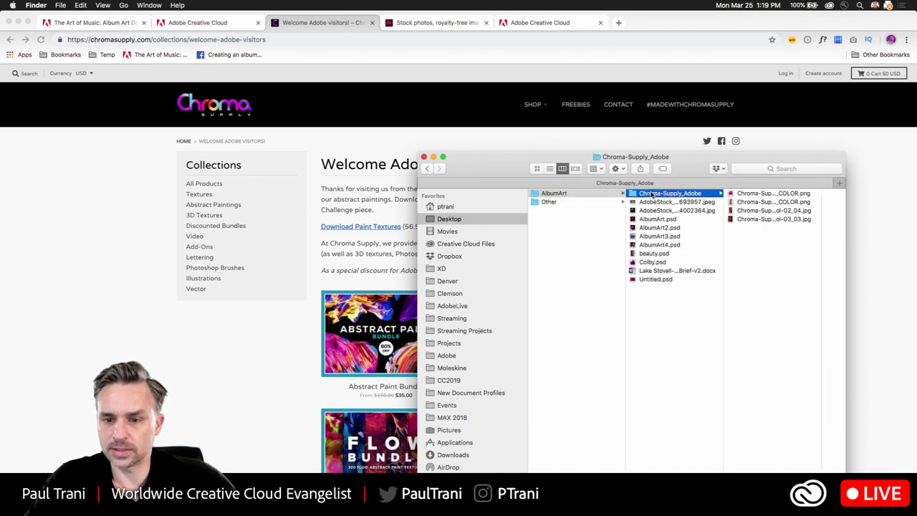
Preview the Abstract-Paint-Toolbox_17_COLOR and Abstract-Paint-Toolbox_22_COLOR texture images at large size.
left_click(773, 194)
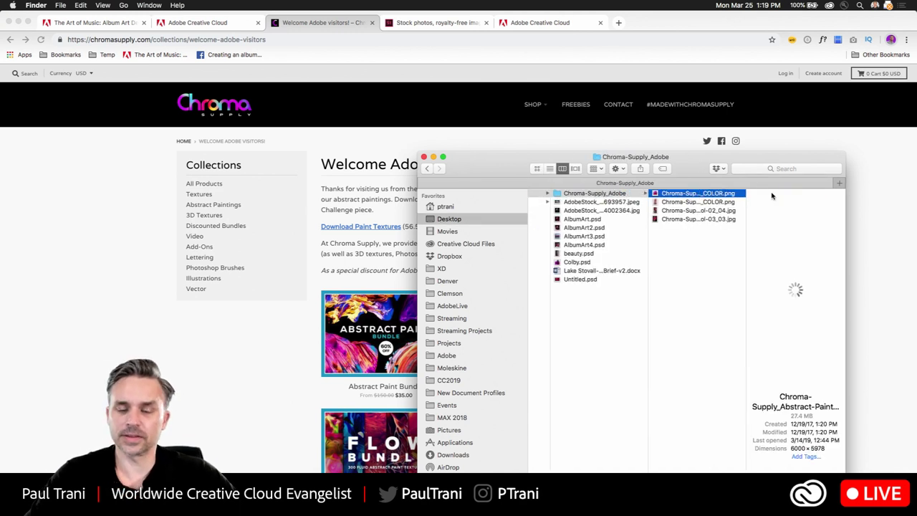
key("space")
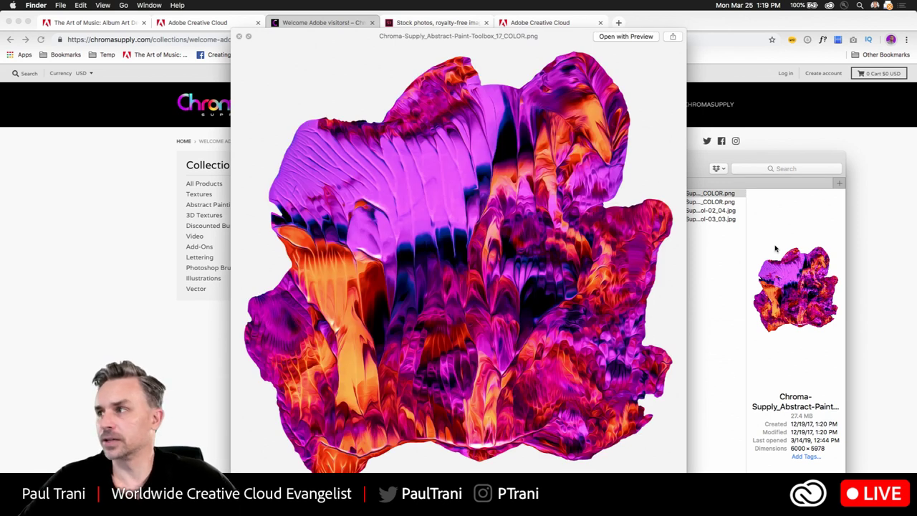
key("Down")
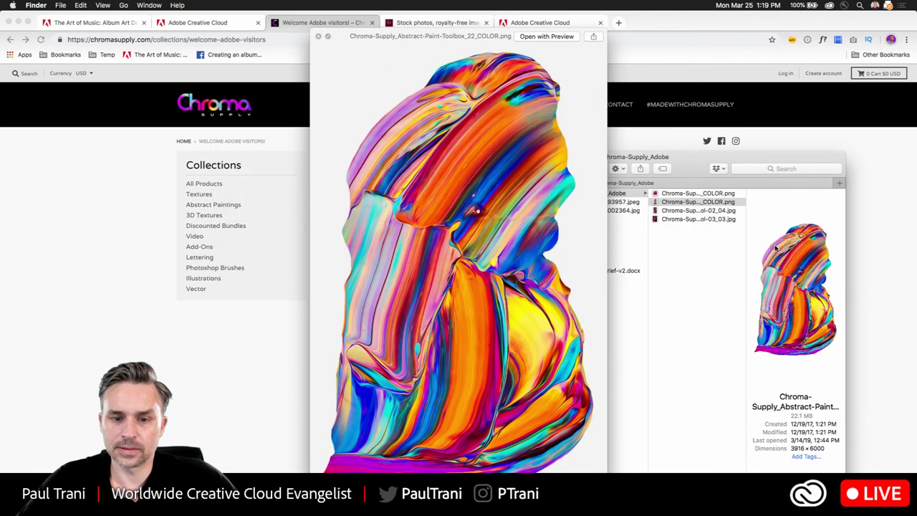
Preview the Abstract-Paint-Vol-02_04 and Abstract-Paint-Vol-03_03 texture images at large size and close the preview.
key("Down")
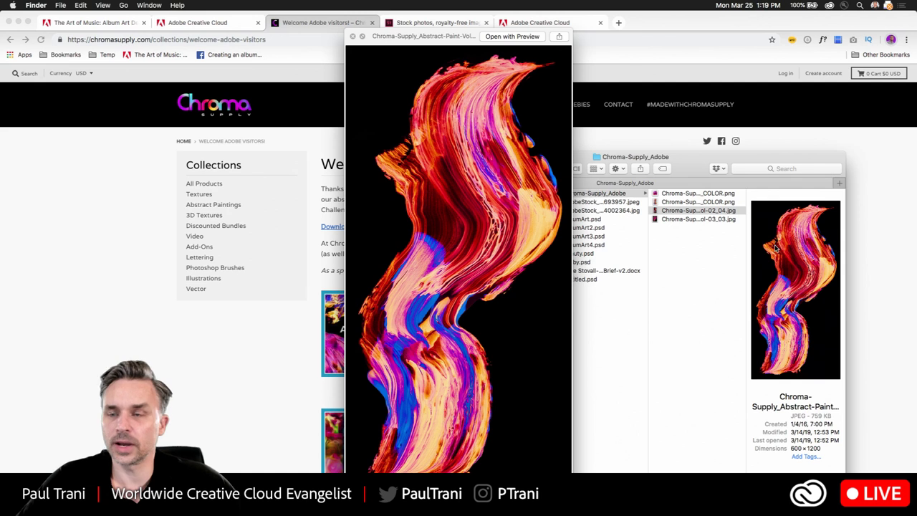
key("Down")
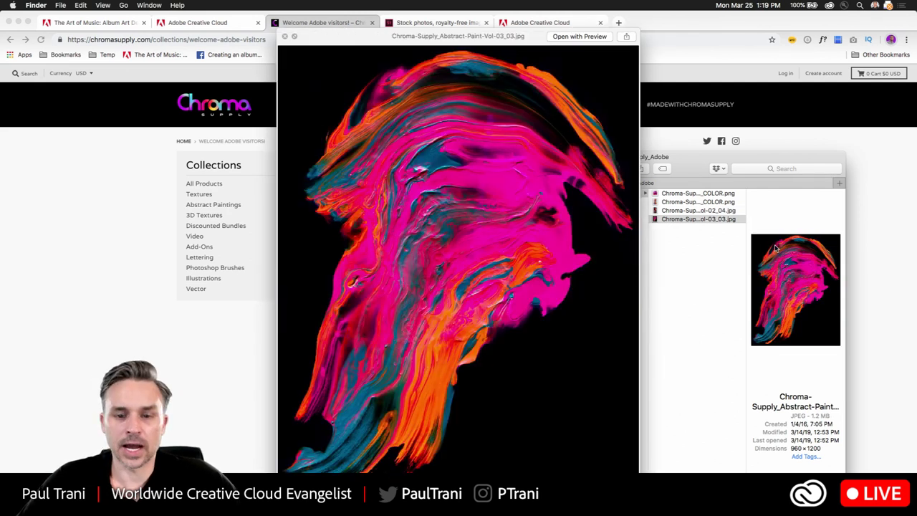
key("Up")
key("Up")
key("Up")
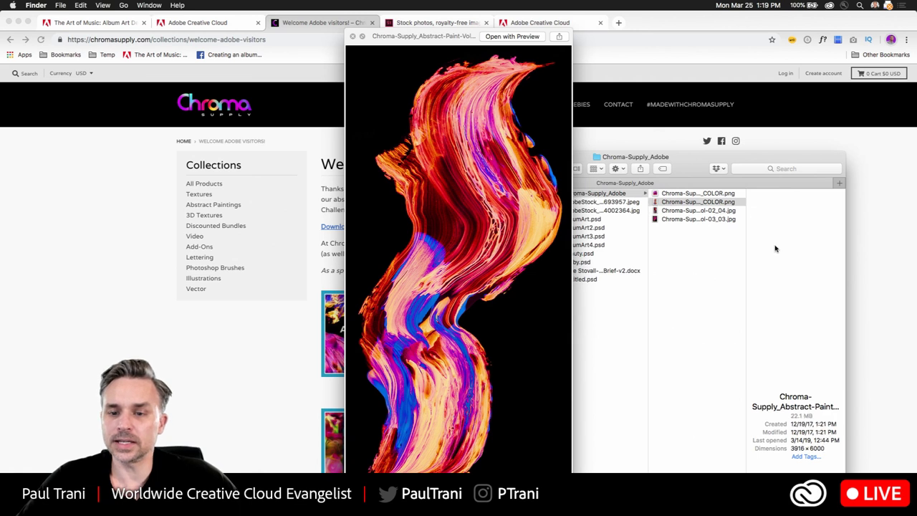
key("space")
Switch to Chrome and look through the Behance inspiration designs below the How to enter section of the Adobe blog post.
key("super+Tab")
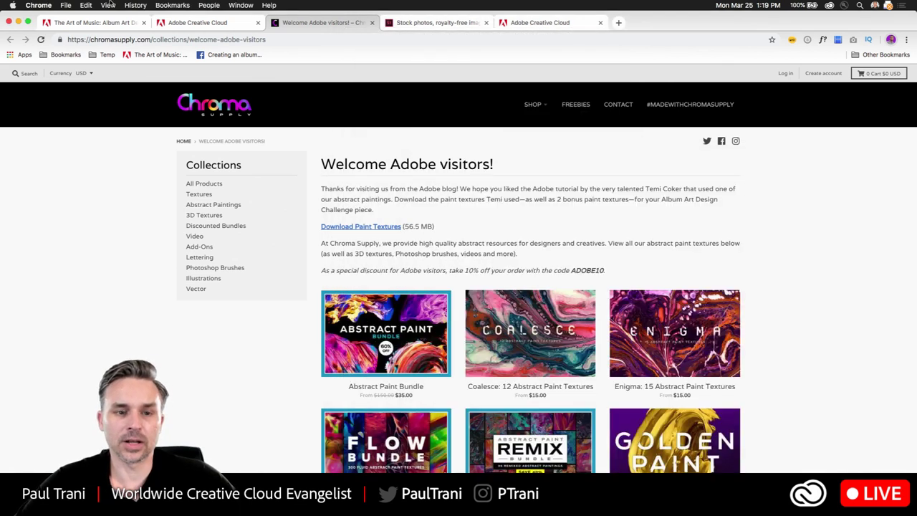
left_click(174, 24)
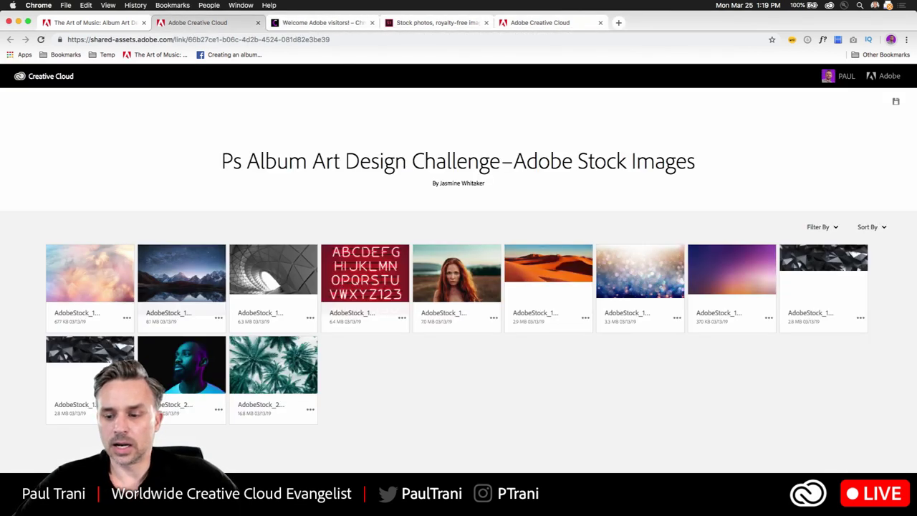
left_click(52, 19)
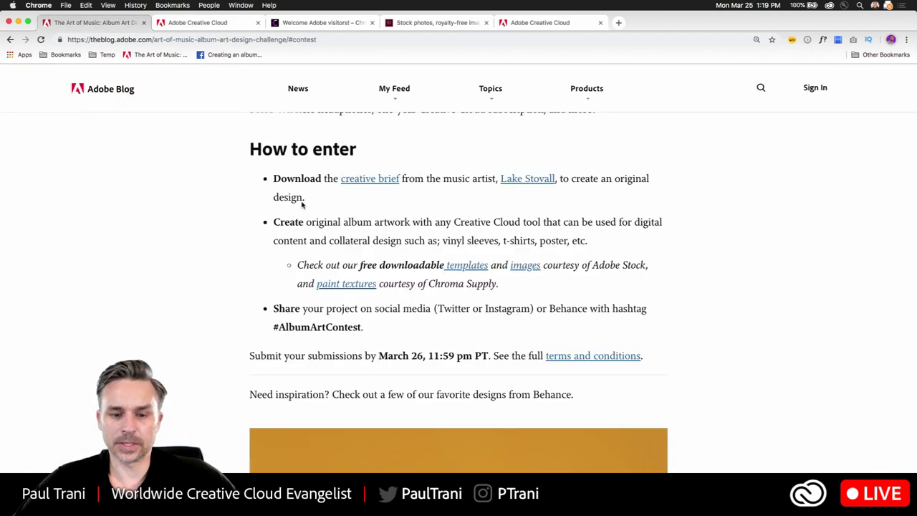
scroll(279, 226, "down", 5)
scroll(275, 230, "up", 10)
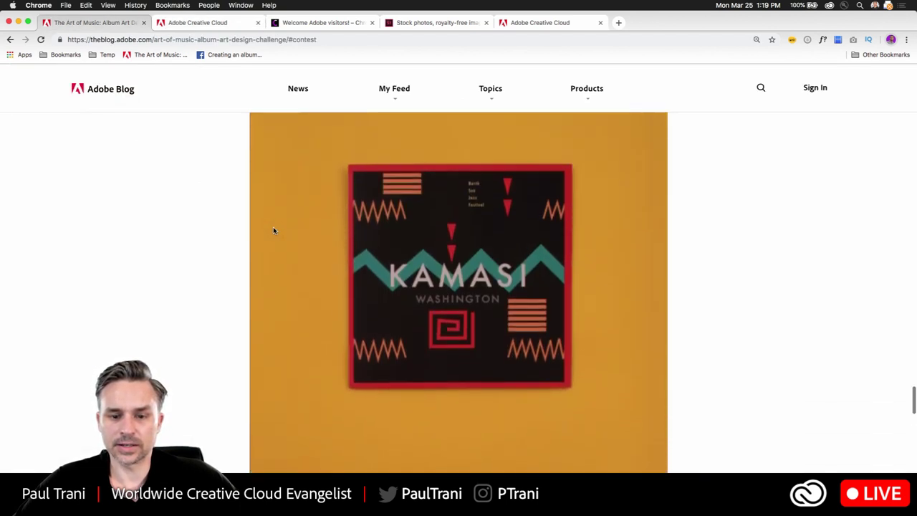
left_click_drag(257, 218, 256, 241)
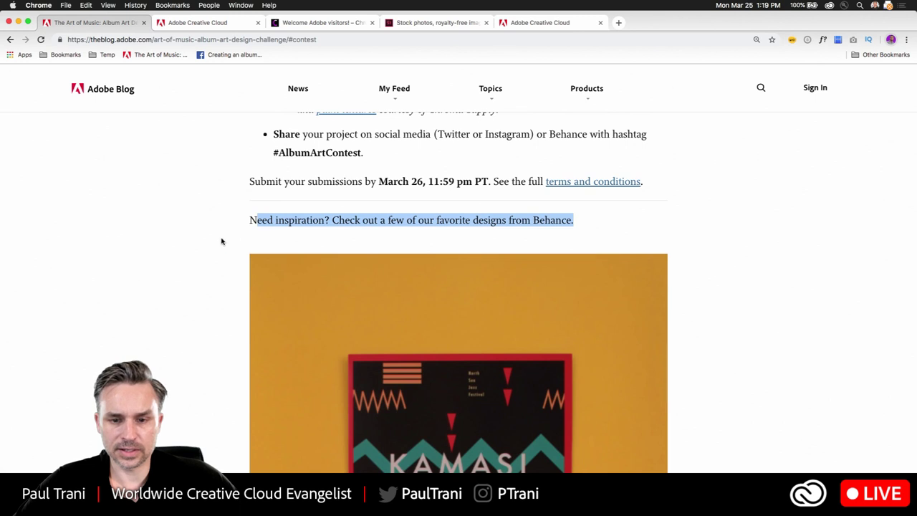
scroll(221, 242, "down", 8)
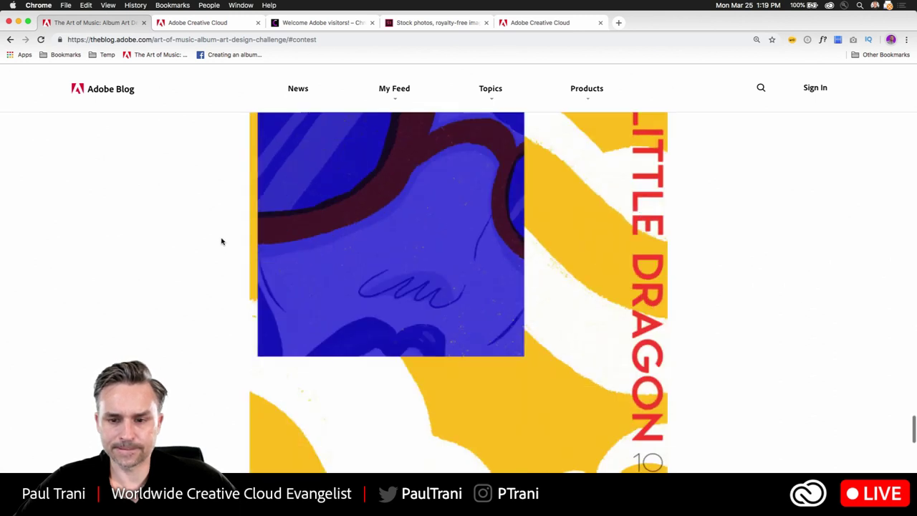
scroll(221, 242, "down", 12)
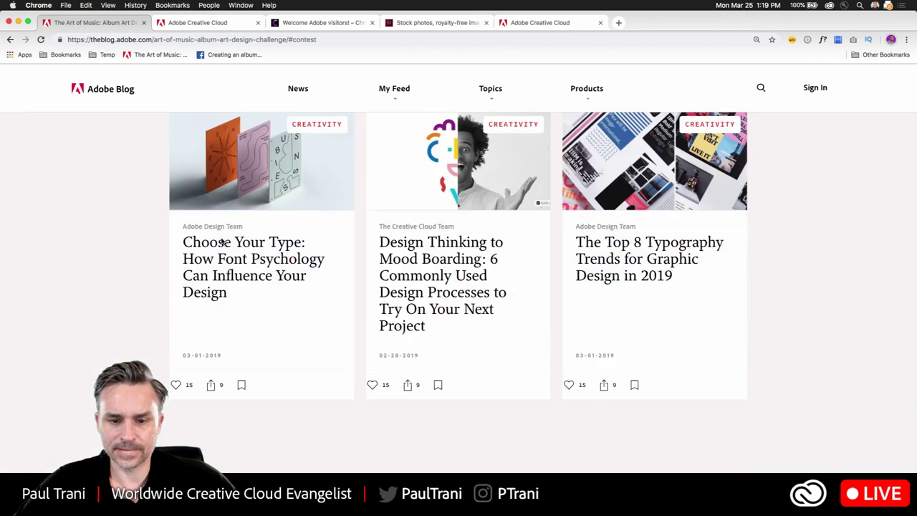
scroll(222, 242, "up", 10)
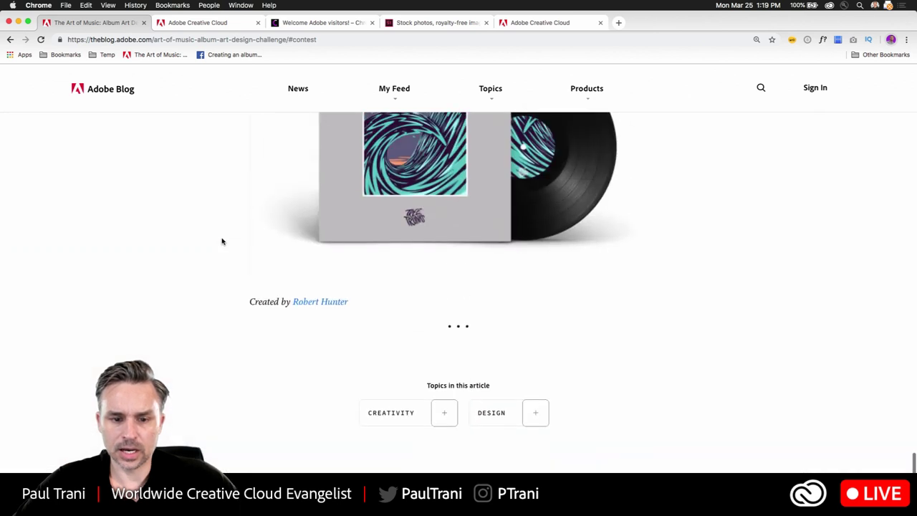
Examine the Album Art Design Challenge description and its How to enter instructions, including the creative brief link.
scroll(221, 242, "up", 15)
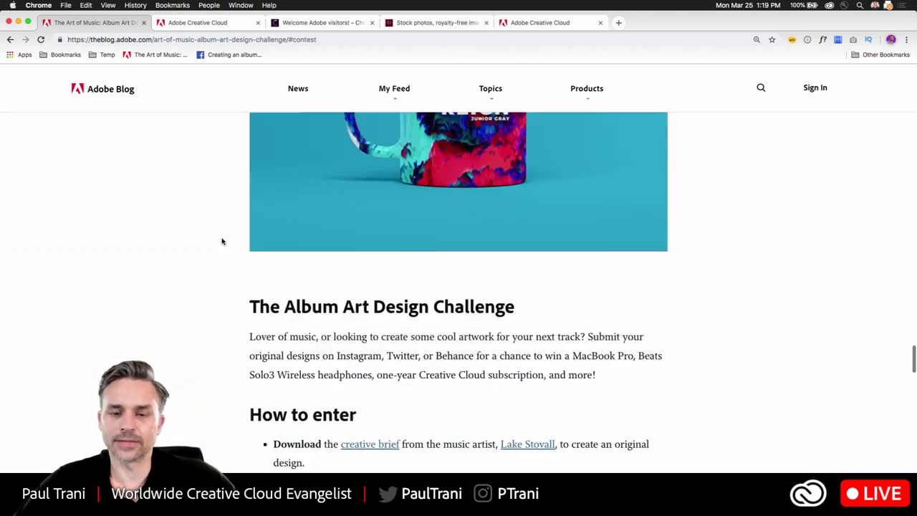
scroll(221, 241, "up", 4)
scroll(222, 241, "down", 2)
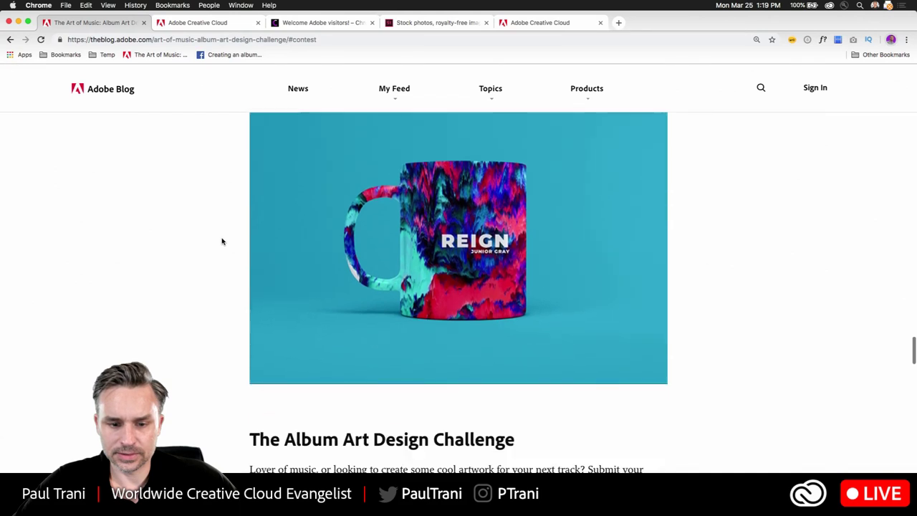
scroll(221, 241, "down", 4)
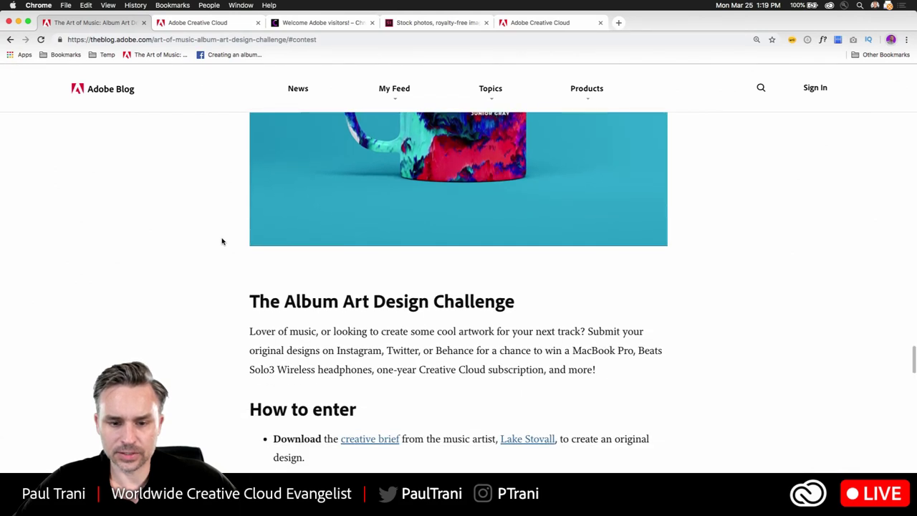
scroll(221, 241, "down", 8)
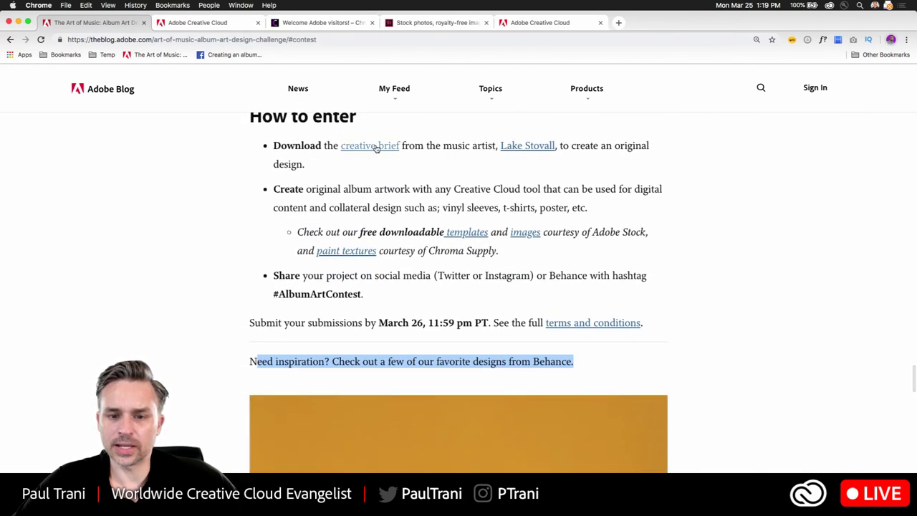
left_click_drag(439, 145, 423, 162)
left_click(423, 162)
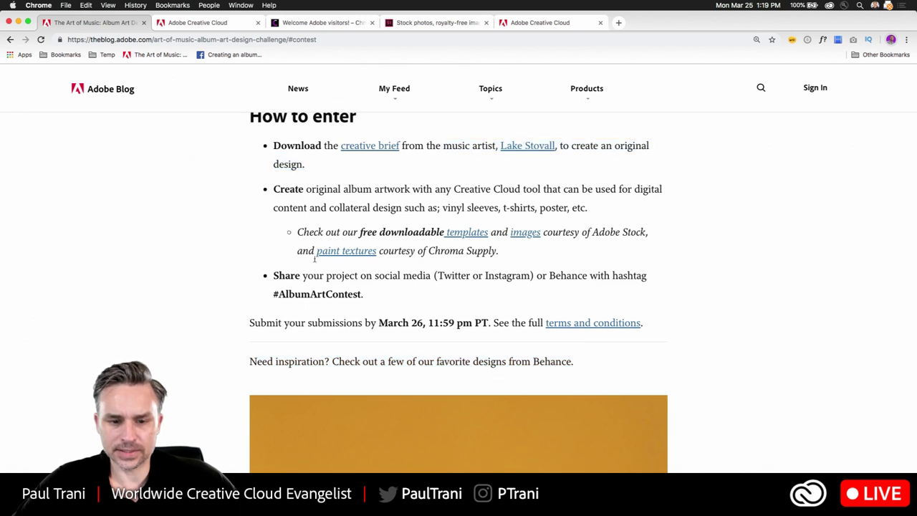
Open the contest's terms and conditions and skim the official rules from the preliminary disclosures to the promotion terms.
left_click(573, 323)
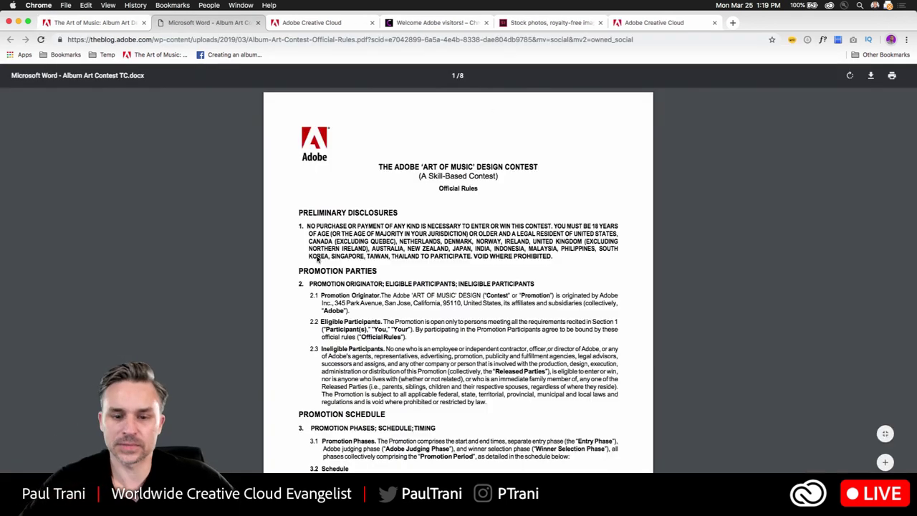
scroll(427, 300, "up", 2)
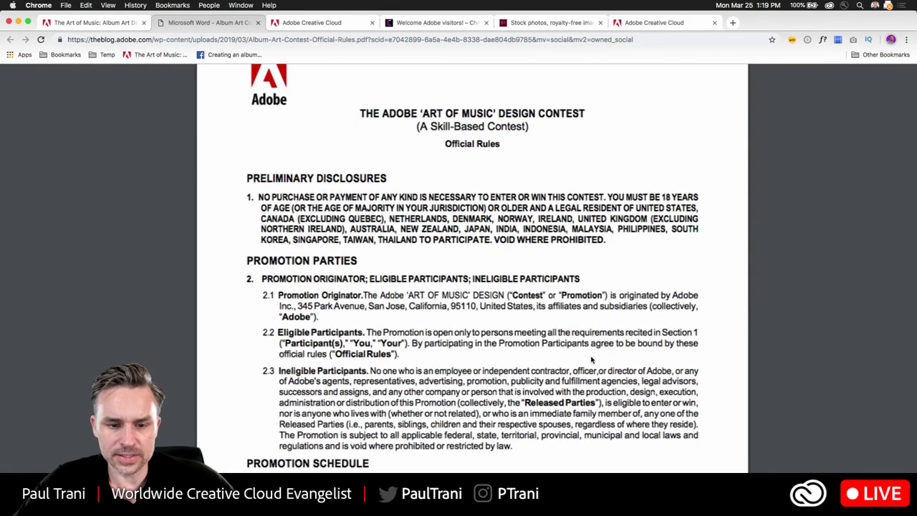
scroll(586, 358, "down", 3)
scroll(586, 358, "down", 5)
scroll(586, 358, "up", 4)
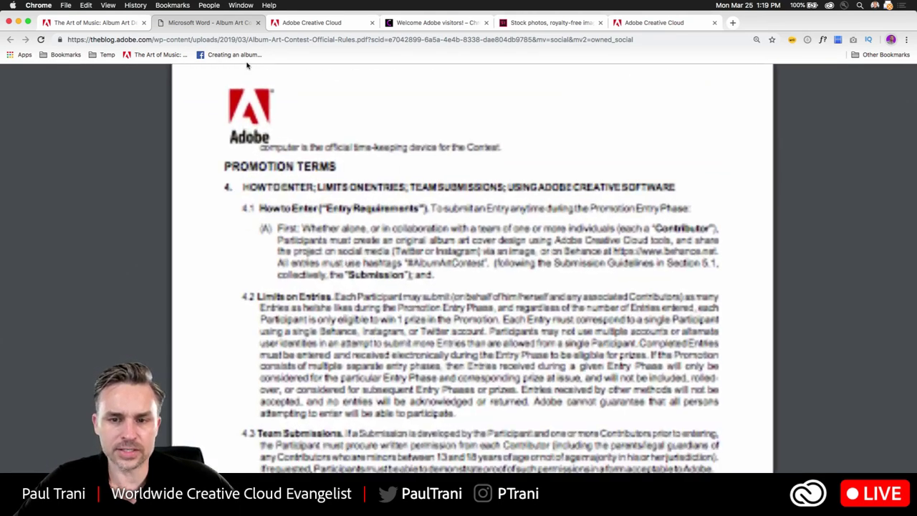
Switch to Illustrator and add a new layer directly above the bkgd layer, focused on the empty black artboard.
left_click(19, 22)
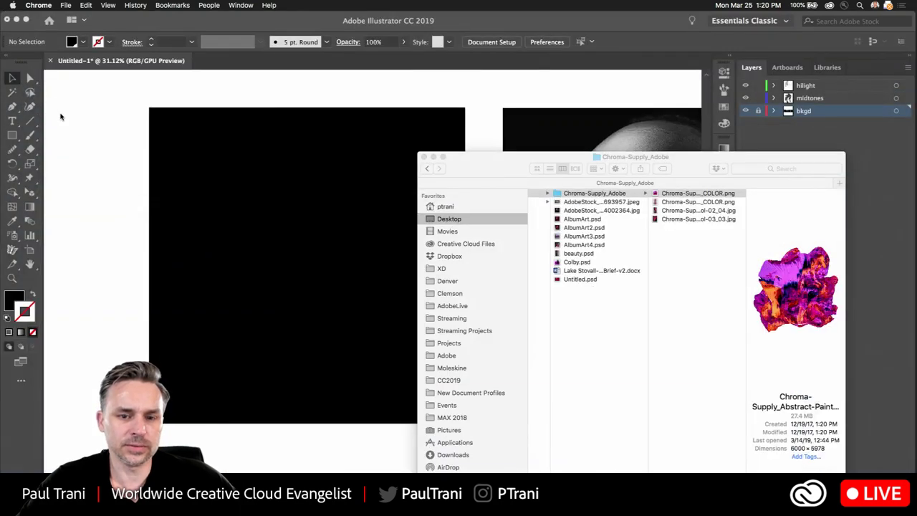
left_click(62, 118)
left_click_drag(182, 118, 229, 117)
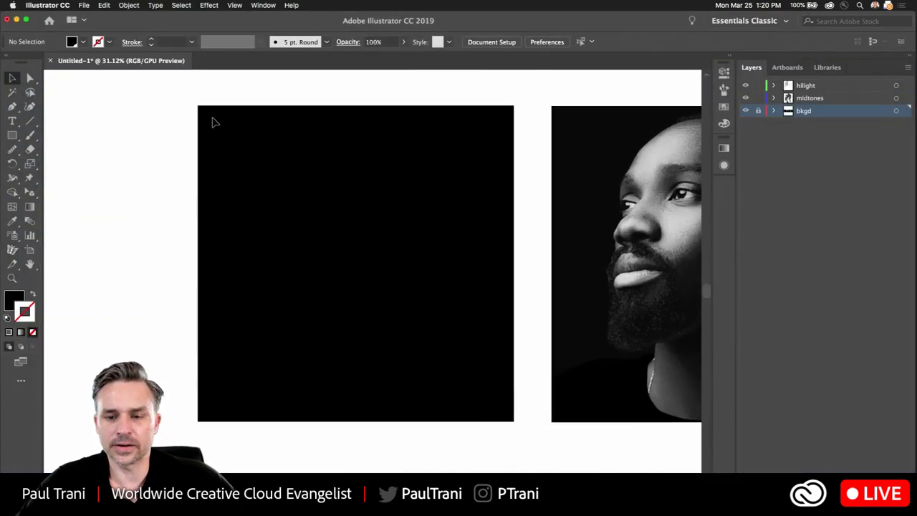
scroll(214, 123, "up", 4)
left_click_drag(307, 235, 267, 199)
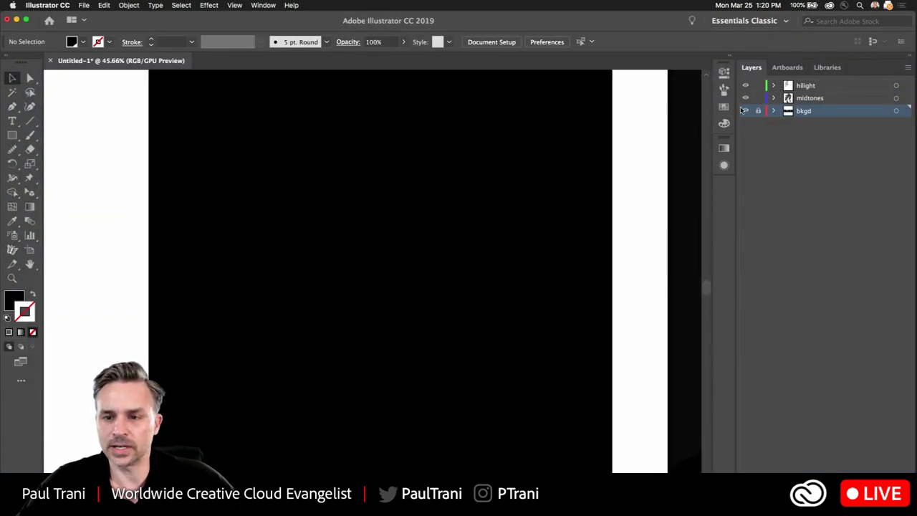
left_click(882, 507)
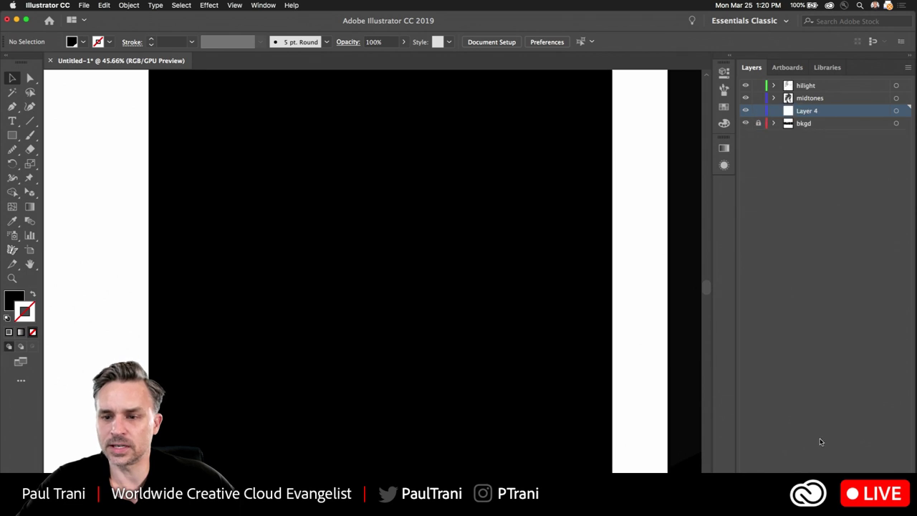
Add the artist name "lake Stovall" as point text on the empty black artboard.
left_click(11, 121)
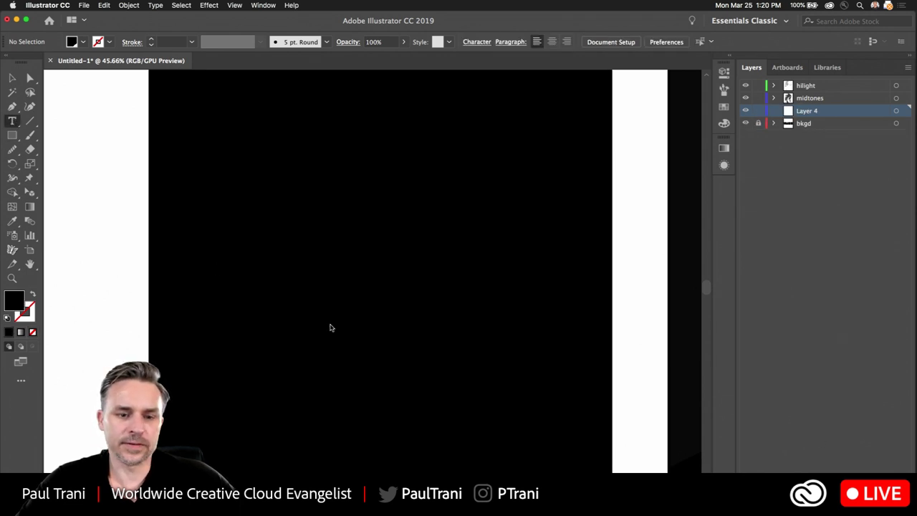
left_click(7, 317)
left_click(266, 232)
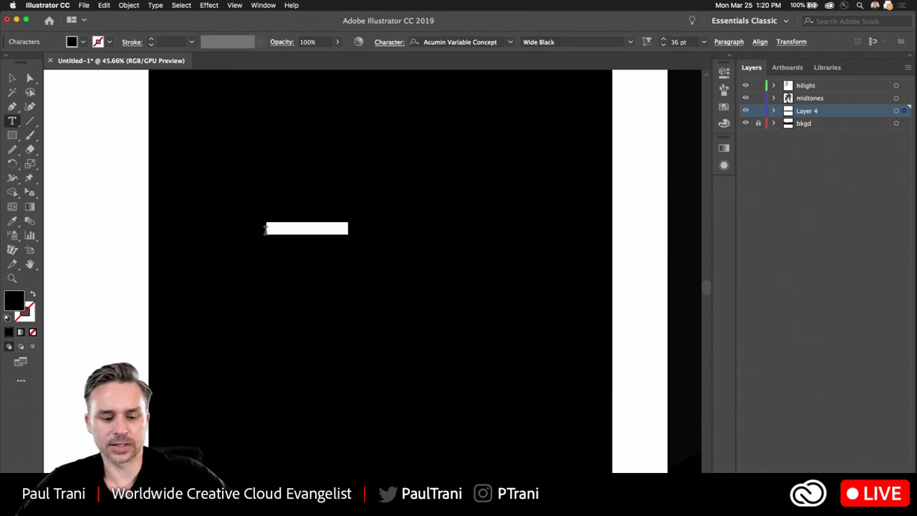
type("la")
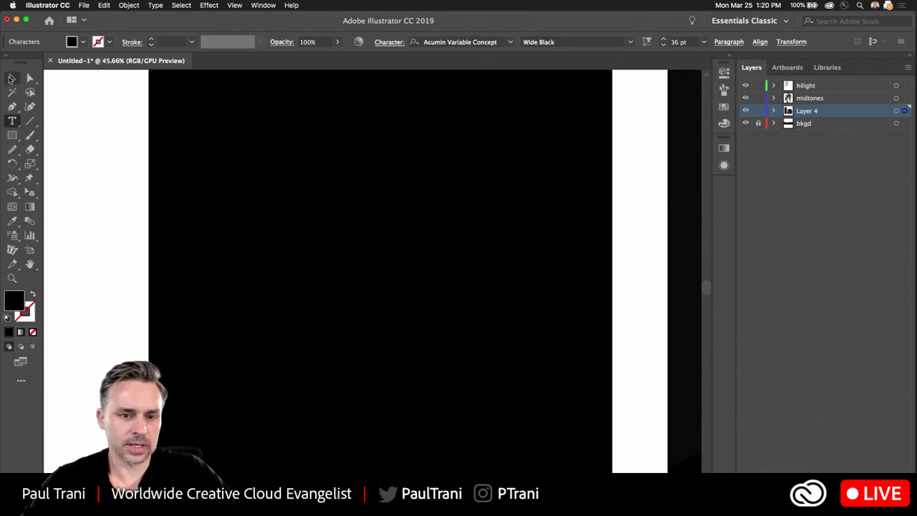
left_click(11, 79)
Fill the artist name text with white and scale it up to about 116 pt.
left_click(728, 58)
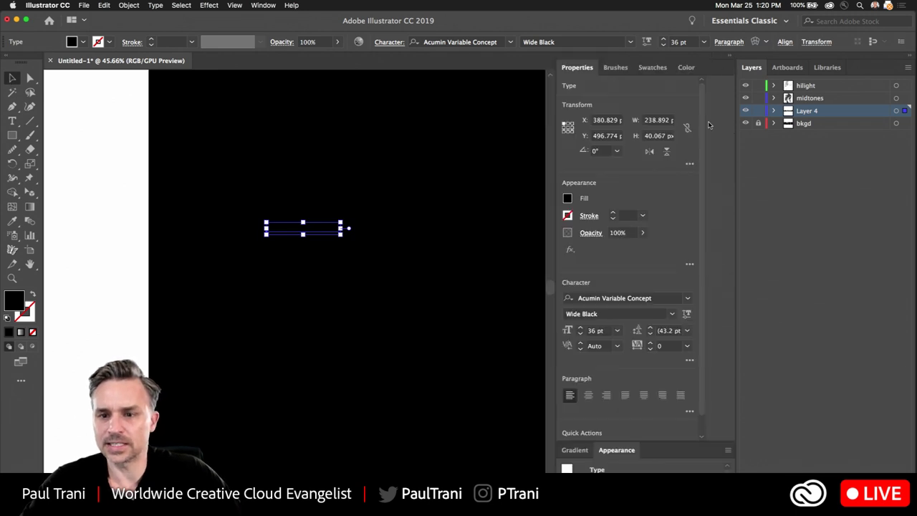
left_click(568, 199)
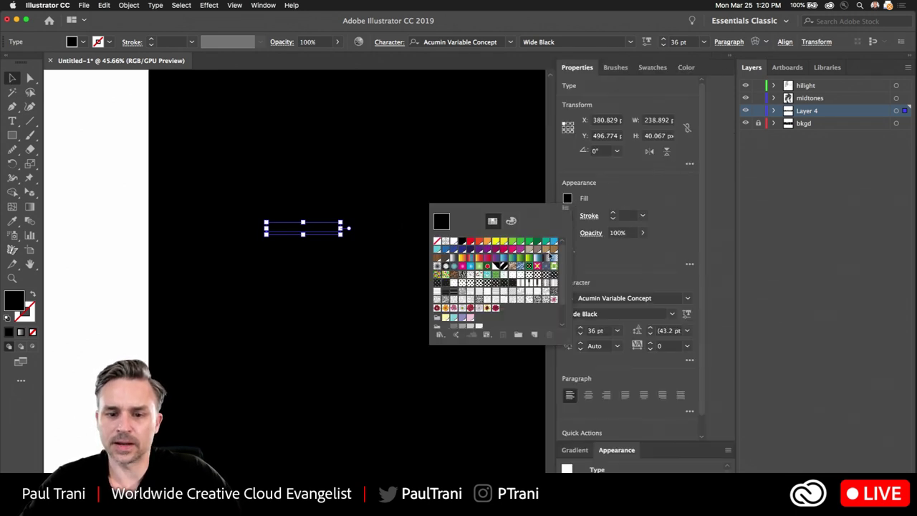
left_click(453, 241)
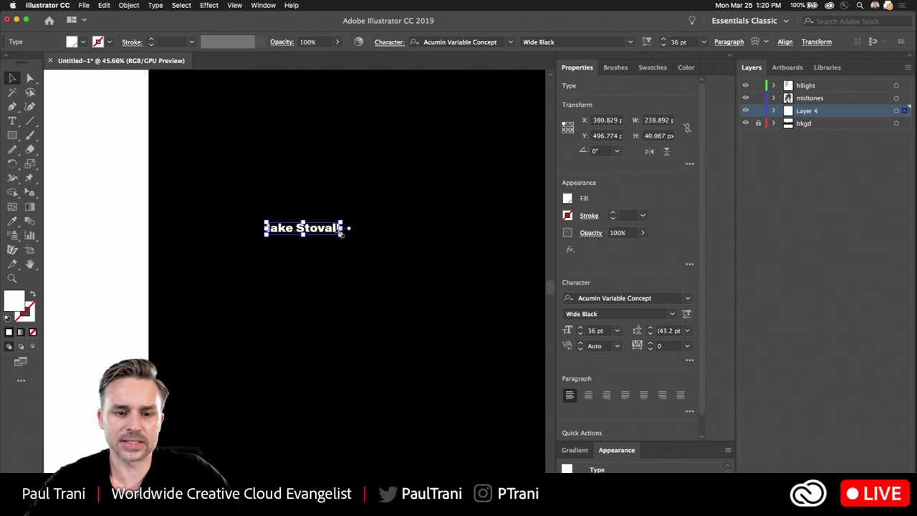
left_click_drag(341, 233, 517, 348)
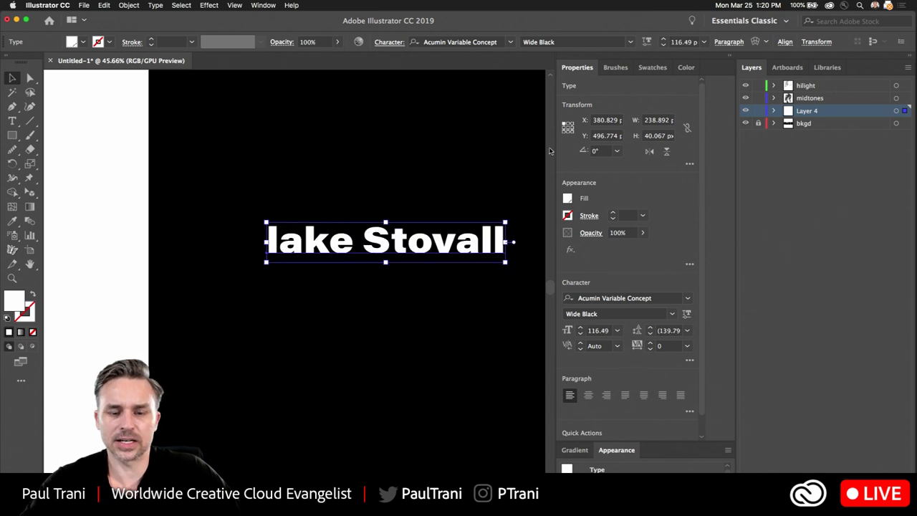
left_click(728, 57)
Capitalize the first letter so the text reads "Lake Stovall", and move it down to the horizontal center of the artboard.
scroll(408, 197, "down", 3)
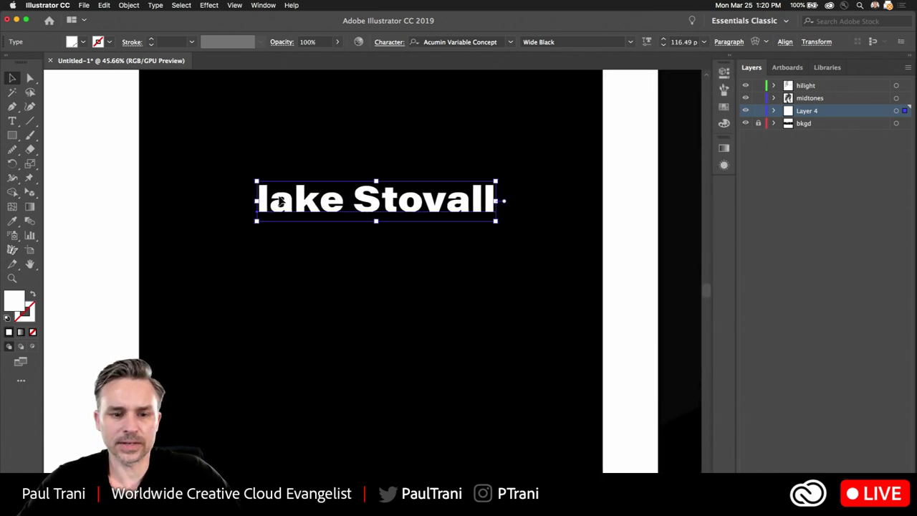
double_click(281, 203)
type("L")
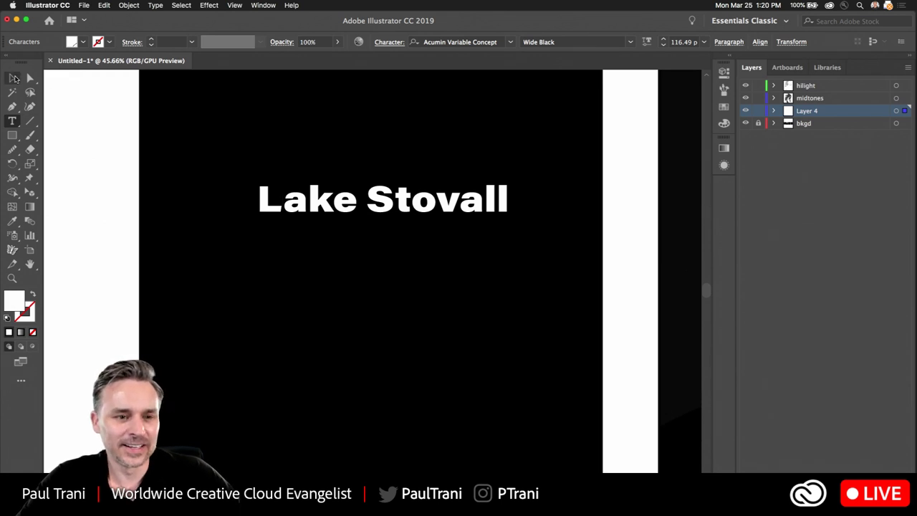
left_click(14, 77)
left_click_drag(328, 206, 313, 254)
double_click(312, 251)
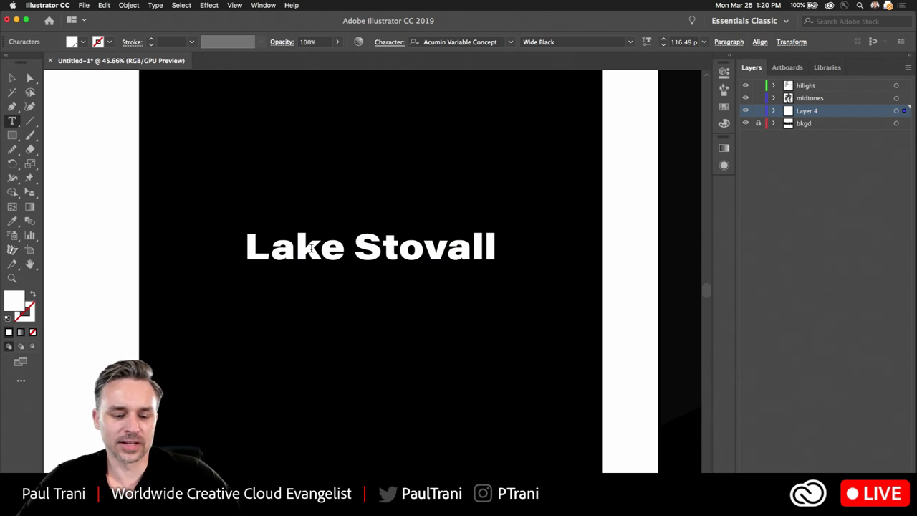
key("super+a")
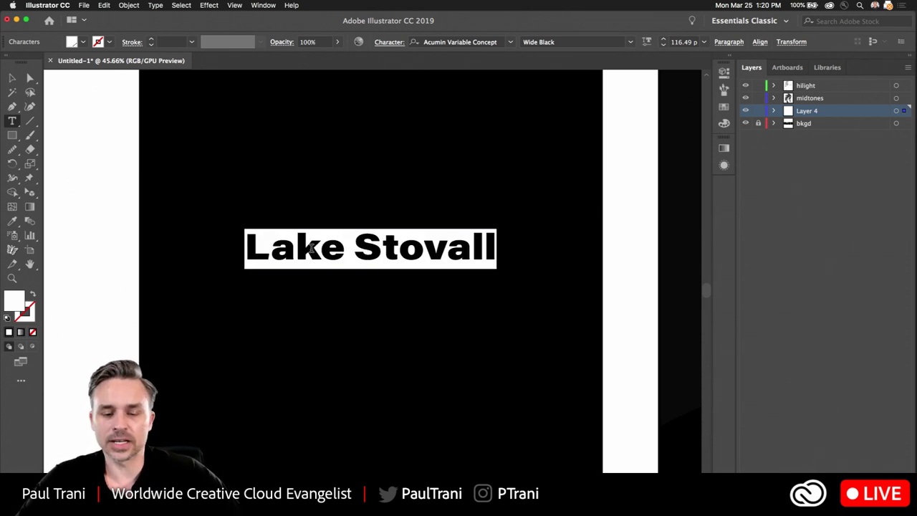
left_click(14, 78)
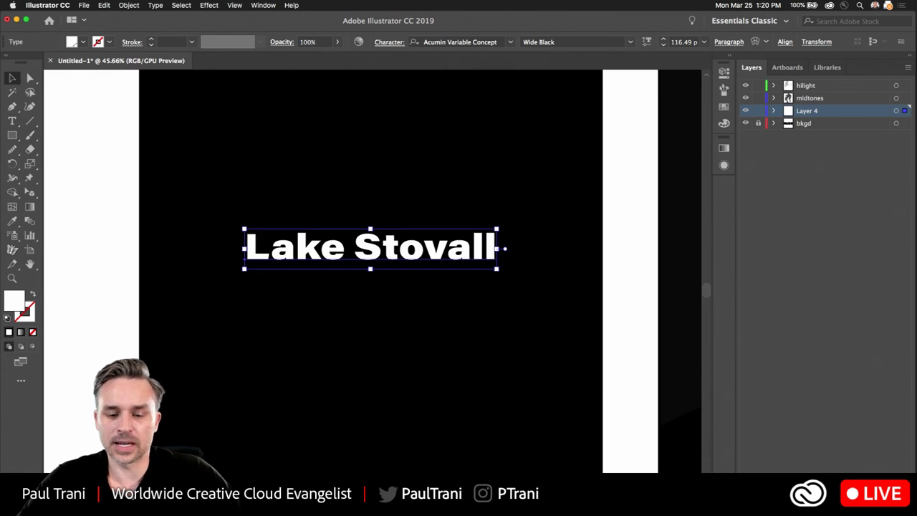
Open the Lake Stovall design brief in Word from the AlbumArt folder, close the Finder window, and enlarge the document window beside the artwork.
key("super+Tab")
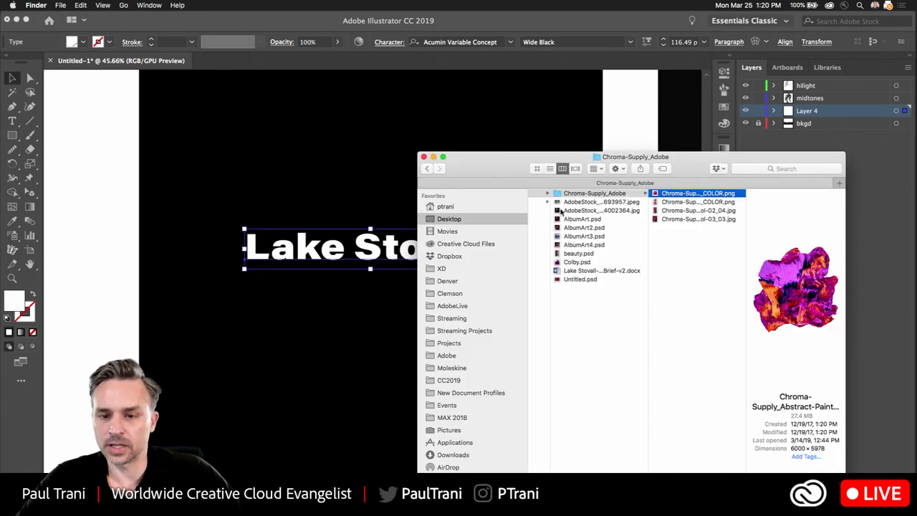
left_click(556, 271)
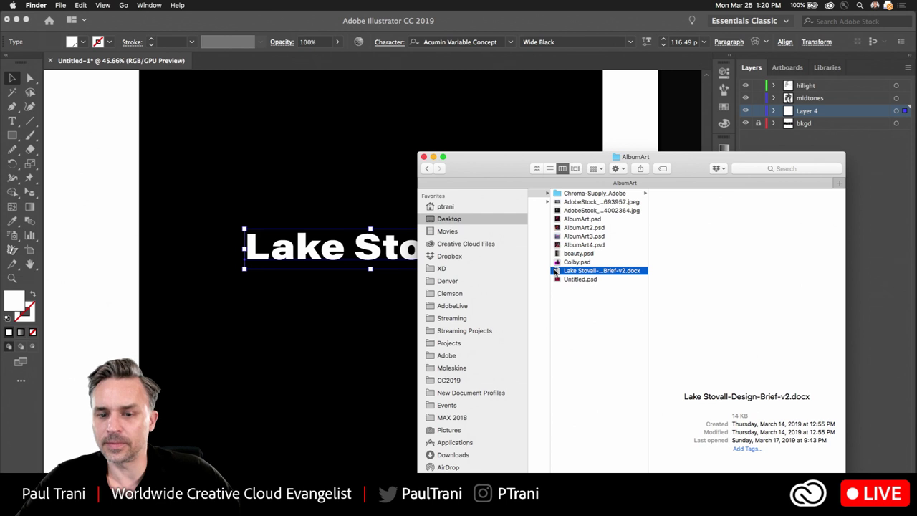
left_click(477, 26)
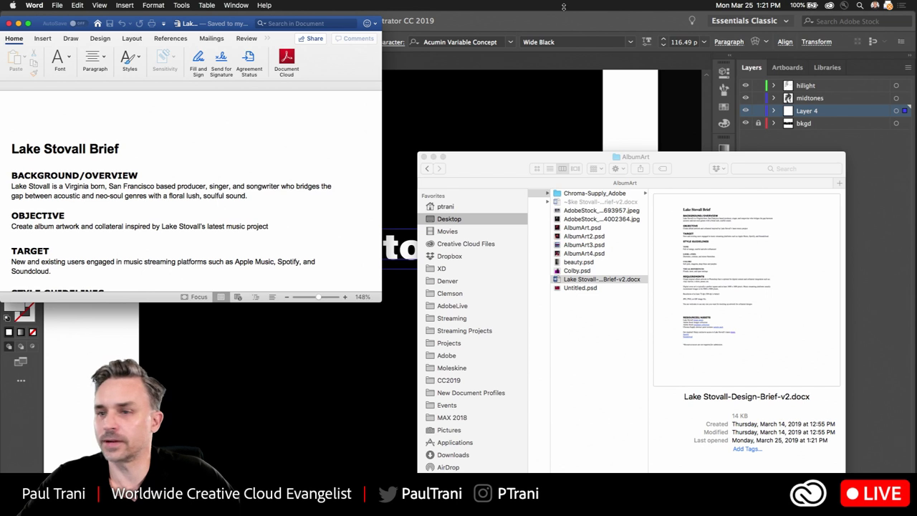
left_click_drag(246, 23, 720, 13)
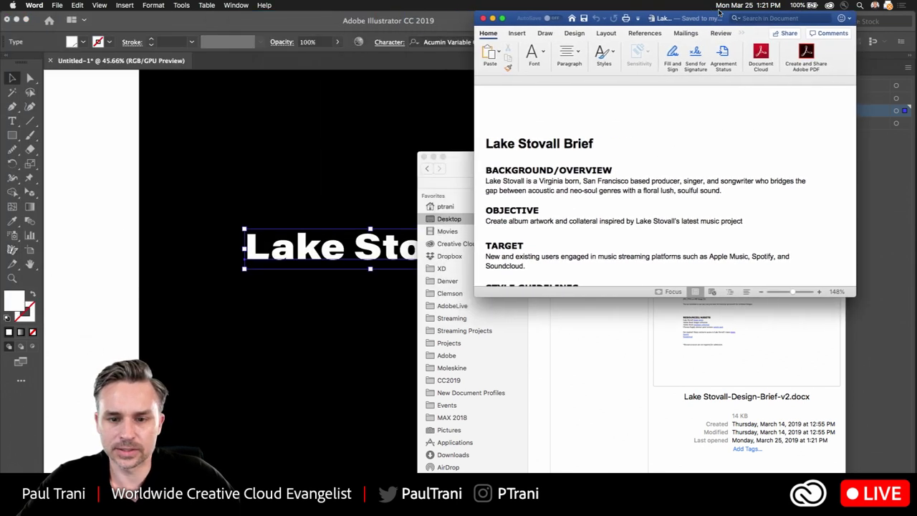
left_click(424, 158)
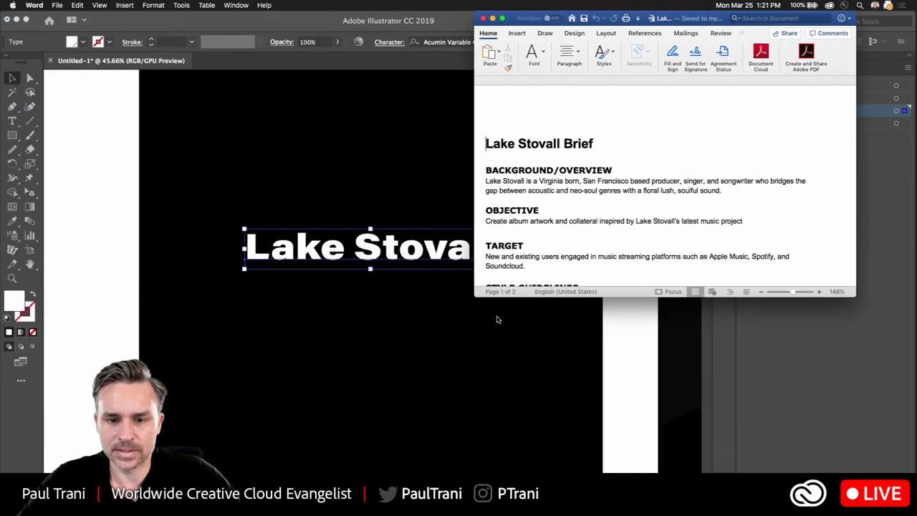
left_click_drag(507, 296, 507, 479)
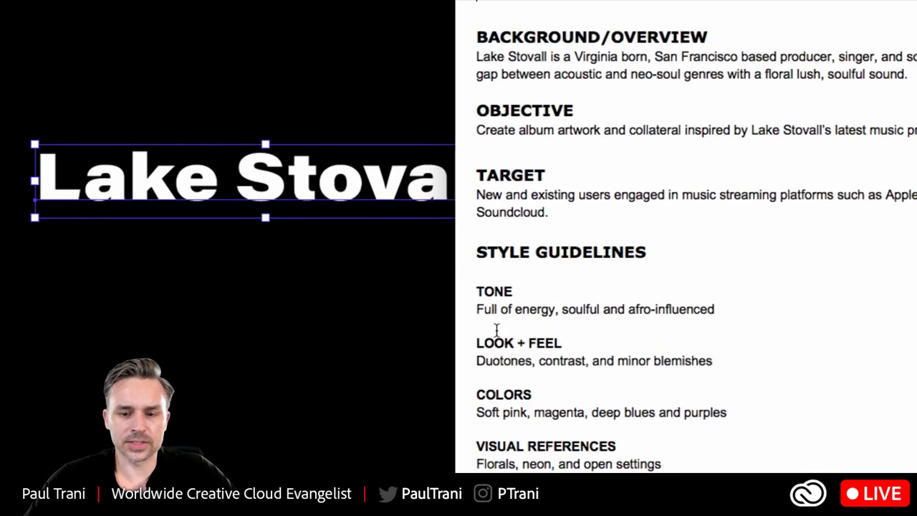
Read through the Tone, Look + Feel and Colors entries of the brief's style guidelines, highlighting the lines.
left_click(488, 328)
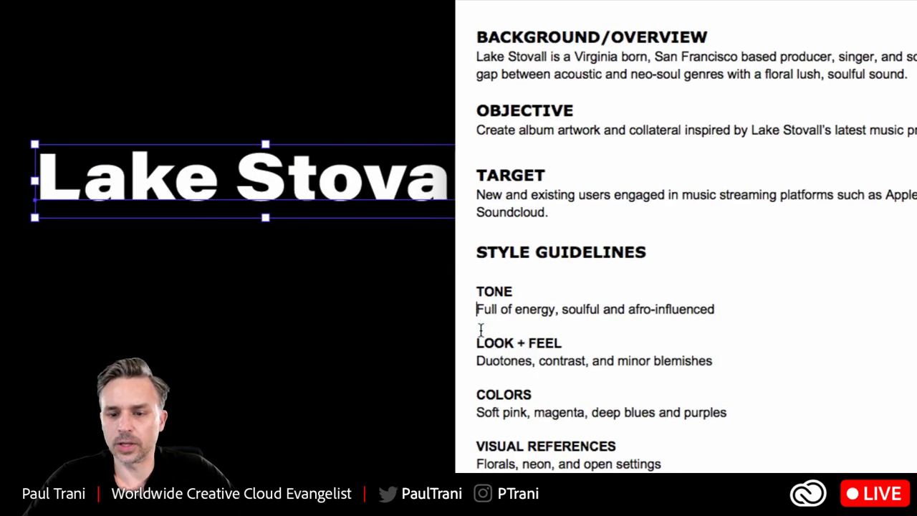
left_click(481, 329, "shift")
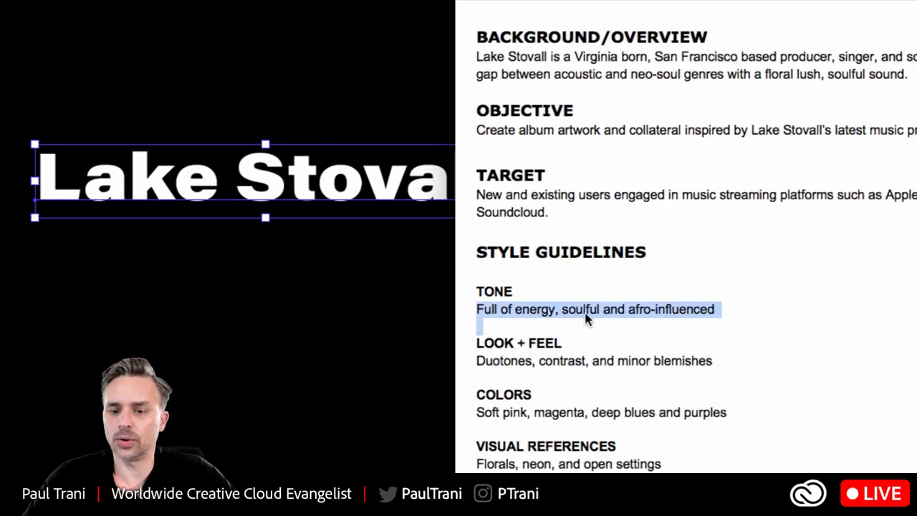
left_click(526, 381)
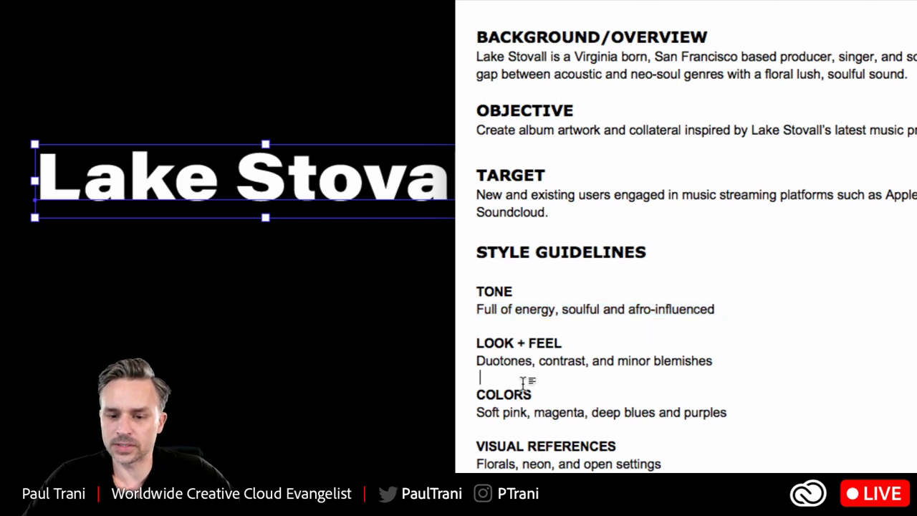
left_click(477, 361)
left_click(478, 394, "shift")
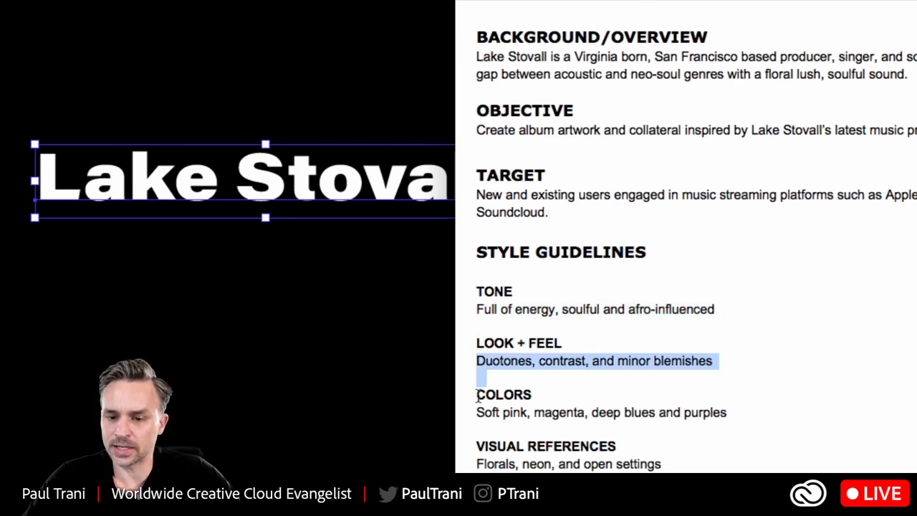
left_click(475, 414, "shift")
left_click(477, 430, "shift")
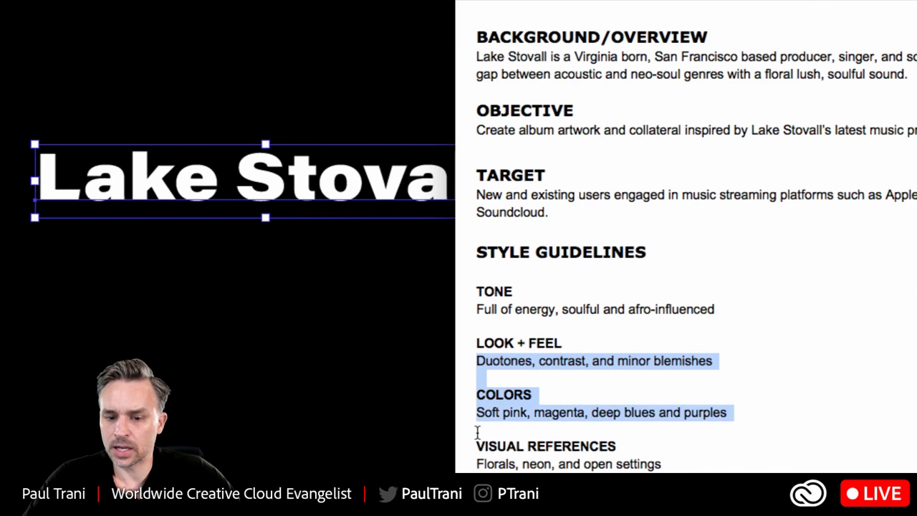
Copy the brief's style guidelines from the Tone heading through the Visual References description.
left_click(478, 385)
left_click(477, 291)
left_click(615, 463, "shift")
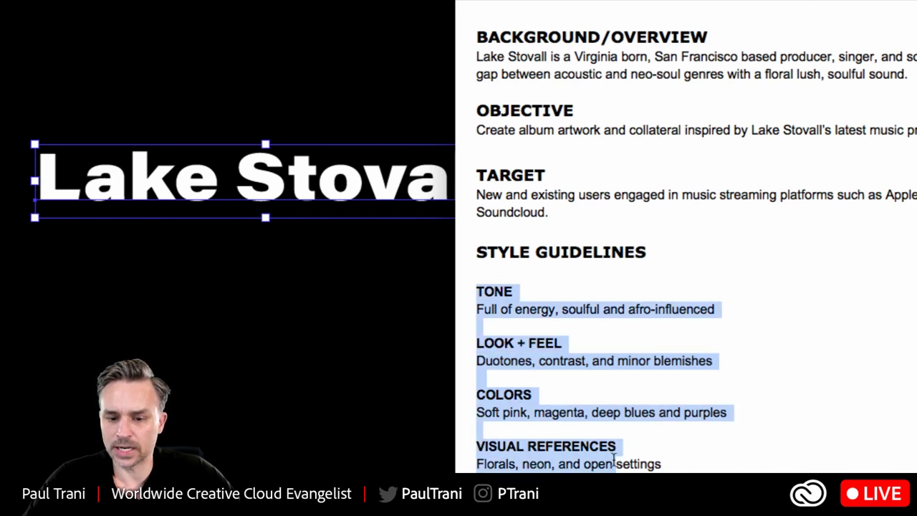
left_click(687, 464, "shift")
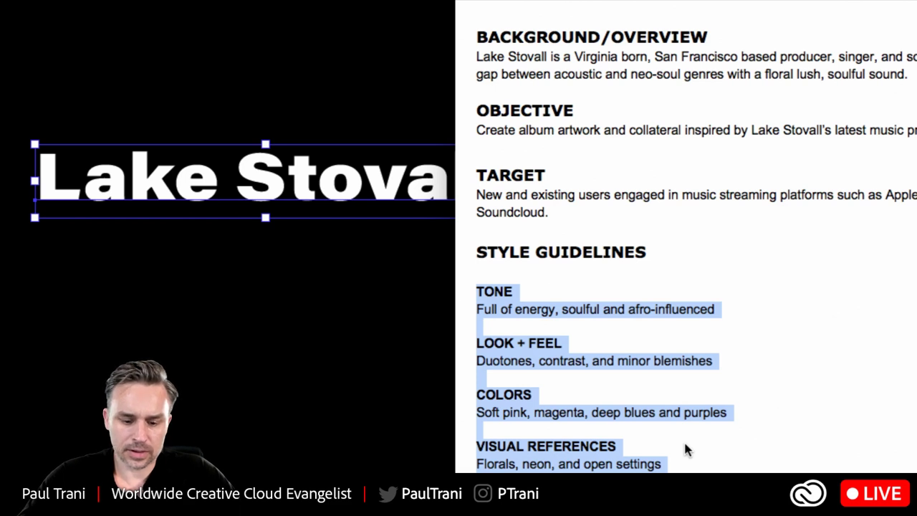
Switch to Illustrator, paste the copied style guidelines as point text, and move the block onto the white area beside the black artboard.
left_click(86, 389)
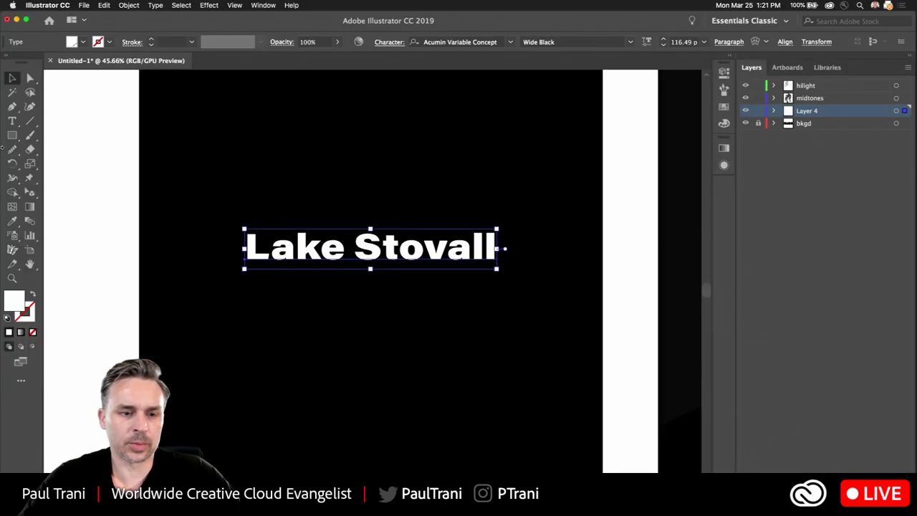
key("t")
left_click(190, 113)
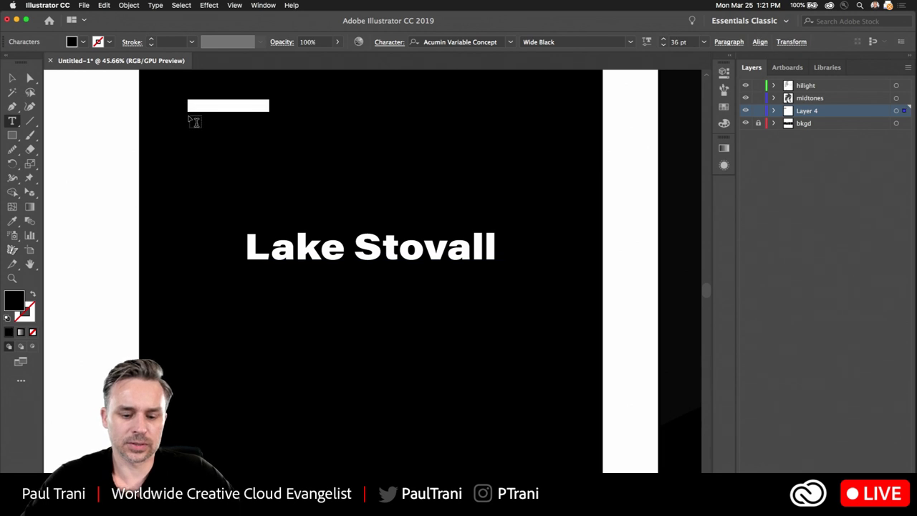
key("super+v")
key("Escape")
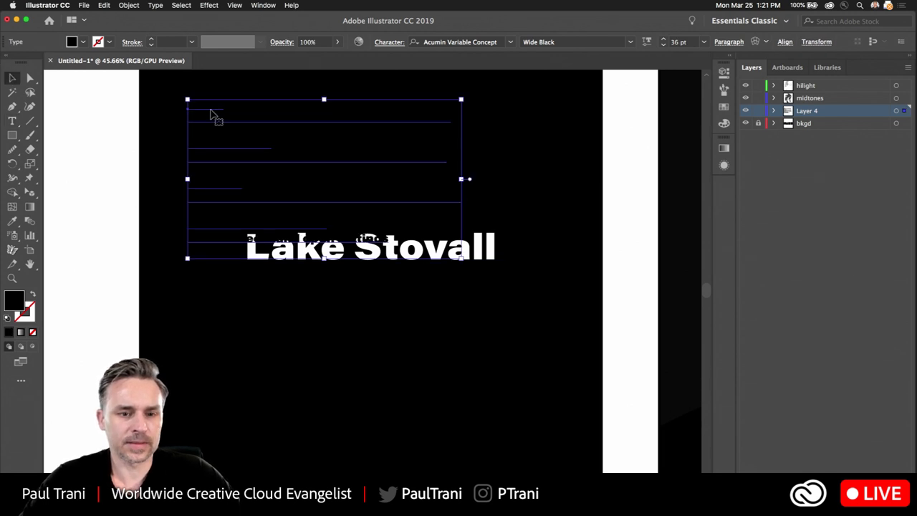
left_click_drag(209, 126, 82, 189)
mouse_move(149, 169)
left_mouse_down()
mouse_move(311, 184)
mouse_move(159, 164)
left_mouse_up()
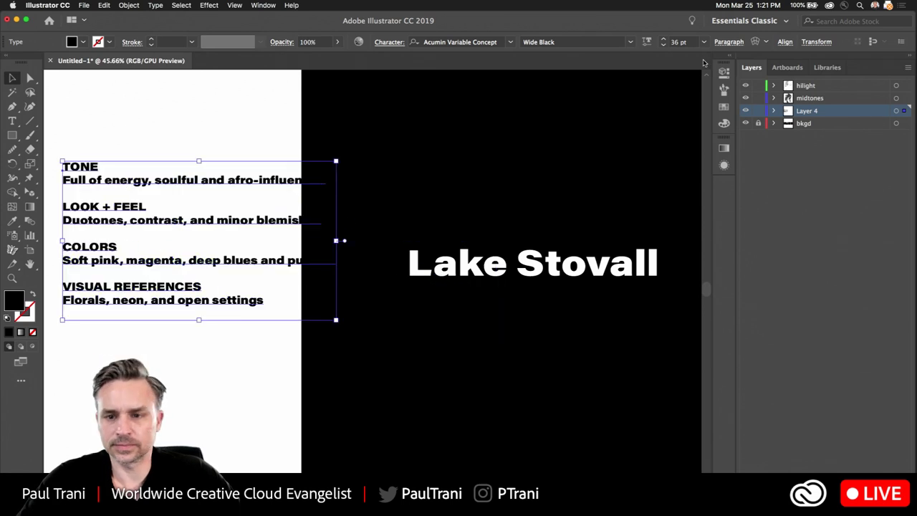
Set the guidelines text's variable font weight to 308 and width to 69, and move the block nearer to the black artboard.
left_click(724, 72)
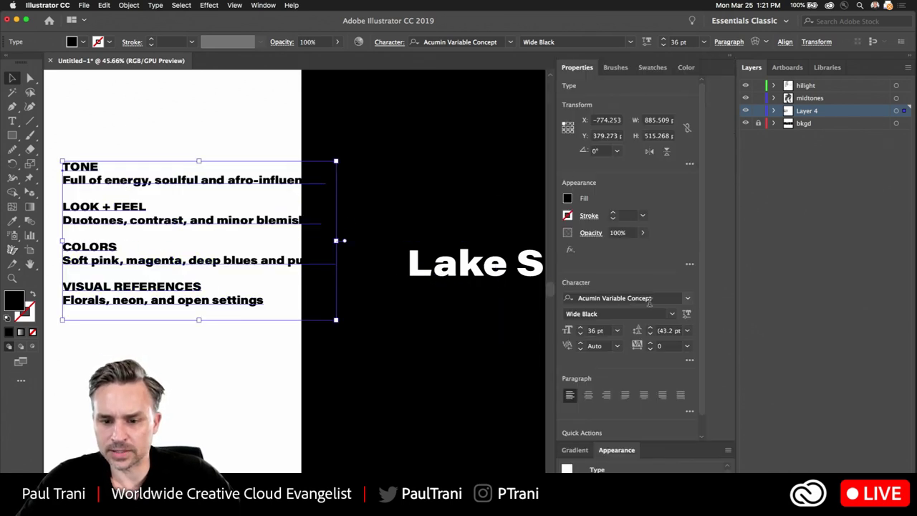
left_click(687, 315)
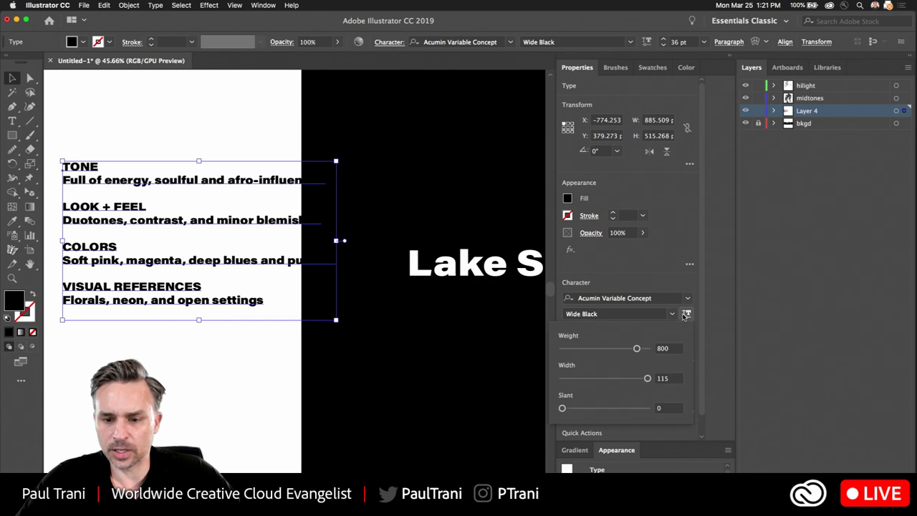
left_click_drag(606, 349, 584, 349)
left_click(587, 378)
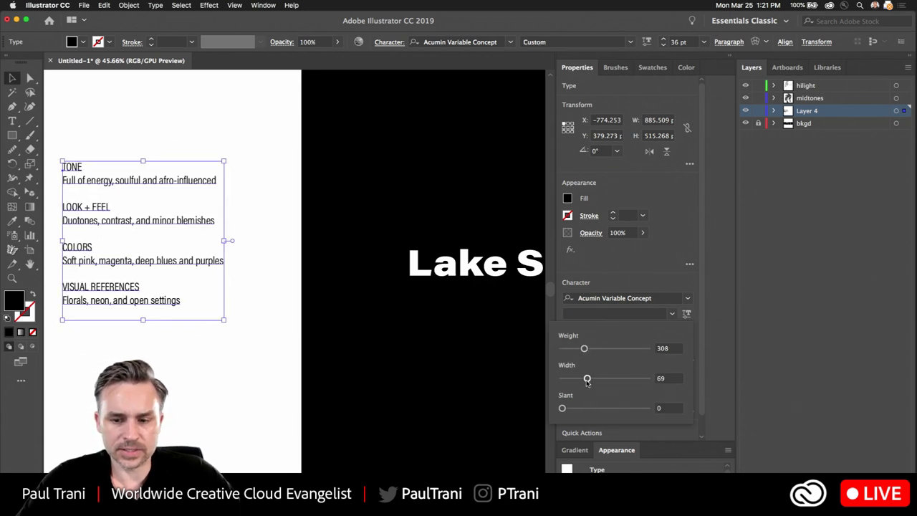
left_click(119, 126)
left_click(730, 55)
left_click_drag(89, 226, 146, 214)
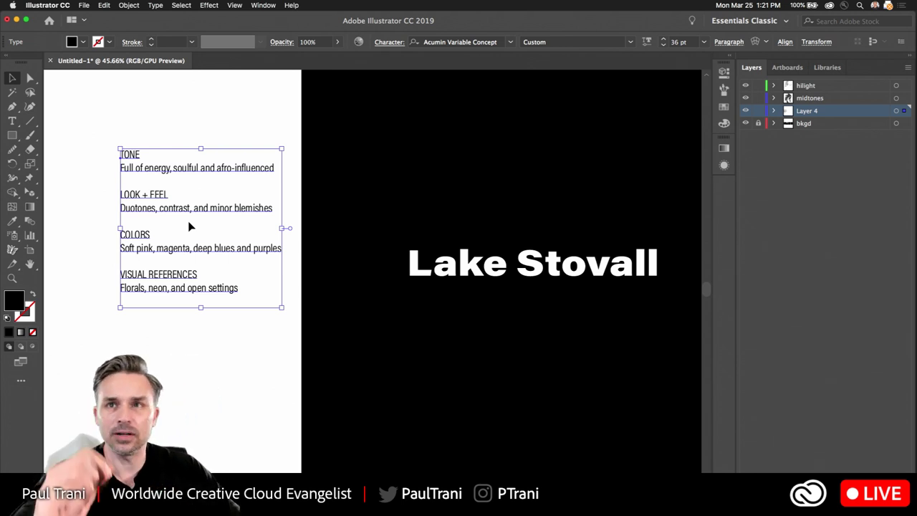
Duplicate the white Lake Stovall text straight below the original, and move the original up to widen the gap.
left_click(338, 263)
left_click_drag(338, 262, 207, 262)
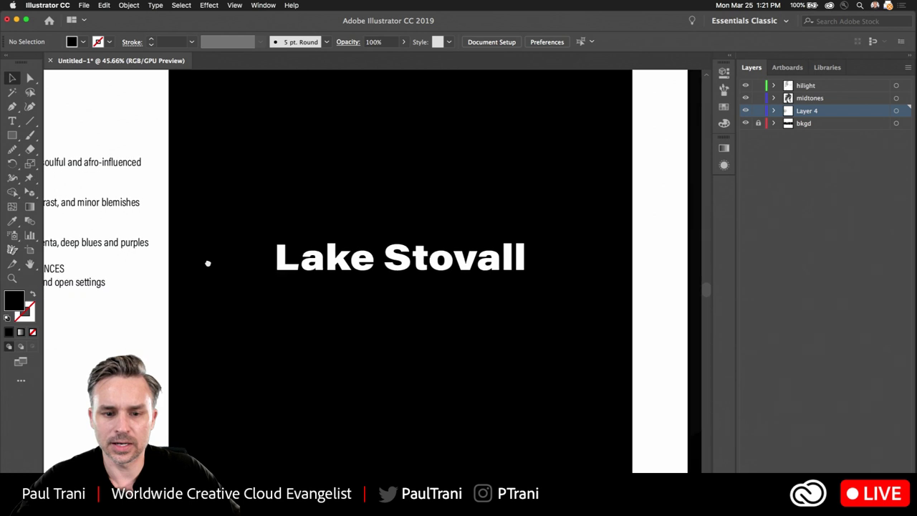
left_click(322, 274)
left_click_drag(322, 275, 322, 368)
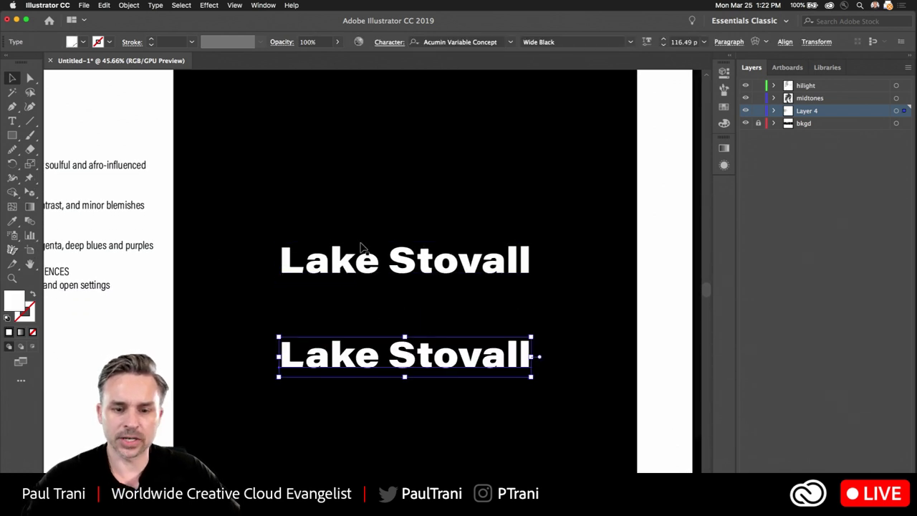
left_click_drag(358, 265, 358, 226)
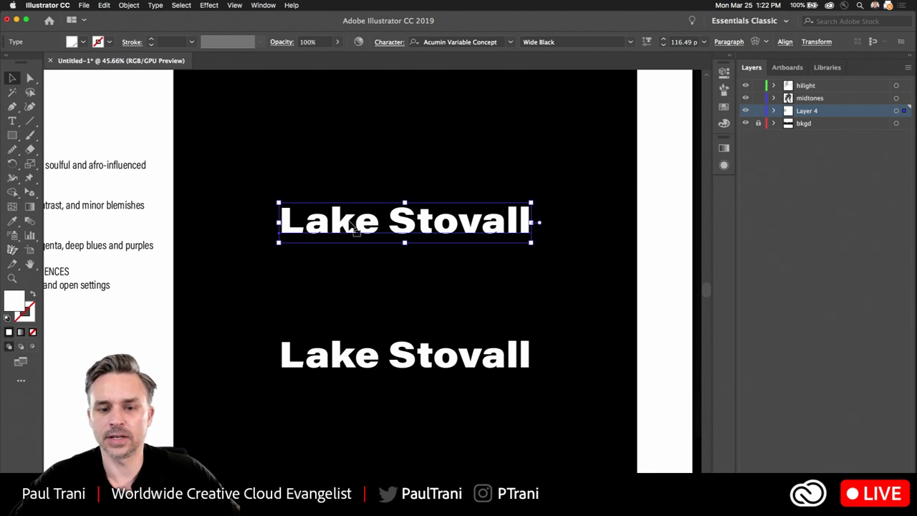
Widen the workspace beside the properties and set the upper Lake Stovall text to All Caps.
scroll(353, 228, "up", 3)
scroll(351, 225, "right", 2)
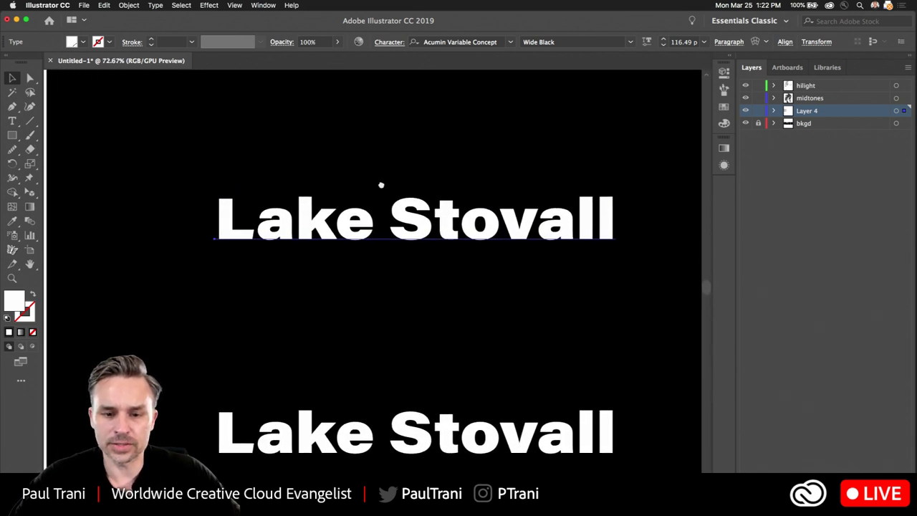
left_click(724, 72)
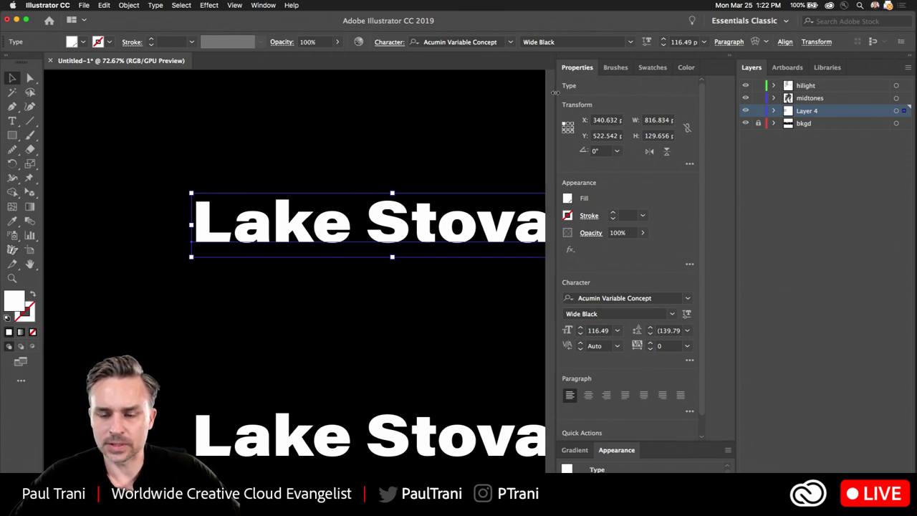
left_click_drag(556, 95, 584, 95)
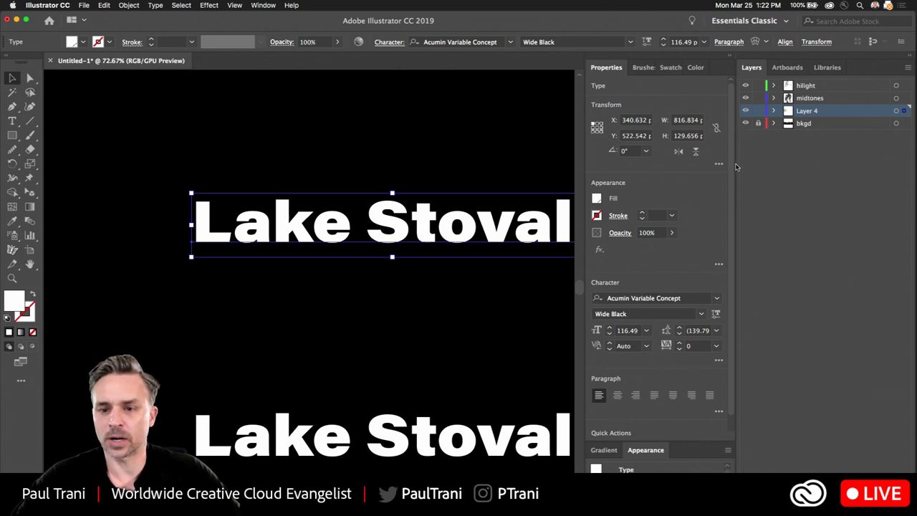
left_click_drag(735, 163, 771, 164)
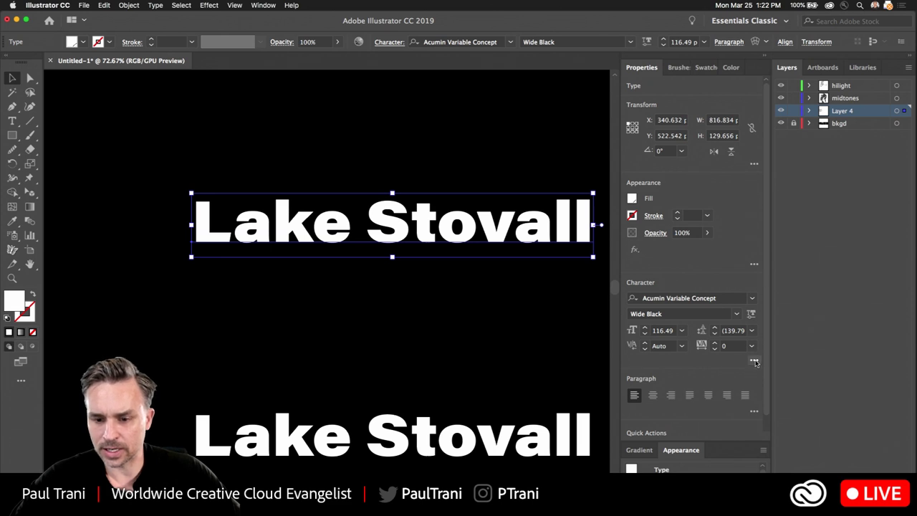
left_click(754, 362)
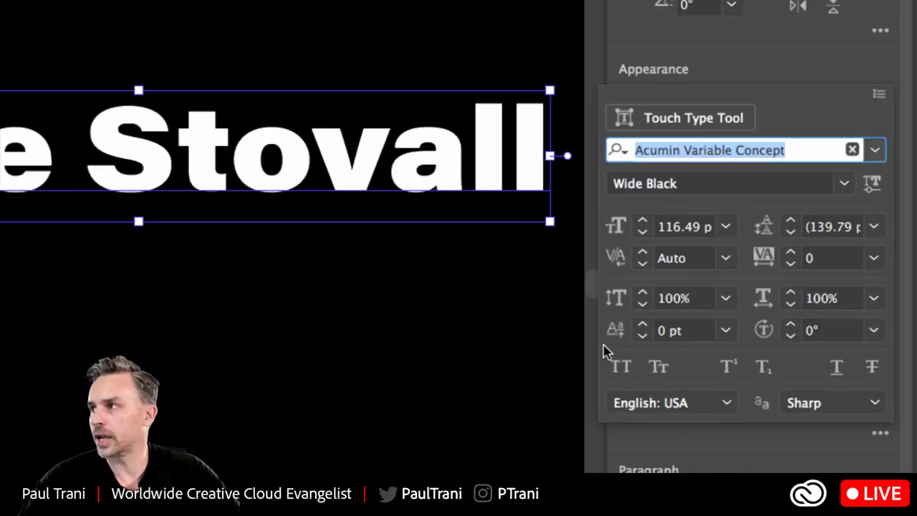
left_click(624, 371)
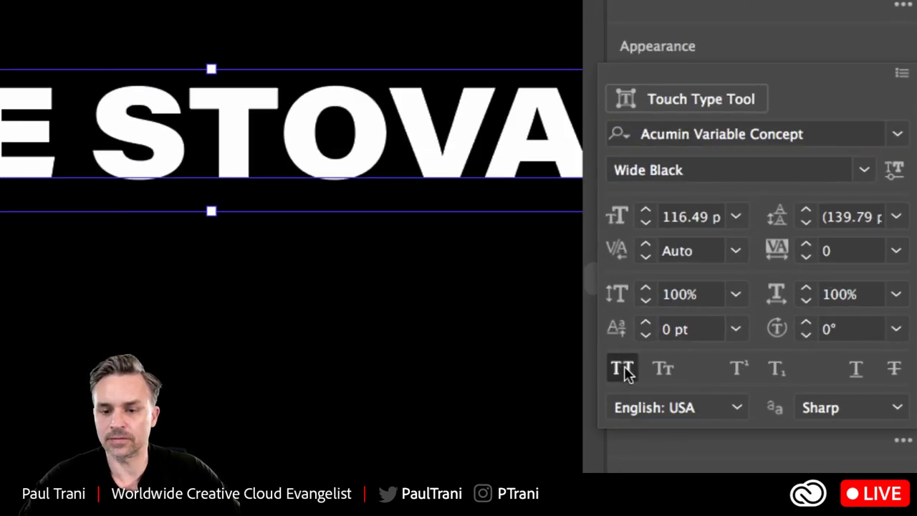
left_click(202, 207)
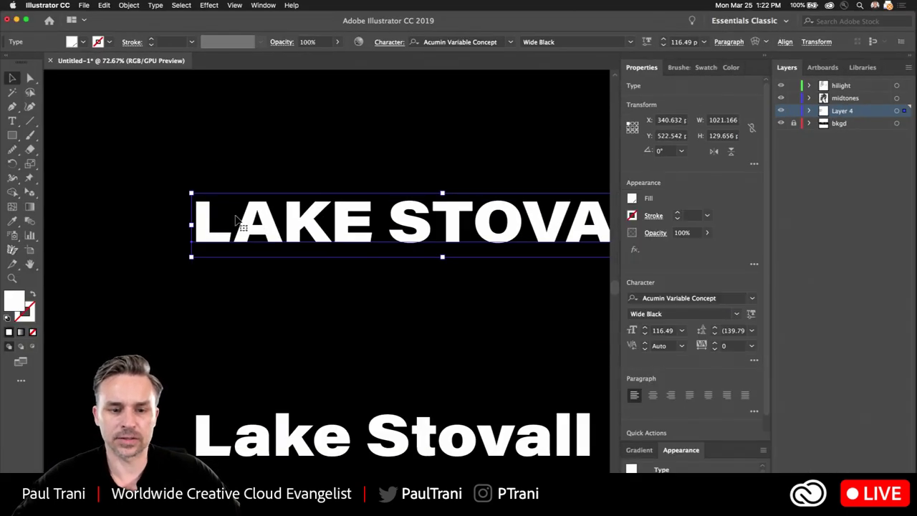
Move the all-caps artist name left on the artboard and tighten its tracking to -76.
left_click_drag(239, 220, 180, 220)
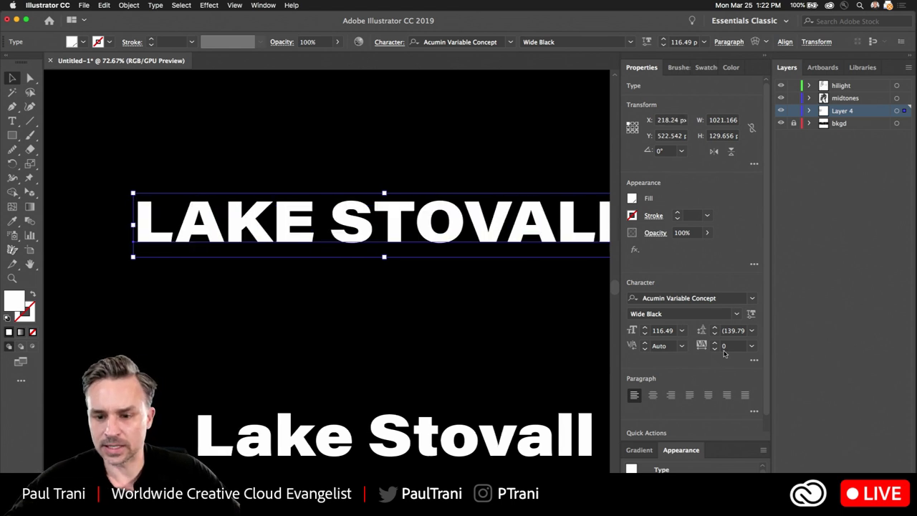
left_click(716, 349)
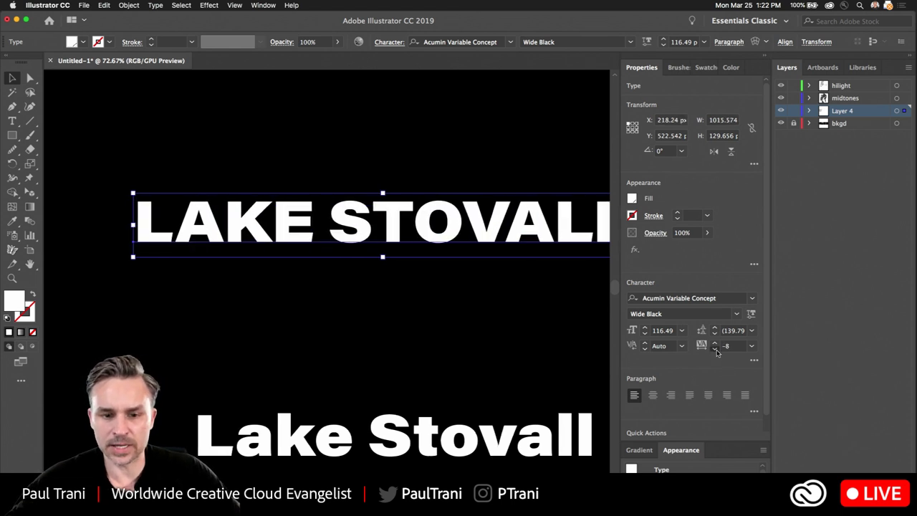
left_click(715, 348)
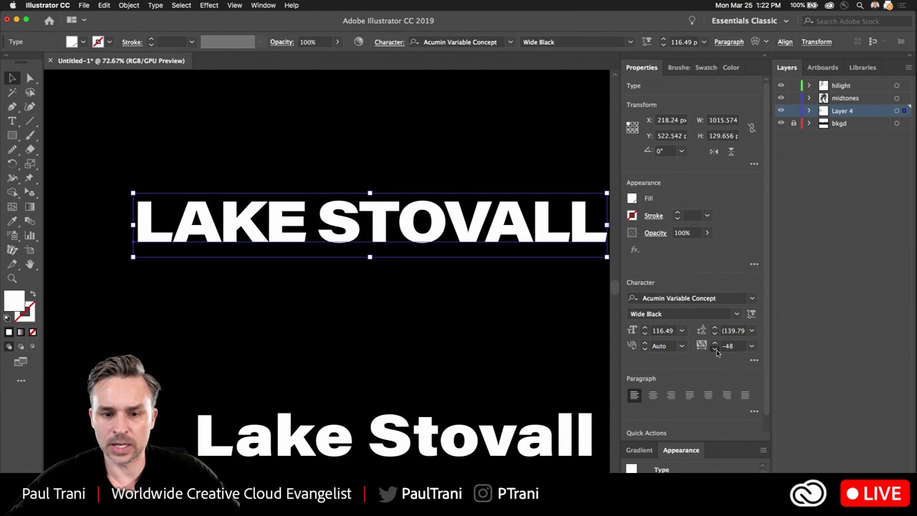
left_click(715, 349)
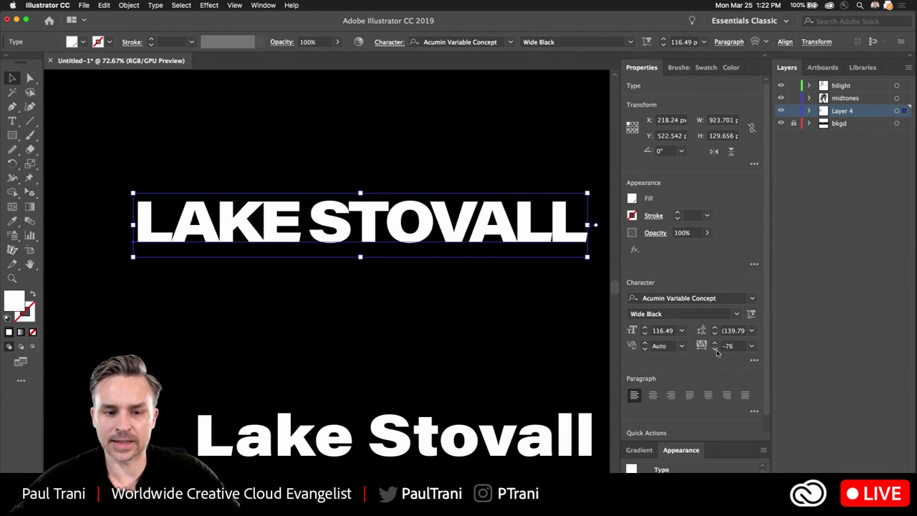
Tighten the all-caps artist name's tracking to -77, duplicate it above the original, and offset the copy slightly right.
left_click(715, 349)
left_click_drag(210, 239, 216, 211)
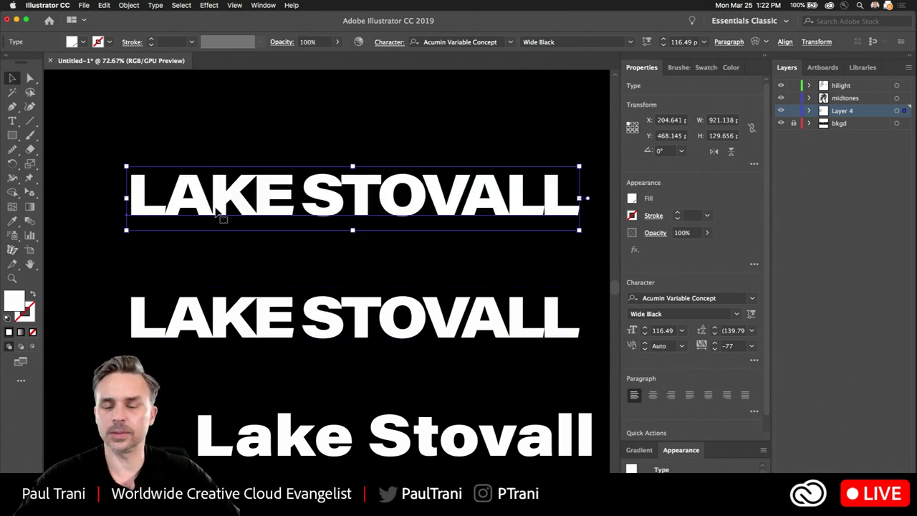
scroll(211, 204, "down", 4)
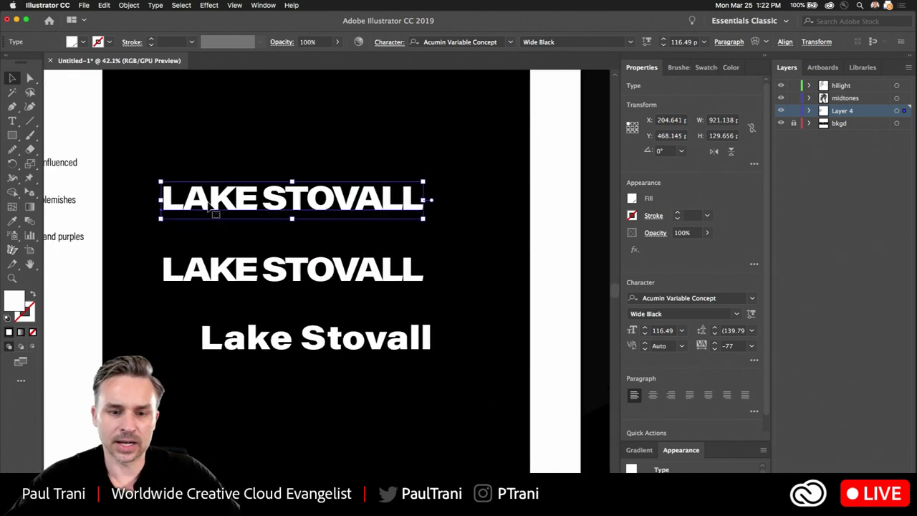
scroll(215, 205, "up", 3)
left_click_drag(252, 208, 260, 217)
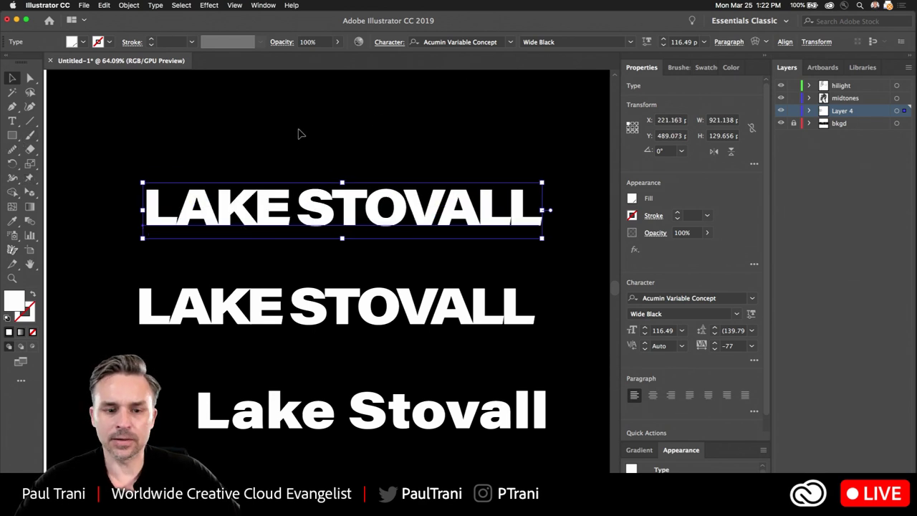
Convert the uppermost all-caps artist name from live text to outlines.
left_click(139, 144)
left_click_drag(139, 143, 440, 150)
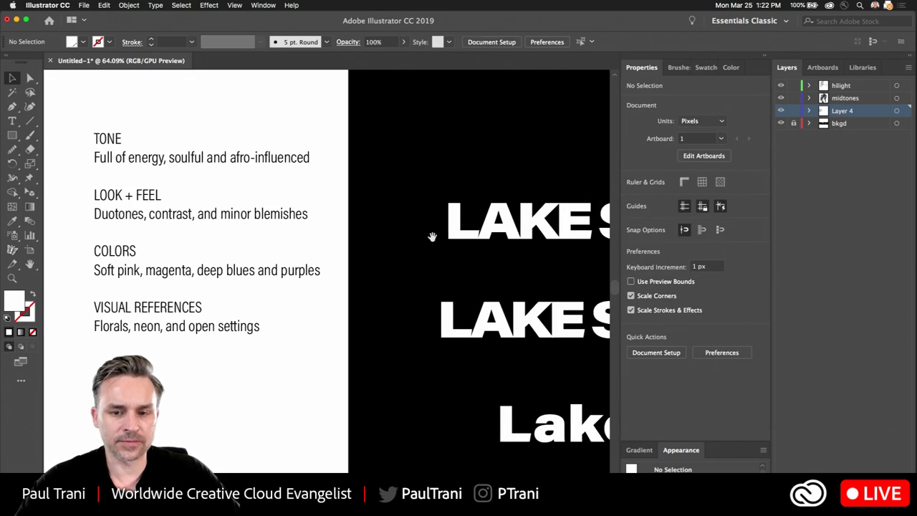
left_click_drag(432, 237, 168, 207)
left_click(212, 203)
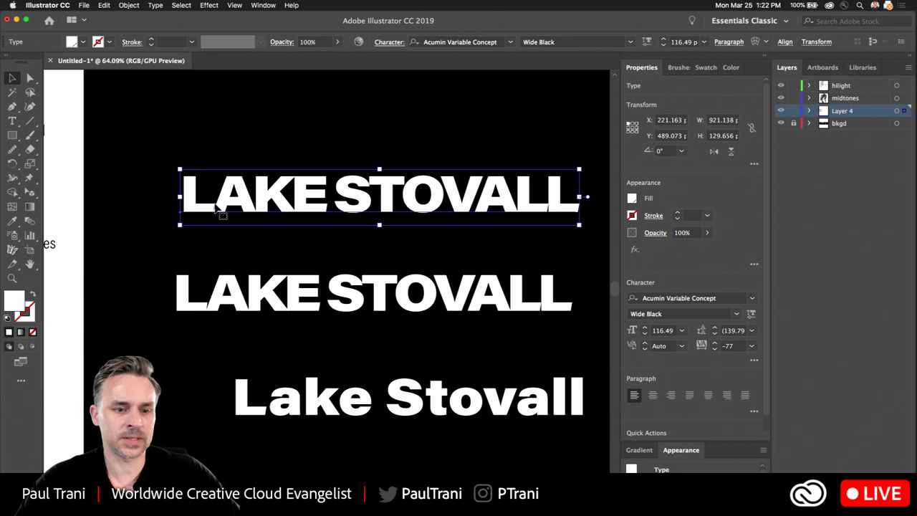
left_click(31, 150)
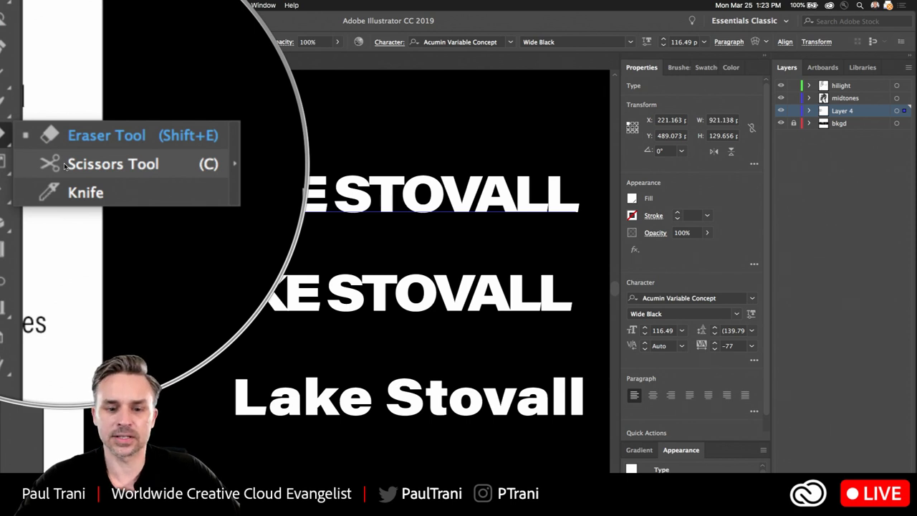
left_click(65, 162)
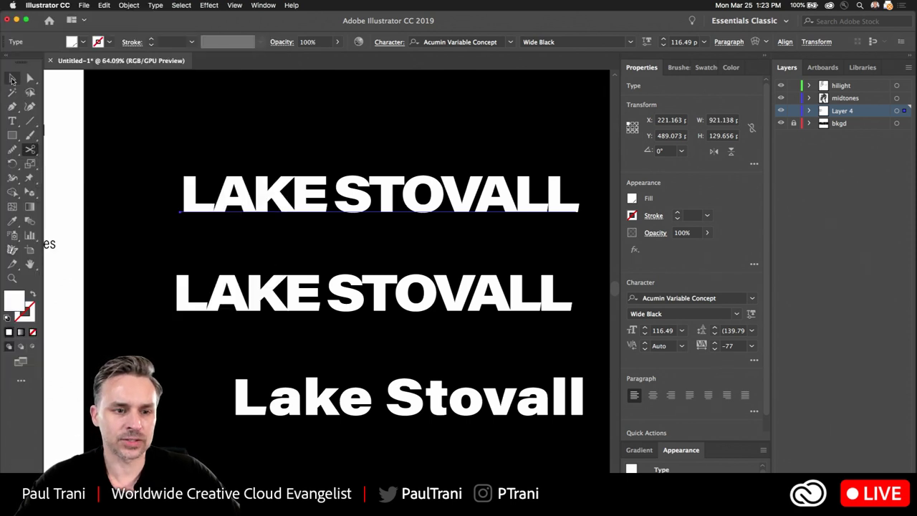
left_click(13, 80)
left_click(175, 5)
mouse_move(156, 5)
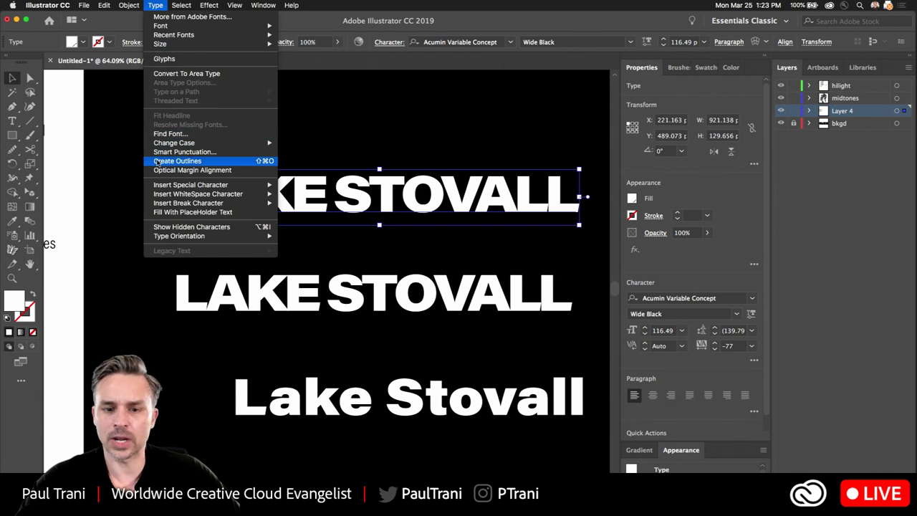
left_click(177, 161)
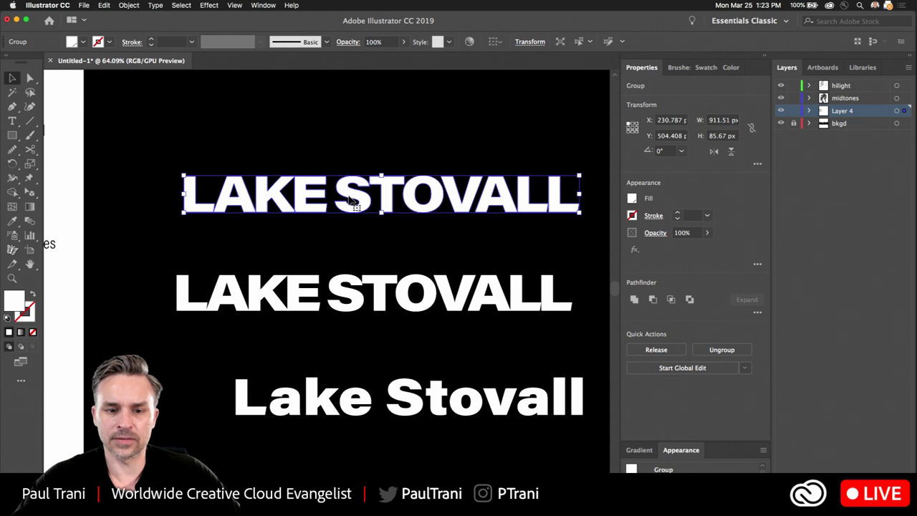
Collapse the properties dock to widen the canvas and select the outlined artist name.
key("space")
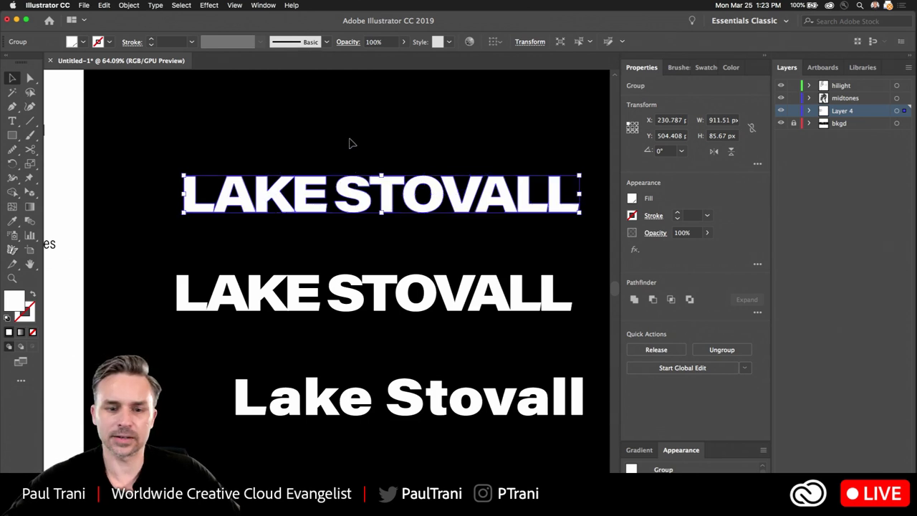
scroll(348, 143, "up", 2)
left_click_drag(326, 317, 349, 379)
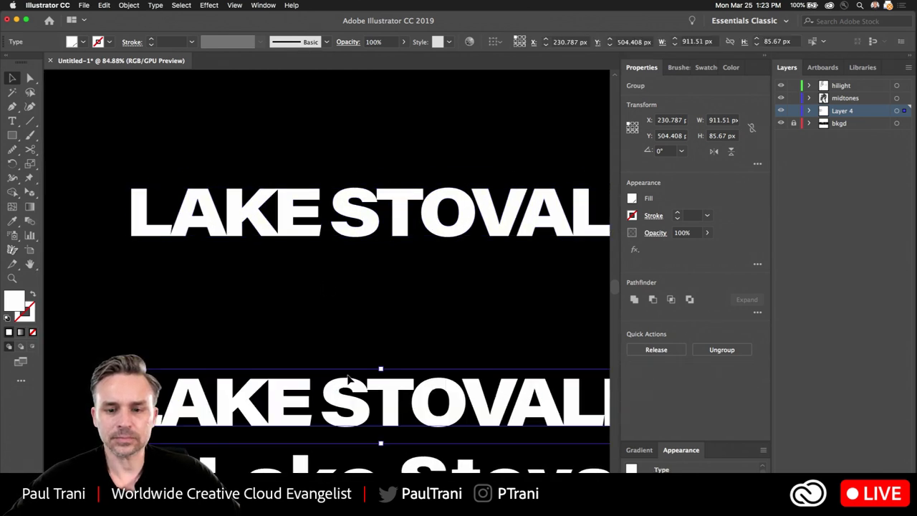
left_click(766, 57)
left_click(264, 213)
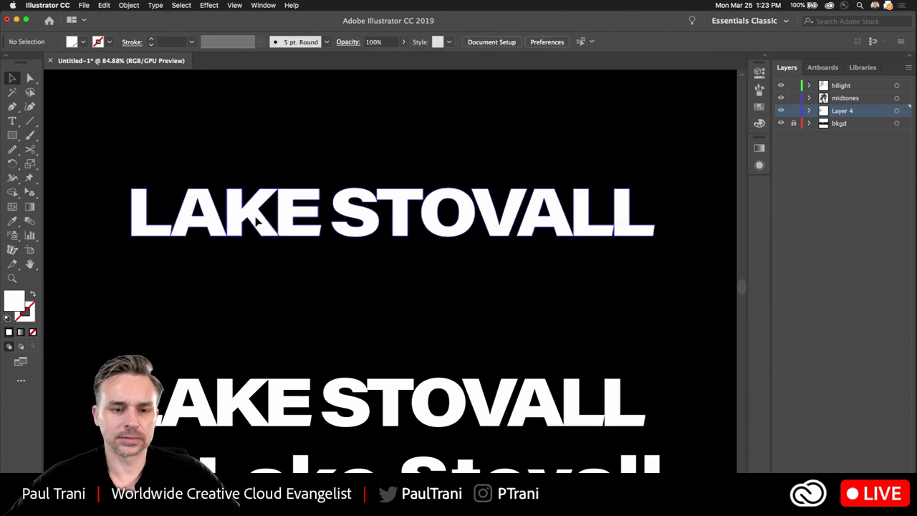
left_click(253, 216)
Try to cut through the outlined artist name with the Scissors tool, starting just outside the first L.
left_click(26, 151)
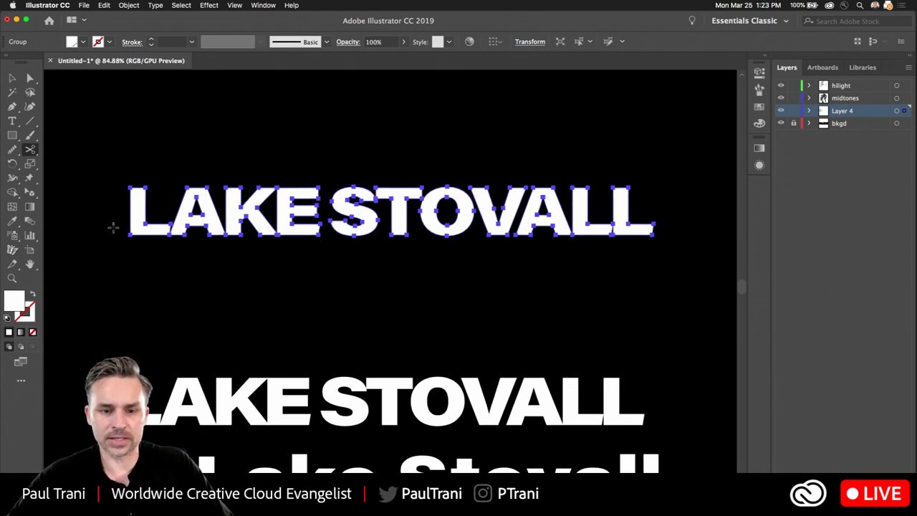
left_click(112, 227)
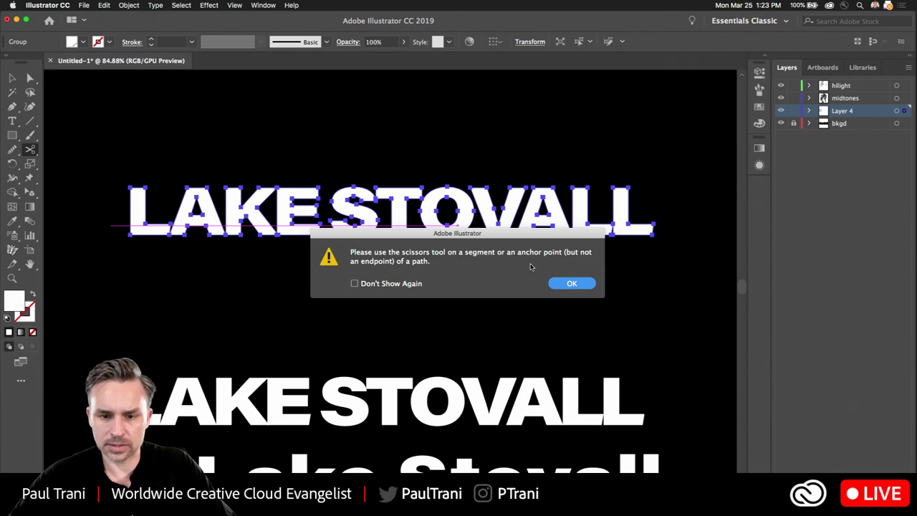
left_click(570, 284)
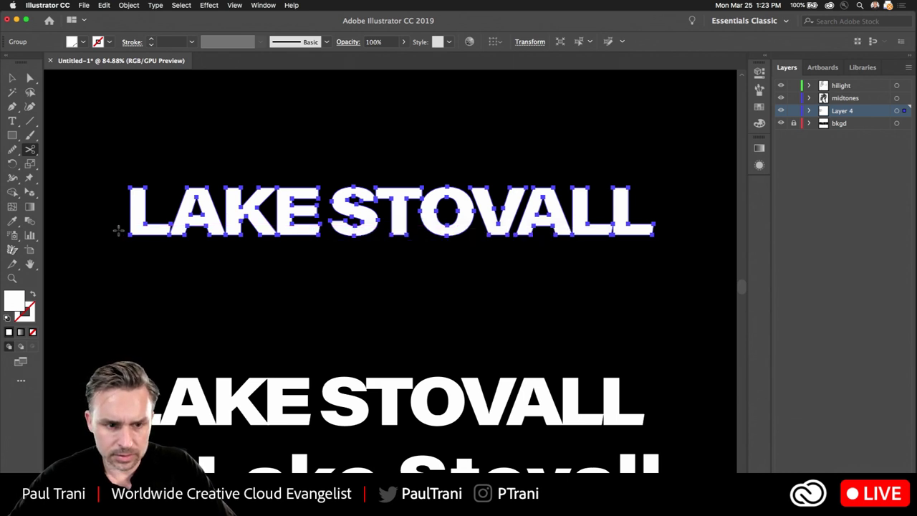
left_click(118, 229)
key("Return")
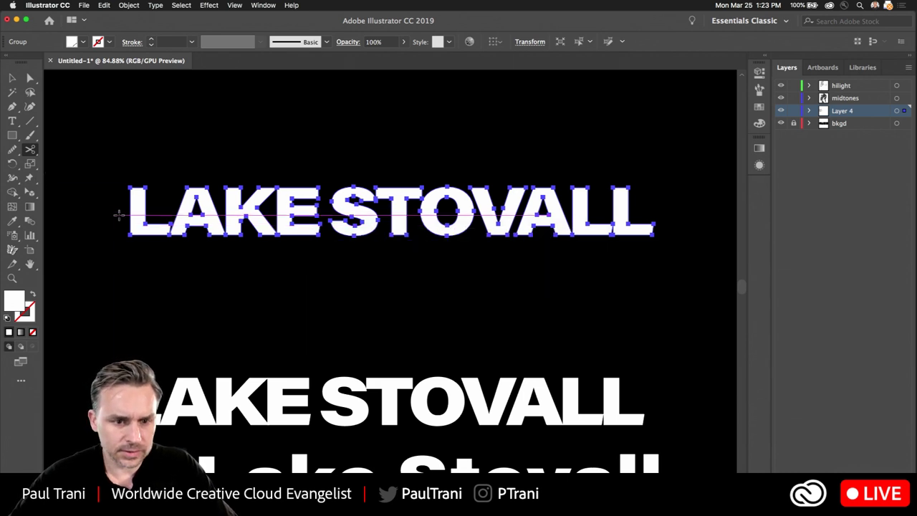
Slice the outlined artist name with the Knife along a gently rising line from the first L to the V.
left_click_drag(29, 151, 61, 175)
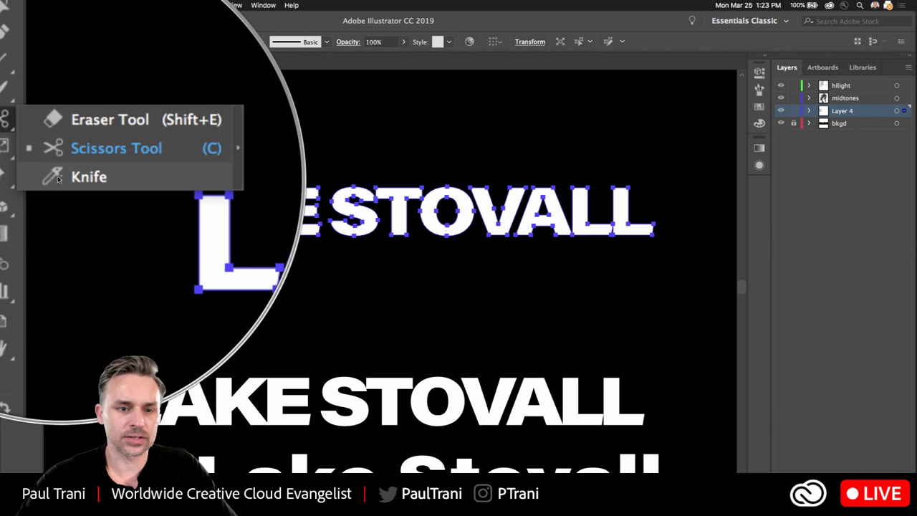
left_click_drag(59, 179, 59, 178)
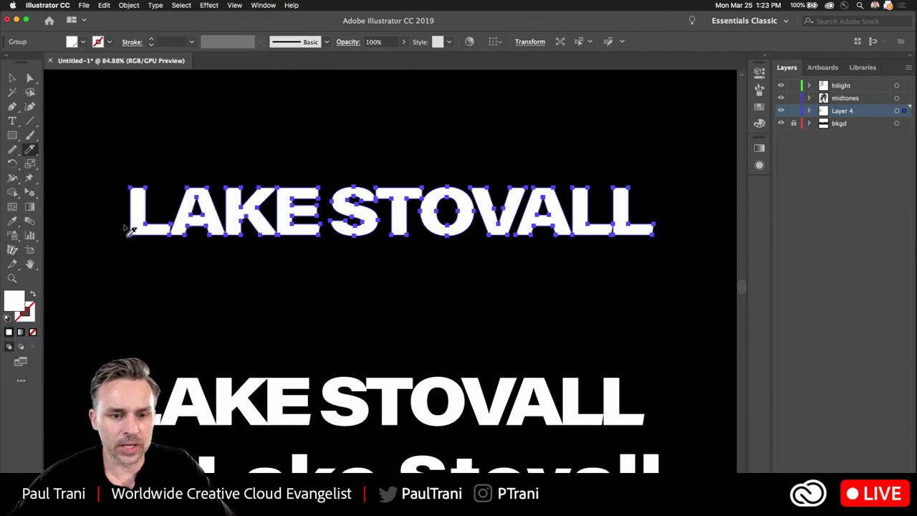
mouse_move(183, 224)
left_mouse_down()
mouse_move(297, 215)
mouse_move(600, 170)
left_mouse_up()
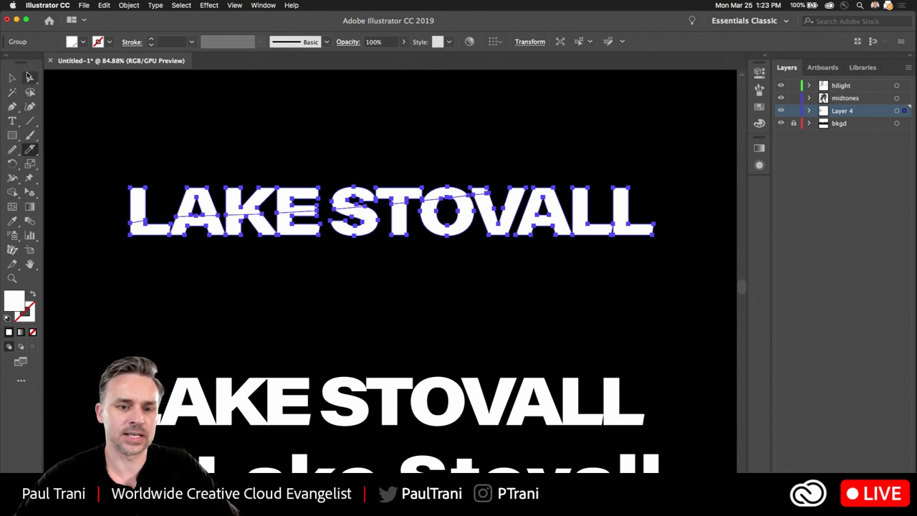
Try to select and shift only the upper slices of the cut artist name while it is still grouped.
left_click(31, 77)
left_click_drag(117, 133, 480, 192)
key("Right")
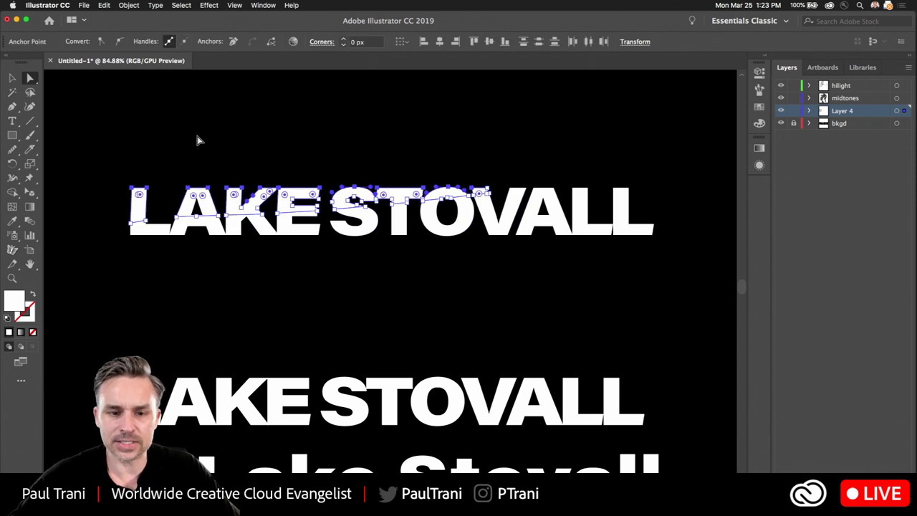
left_click(12, 78)
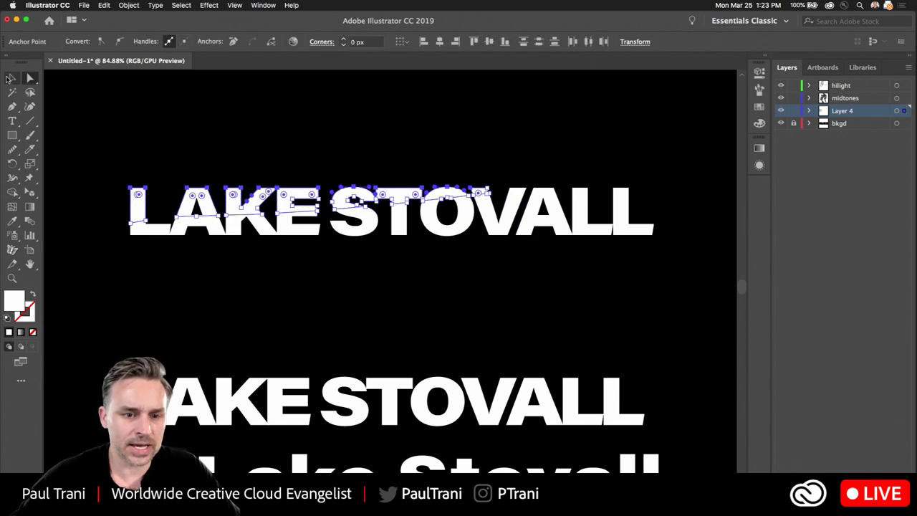
mouse_move(109, 147)
left_mouse_down()
mouse_move(507, 241)
mouse_move(287, 144)
mouse_move(493, 190)
mouse_move(476, 192)
left_mouse_up()
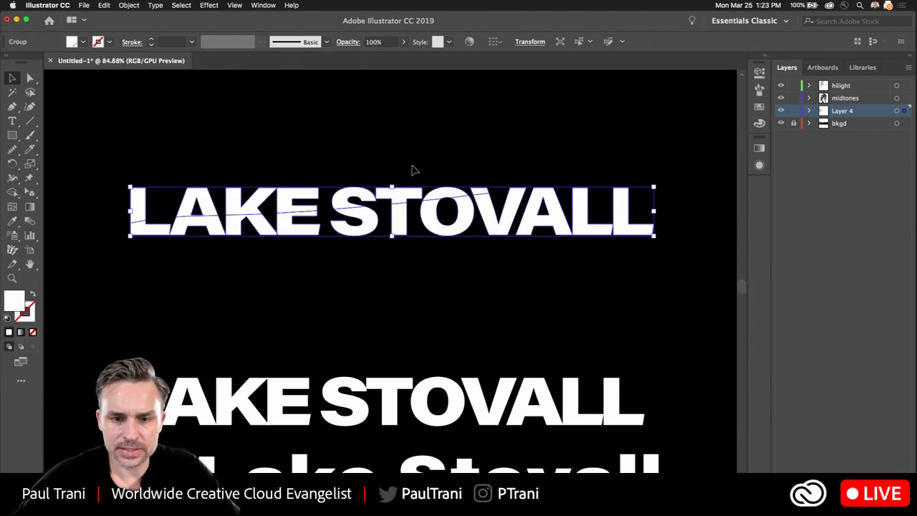
left_click(477, 209)
left_click_drag(109, 163, 334, 191)
left_click(209, 157)
Ungroup the sliced artist name outlines so the pieces are separate objects.
left_click(233, 205)
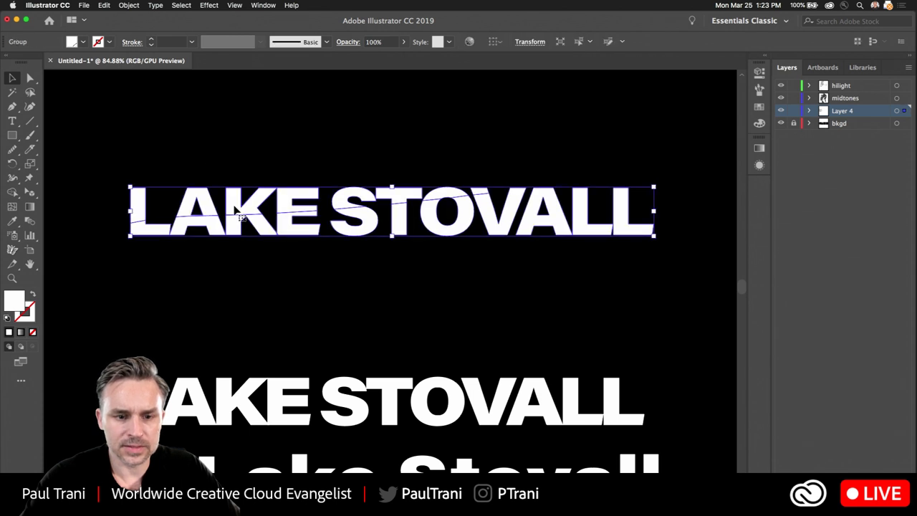
right_click(238, 216)
left_click(276, 293)
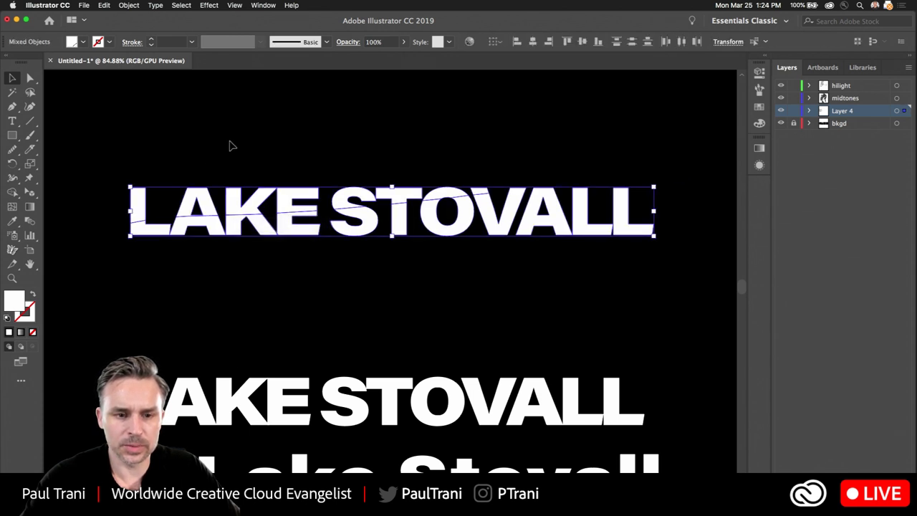
Offset the upper slices from the first L through the V slightly right and down against the lower pieces.
left_click(240, 212)
left_click_drag(120, 159, 460, 200)
left_click(478, 192, "shift")
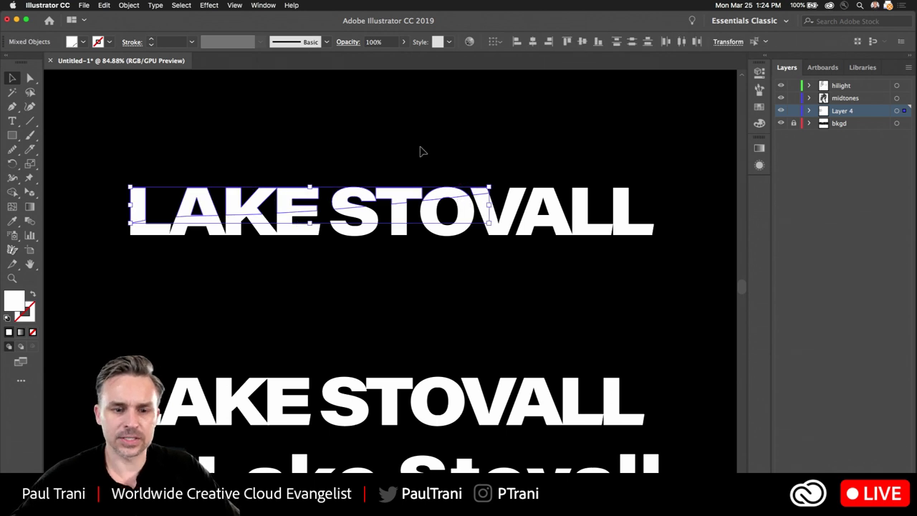
key("Right")
key("Right")
key("Right")
key("Down")
key("Down")
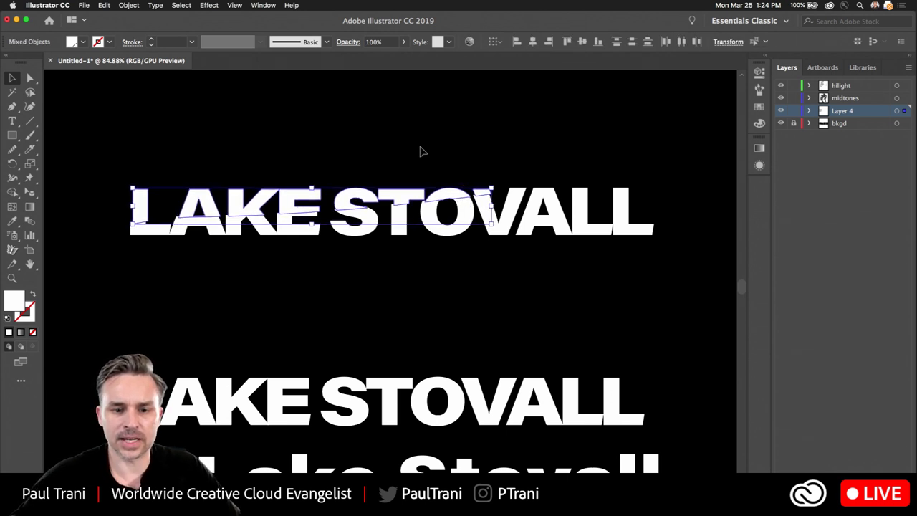
key("Right")
left_click(409, 144)
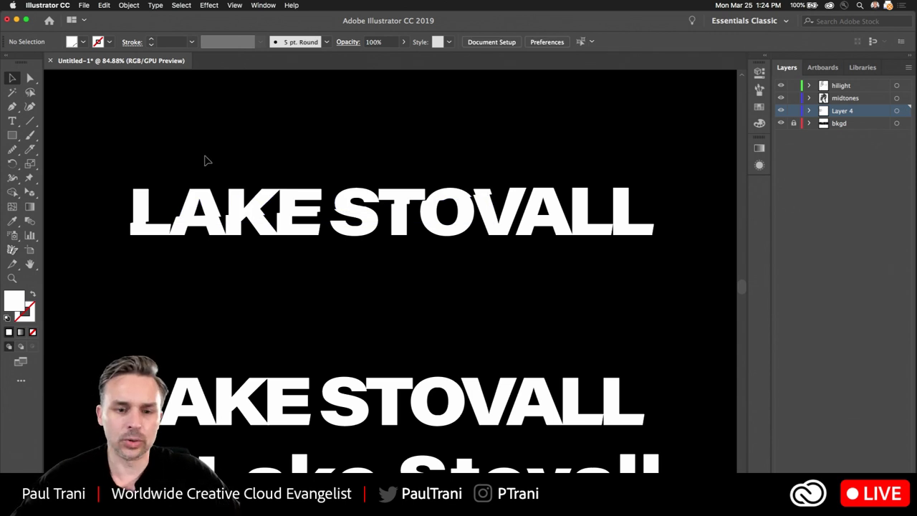
Make a second Knife cut rising through the lower part of the letters VALL in the outlined name.
scroll(271, 157, "up", 5)
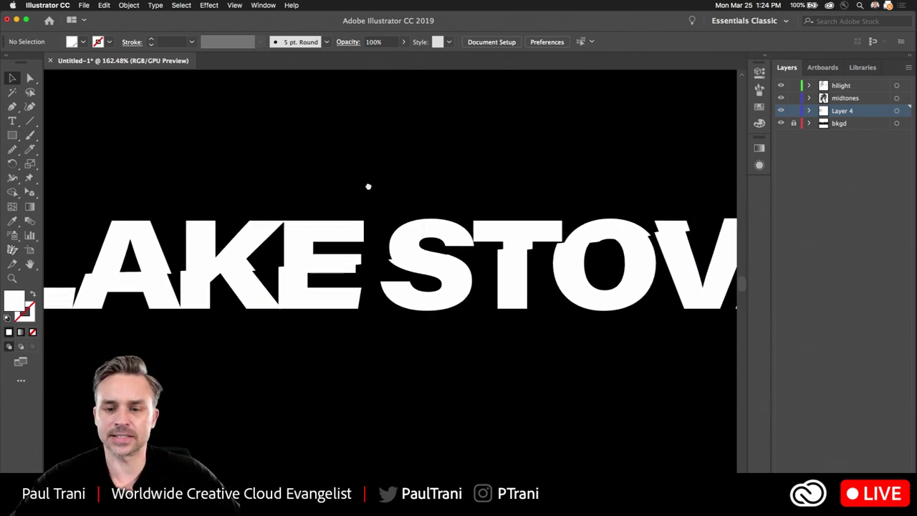
scroll(266, 179, "down", 3)
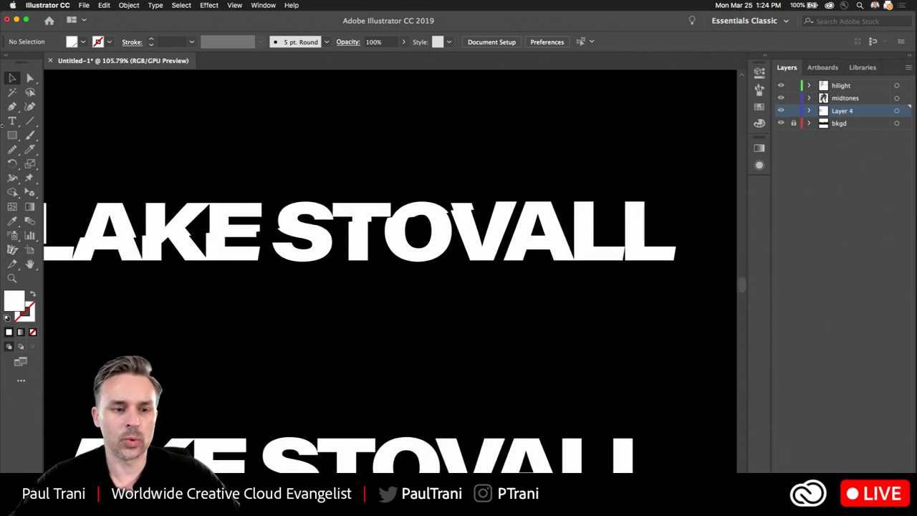
left_click(30, 150)
left_click_drag(30, 150, 72, 178)
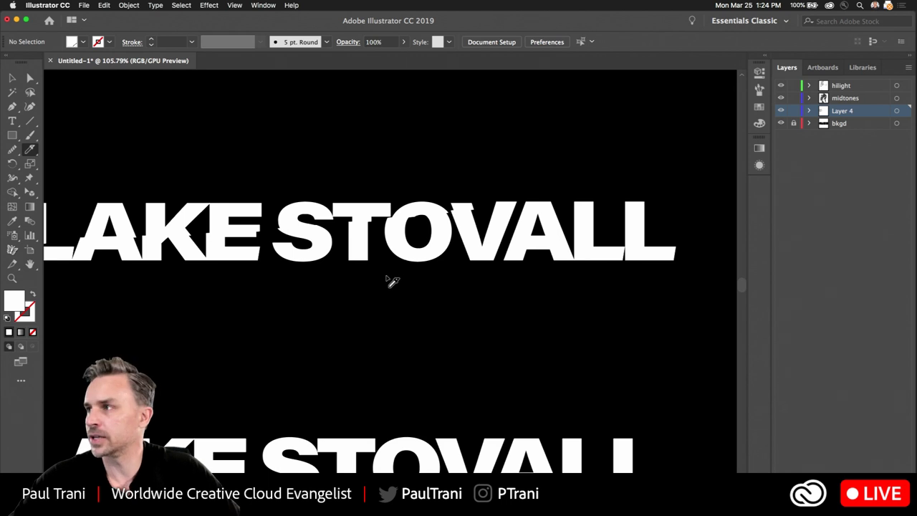
mouse_move(400, 280)
left_mouse_down()
mouse_move(551, 244)
mouse_move(690, 240)
left_mouse_up()
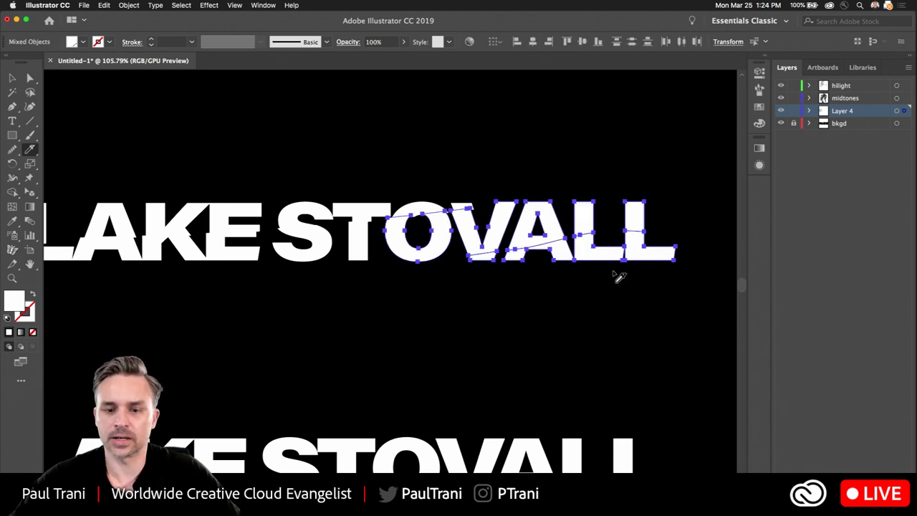
Select the lower slices of the letters VALL and offset them slightly left of the pieces above.
left_click(29, 79)
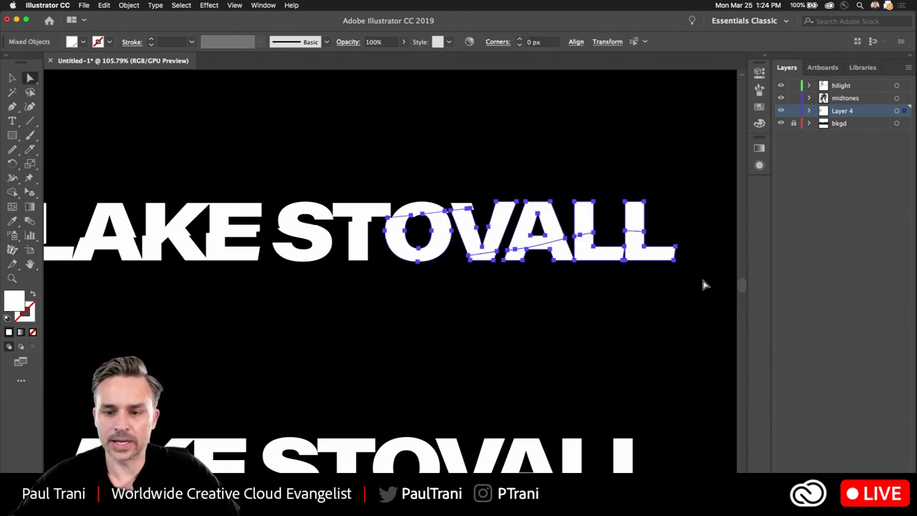
left_click_drag(706, 289, 528, 344)
left_click(12, 77)
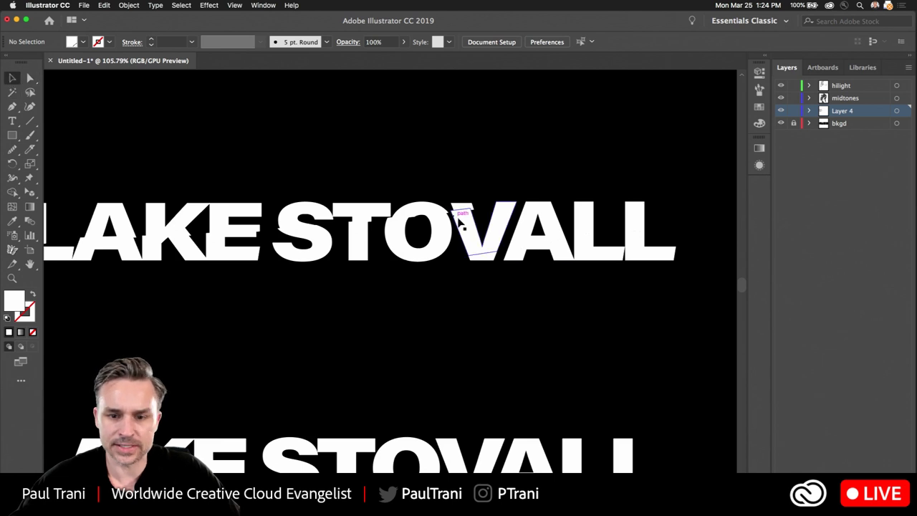
left_click_drag(691, 299, 484, 259)
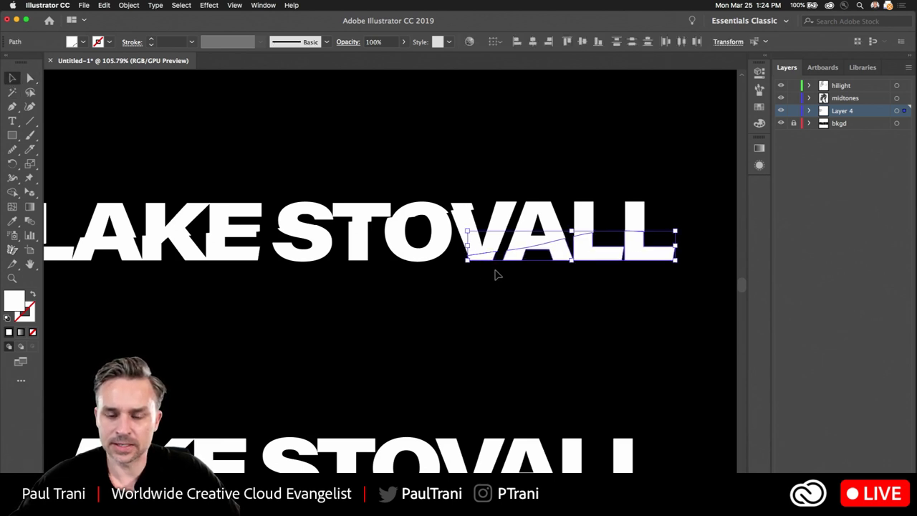
left_click(475, 328)
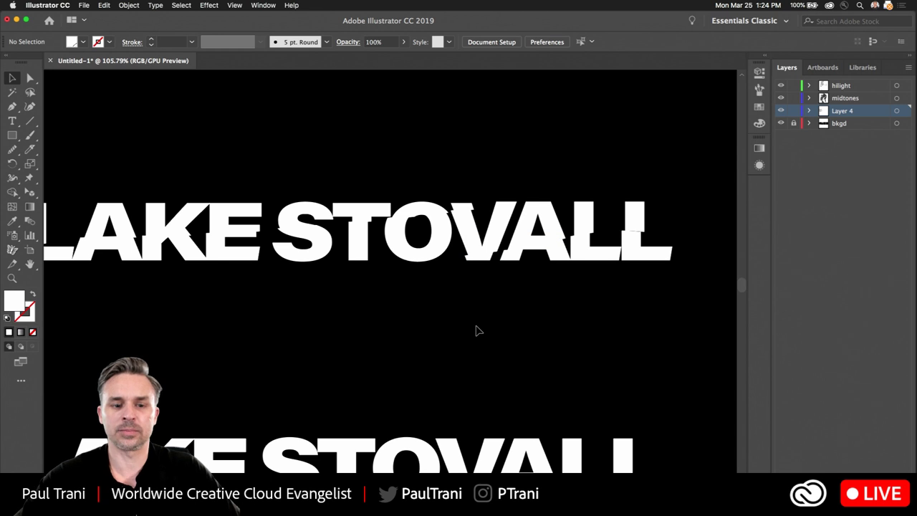
Stack the sliced word LAKE directly above STOVALL, lining up their starting edges.
scroll(475, 328, "down", 5)
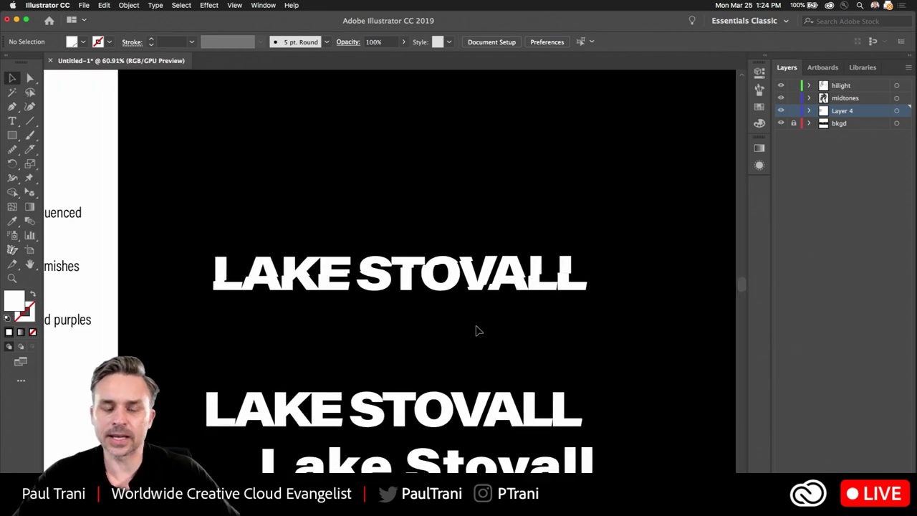
left_click_drag(199, 223, 348, 326)
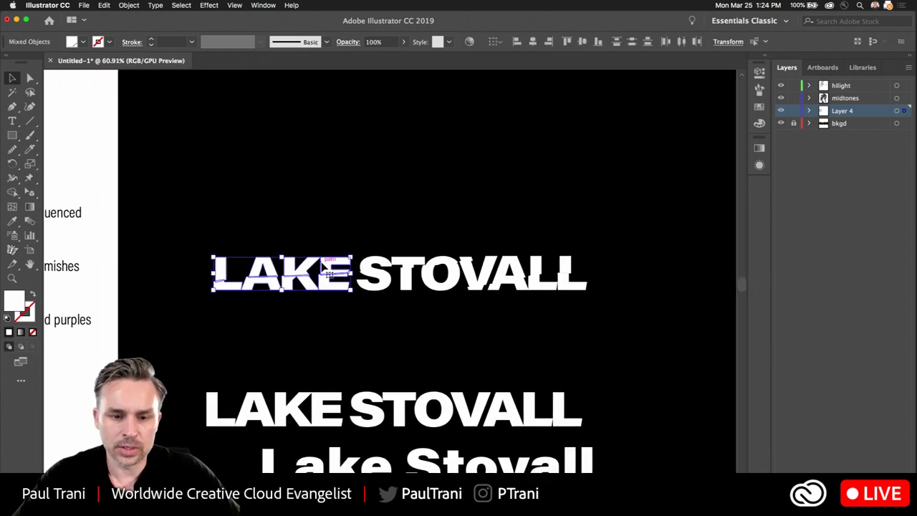
left_click_drag(318, 273, 466, 239)
left_click(453, 194)
left_click_drag(317, 177, 506, 254)
left_click(451, 198)
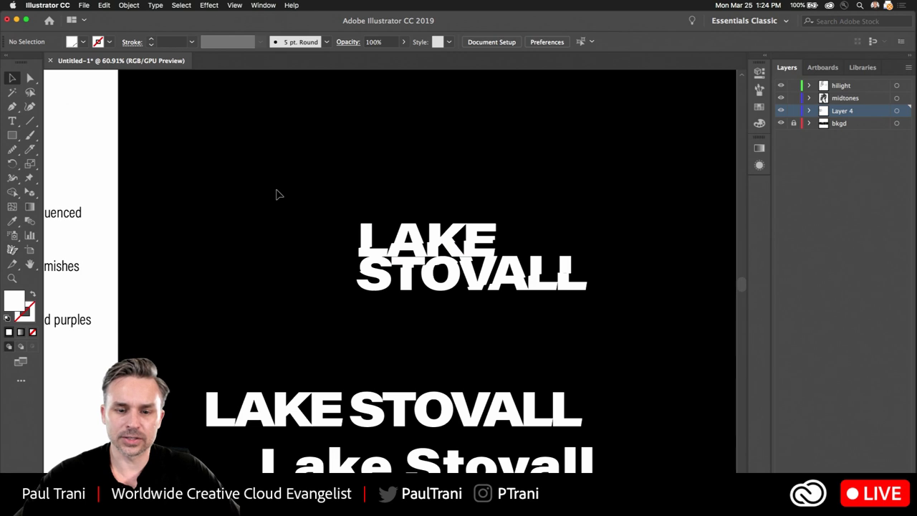
Move the uppercase LAKE STOVALL text line up to just beneath the stacked sliced name and expand the Properties panel.
scroll(276, 195, "left", 5)
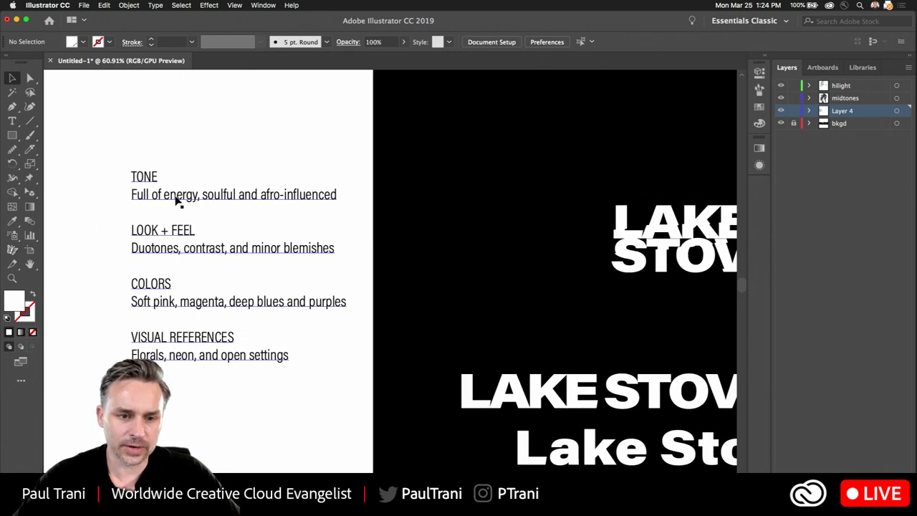
scroll(390, 223, "right", 2)
left_click_drag(391, 223, 246, 206)
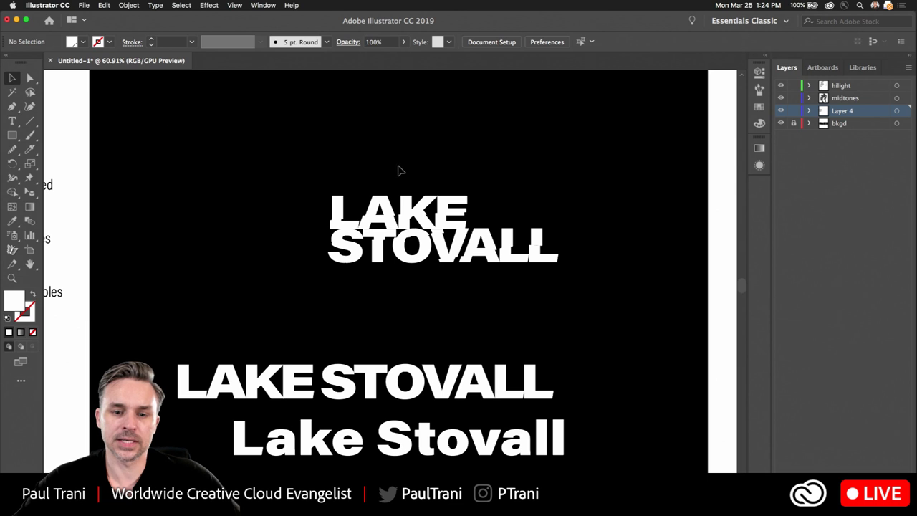
left_click_drag(265, 383, 290, 331)
left_click(766, 58)
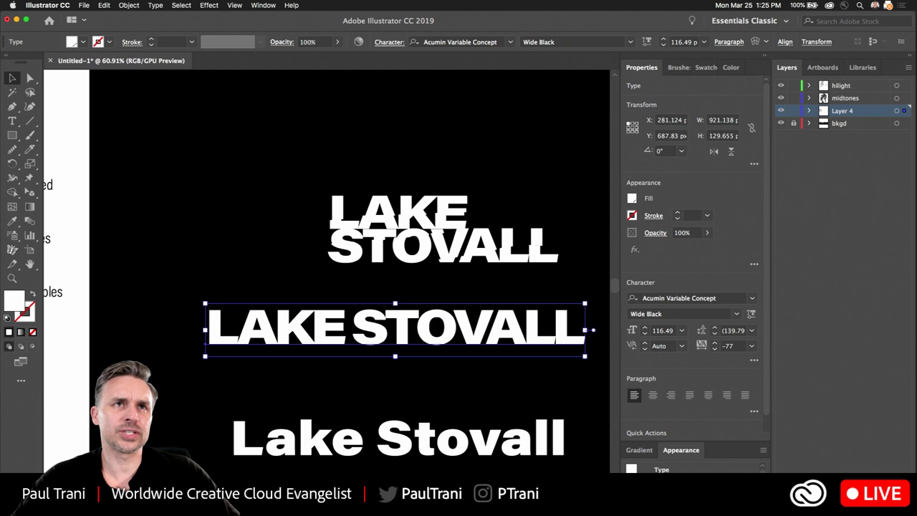
Switch to Chrome to look at the Chroma Supply page offering the paint textures for Adobe visitors, then put it away.
key("super+Tab")
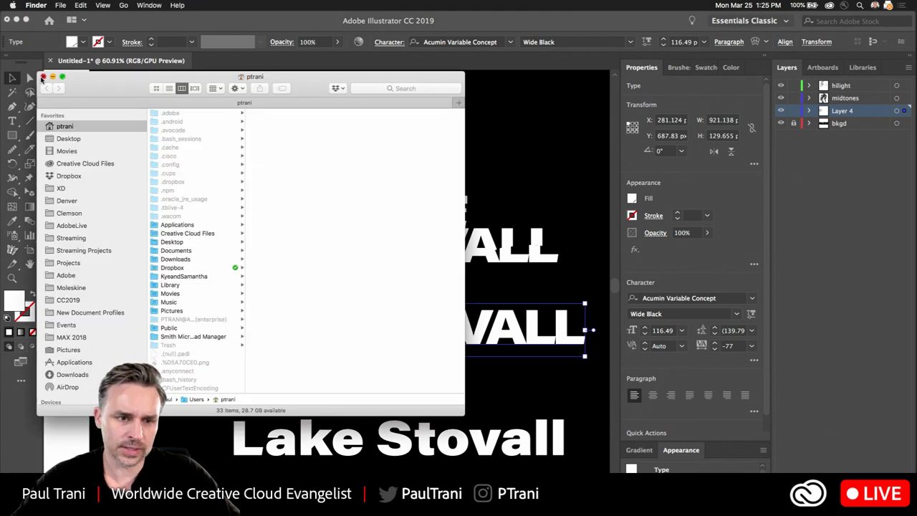
left_click(43, 76)
left_click(464, 494)
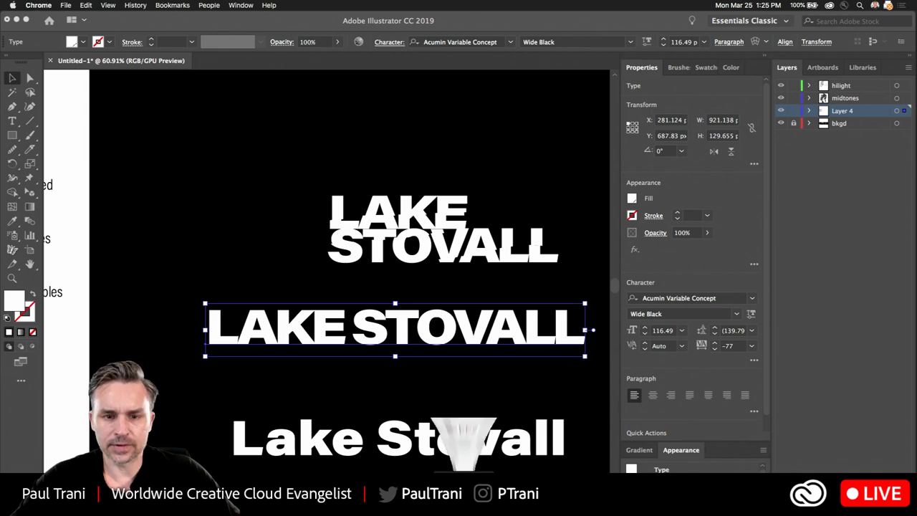
left_click(436, 28)
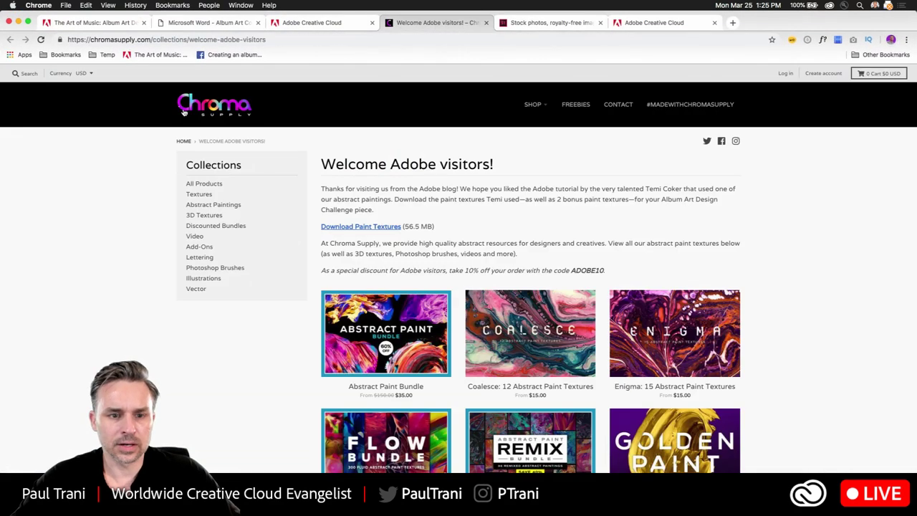
left_click(18, 22)
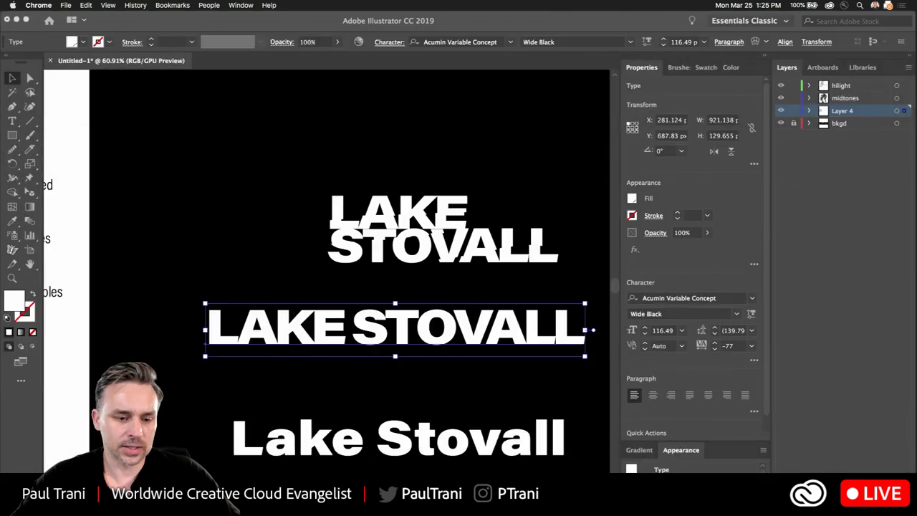
Switch to Finder and browse from the Desktop through AlbumArt to the files in the Chroma-Supply_Adobe folder.
key("super+Tab")
left_click_drag(141, 81, 465, 91)
left_click(396, 150)
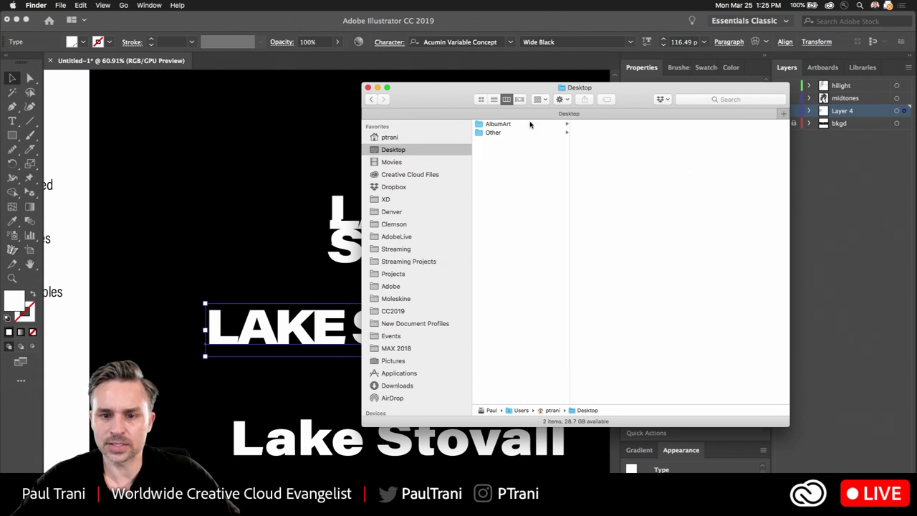
left_click(530, 125)
left_click(606, 127)
left_click(680, 127)
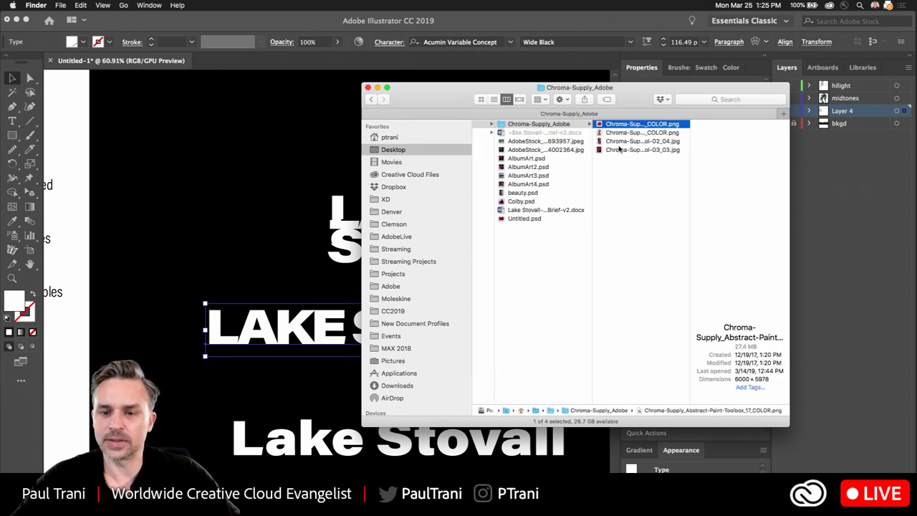
Preview the paint textures ending in 02_04.jpg and Toolbox_22_COLOR.png.
left_click(623, 141)
key("space")
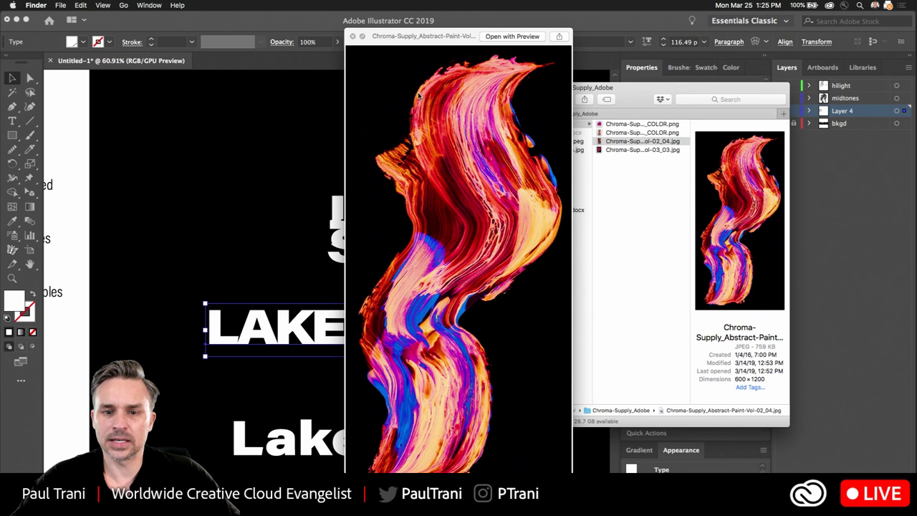
left_click(618, 135)
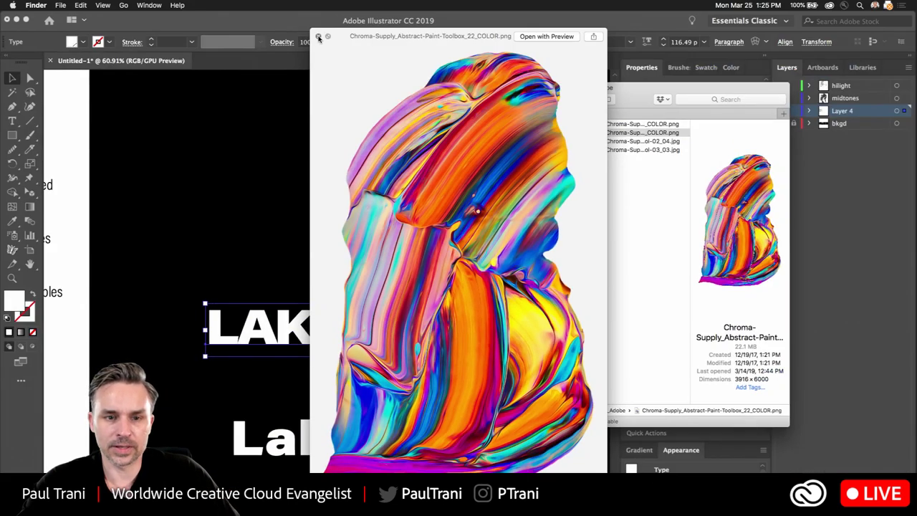
left_click(318, 36)
Return to Illustrator and move the two unsliced artist name texts off the black artboard to below the brief notes.
left_click(205, 164)
left_click(221, 214)
scroll(220, 214, "down", 5)
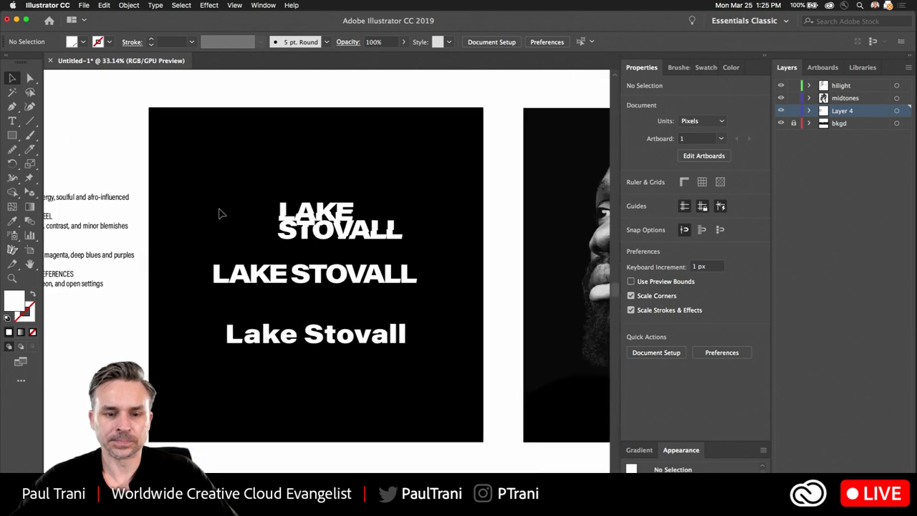
left_click_drag(282, 158, 371, 121)
left_click_drag(259, 214, 501, 321)
left_click_drag(423, 231, 165, 290)
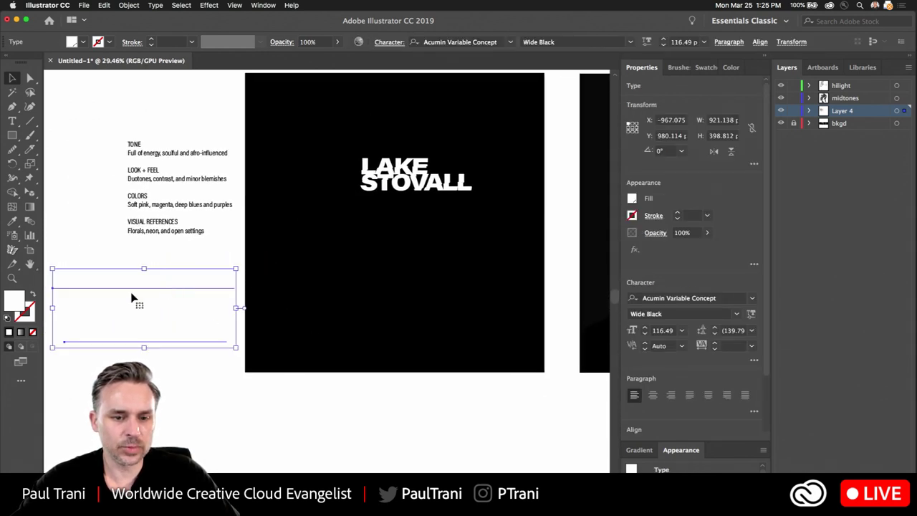
Change the fill of the two unsliced artist name texts from white to a muted reddish brown.
double_click(13, 302)
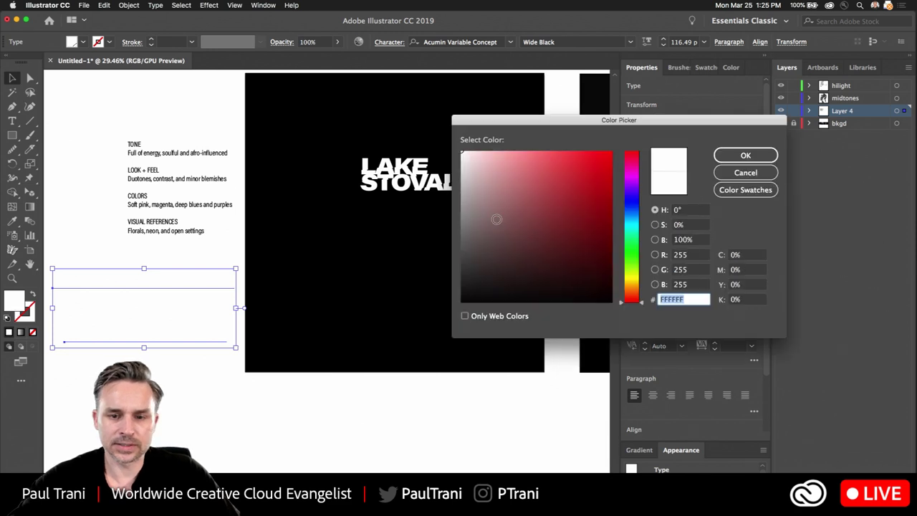
left_click(497, 219)
key("Return")
left_click(260, 227)
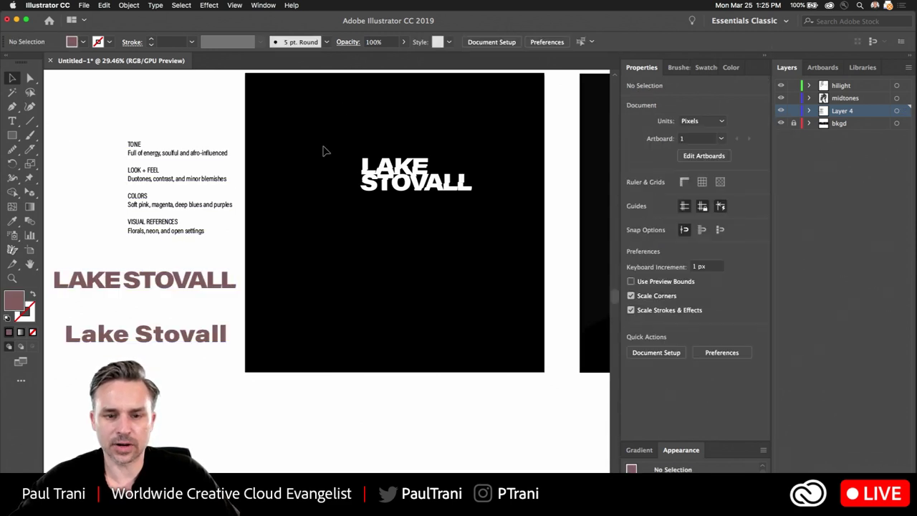
Enlarge the stacked sliced name to about 1067 by 311 px and place it in the lower part of the black artboard.
left_click_drag(323, 150, 468, 233)
left_click_drag(359, 192, 262, 281)
left_click_drag(314, 190, 333, 257)
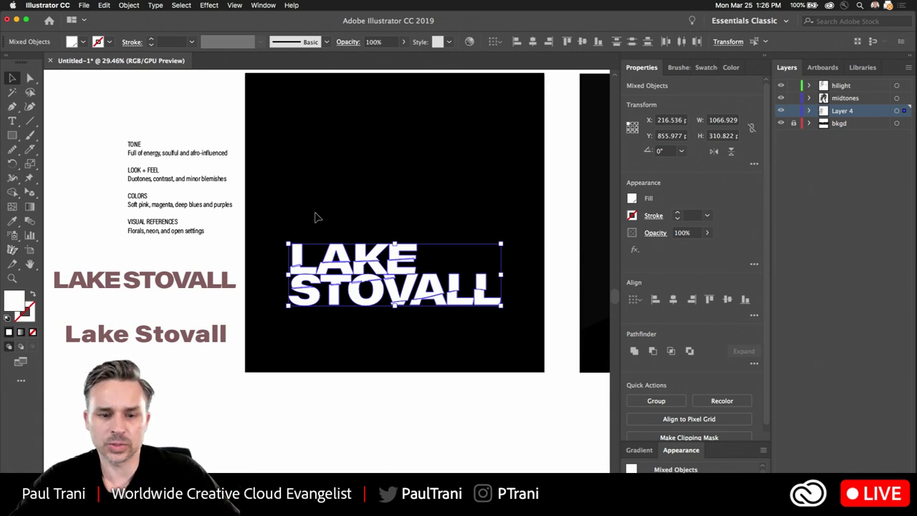
left_click_drag(292, 234, 315, 267)
left_click_drag(331, 249, 340, 193)
left_click_drag(313, 150, 373, 215)
key("super+shift+a")
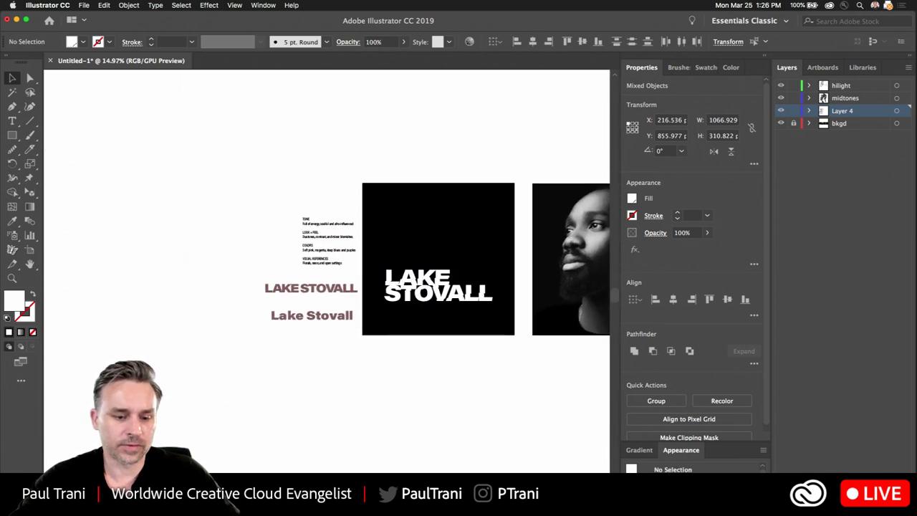
Place Chroma-Supply_Abstract-Paint-Toolbox_22_COLOR.png from Finder beside the brief notes, outside the artboards.
key("super+Tab")
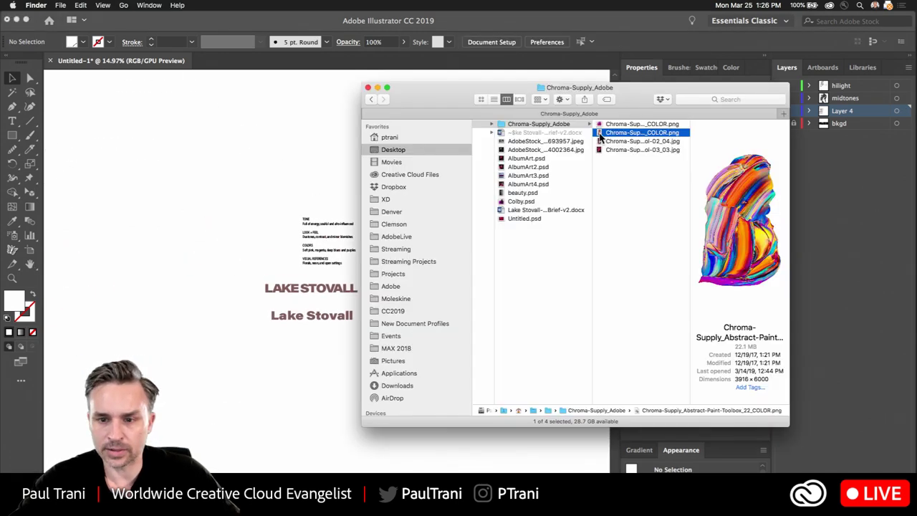
left_click_drag(601, 133, 193, 259)
scroll(132, 264, "up", 3)
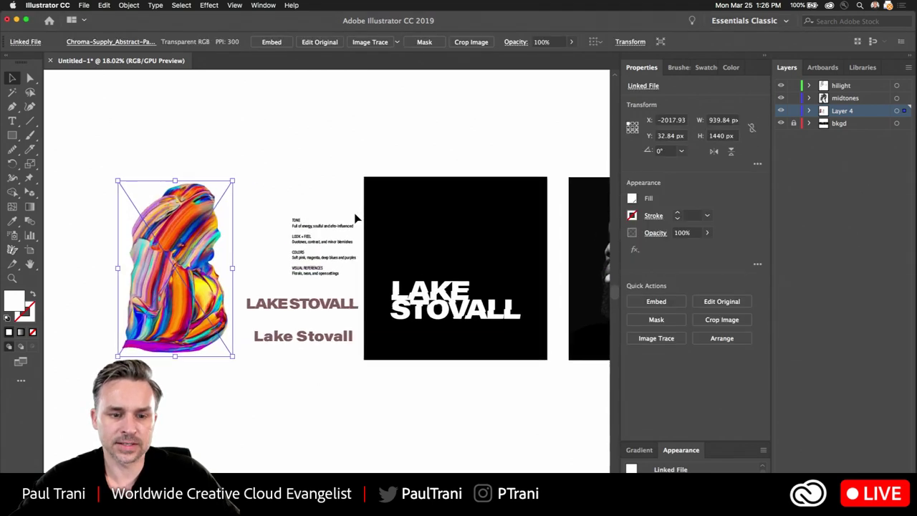
left_click_drag(132, 264, 148, 296)
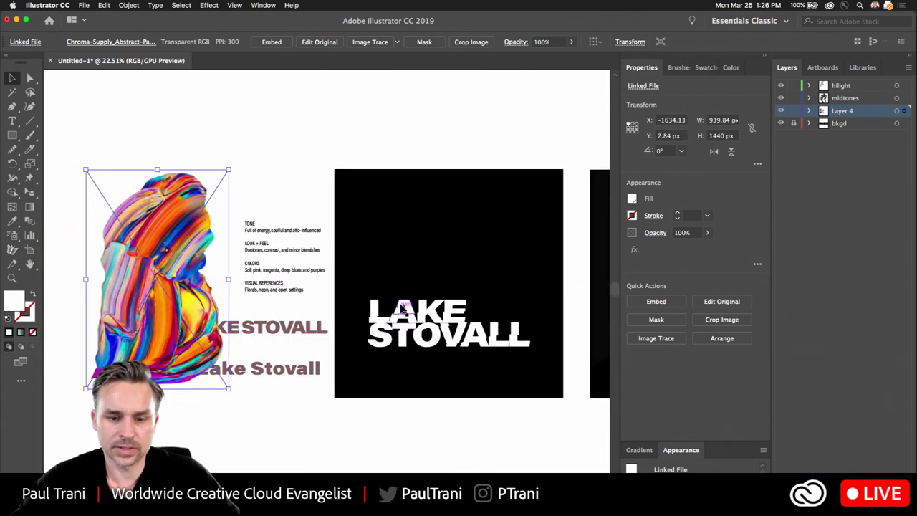
Fill the upper slices of the word LAKE with orange sampled from the paint texture.
left_click(405, 312)
left_click(375, 309, "shift")
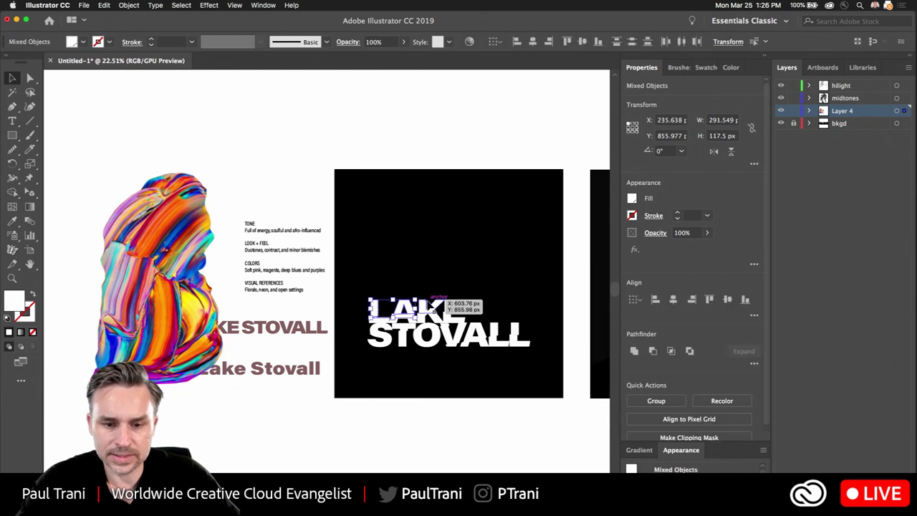
left_click(458, 308, "shift")
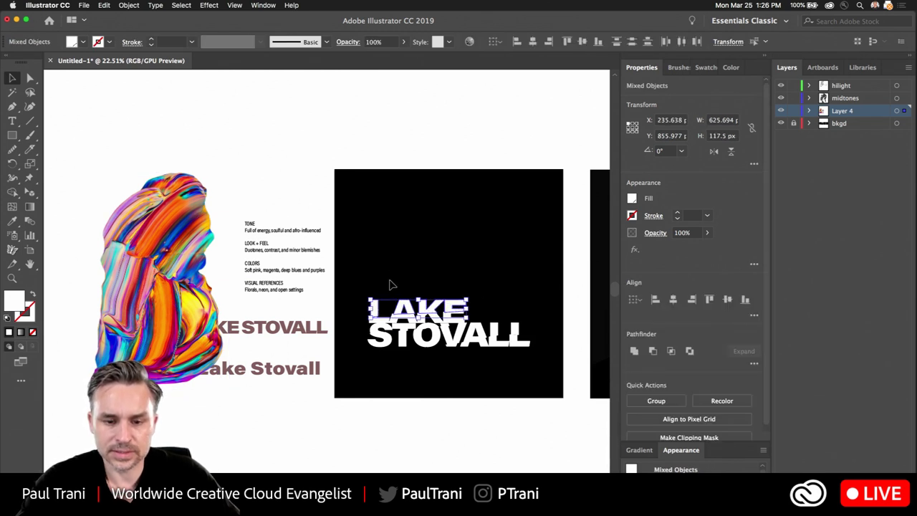
key("i")
left_click(172, 212)
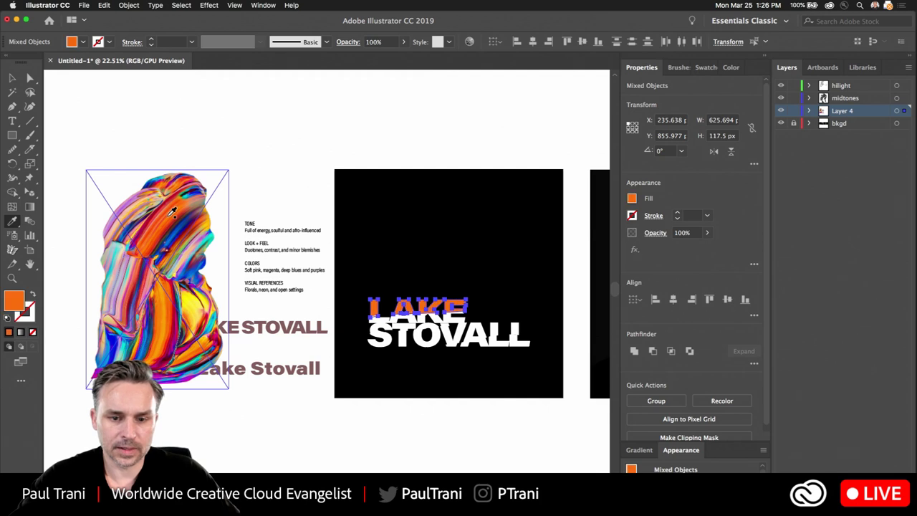
left_click(12, 77)
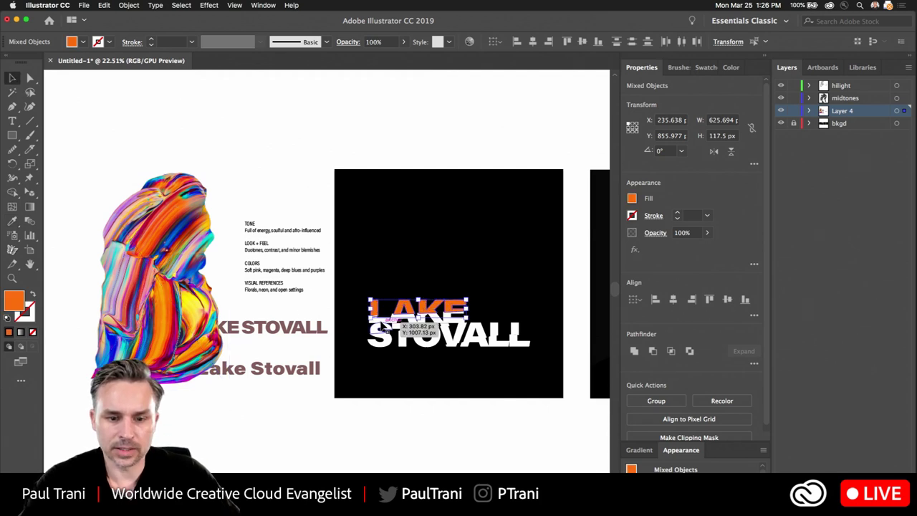
scroll(522, 336, "up", 3)
left_click(353, 414)
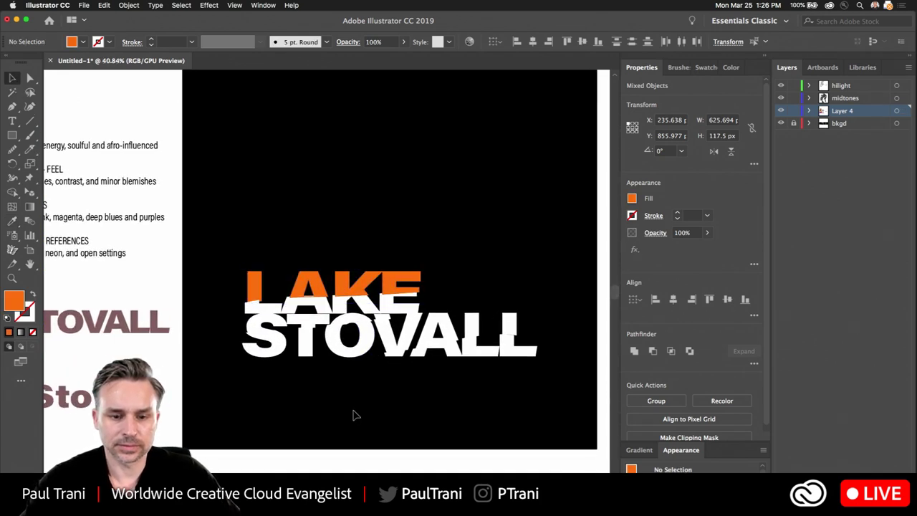
Try colors sampled from the paint texture on the lower slices of LAKE, settling on red.
left_click(390, 305)
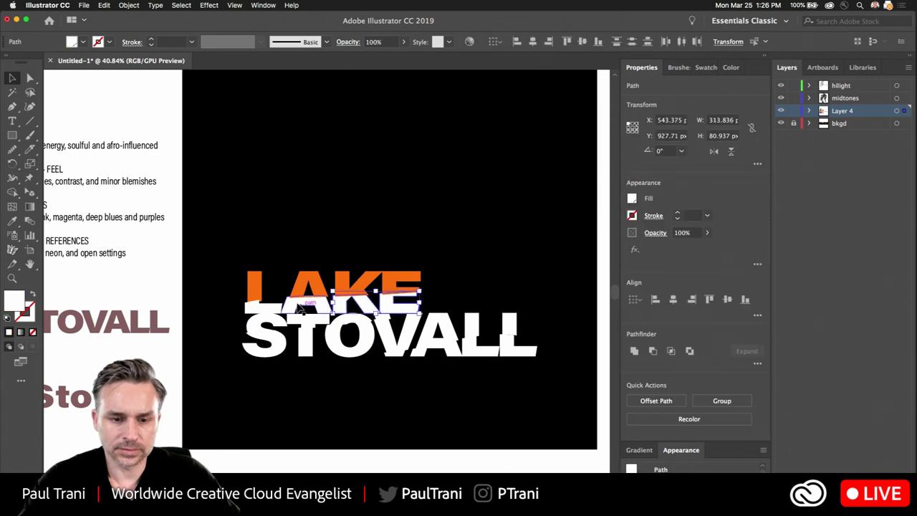
left_click(254, 307, "shift")
left_click_drag(231, 217, 491, 222)
key("i")
left_click(109, 322)
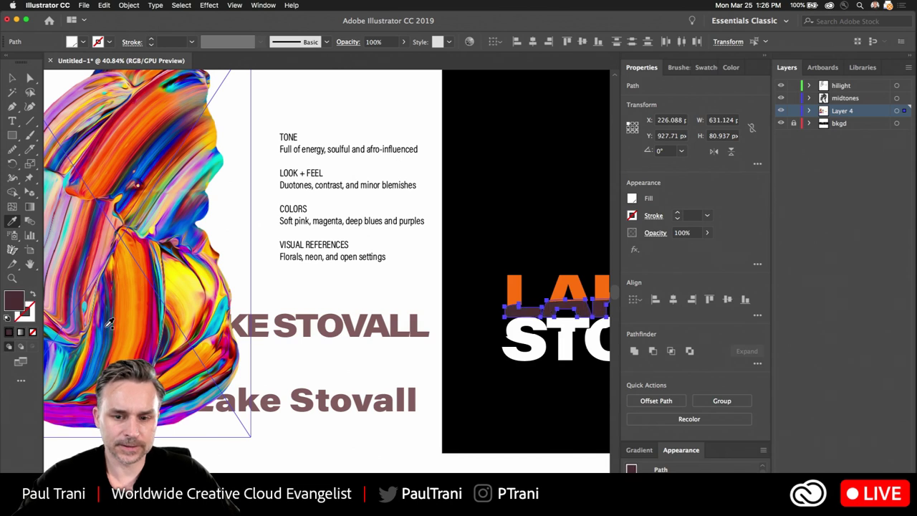
left_click(62, 361)
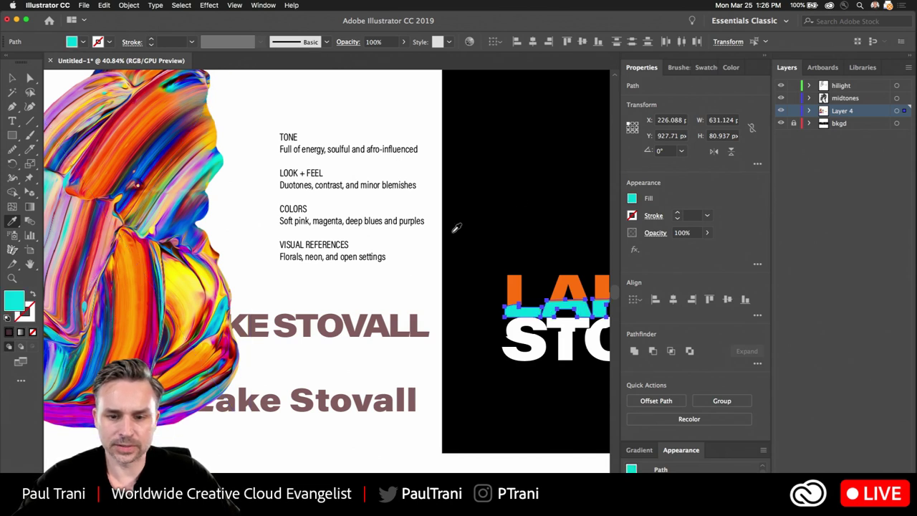
left_click(142, 334)
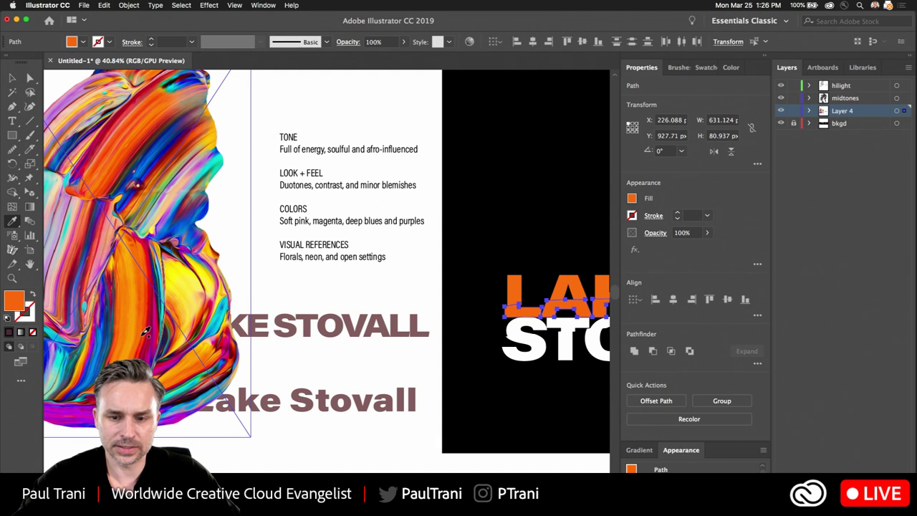
left_click(152, 280)
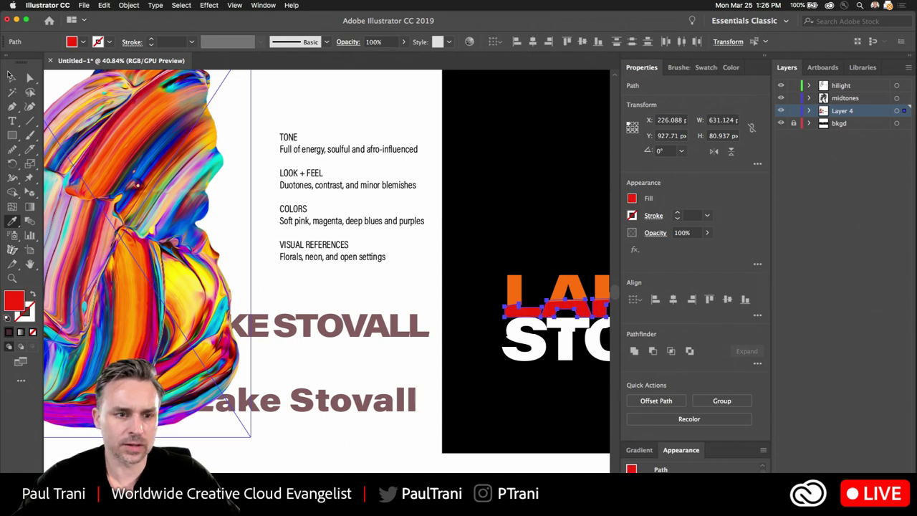
left_click(11, 77)
Fill the topmost slices across the letters STO in STOVALL with the red of LAKE's lower slices.
scroll(348, 222, "right", 5)
left_click(379, 332)
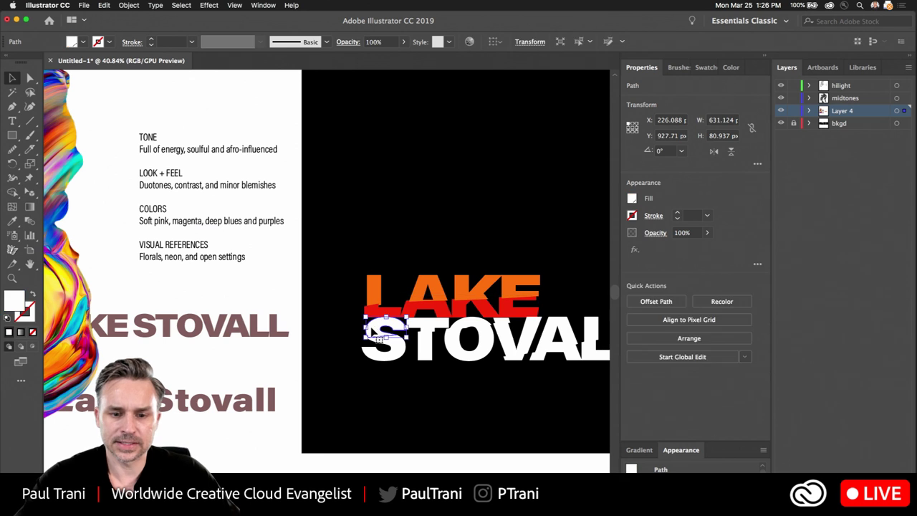
scroll(380, 332, "right", 3)
left_click(400, 323, "shift")
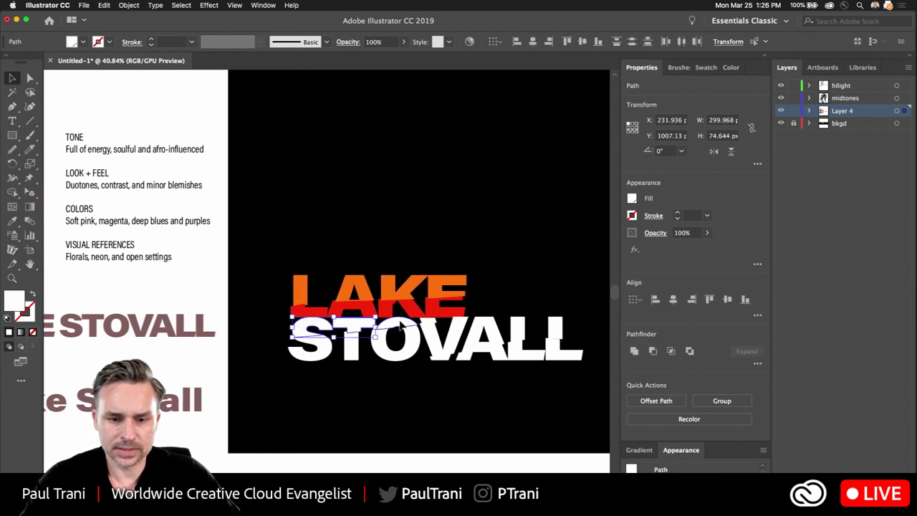
left_click(426, 323, "shift")
scroll(342, 315, "left", 5)
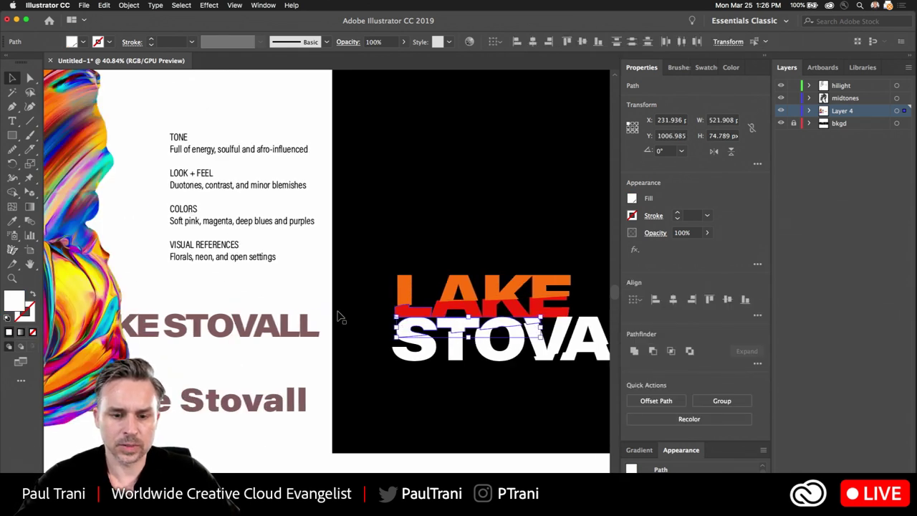
scroll(338, 316, "right", 3)
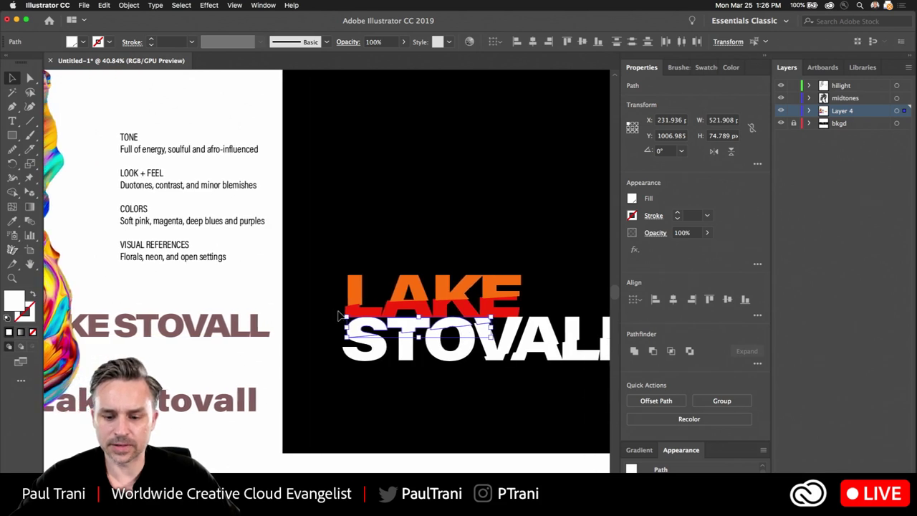
key("i")
left_click(465, 303)
key("v")
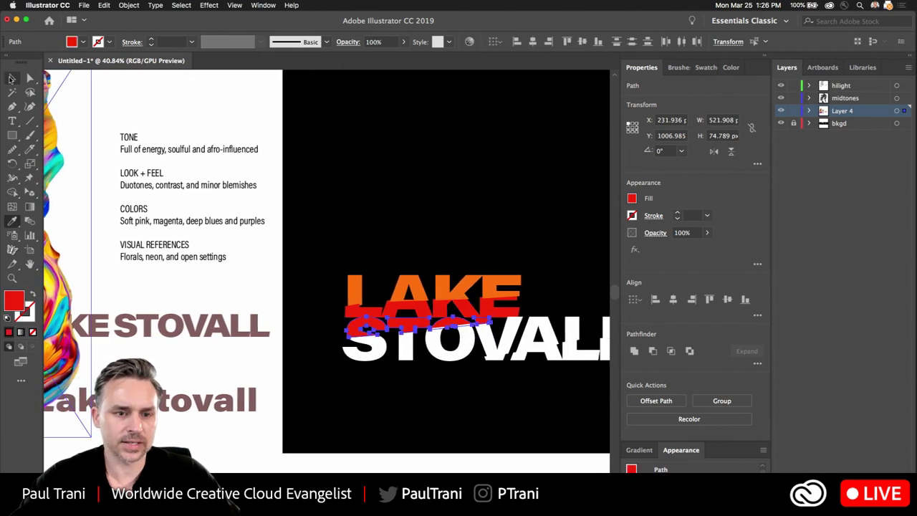
Try colors sampled from the paint texture on the middle slices of STOVALL, settling on turquoise.
left_click(372, 350)
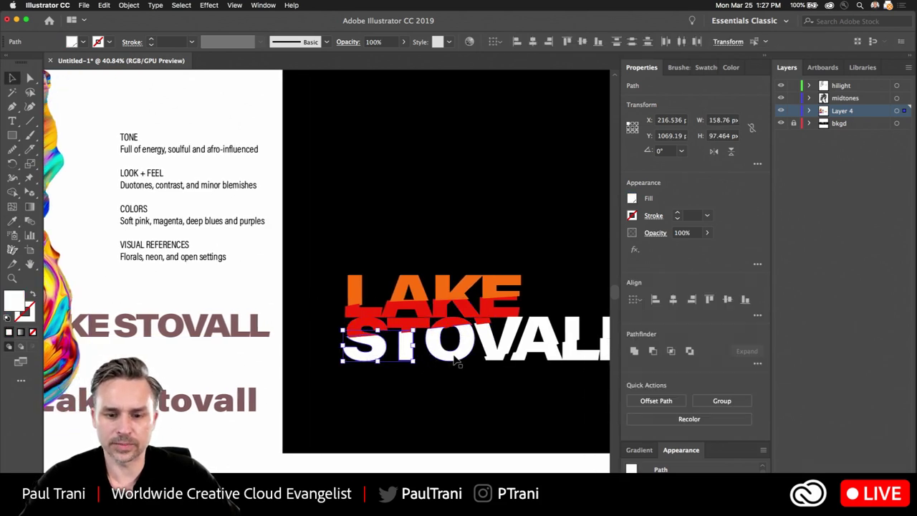
left_click(536, 333, "shift")
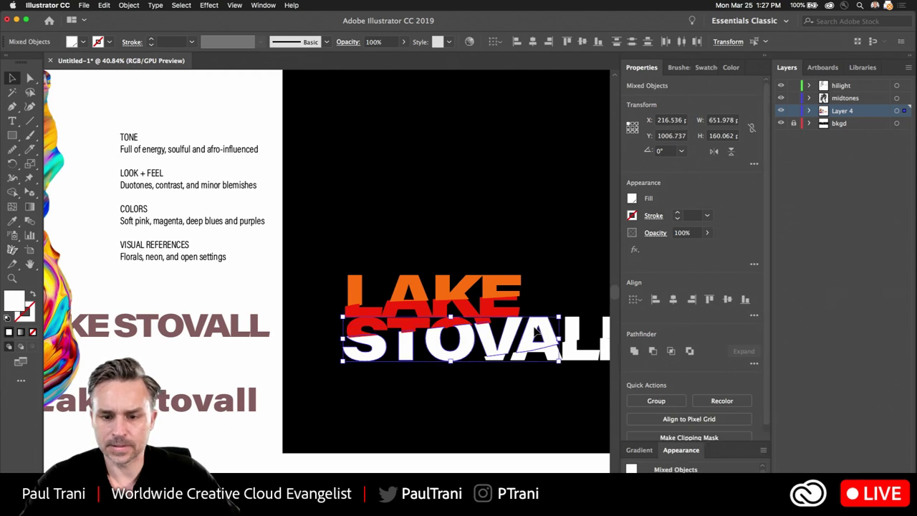
scroll(527, 329, "right", 5)
left_click(477, 330, "shift")
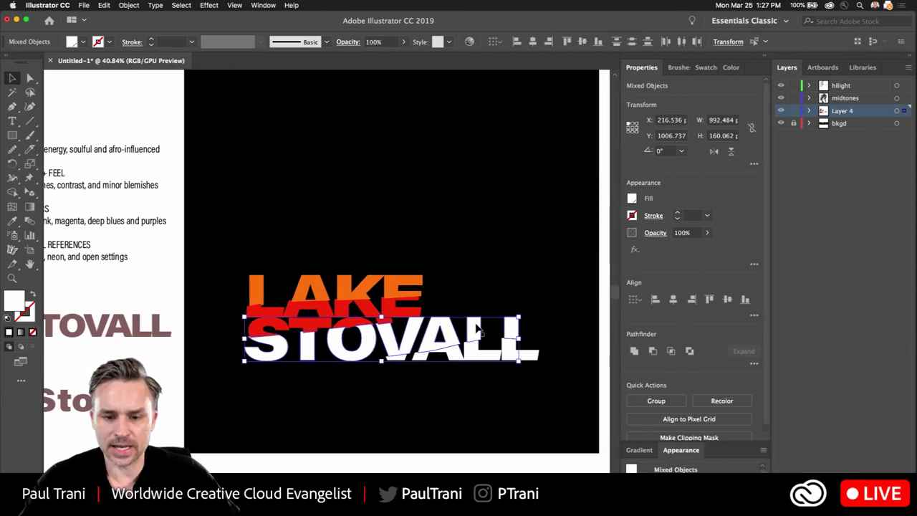
scroll(274, 255, "left", 10)
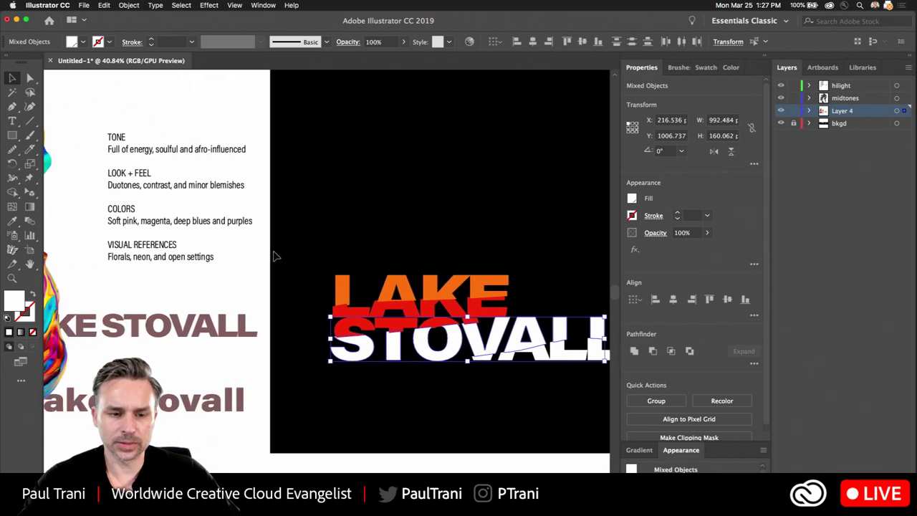
key("i")
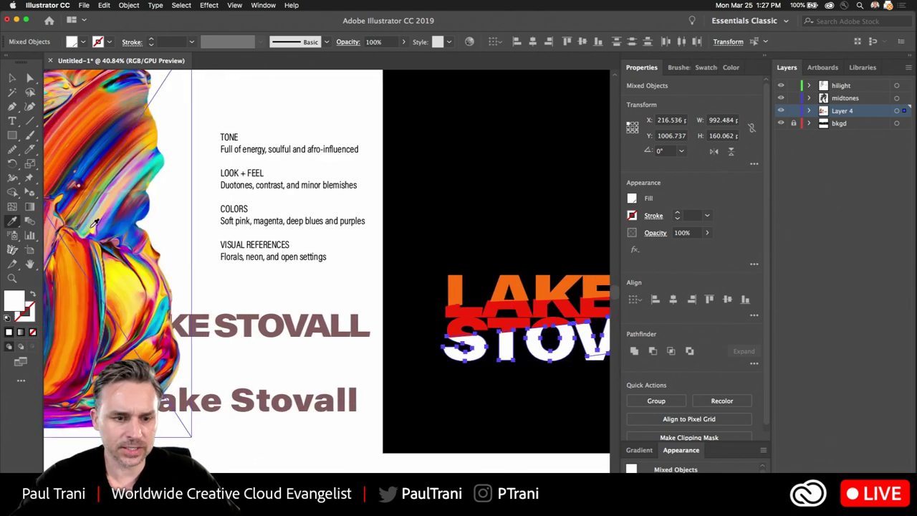
left_click(92, 219)
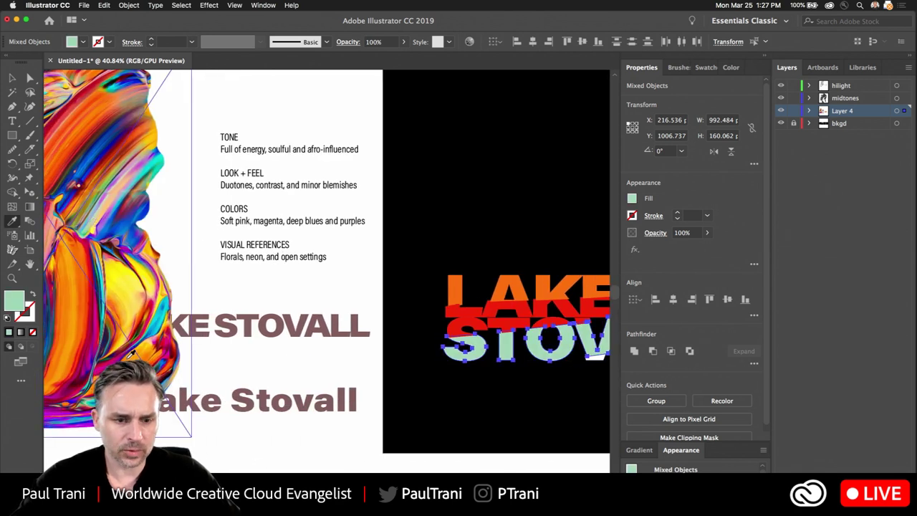
left_click(92, 219)
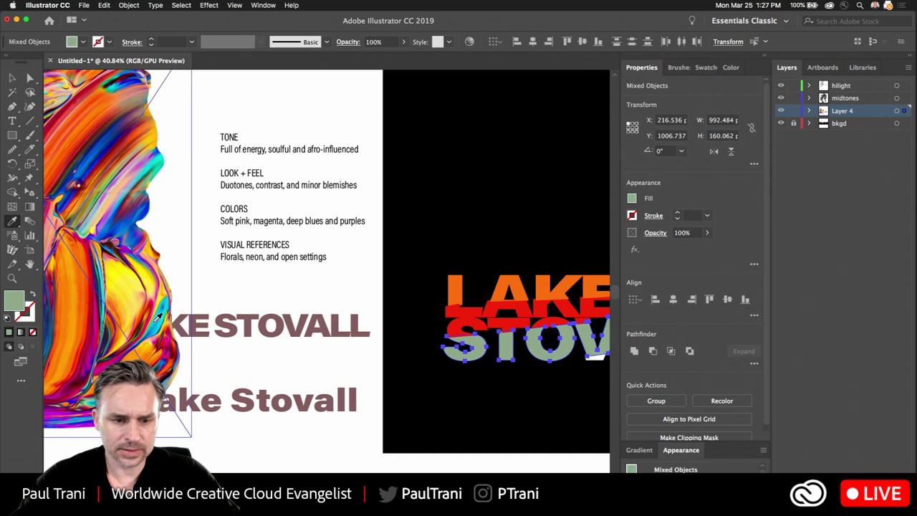
scroll(304, 247, "right", 5)
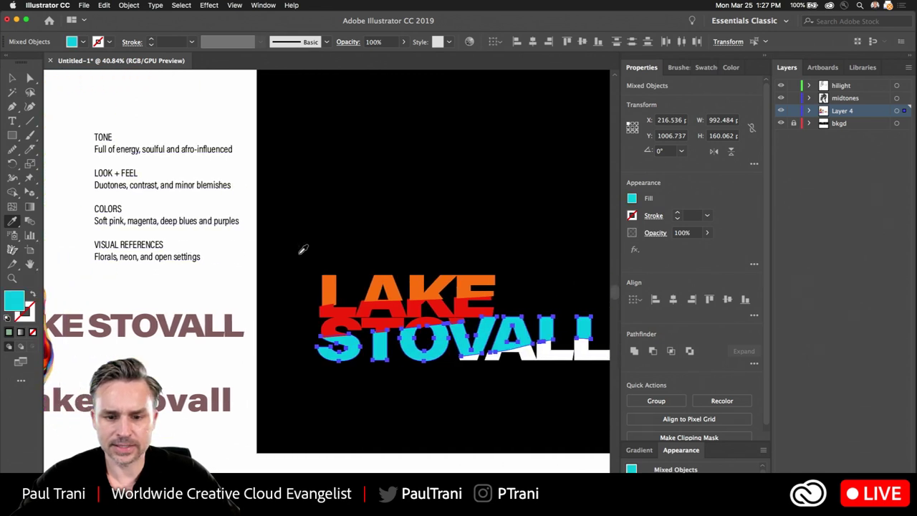
left_click(12, 78)
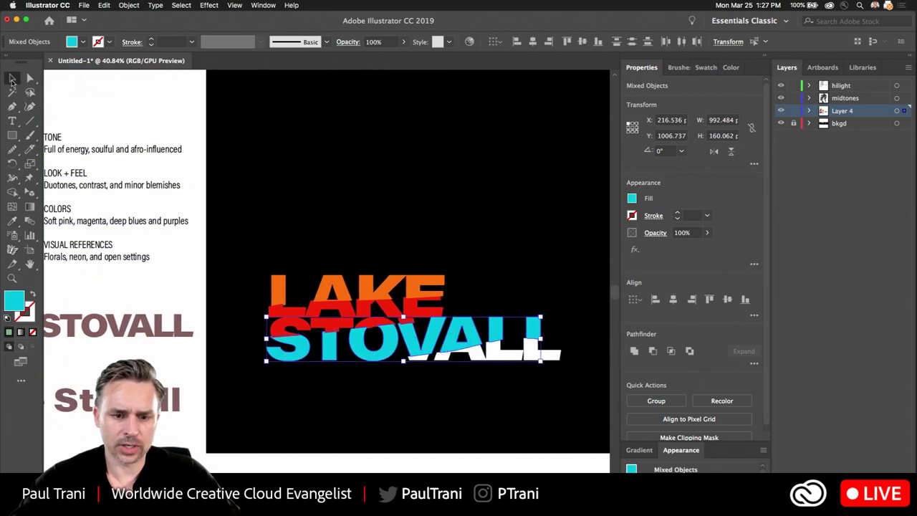
left_click(512, 388)
Fill the remaining white lower slices under VALL with deep blue sampled from the paint texture.
left_click(531, 357)
left_click(497, 356, "shift")
left_click(473, 355, "shift")
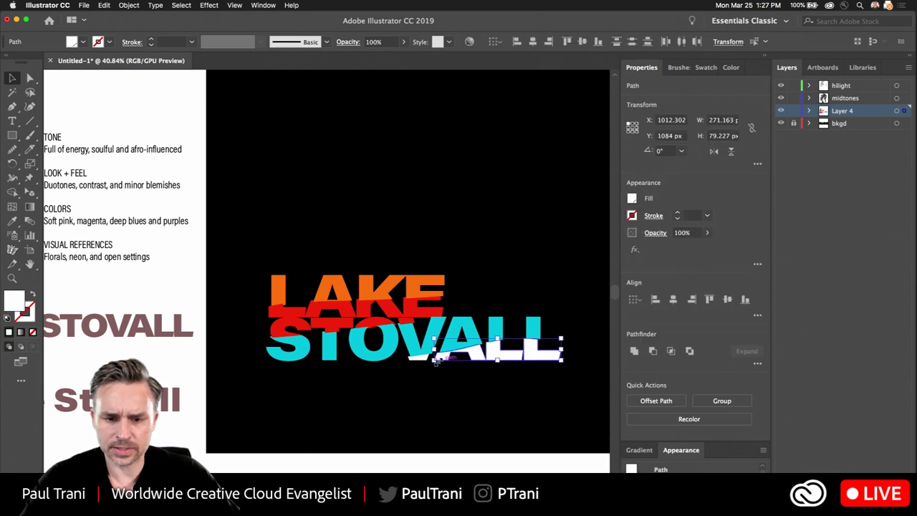
left_click_drag(423, 364, 399, 368)
scroll(395, 369, "left", 4)
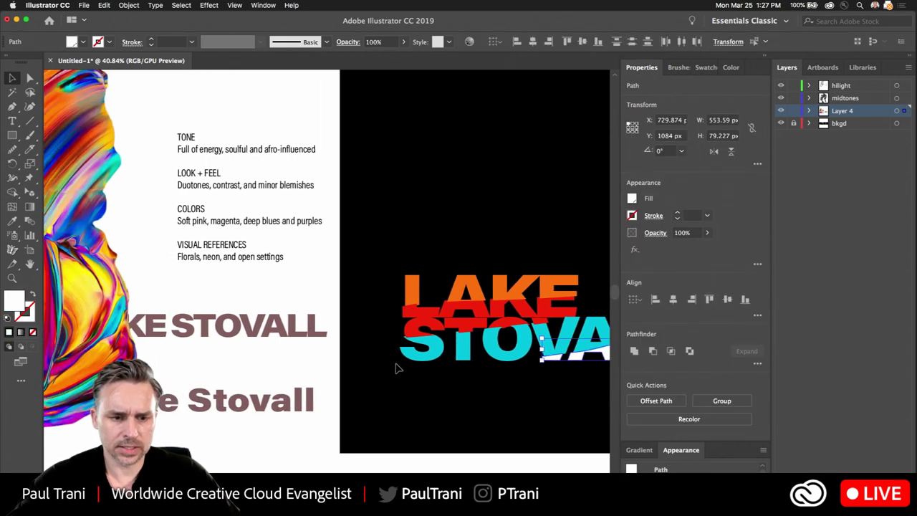
left_click(13, 221)
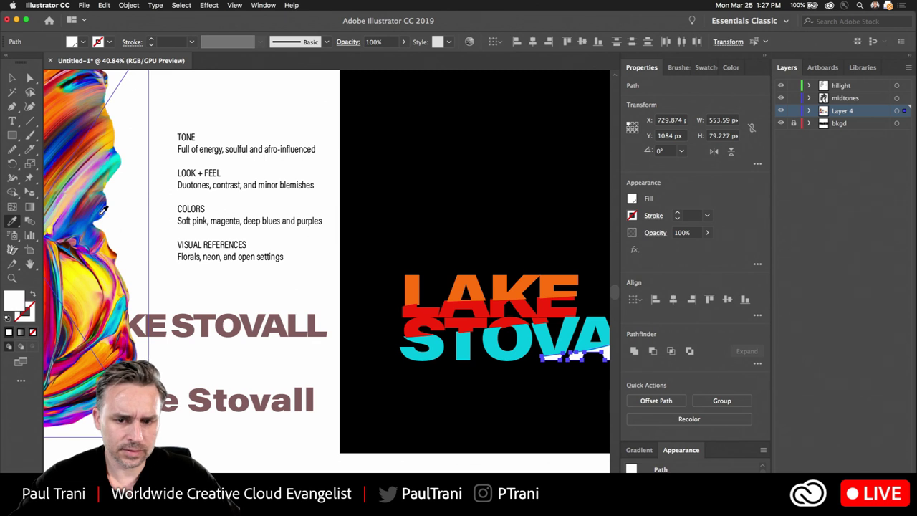
left_click(104, 208)
left_click(13, 80)
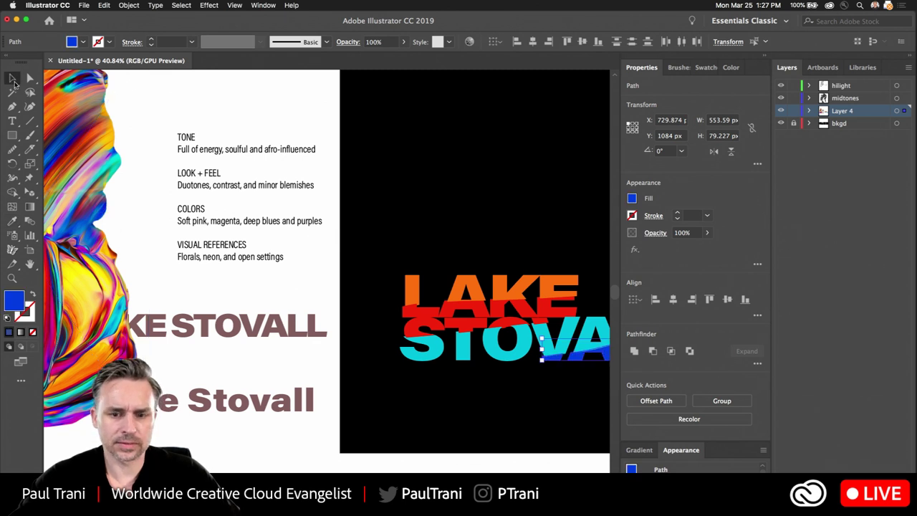
left_click(315, 268)
Move the whole colored name up on the black artboard and enlarge it to about 1304 by 380 px.
scroll(327, 265, "right", 10)
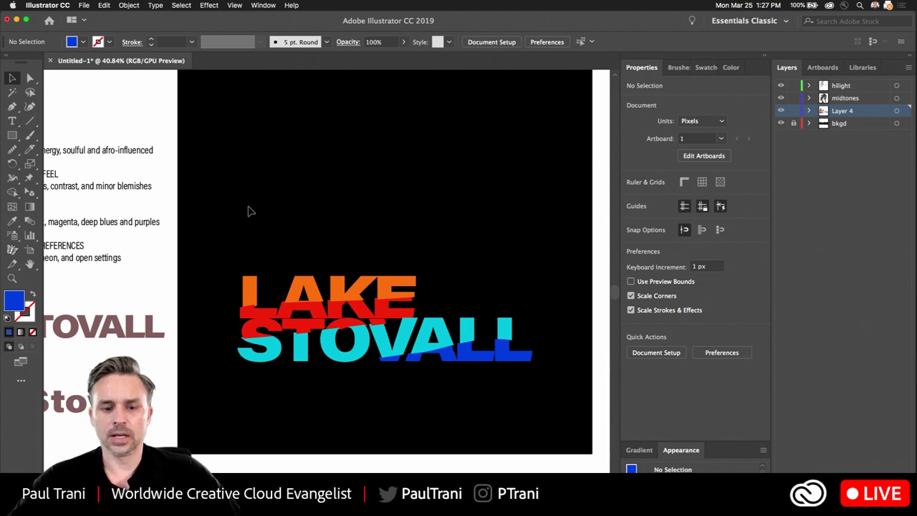
left_click_drag(263, 194, 235, 223)
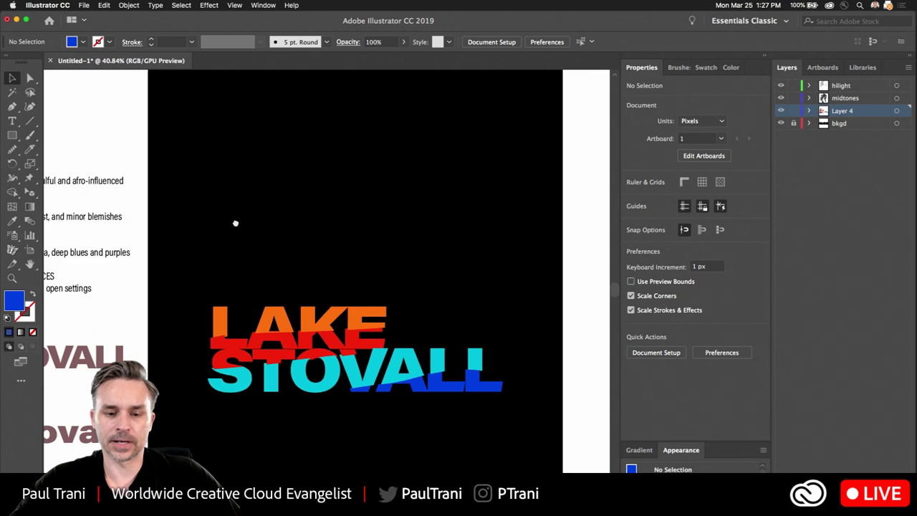
scroll(235, 223, "up", 2)
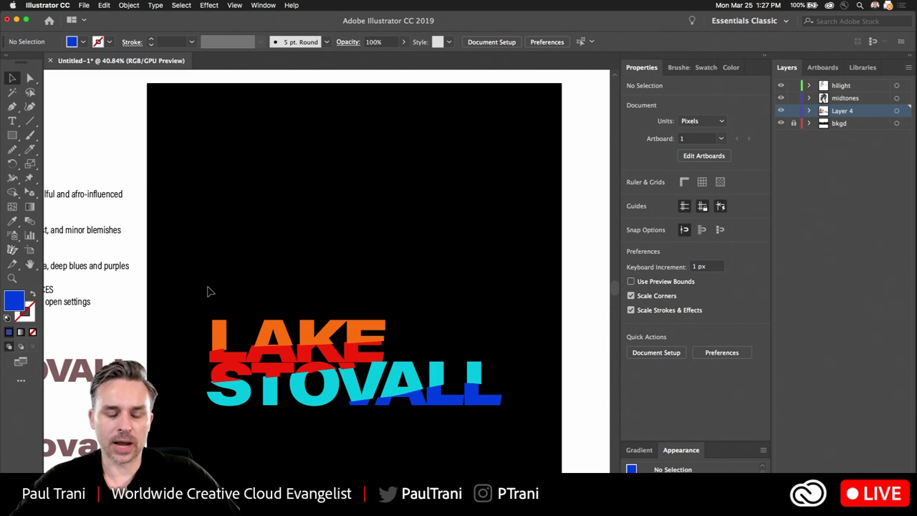
left_click_drag(199, 284, 529, 452)
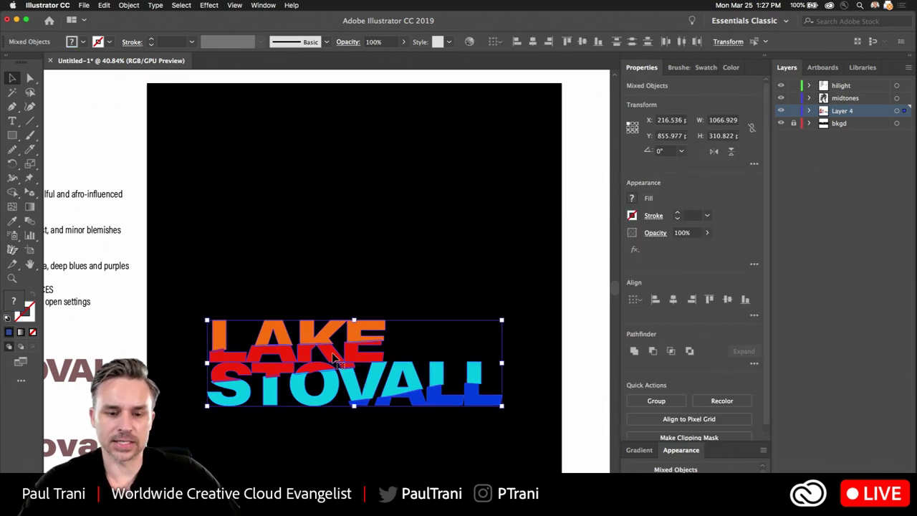
left_click_drag(334, 359, 323, 275)
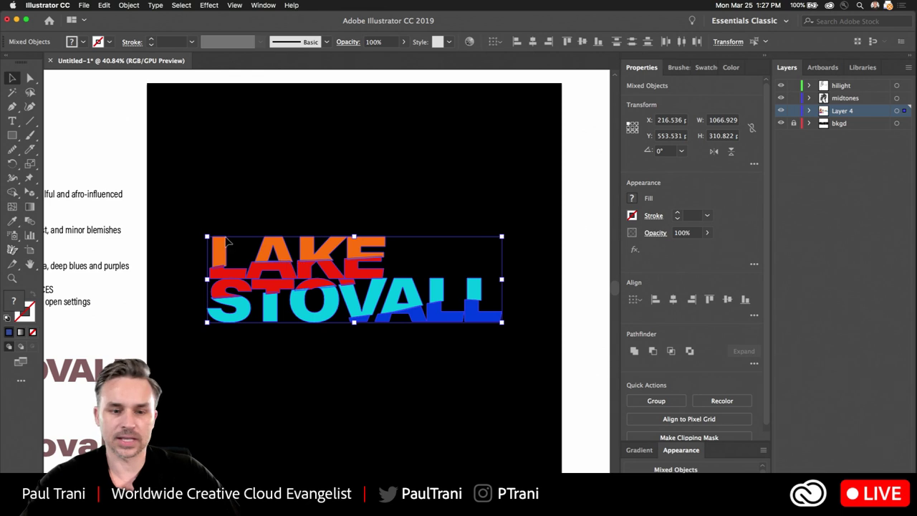
left_click_drag(206, 237, 174, 208)
left_click(240, 185)
Swap the portrait photo and the plain black square so the square sits beside the name artboard.
scroll(241, 187, "down", 5)
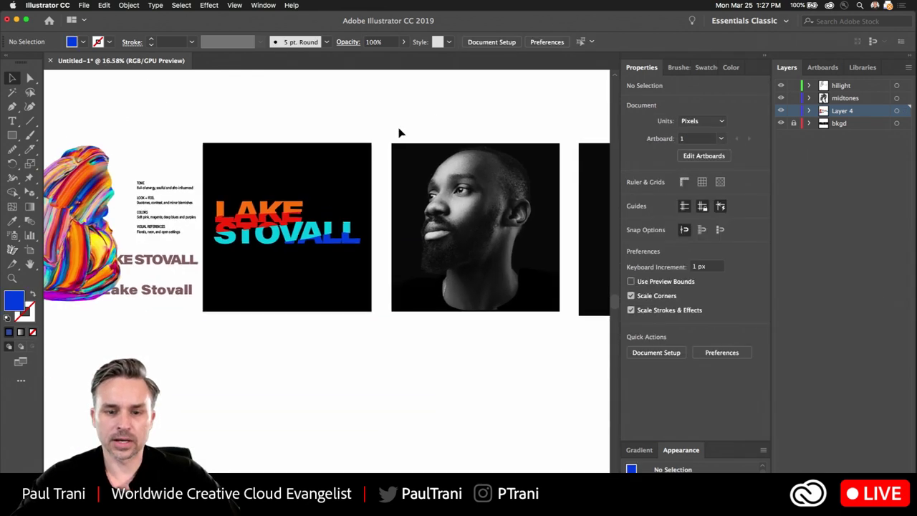
left_click_drag(434, 113, 131, 133)
scroll(128, 139, "down", 2)
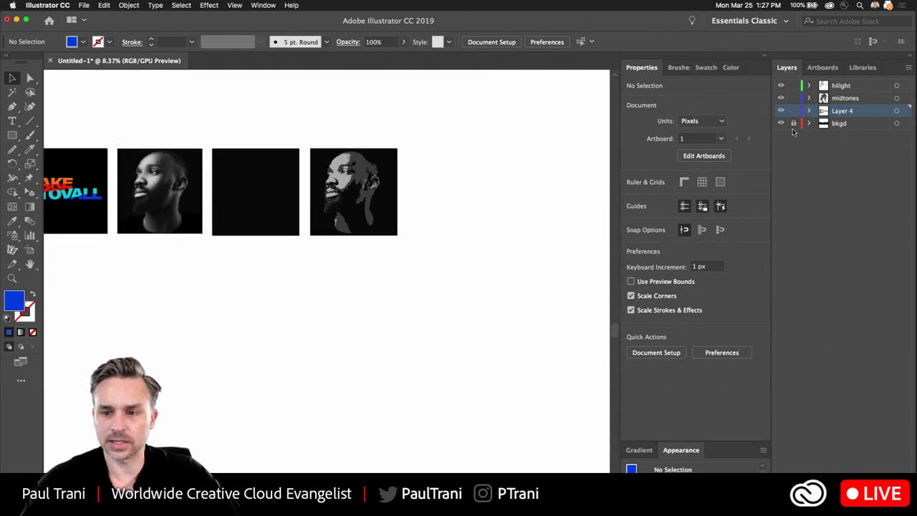
left_click_drag(141, 207, 428, 367)
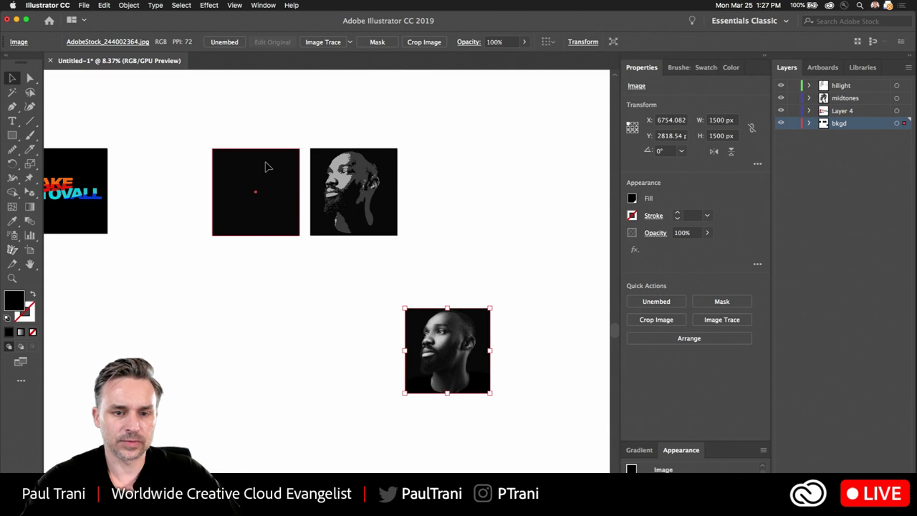
left_click_drag(222, 198, 155, 206)
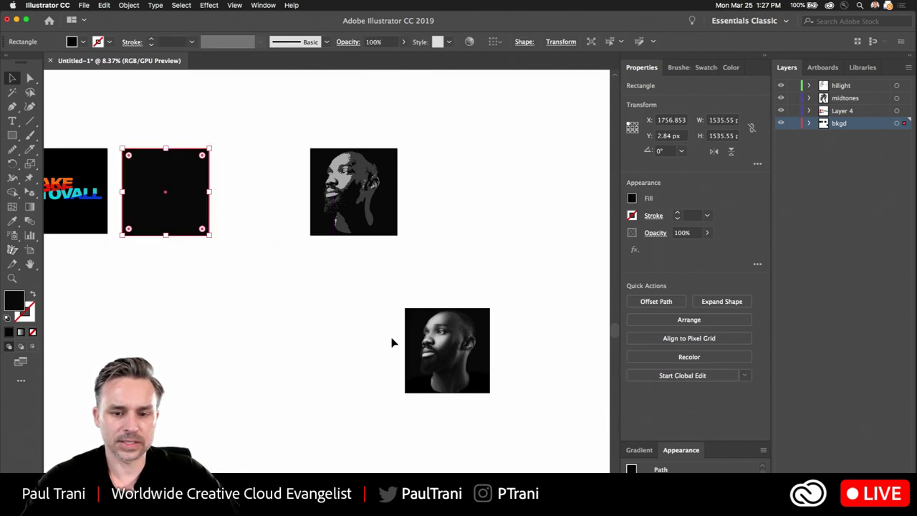
left_click_drag(410, 351, 225, 192)
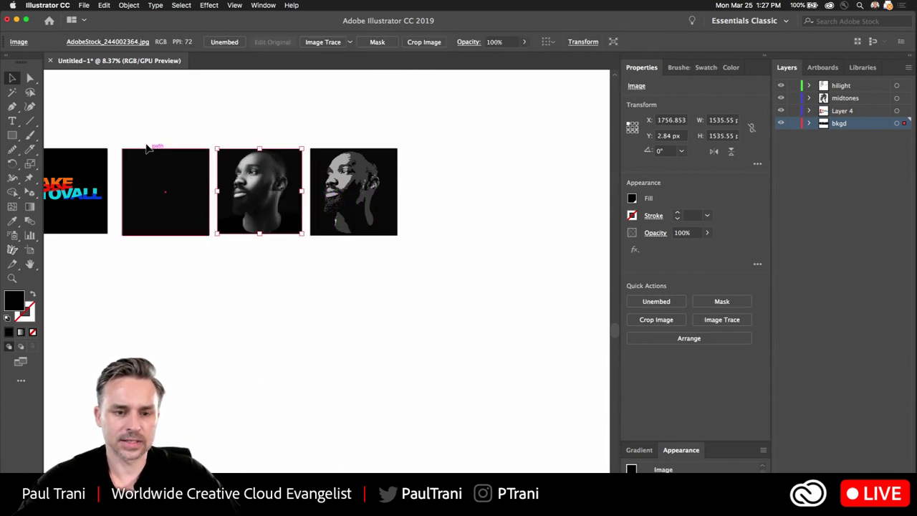
Lock the bkgd layer and place a copy of the colored name on the neighboring plain black square.
left_click_drag(168, 134, 353, 149)
scroll(350, 149, "up", 6)
left_click_drag(204, 152, 292, 114)
scroll(141, 139, "up", 2)
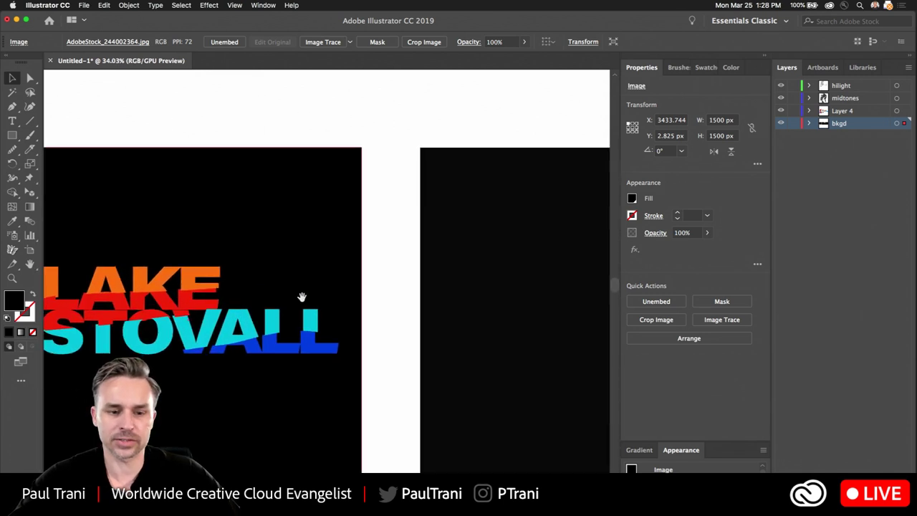
left_click_drag(354, 190, 98, 161)
scroll(217, 180, "left", 3)
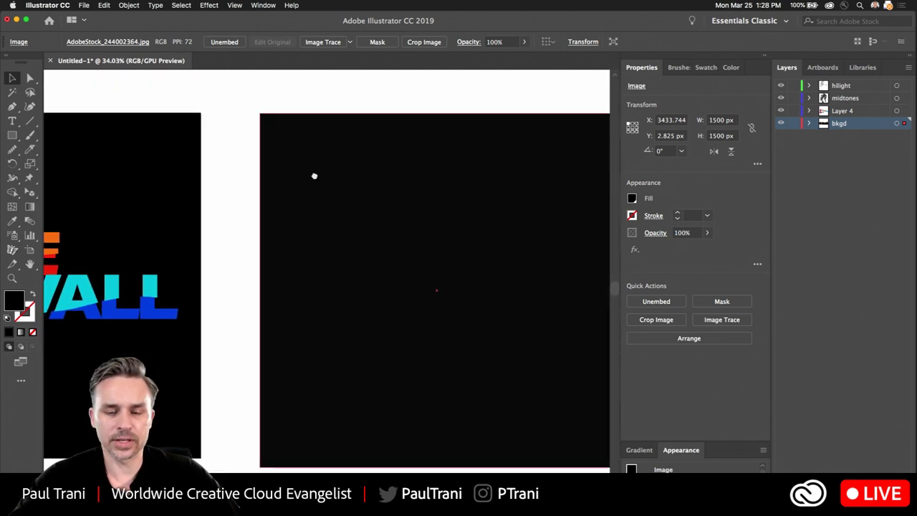
scroll(282, 186, "right", 1)
left_click(279, 179)
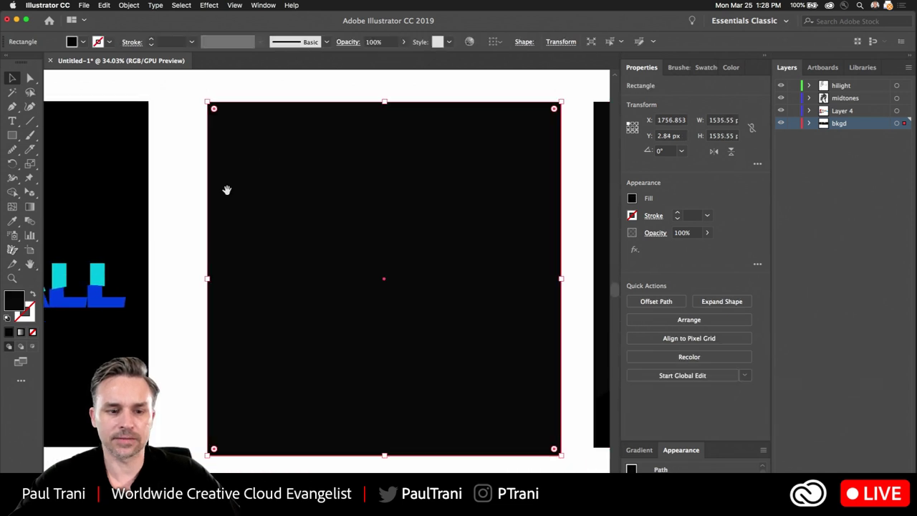
scroll(361, 190, "left", 5)
left_click_drag(377, 161, 252, 147)
scroll(188, 180, "left", 5)
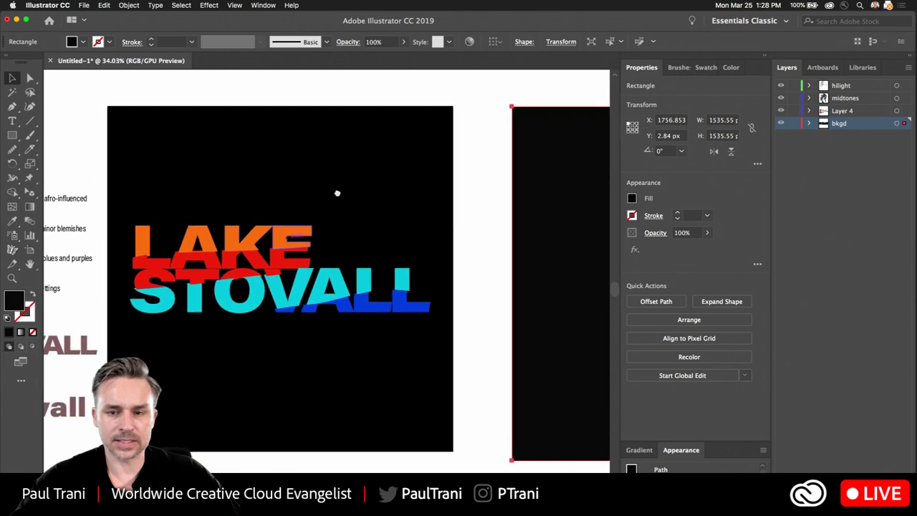
left_click(794, 123)
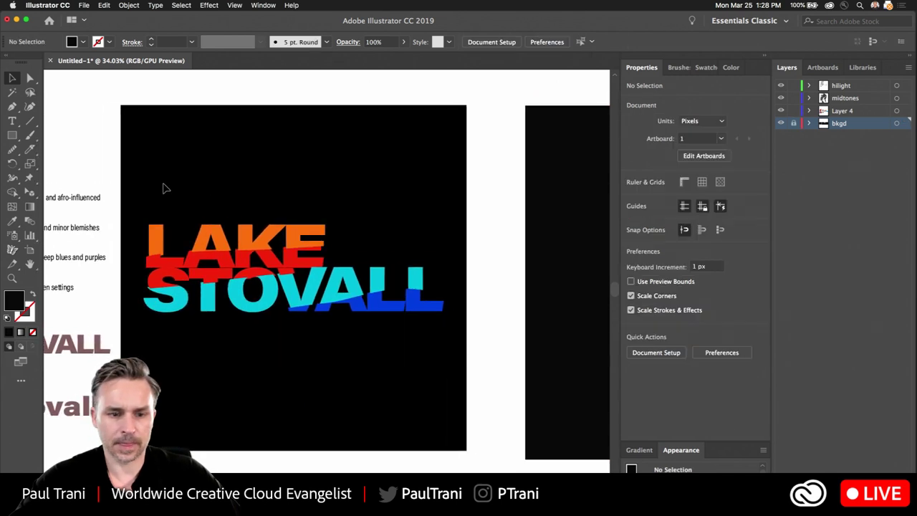
left_click_drag(148, 192, 441, 285)
key("super+v")
Fill all slices of the copied name with a near-white color and deselect it.
double_click(13, 302)
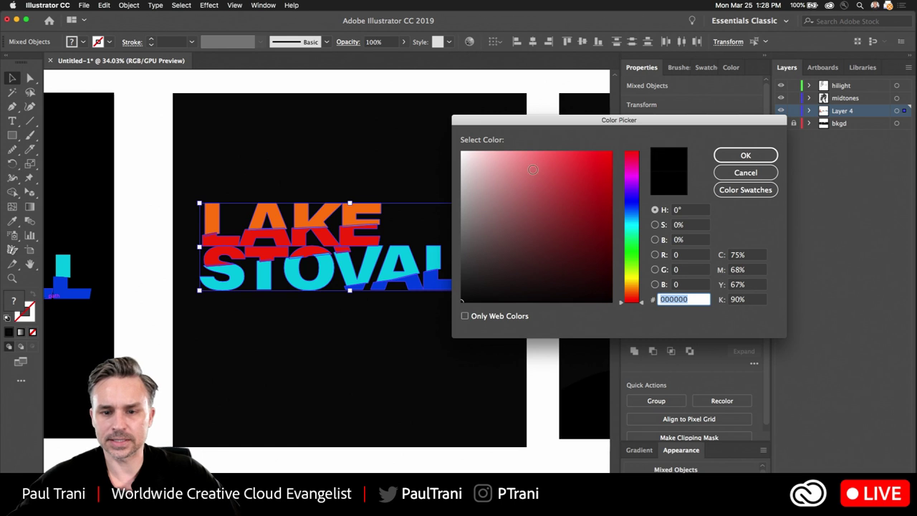
left_click_drag(533, 170, 463, 156)
key("Return")
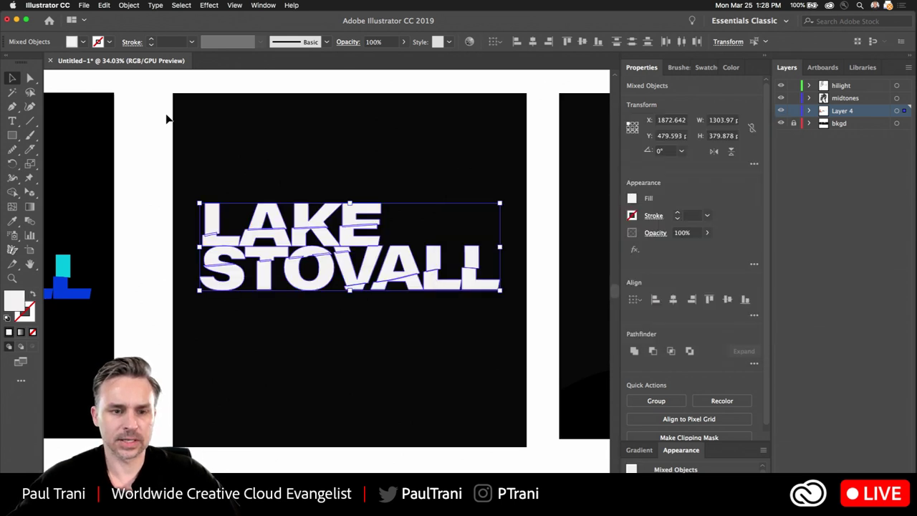
left_click(212, 122)
Unlock the bkgd layer and open the fill swatches for the black square behind the white name.
left_click(794, 125)
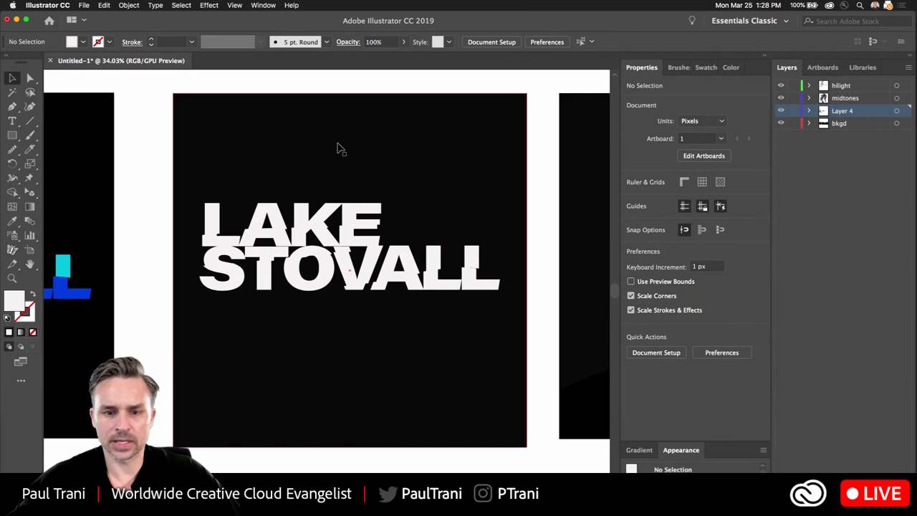
left_click(338, 148)
scroll(346, 162, "up", 3)
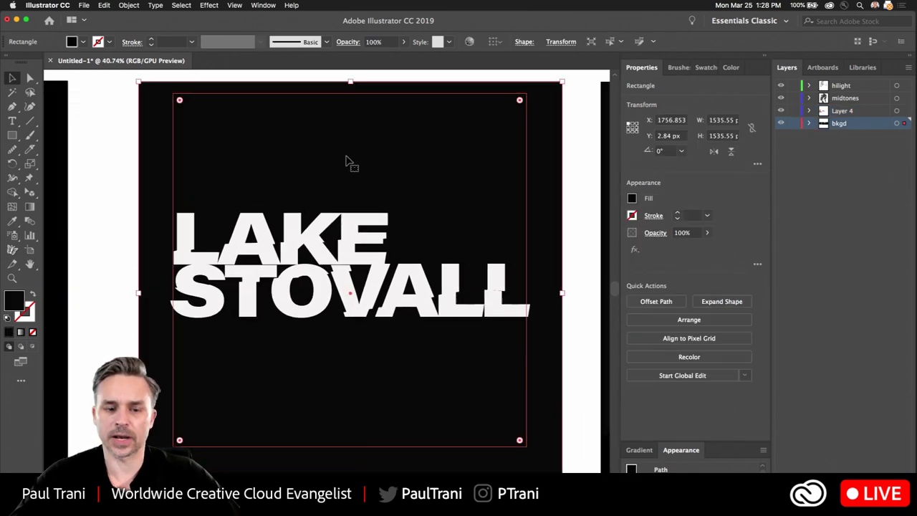
left_click_drag(340, 180, 322, 169)
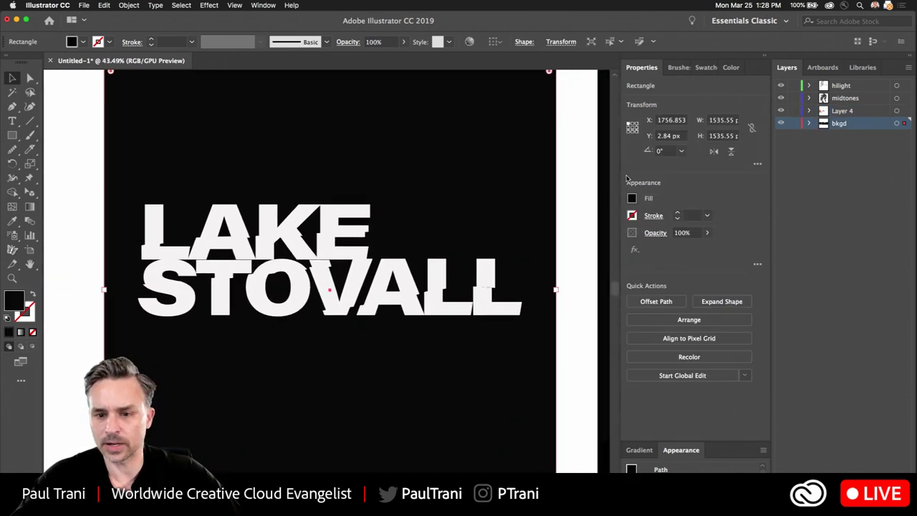
left_click(632, 200)
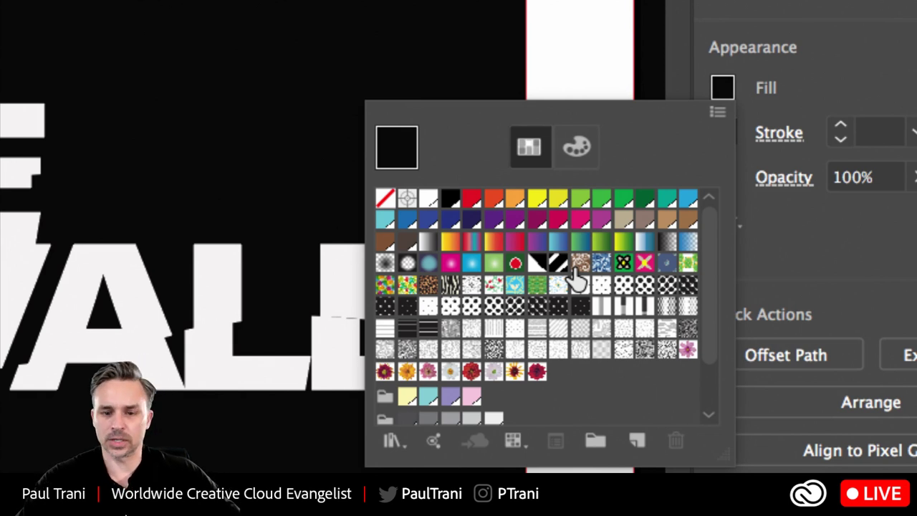
Try several radial and linear gradient swatches as the fill of the square behind the title lettering.
left_click(450, 263)
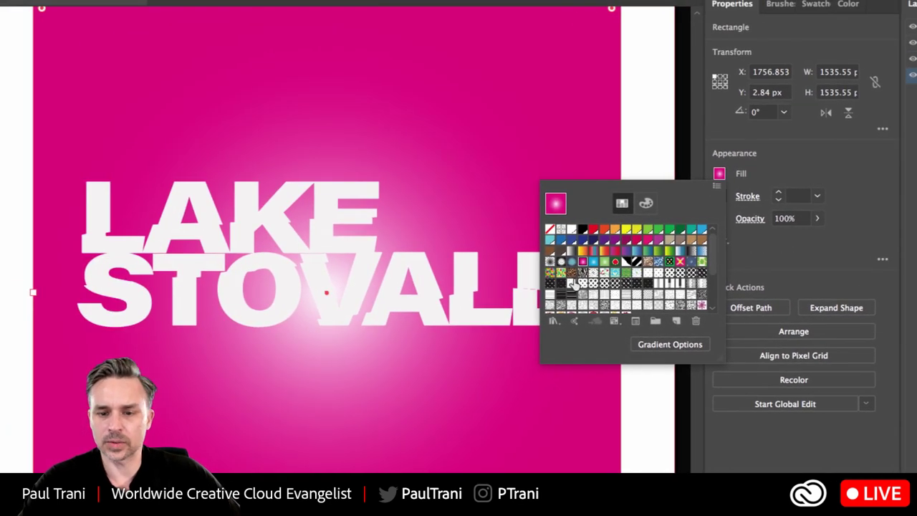
left_click(594, 262)
left_click(605, 263)
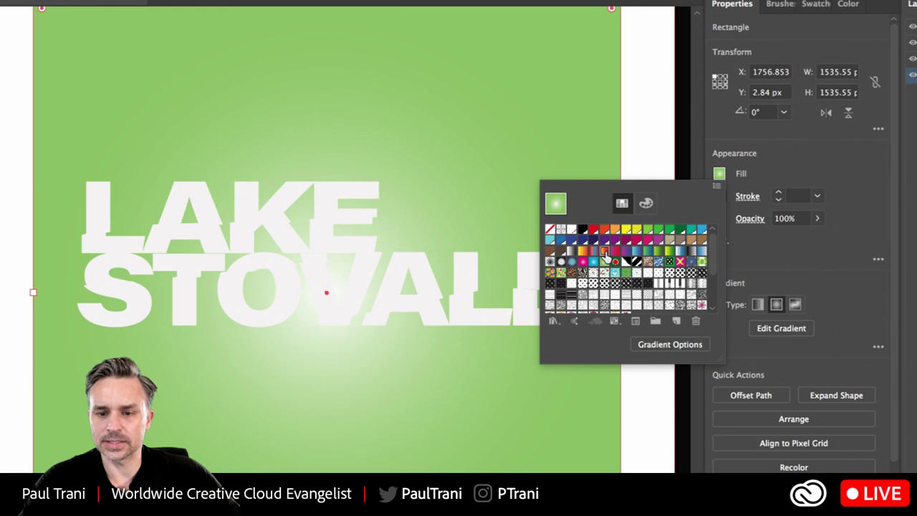
left_click(604, 251)
left_click(614, 251)
left_click(604, 252)
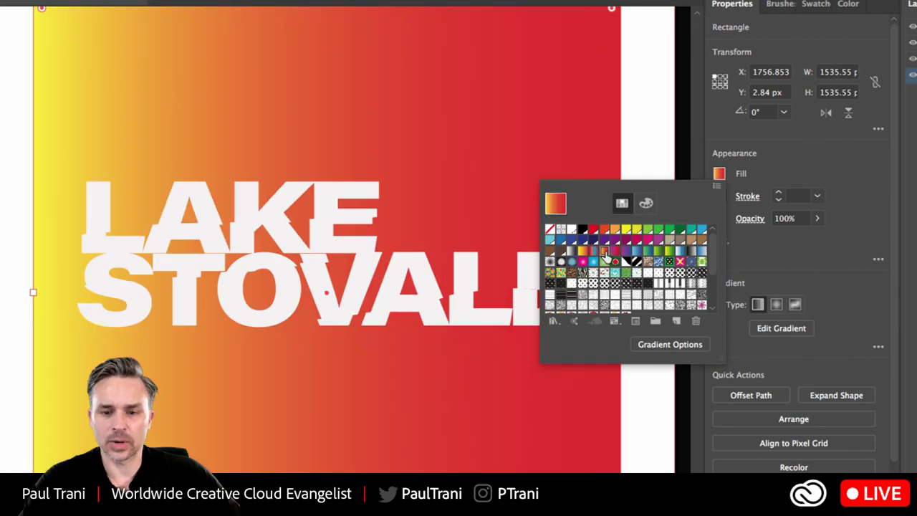
left_click(593, 251)
left_click(583, 251)
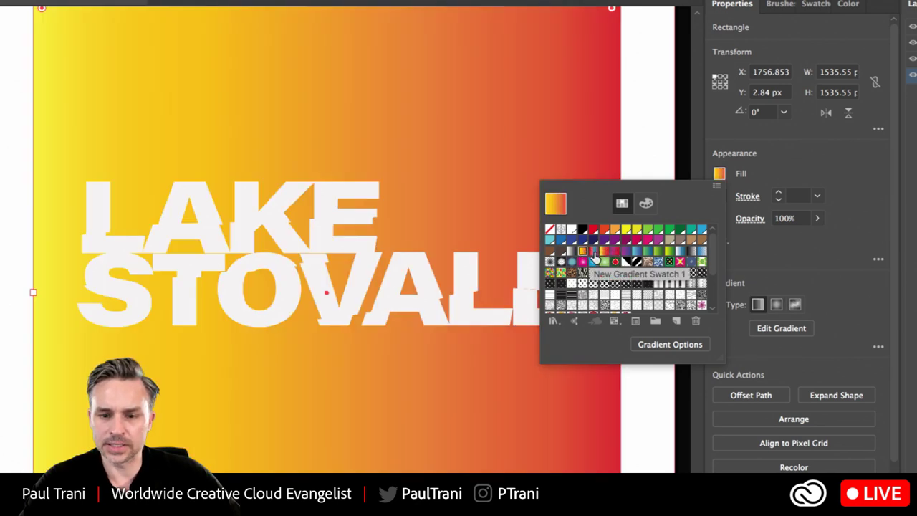
left_click(593, 252)
left_click(604, 251)
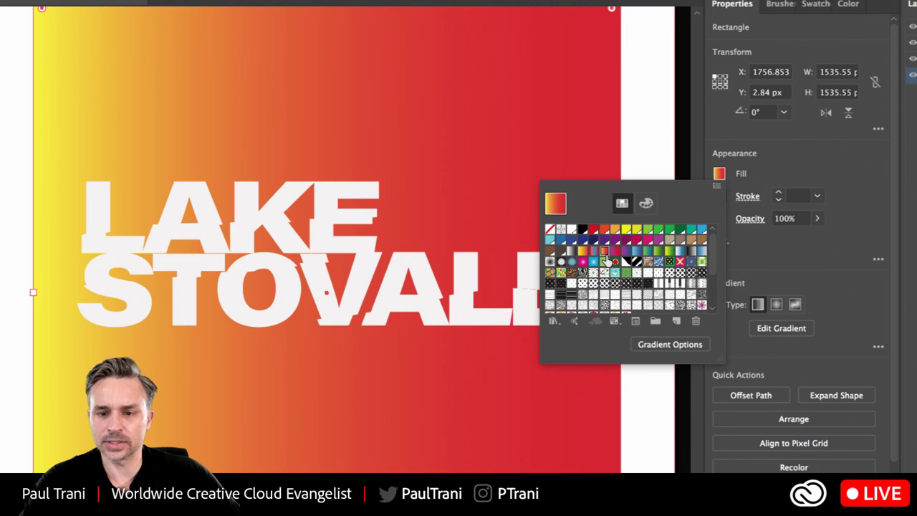
Fill the background square with the purple-to-red gradient swatch and convert it to a freeform gradient.
left_click(615, 252)
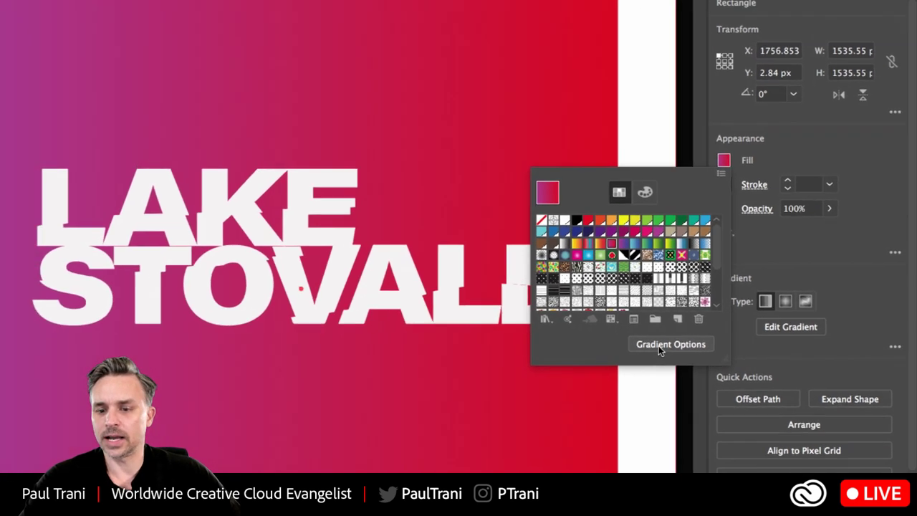
left_click(658, 345)
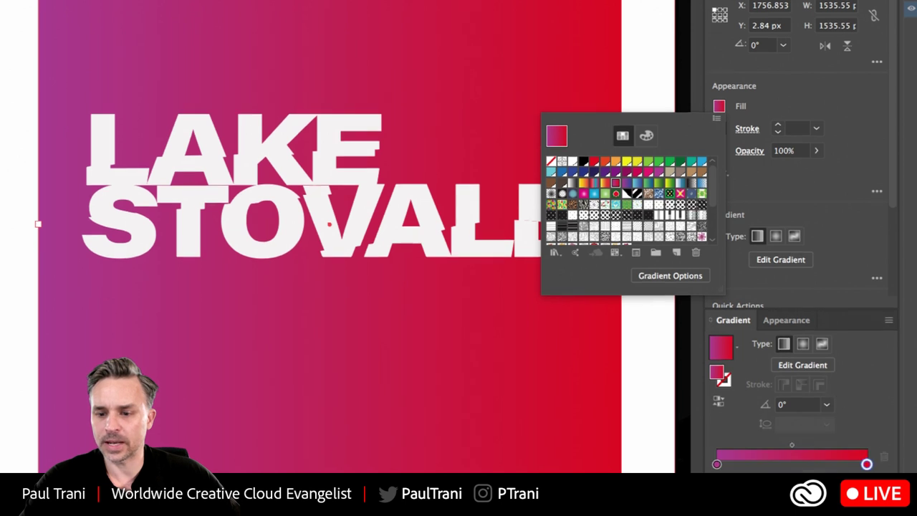
key("Escape")
left_click(803, 344)
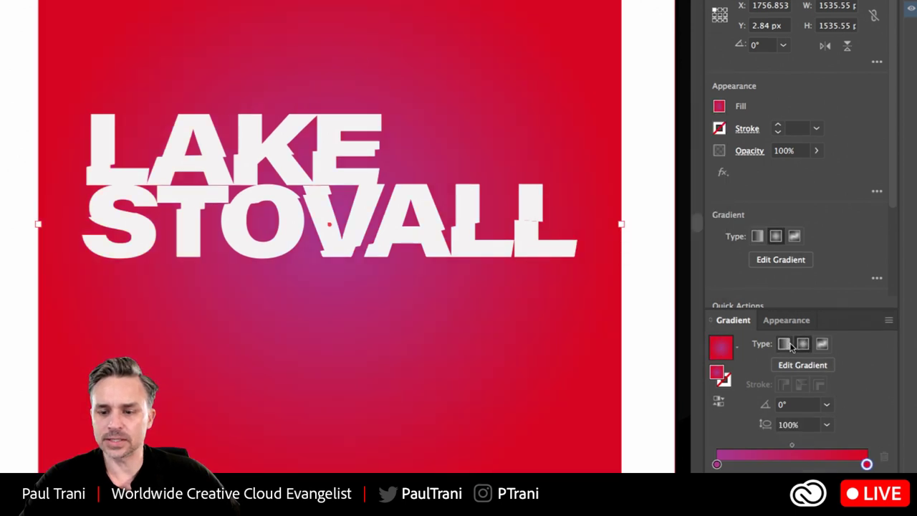
left_click(783, 344)
left_click(803, 344)
left_click(822, 345)
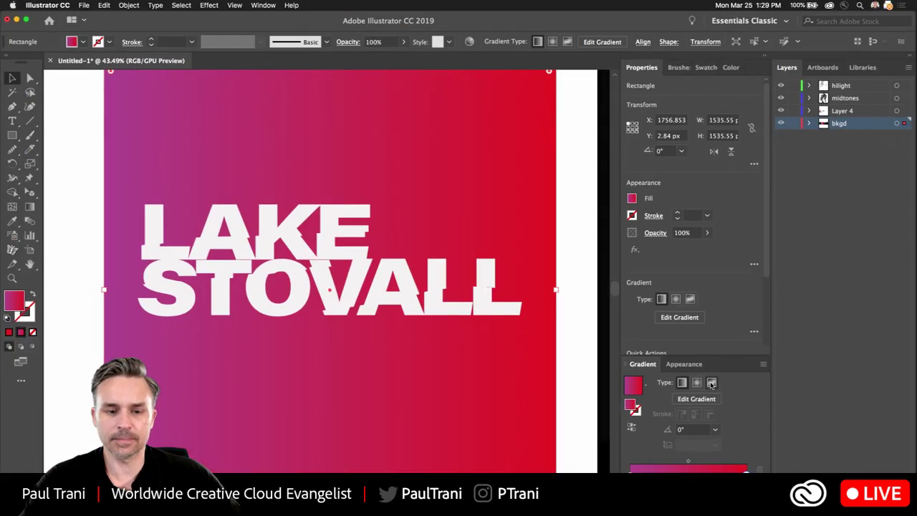
left_click(712, 384)
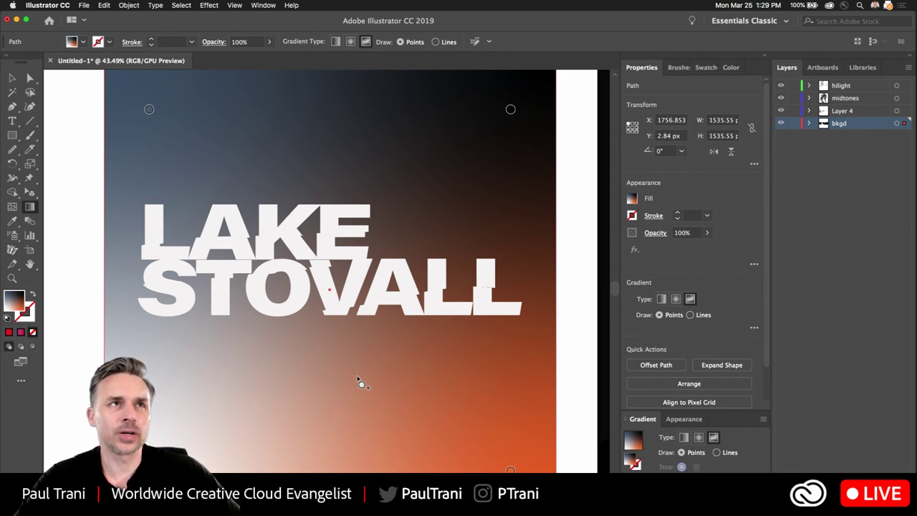
Move the black color stop near the upper-right corner inward, just above the title, and recolor it magenta-pink.
left_click_drag(510, 111, 473, 178)
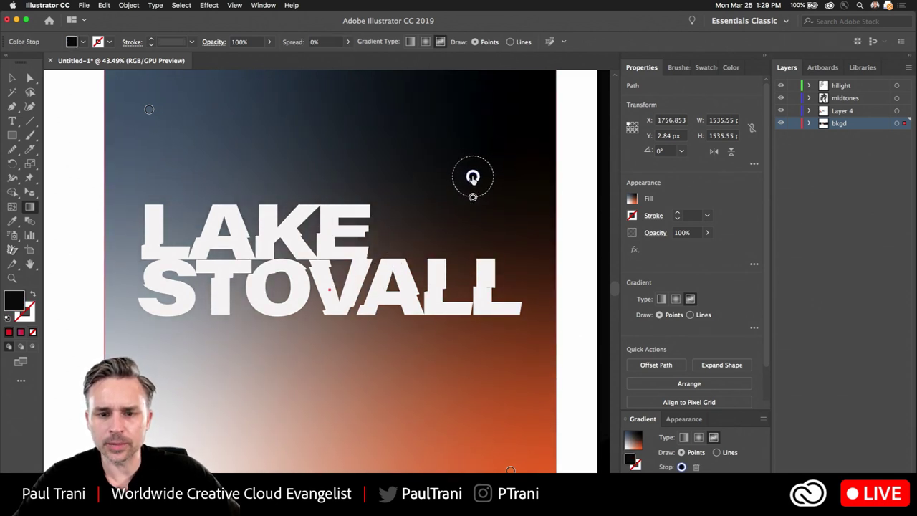
double_click(473, 177)
left_click(322, 242)
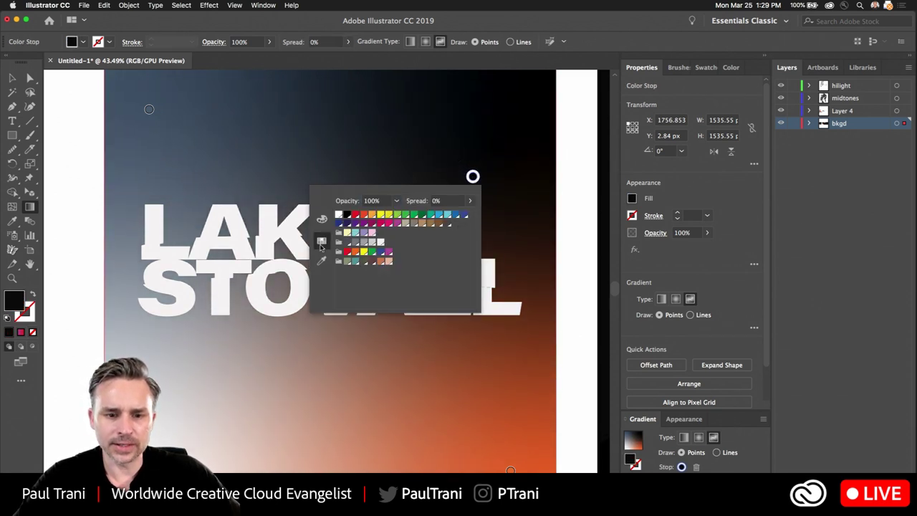
left_click(384, 226)
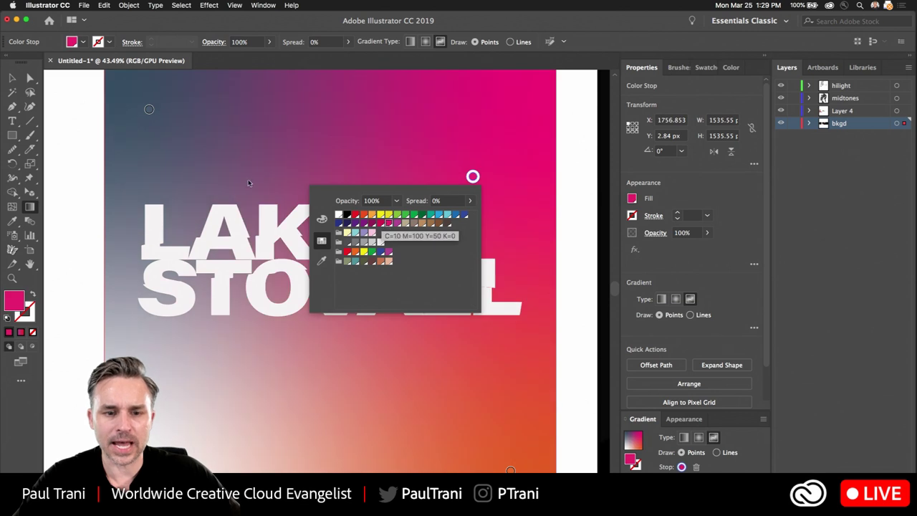
key("Escape")
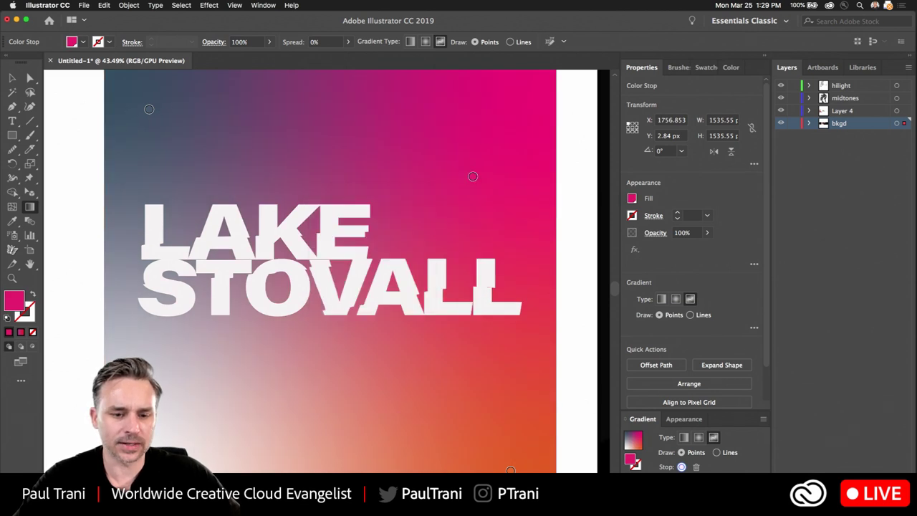
Test positions for the white color stop across the square and place it below the left half of the title.
left_click_drag(149, 469, 298, 420)
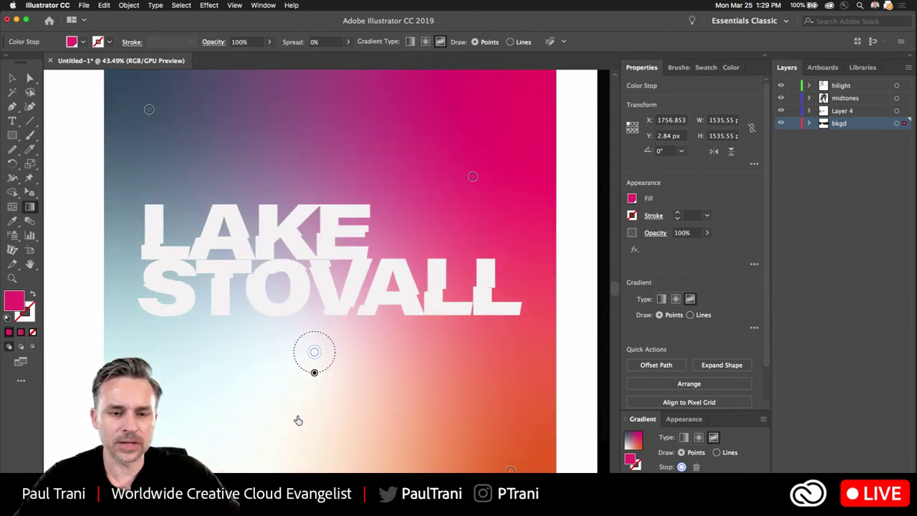
left_click_drag(314, 351, 343, 292)
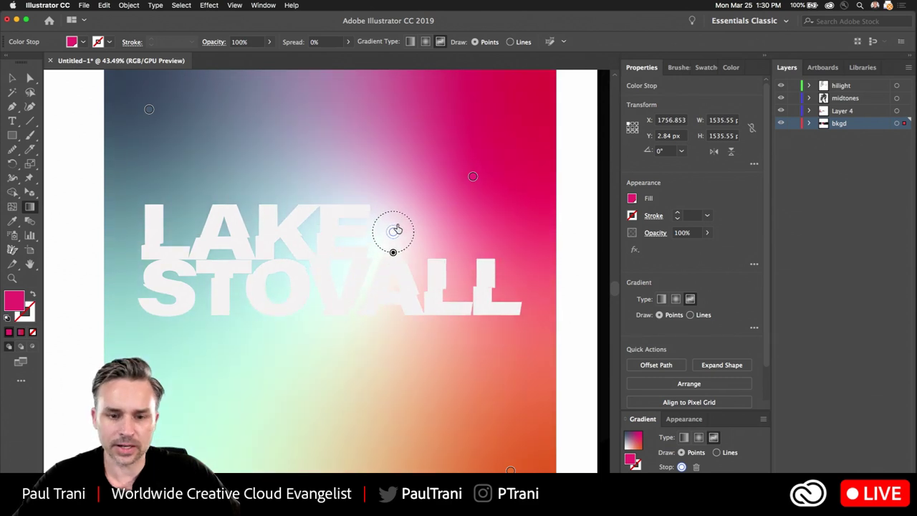
left_click_drag(276, 386, 354, 177)
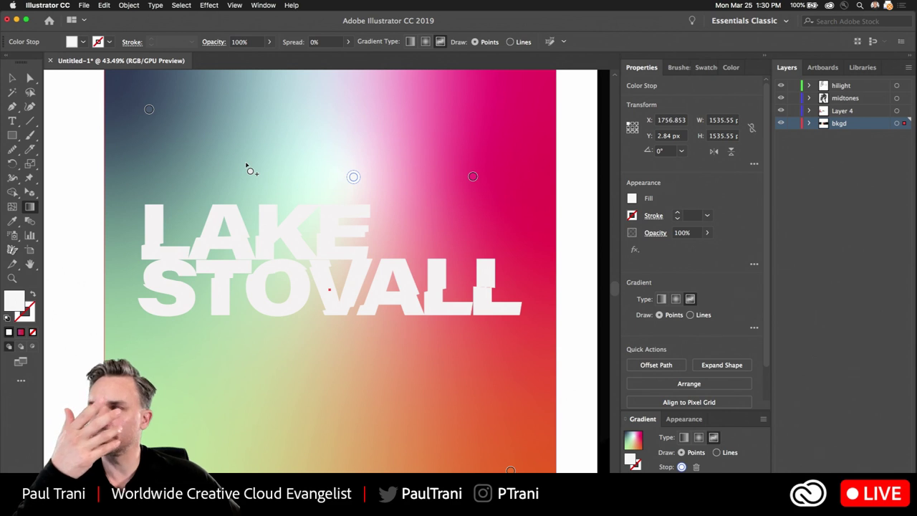
left_click_drag(353, 178, 242, 399)
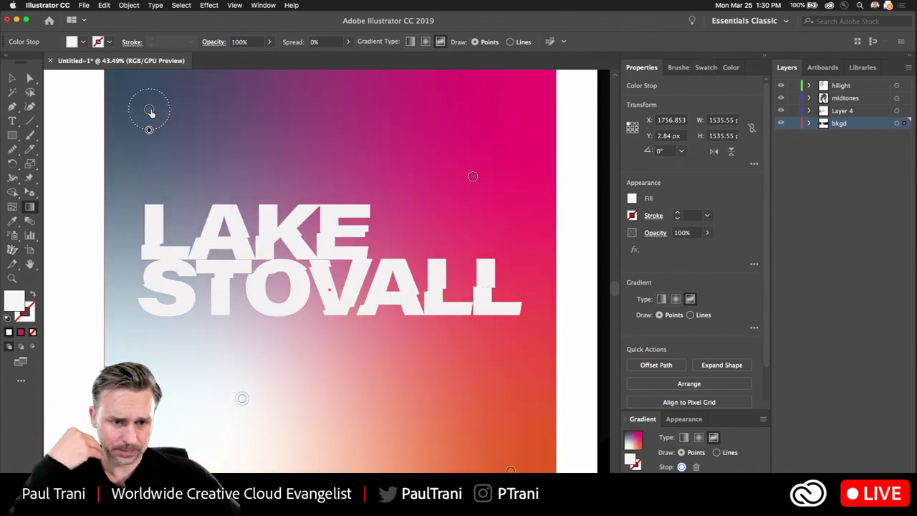
Recolor the slate-blue stop near the upper-left corner bright blue, move it just below the title right of centre, and deselect the square.
double_click(149, 111)
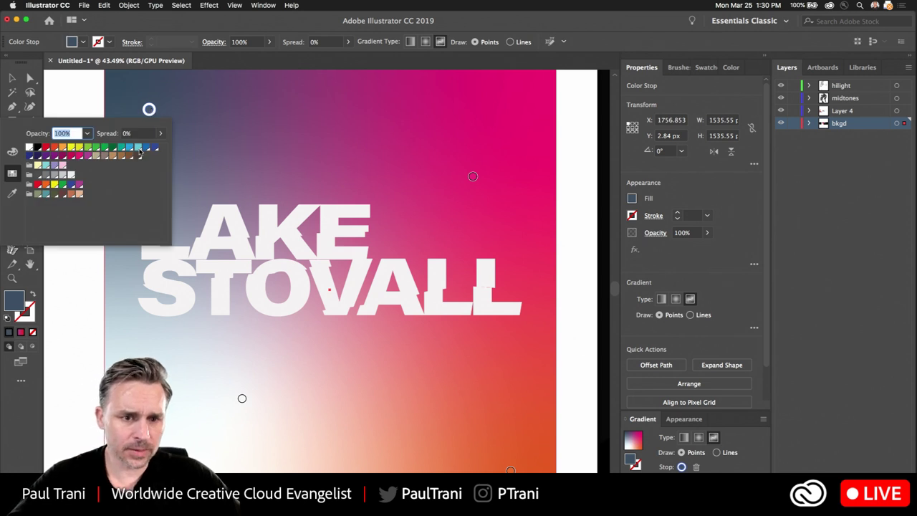
left_click(147, 149)
key("Escape")
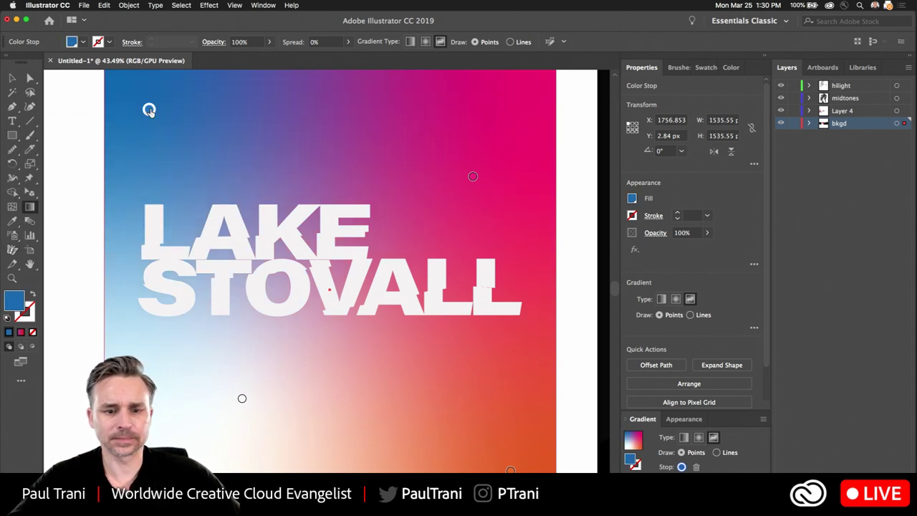
left_click_drag(149, 111, 388, 342)
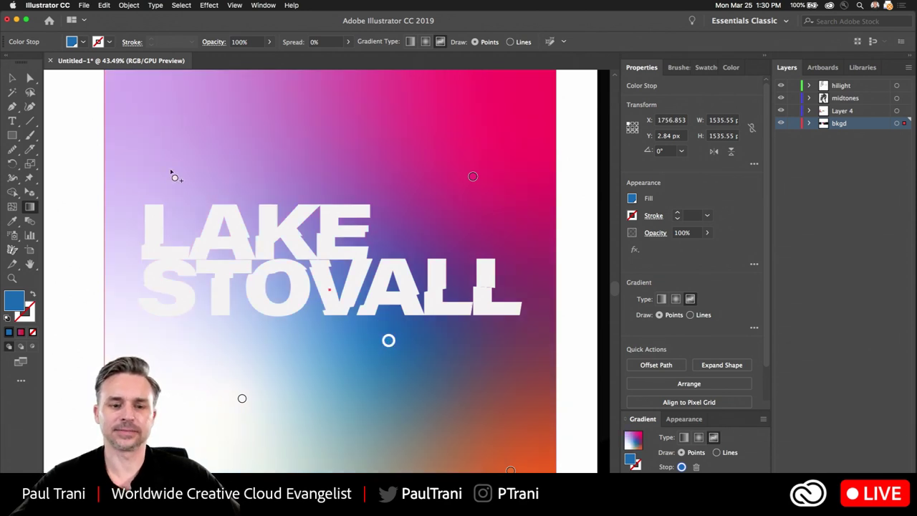
left_click(14, 76)
left_click(87, 175)
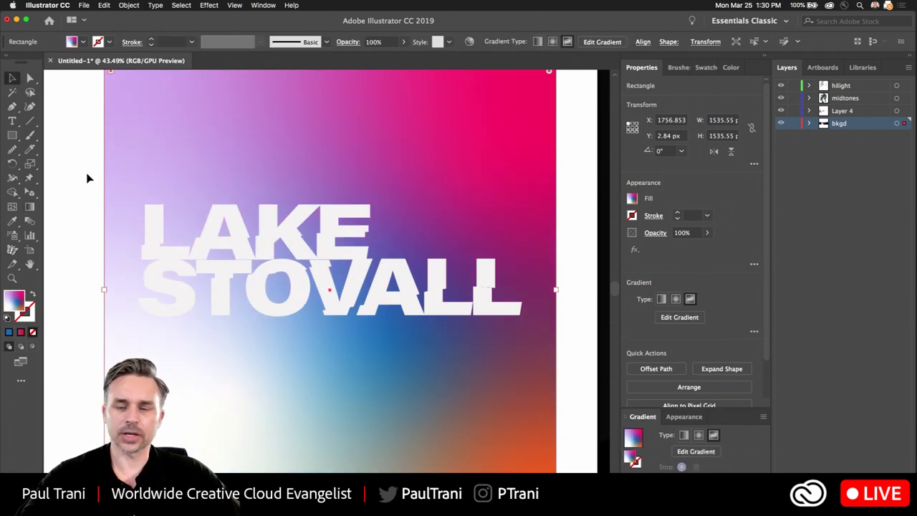
key("super+minus")
mouse_move(77, 144)
left_mouse_down()
mouse_move(129, 133)
mouse_move(496, 141)
mouse_move(337, 141)
mouse_move(160, 160)
mouse_move(78, 136)
left_mouse_up()
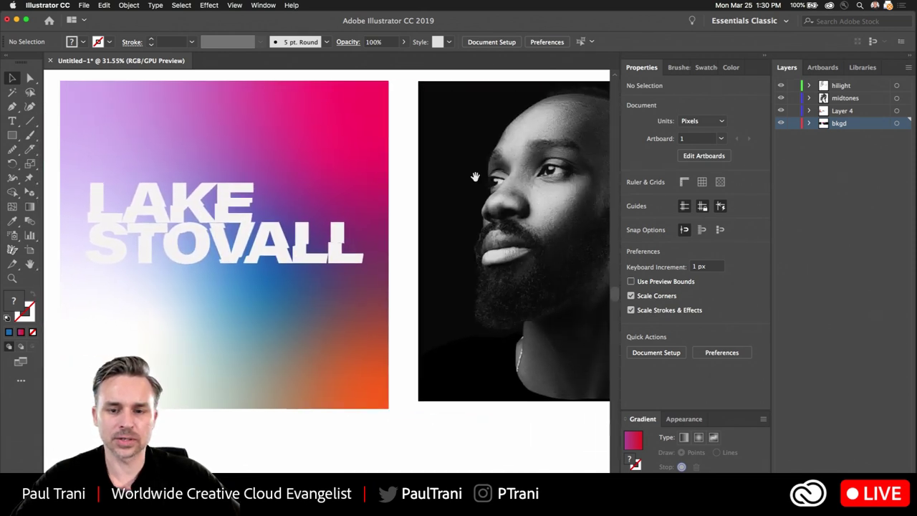
left_click_drag(475, 177, 262, 176)
left_click(312, 181)
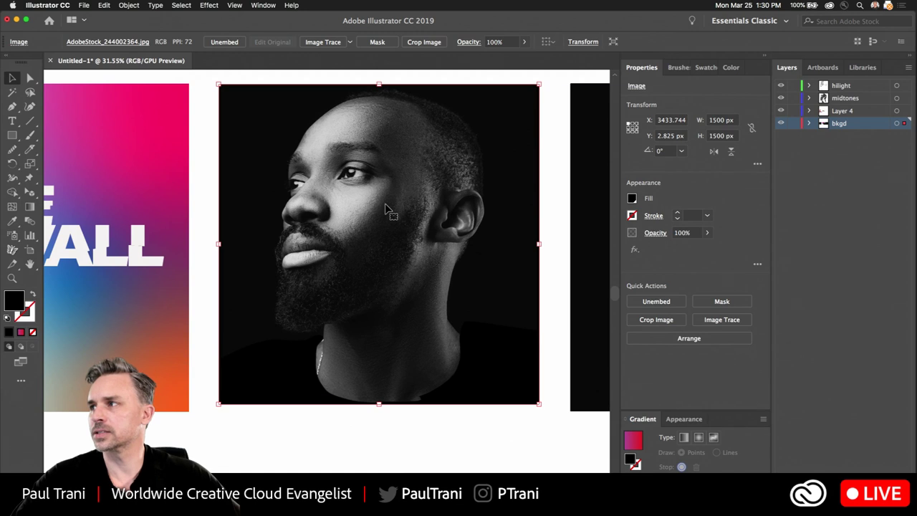
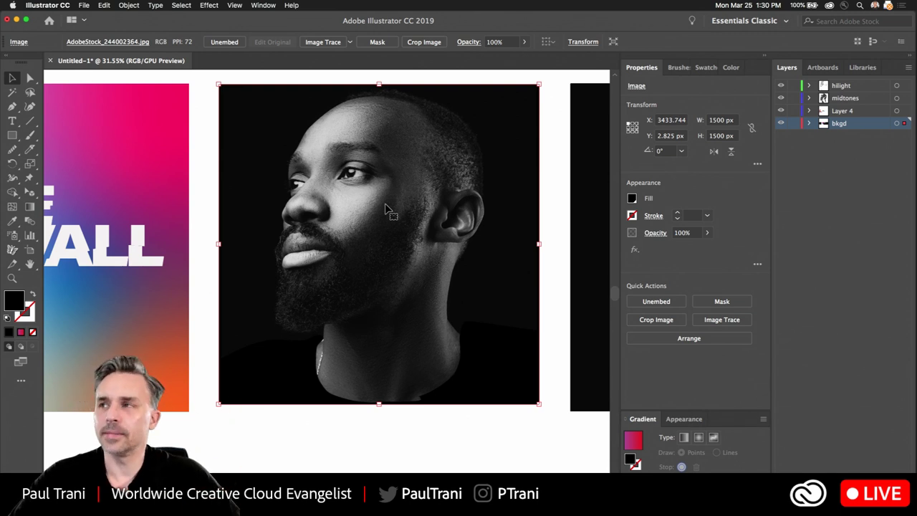
left_click(202, 120)
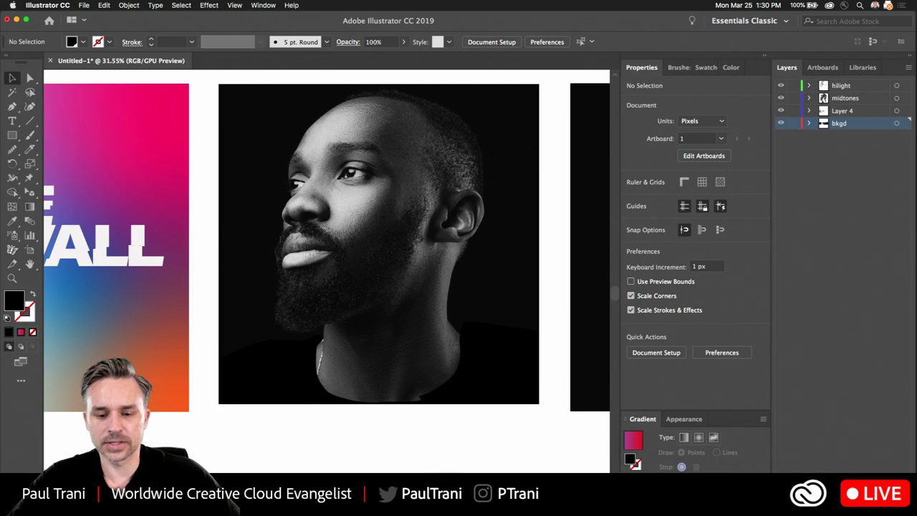
Switch to Chrome, review the album art contest's hashtag and submission deadline on the Adobe Blog page, and return to Illustrator.
left_click(464, 491)
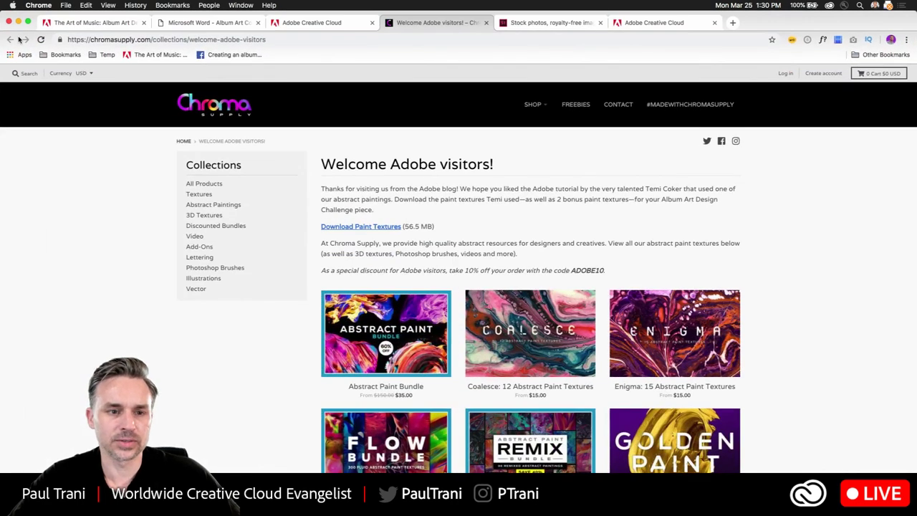
left_click(68, 25)
scroll(434, 209, "down", 2)
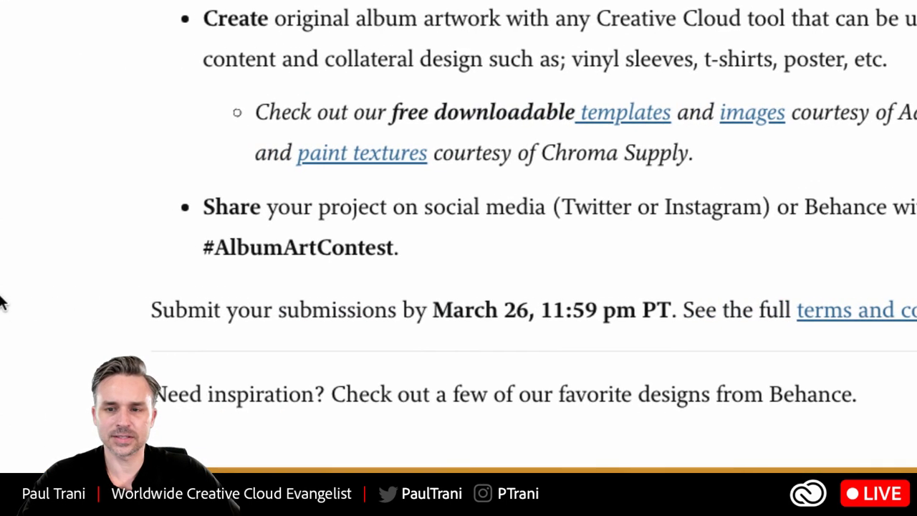
double_click(281, 248)
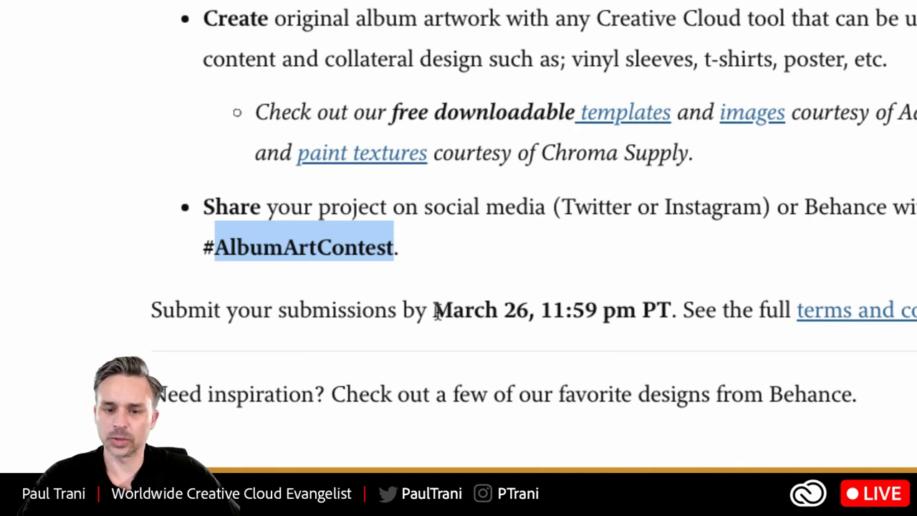
left_click_drag(434, 310, 599, 310)
right_click(404, 284)
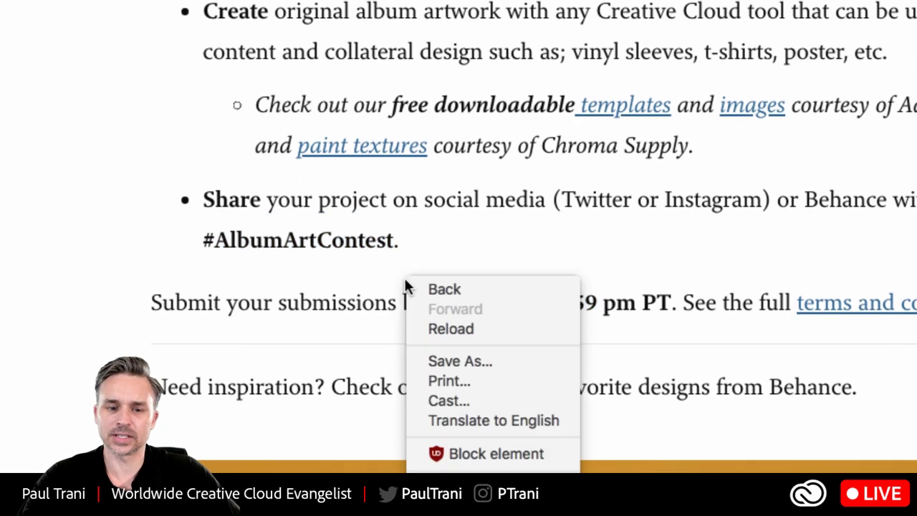
left_click(250, 281)
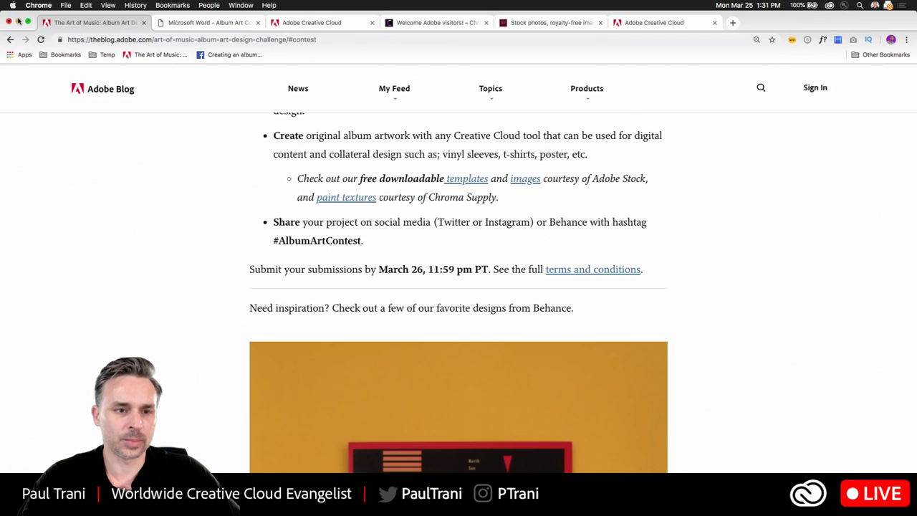
left_click(18, 22)
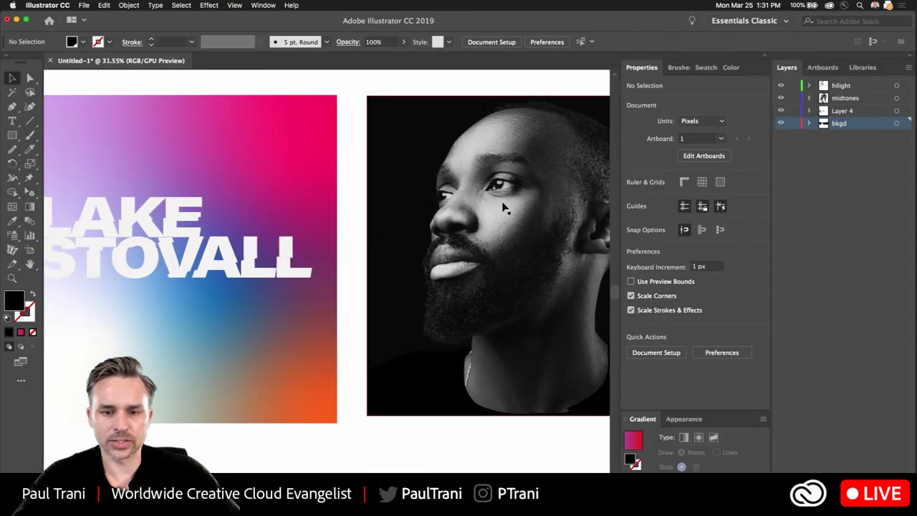
Duplicate the black-and-white portrait photo and place the copy over the gradient square behind the title, aligned to its upper-left corner.
left_click(498, 203)
key("super+v")
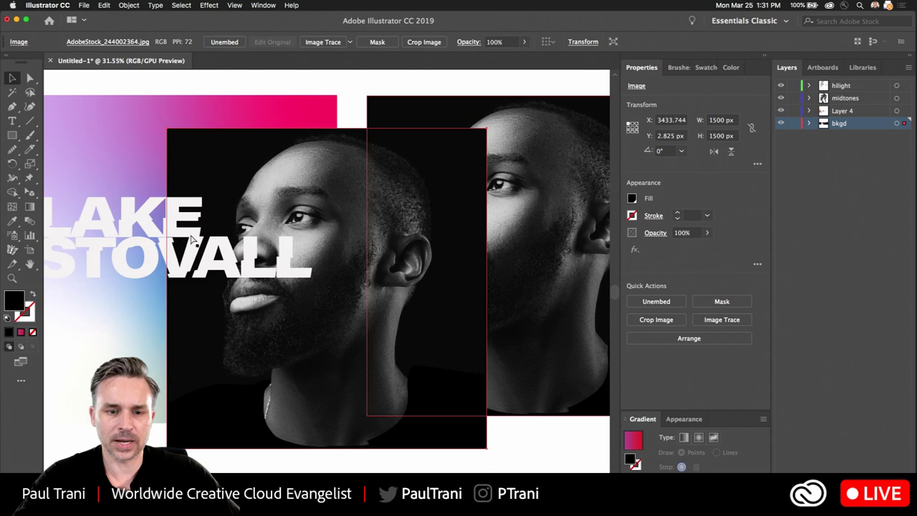
left_click_drag(205, 167, 297, 166)
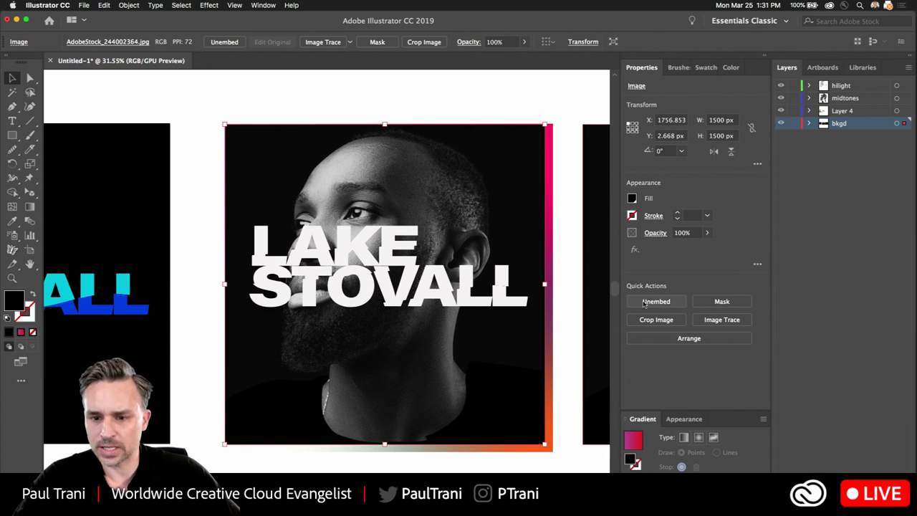
Set the portrait copy to Overlay blending at 21% opacity and enlarge it to match the gradient square.
left_click(654, 234)
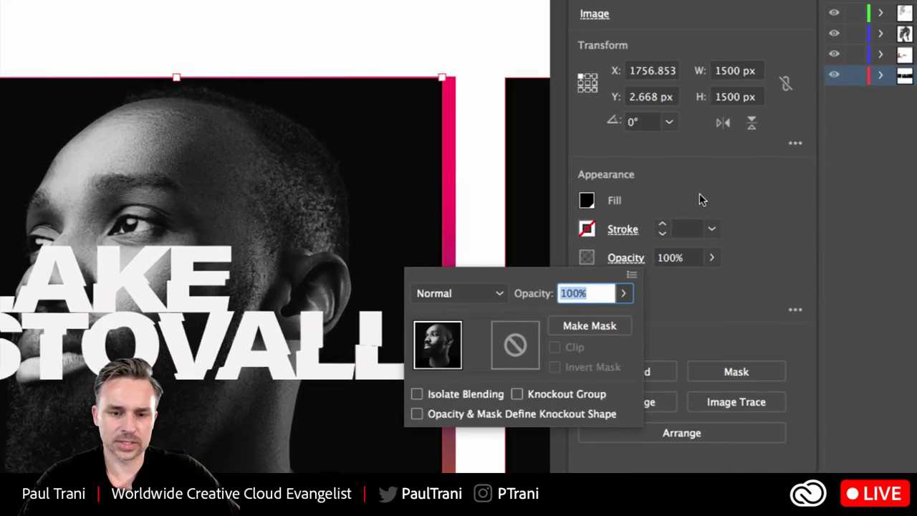
left_click(623, 293)
left_click_drag(618, 318, 566, 327)
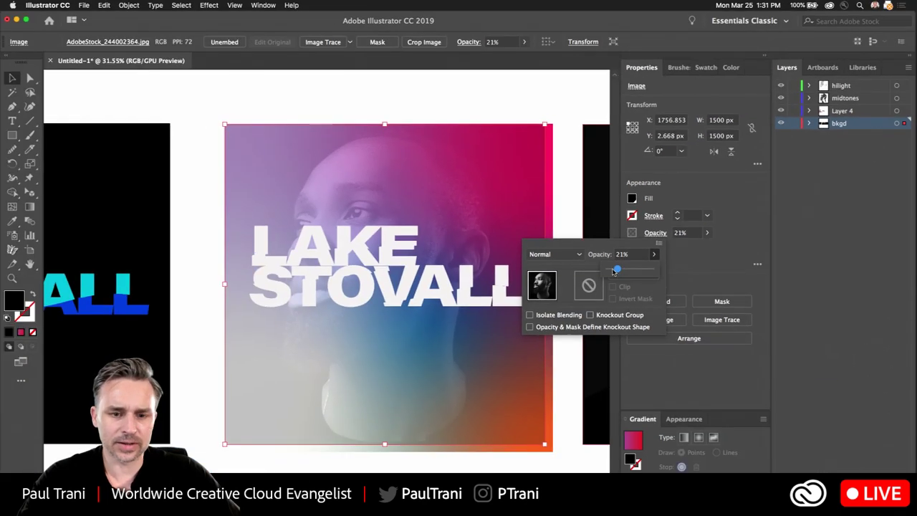
left_click(564, 255)
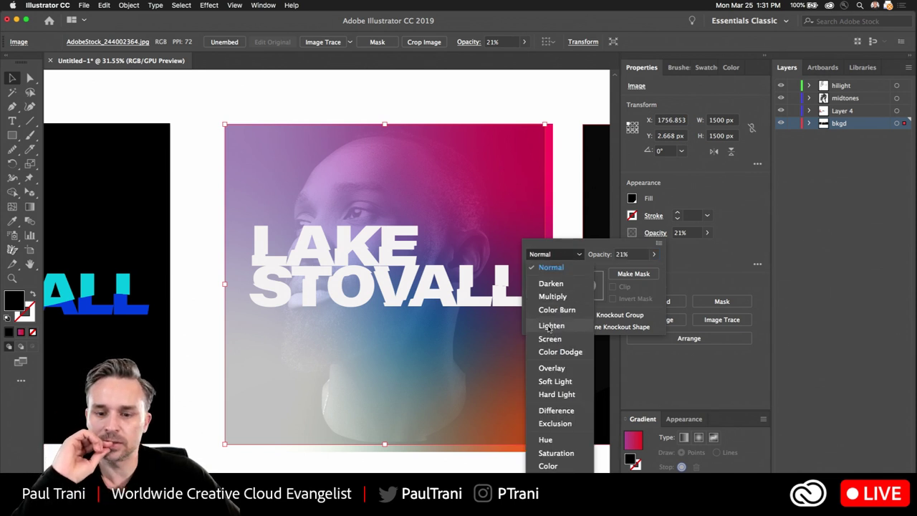
left_click(552, 368)
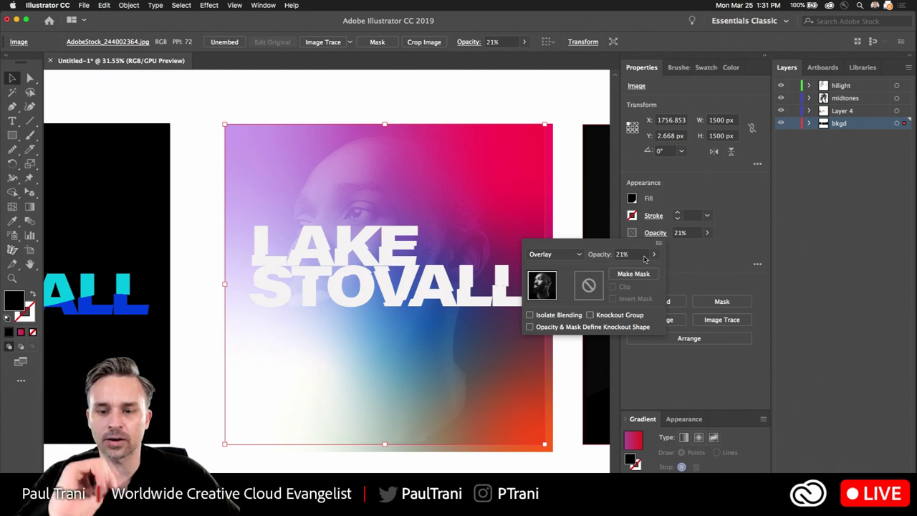
left_click(348, 113)
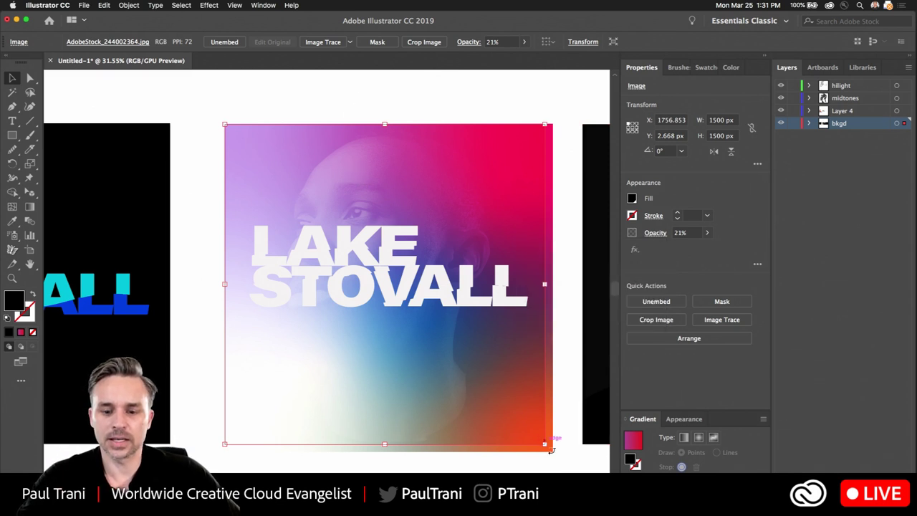
left_click_drag(545, 443, 553, 455)
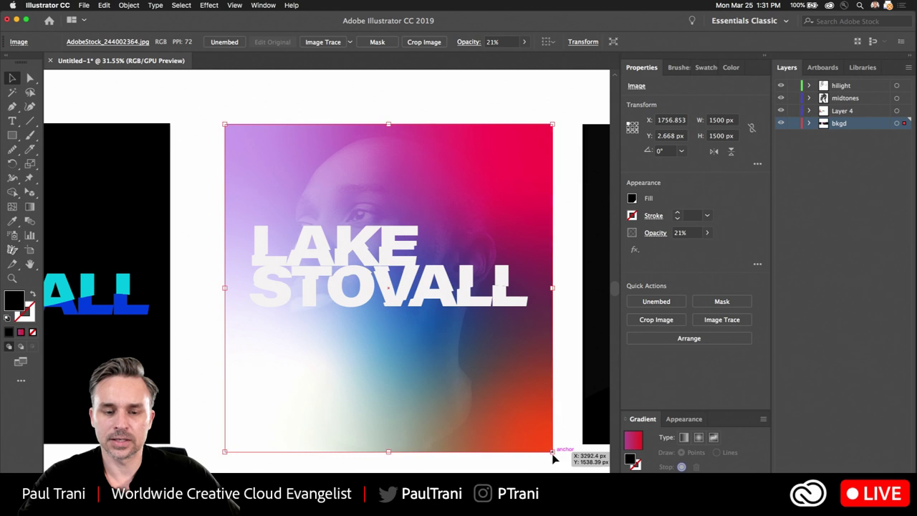
left_click(202, 103)
Lock the bkgd layer, select all the title lettering and set its blend mode to Overlay.
left_click(318, 256)
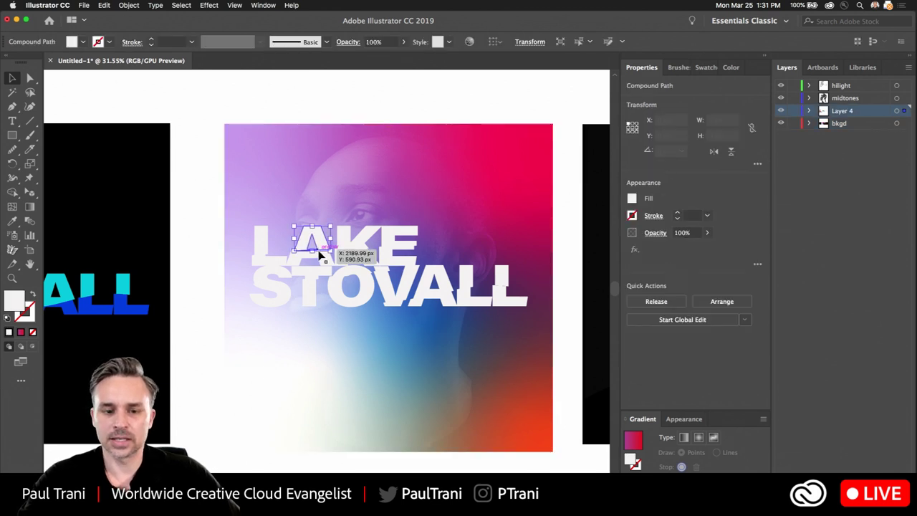
left_click(794, 124)
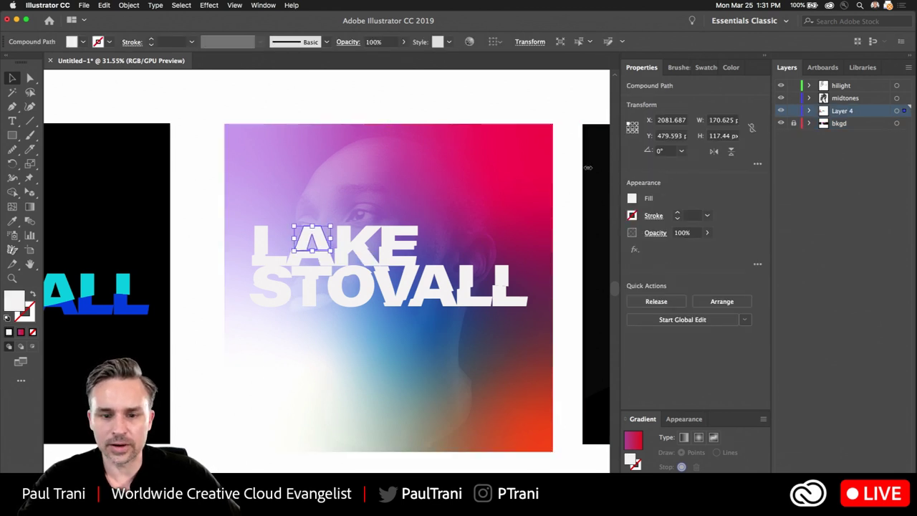
left_click_drag(523, 320, 525, 320)
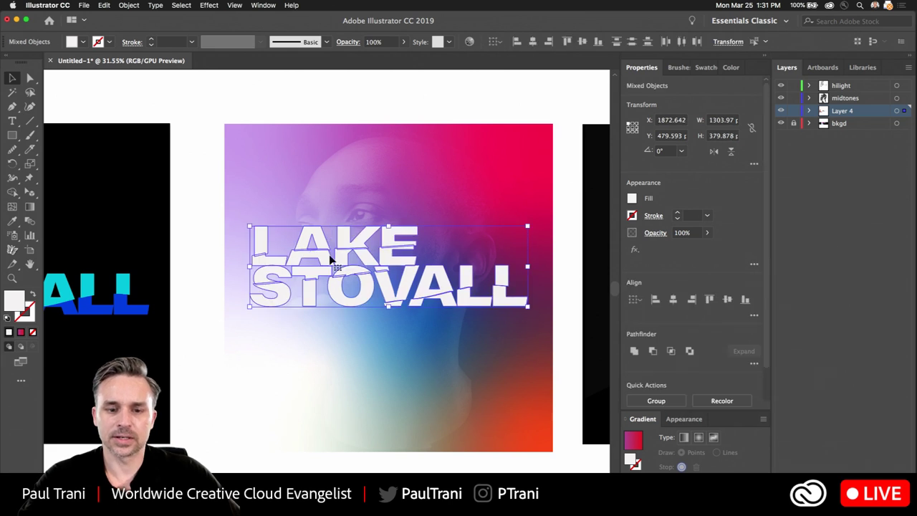
scroll(343, 240, "left", 1)
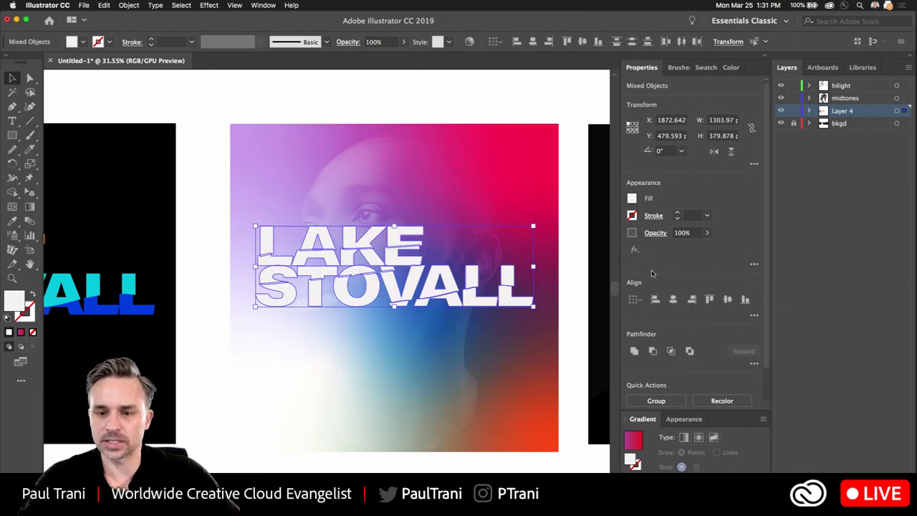
left_click(654, 233)
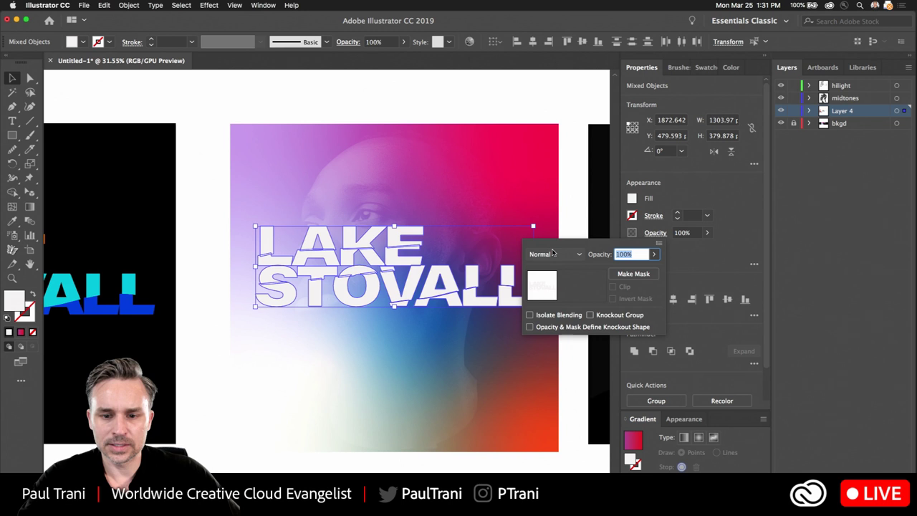
left_click(553, 254)
left_click(545, 369)
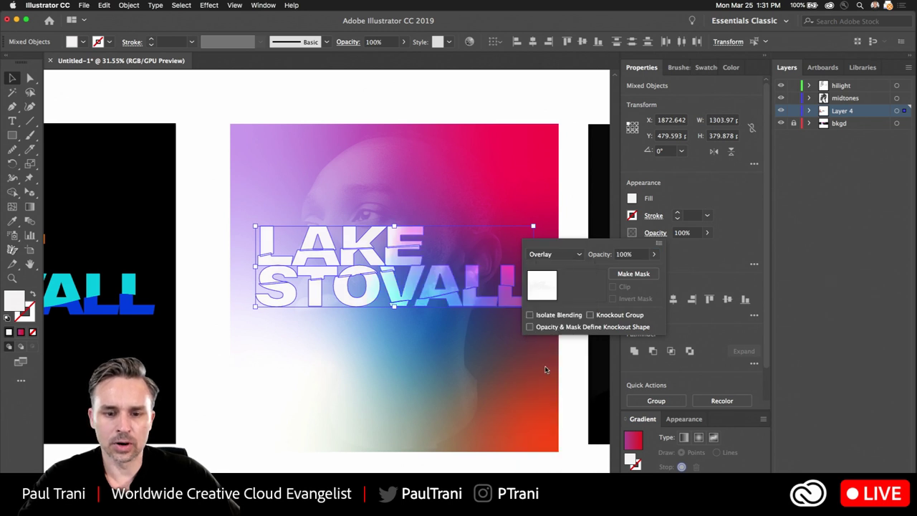
key("Escape")
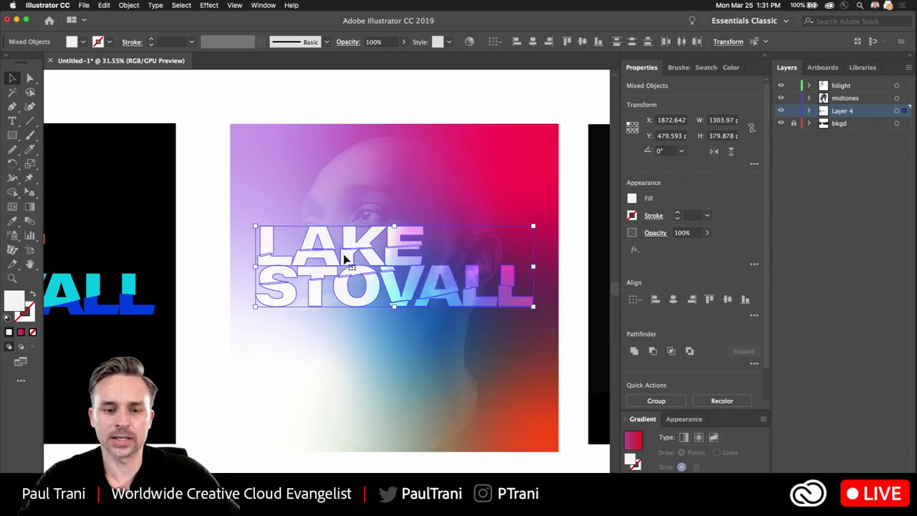
Move the title down to the lower part of the square and shrink it toward its lower-right corner.
left_click_drag(349, 260, 350, 384)
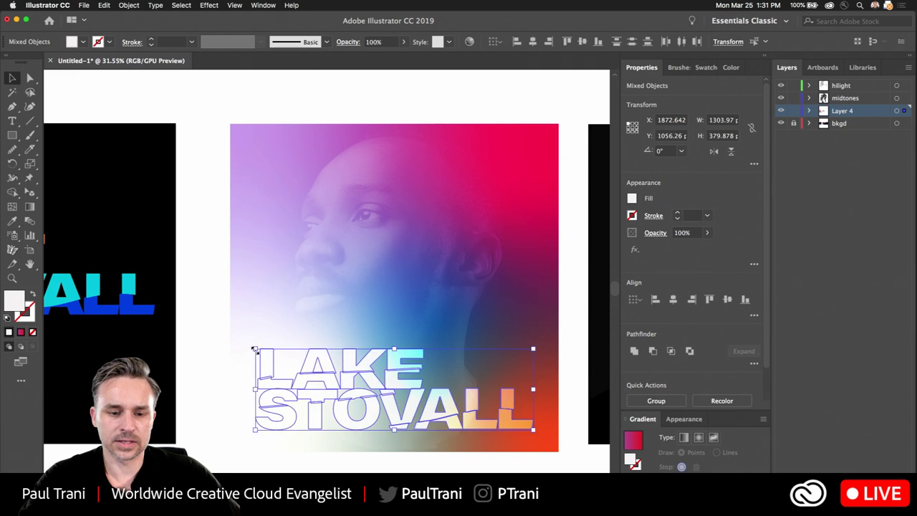
left_click_drag(254, 349, 329, 380)
Try the title rotated 90° and enlarged to run vertically along the right edge of the square.
left_click_drag(326, 420, 391, 466)
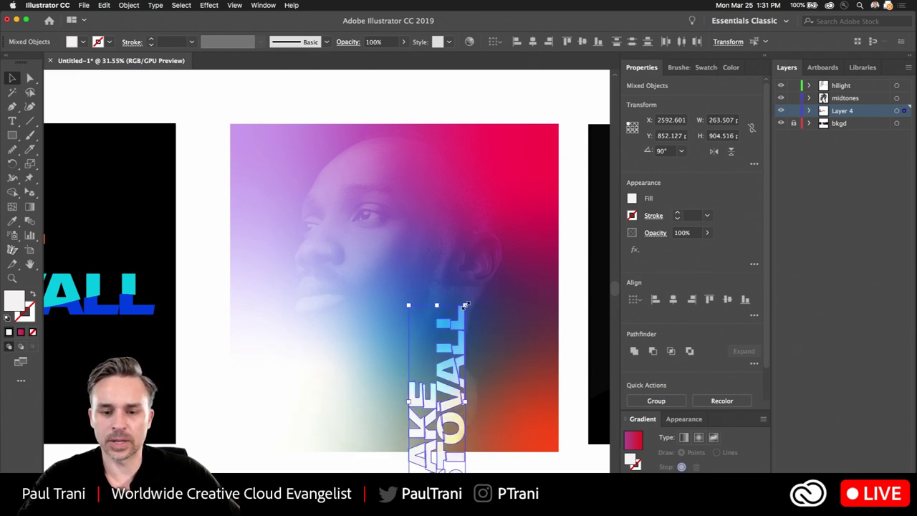
left_click_drag(467, 310, 569, 234)
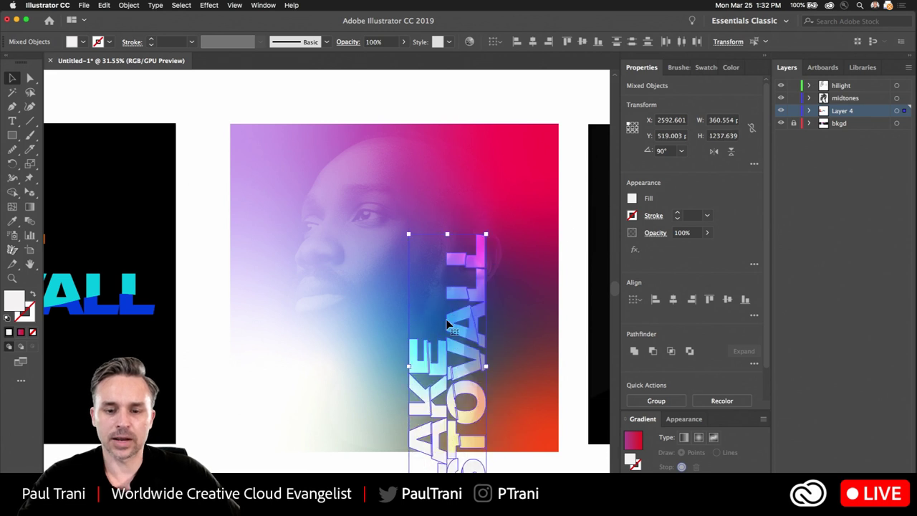
left_click_drag(449, 324, 506, 257)
left_click_drag(466, 169, 427, 137)
key("Right")
key("Right")
key("Right")
key("Right")
key("Right")
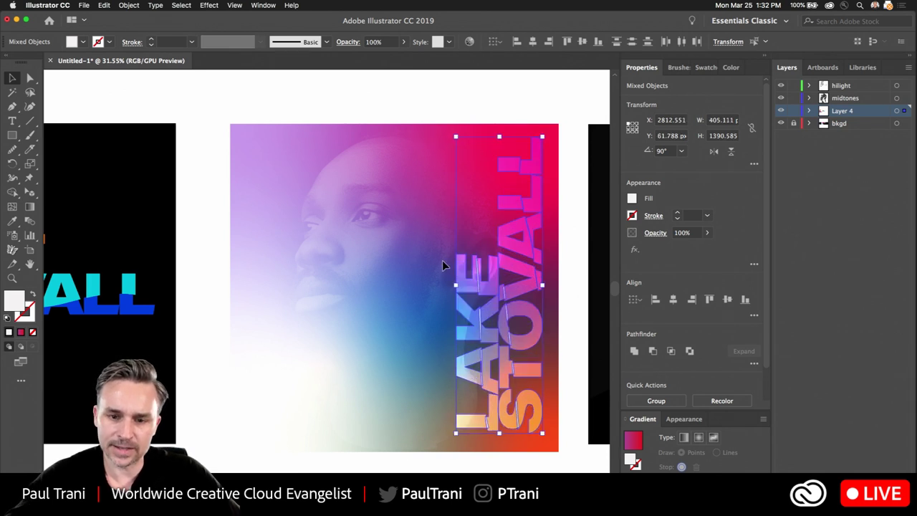
left_click(450, 107)
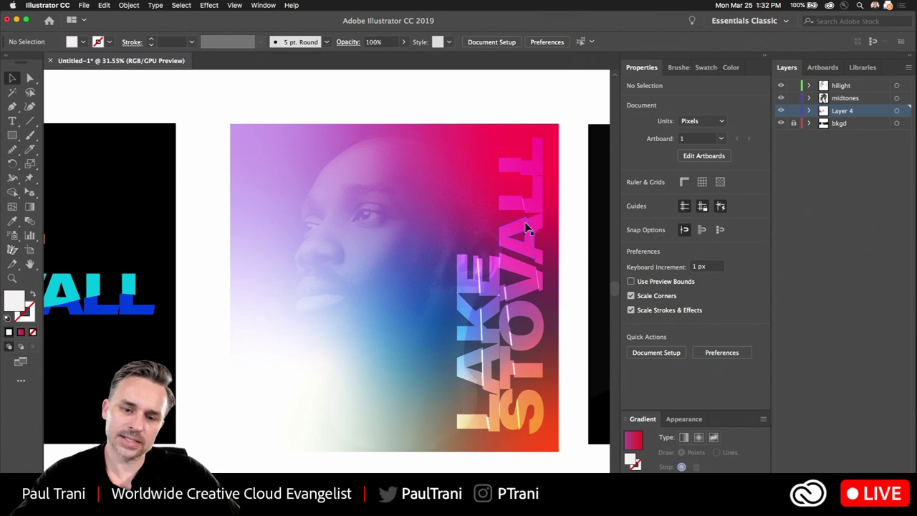
Undo the title's rotation, enlargement and placement along the right edge.
key("super+z")
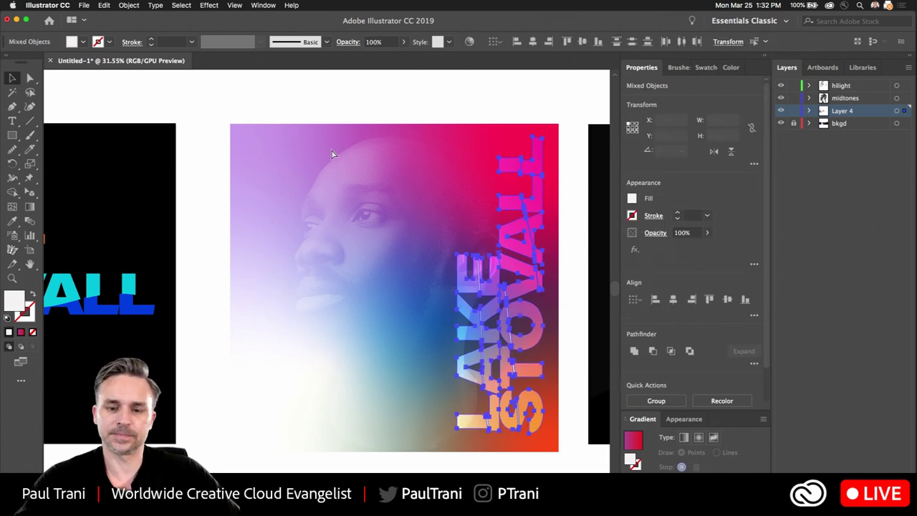
left_click(320, 103)
key("super+a")
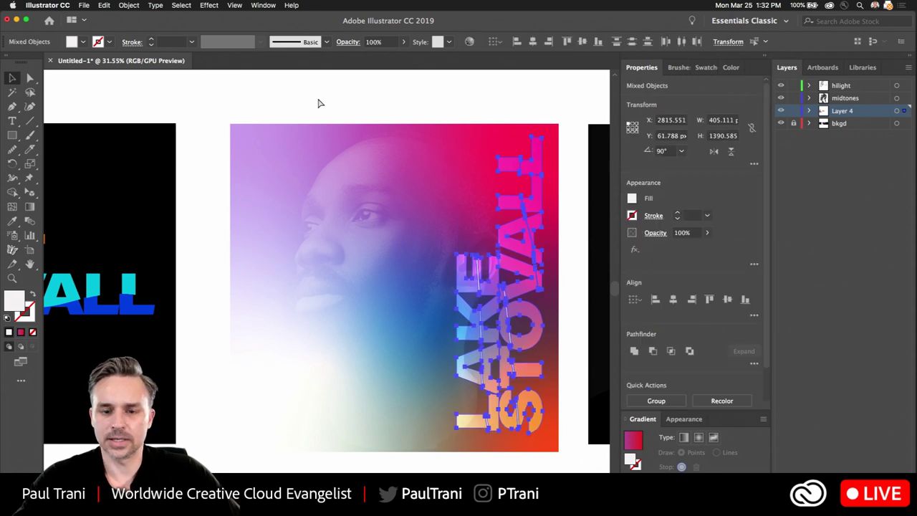
key("super+z")
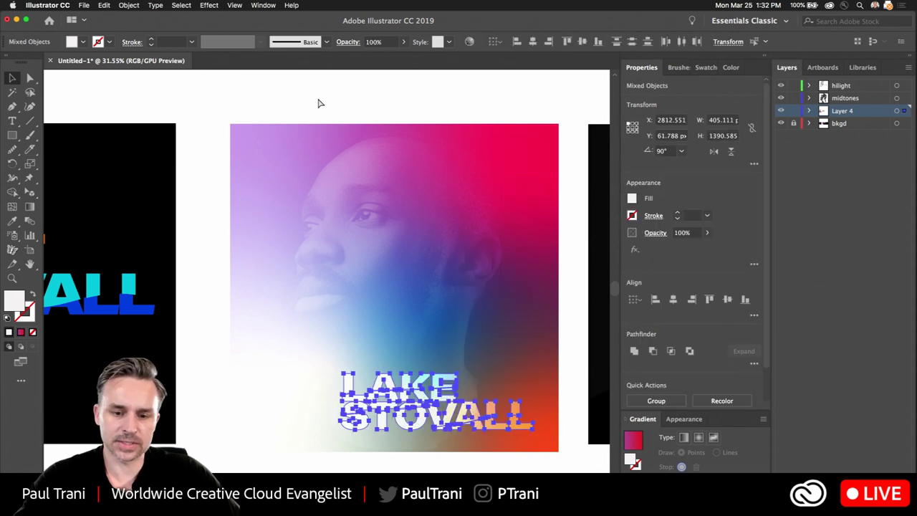
Enlarge the horizontal title to span nearly the full width of the square's lower part and deselect it.
left_click_drag(341, 375, 246, 321)
left_click_drag(534, 430, 547, 433)
left_click(220, 266)
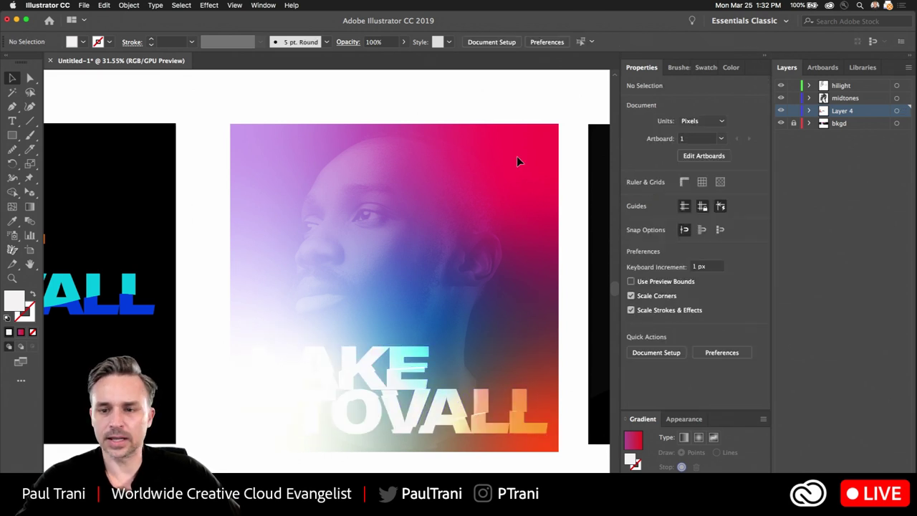
Unlock the bkgd layer and shift the portrait copy down and left to expose the gradient square.
left_click(780, 124)
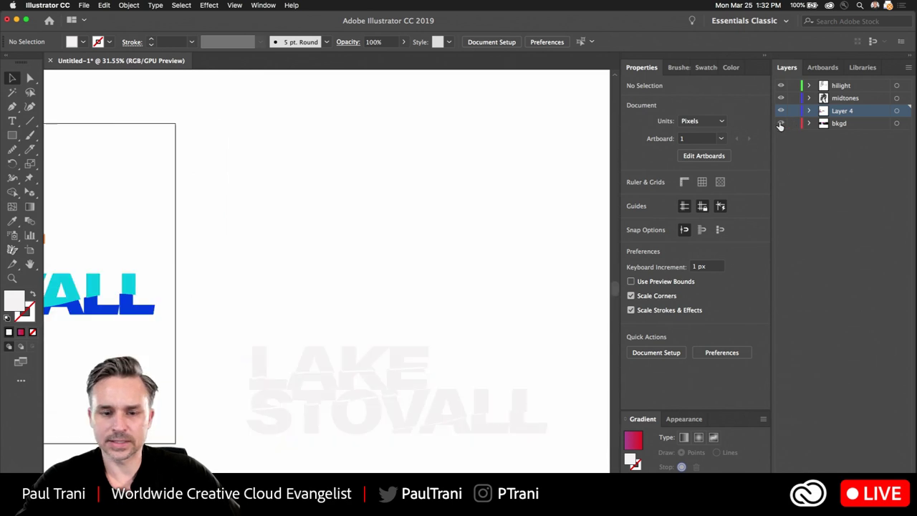
left_click(781, 124)
left_click(502, 147)
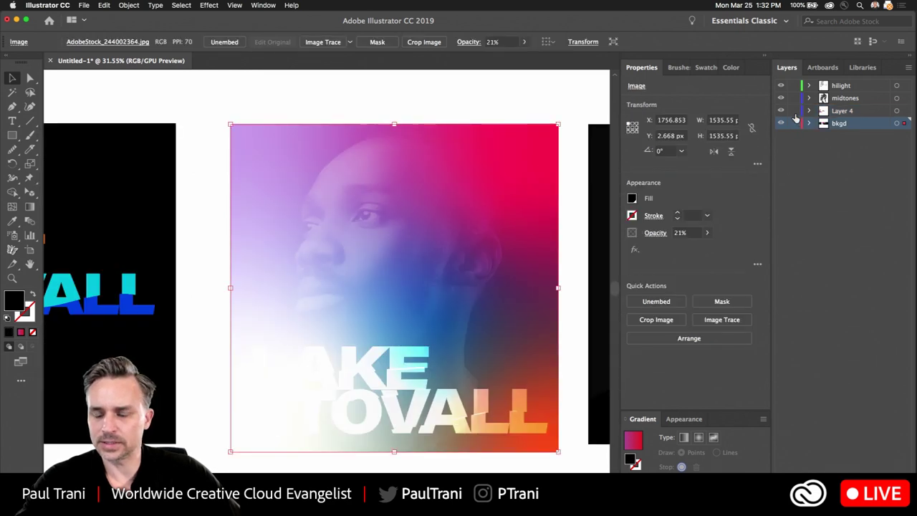
left_click_drag(510, 158, 494, 192)
left_click(432, 129)
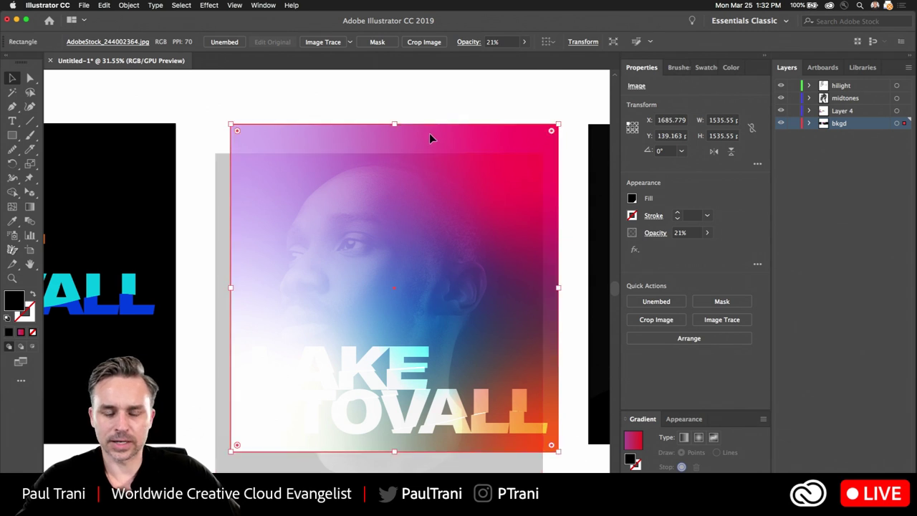
Move the portrait copy onto a new layer above bkgd, realign it with the gradient square and lock that layer.
left_click(220, 184)
key("super+x")
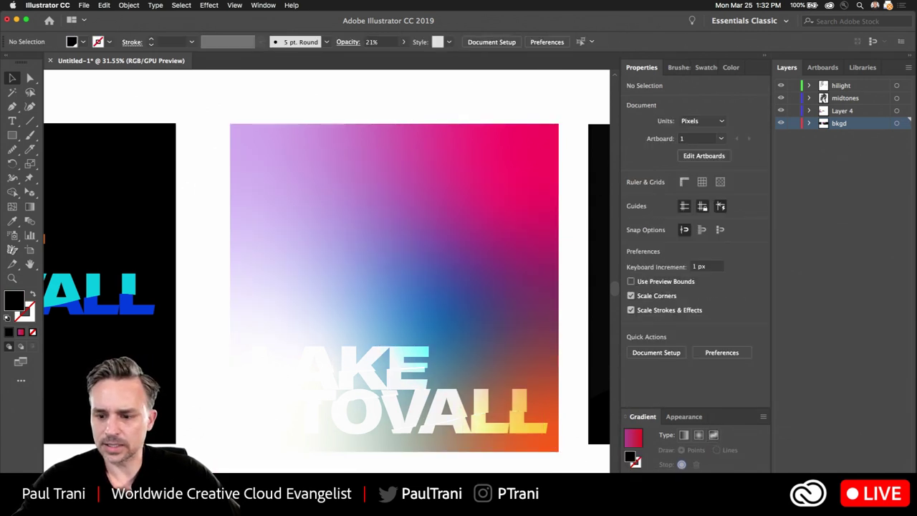
key("super+l")
key("super+v")
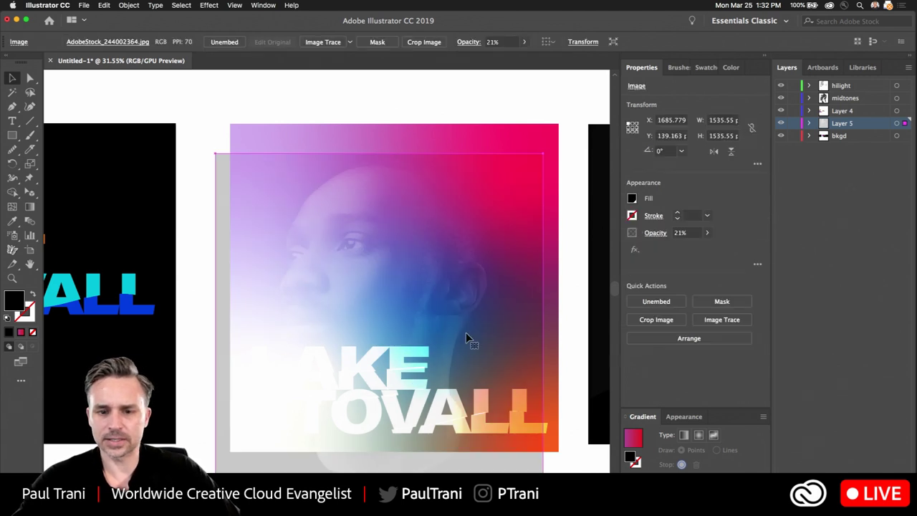
left_click_drag(222, 245, 237, 217)
left_click(793, 123)
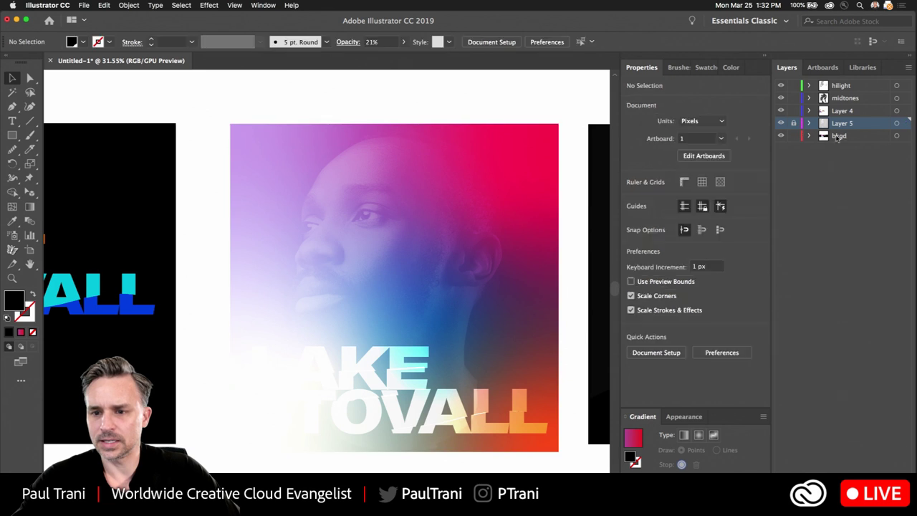
Test positions for the gradient square's white color stop above the title and recolor the stop bright yellow.
left_click(427, 173)
left_click(30, 207)
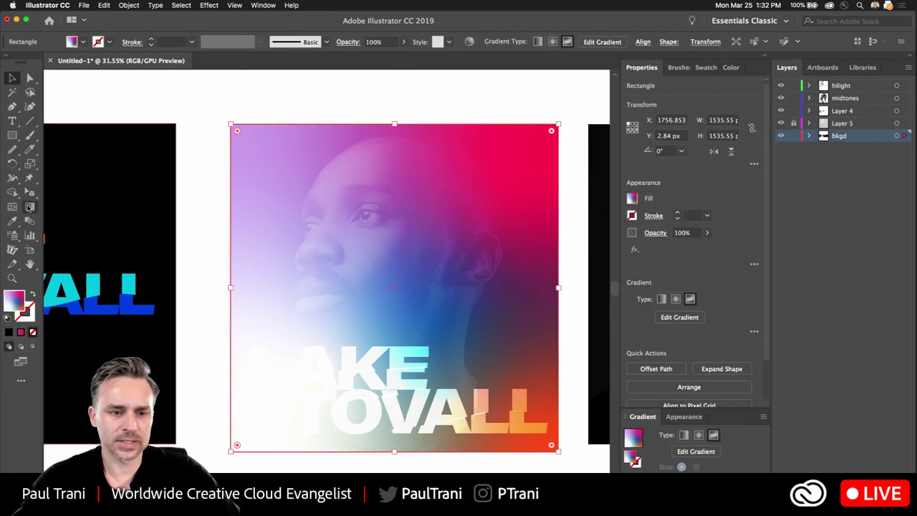
left_click_drag(330, 367, 283, 258)
left_click_drag(323, 301, 331, 345)
double_click(330, 344)
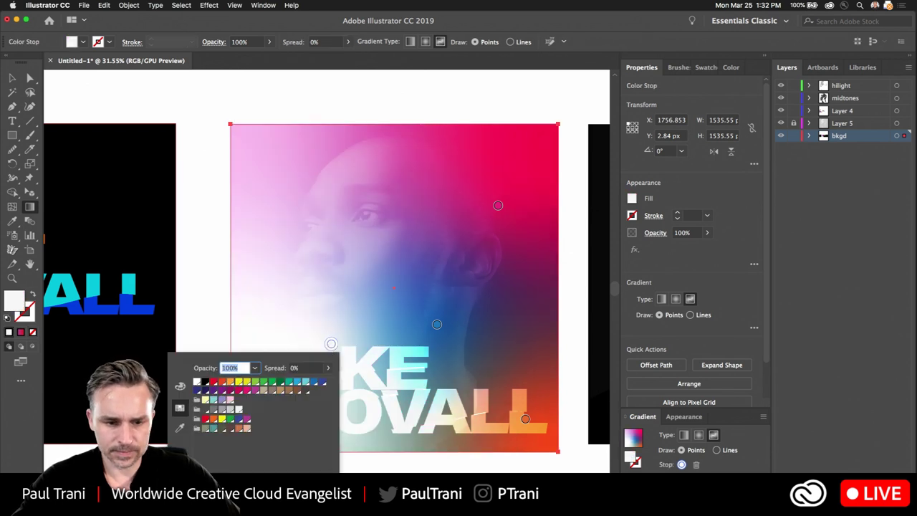
left_click(237, 384)
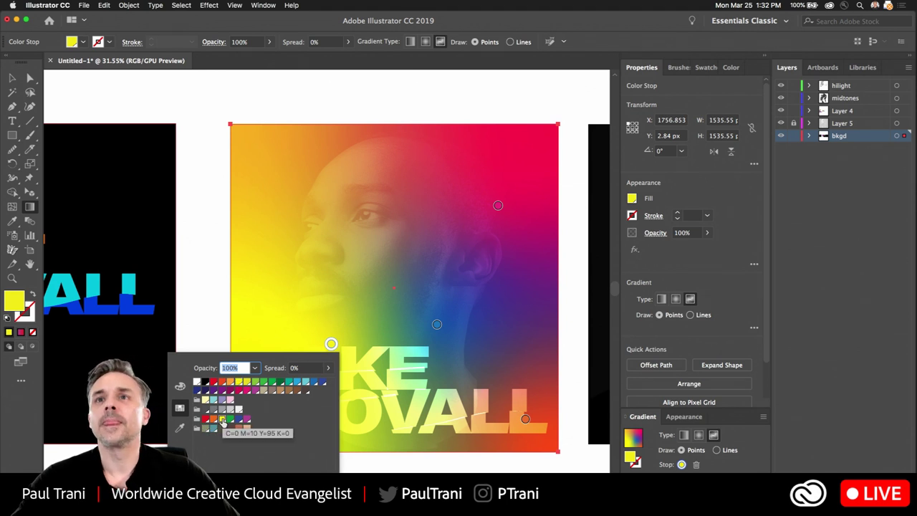
left_click(326, 272)
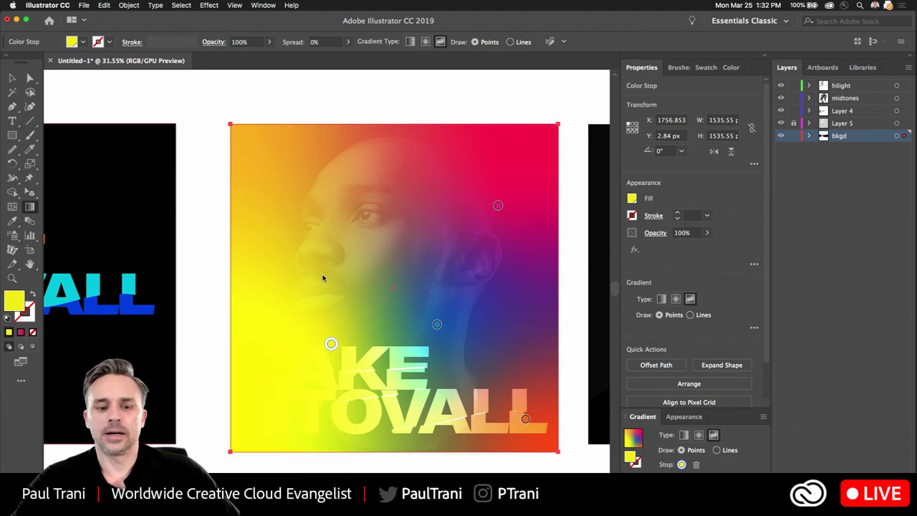
Move the yellow color stop near the square's lower-left corner behind the start of the title, and deselect the square.
left_click_drag(331, 347, 257, 398)
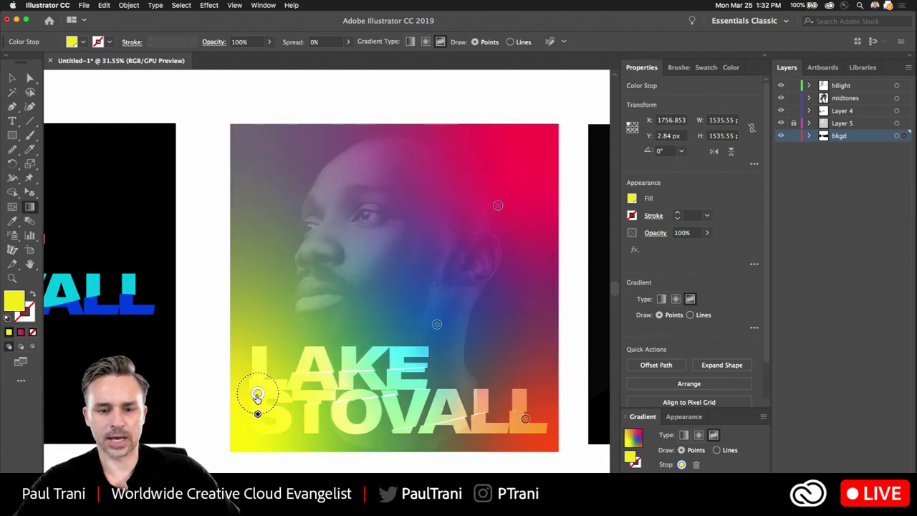
left_click(12, 77)
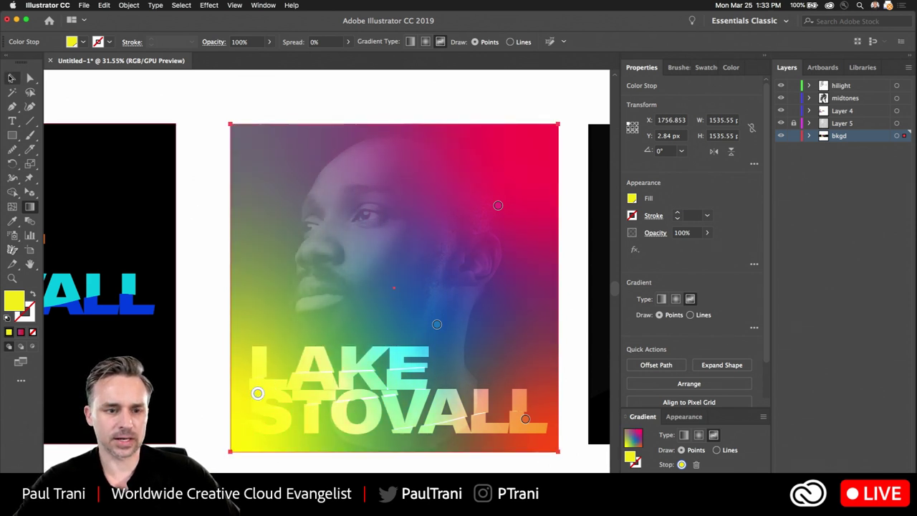
left_click(144, 89)
mouse_move(107, 117)
left_mouse_down()
mouse_move(130, 116)
mouse_move(113, 114)
left_mouse_up()
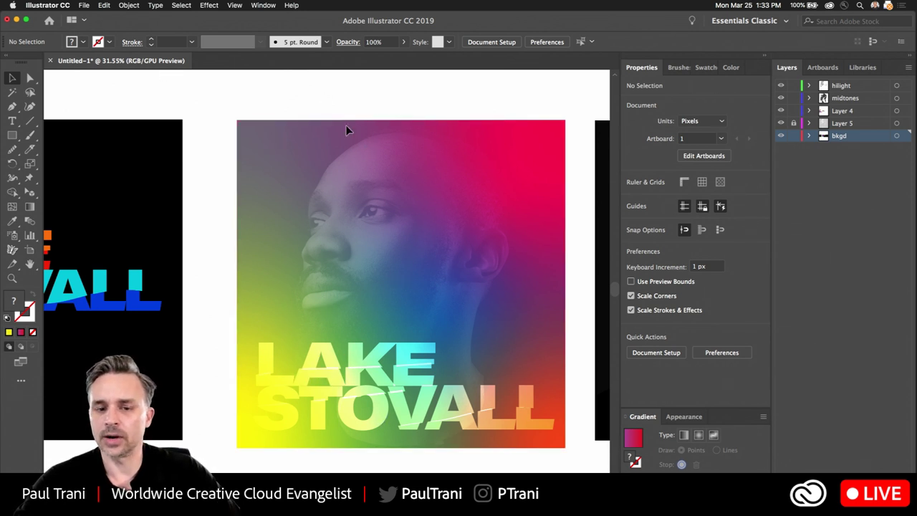
Lock the bkgd layer, unlock Layer 5 and select the portrait copy.
left_click(410, 213)
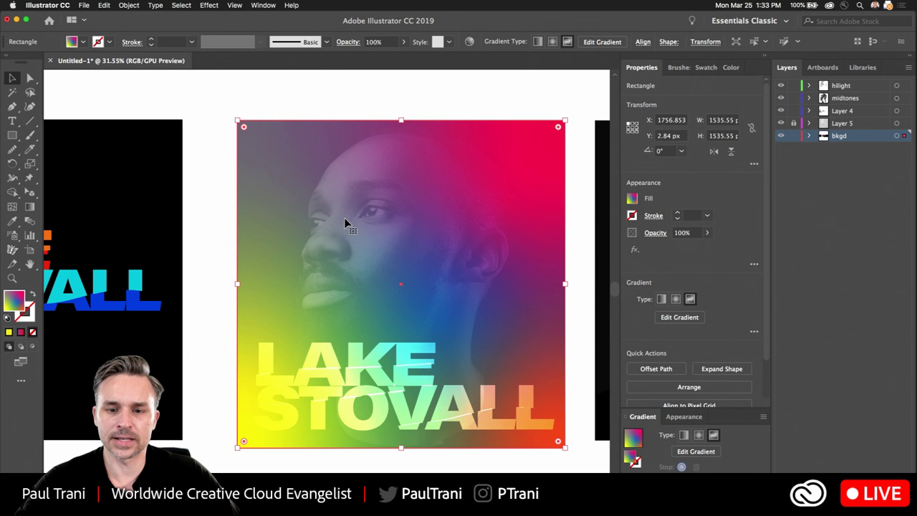
left_click(794, 136)
left_click(510, 177)
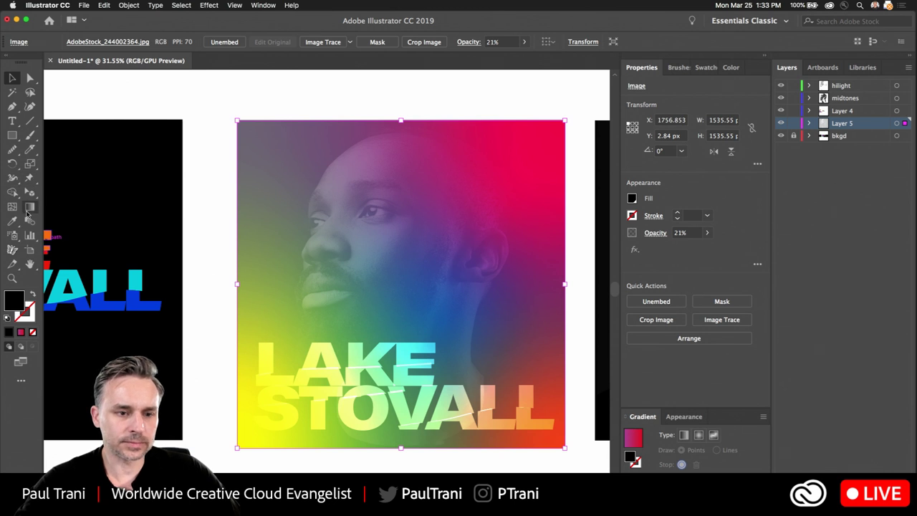
Draw a rectangle about 908 × 1308 px over the portrait's face on Layer 5.
left_click(13, 134)
left_click_drag(497, 419, 503, 421)
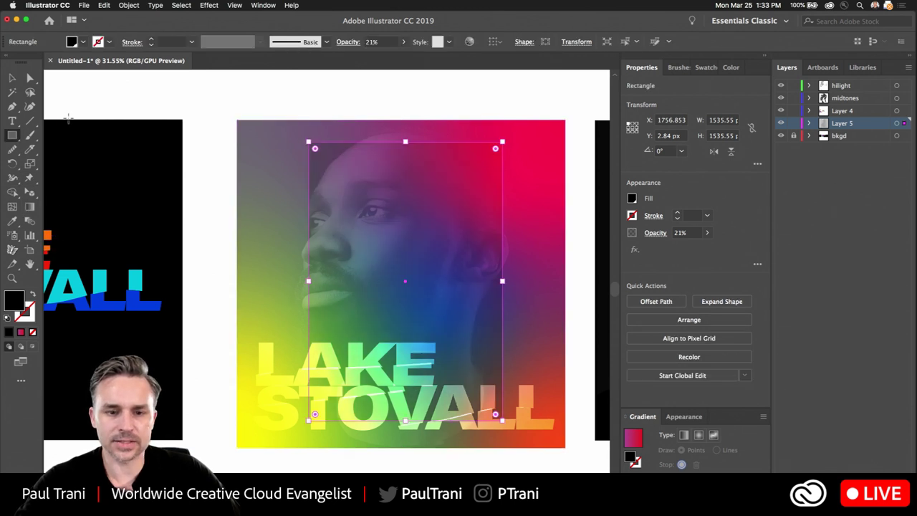
key("v")
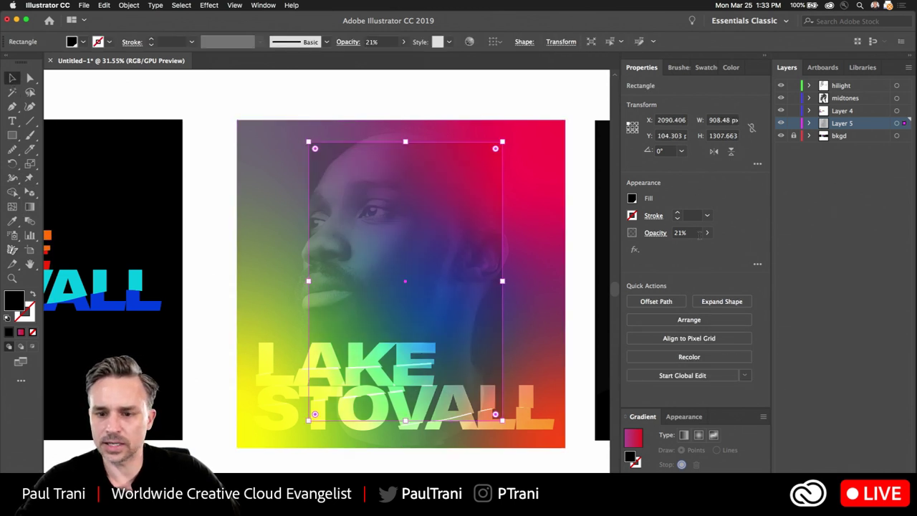
Give the rectangle 100% opacity, Normal blending mode and a solid green fill.
left_click_drag(857, 257, 857, 257)
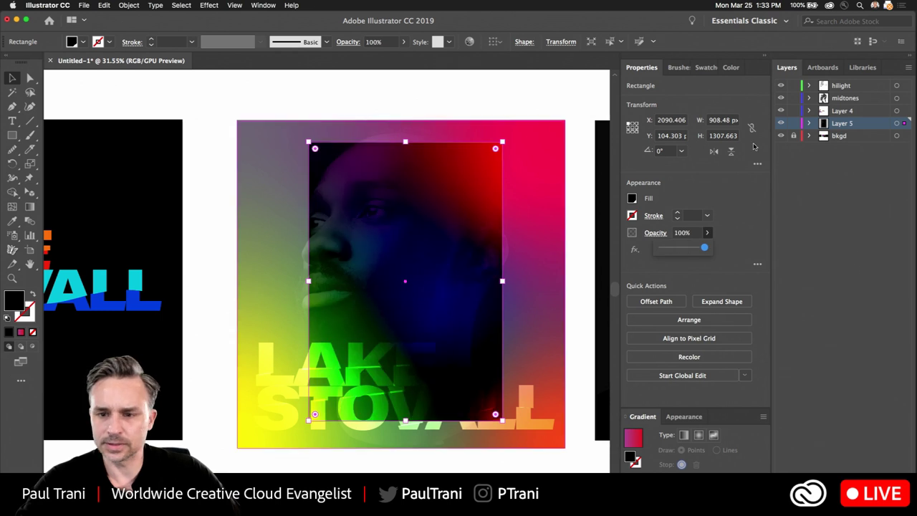
left_click(655, 233)
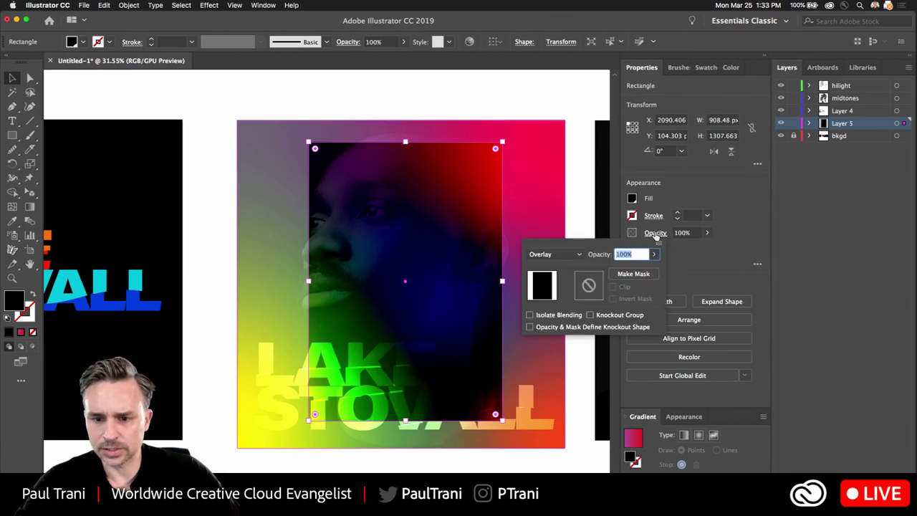
left_click(561, 257)
left_click(558, 268)
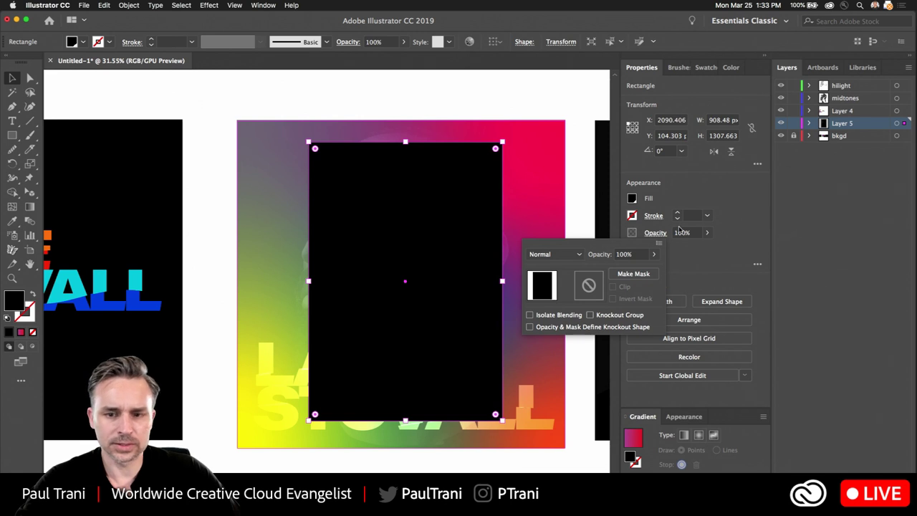
left_click(675, 201)
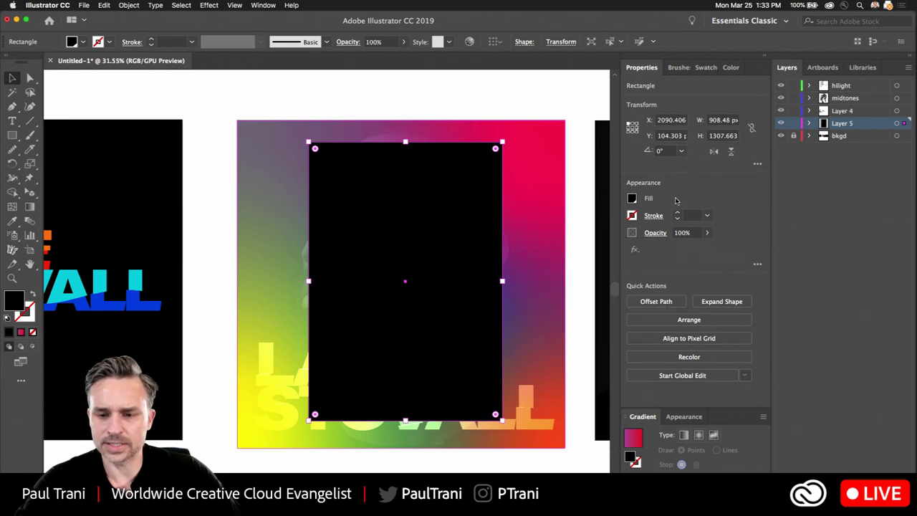
left_click(632, 199)
left_click(566, 242)
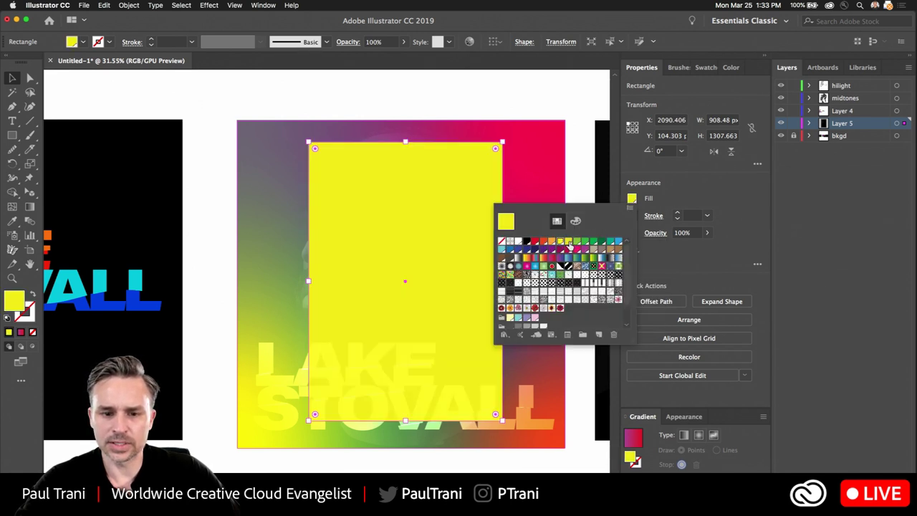
left_click(594, 242)
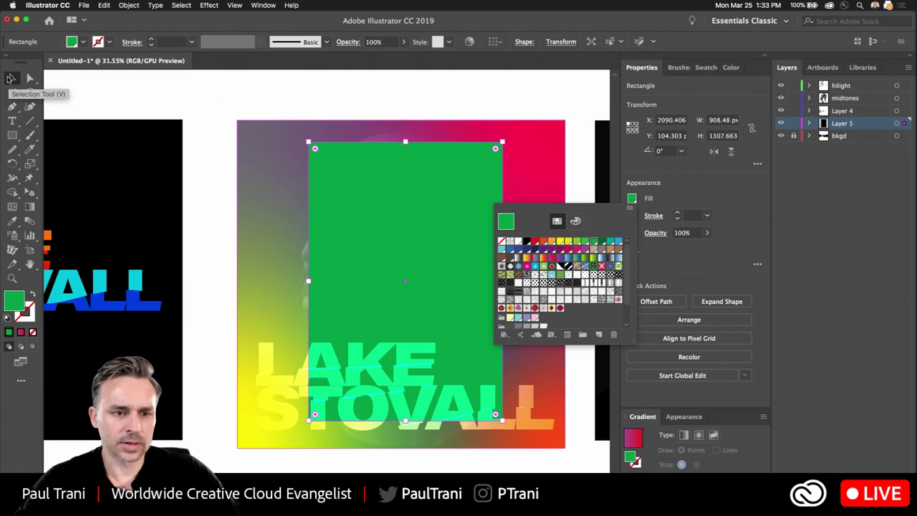
Shift the green rectangle left to the square's edge and use it as a clipping mask on the portrait copy.
left_click(11, 78)
left_click(280, 110)
left_click_drag(437, 218, 365, 212)
left_click(452, 225, "shift")
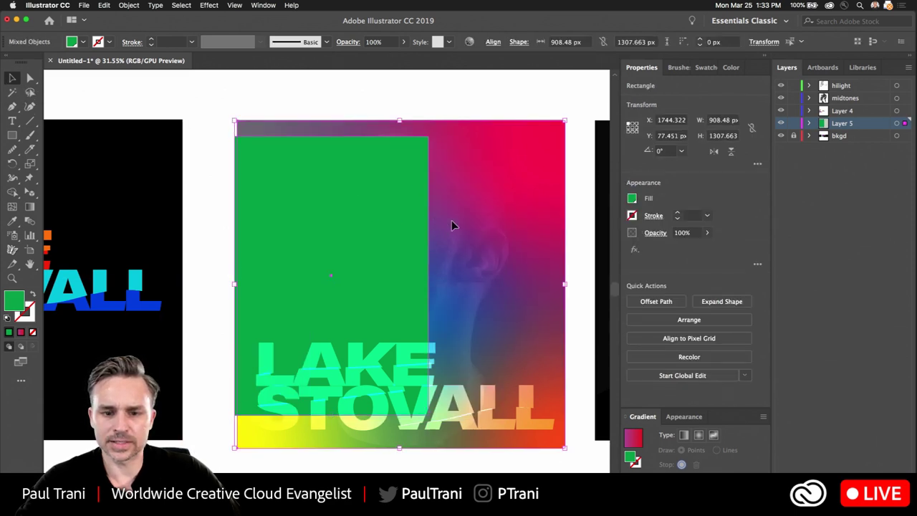
left_click(481, 136)
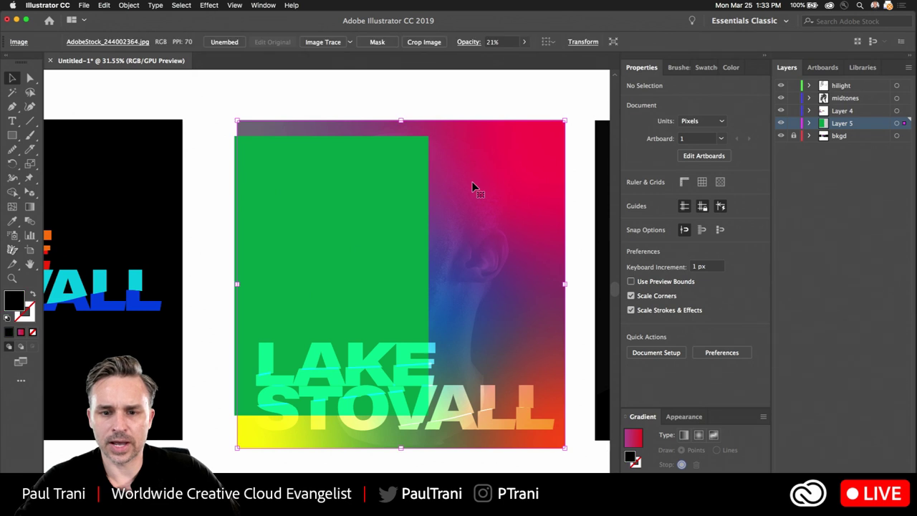
left_click(378, 245, "shift")
right_click(378, 245)
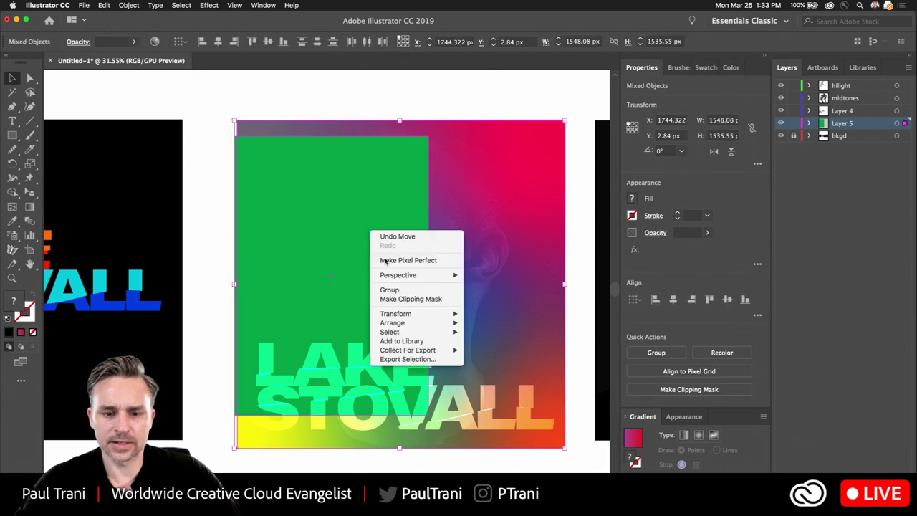
left_click(401, 300)
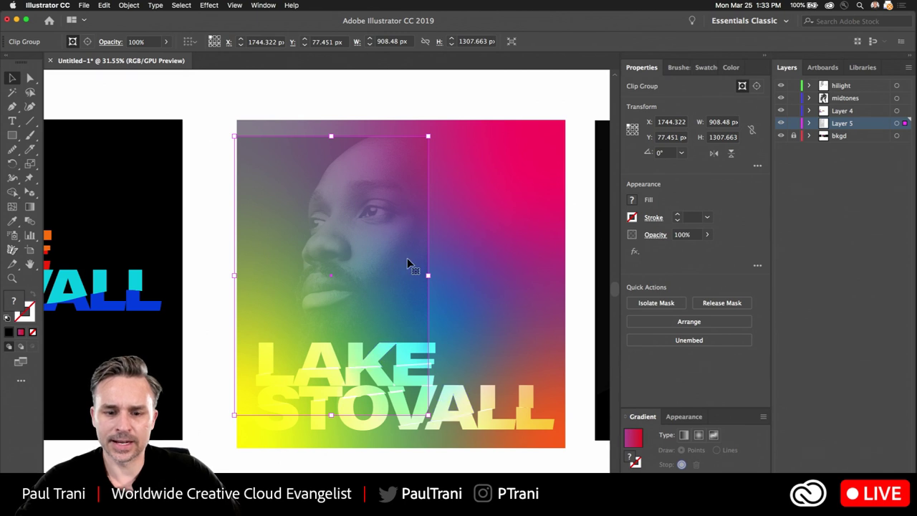
double_click(395, 212)
left_click(423, 142)
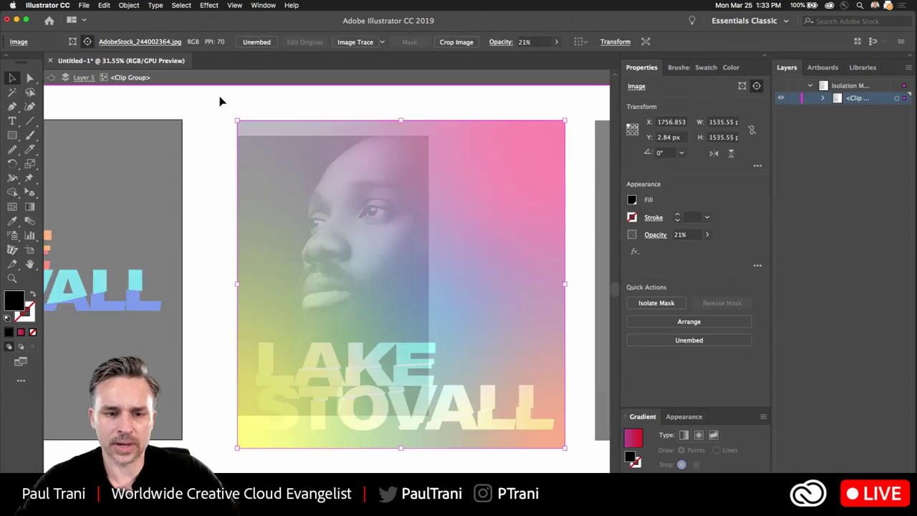
left_click(219, 98)
double_click(254, 164)
left_click(157, 103)
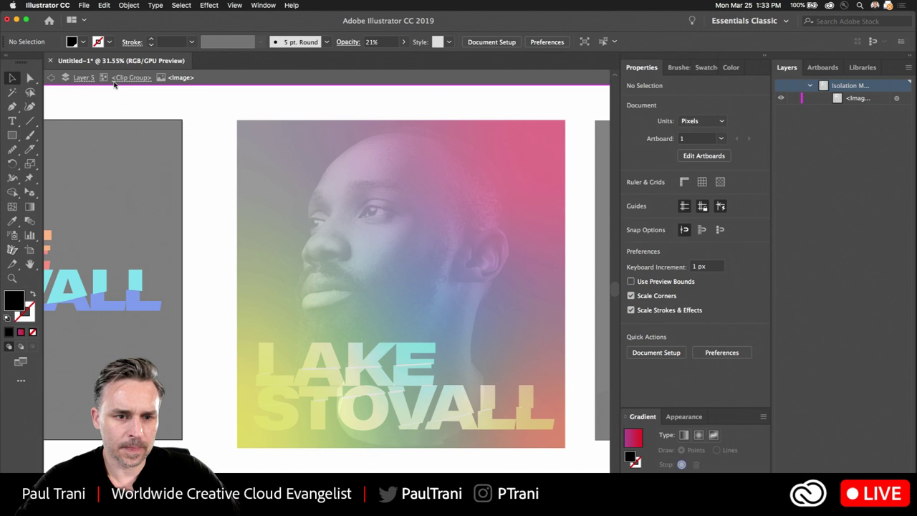
left_click(82, 78)
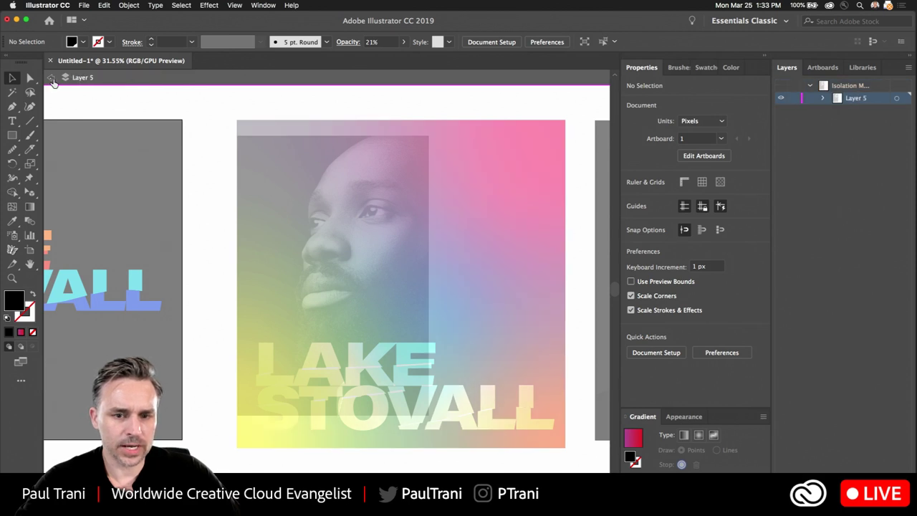
left_click(51, 78)
left_click(30, 78)
left_click(288, 150)
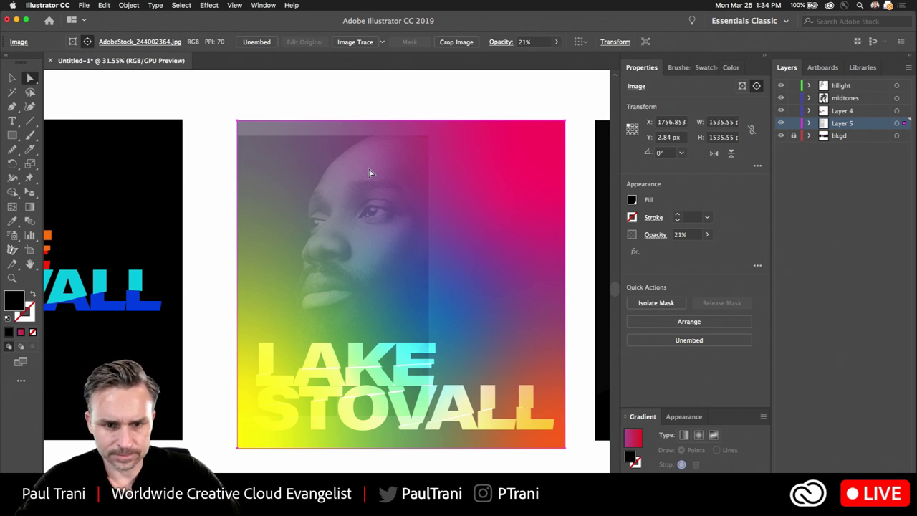
left_click(11, 79)
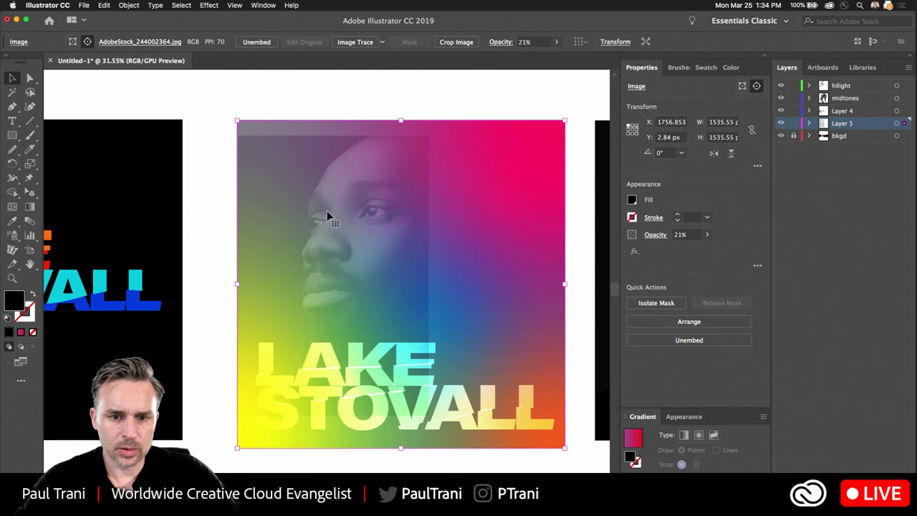
Isolate the clip group and try reshaping its mask into a diagonal slice by moving its corner anchors to the square's edges.
double_click(328, 213)
left_click_drag(233, 111, 445, 283)
left_click(29, 78)
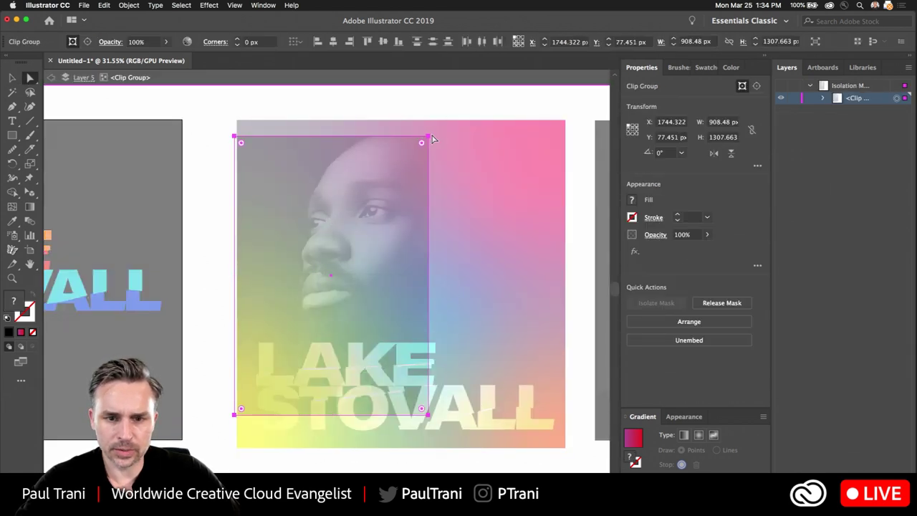
left_click_drag(429, 137, 237, 122)
left_click_drag(236, 414, 237, 451)
left_click_drag(428, 416, 450, 448)
left_click(51, 77)
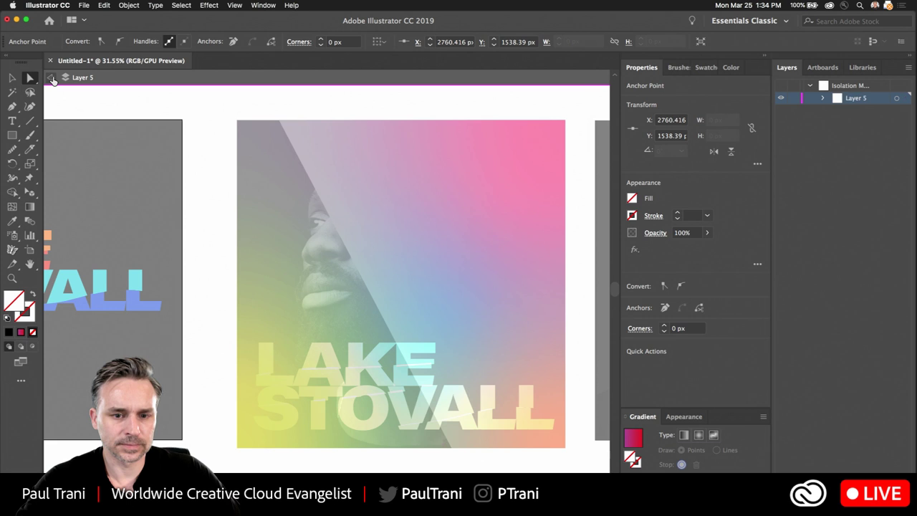
key("v")
left_click(287, 223)
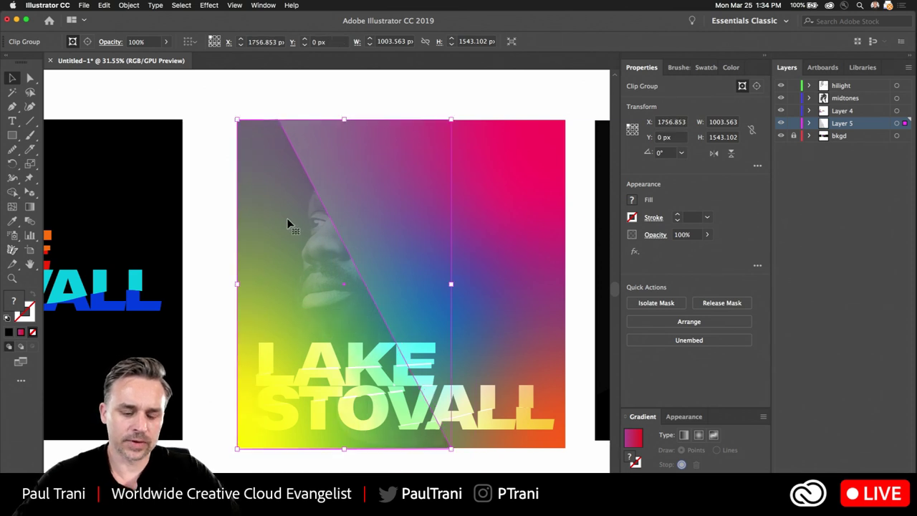
Undo the mask's corner moves back to the plain rectangular clipping shape.
double_click(288, 221)
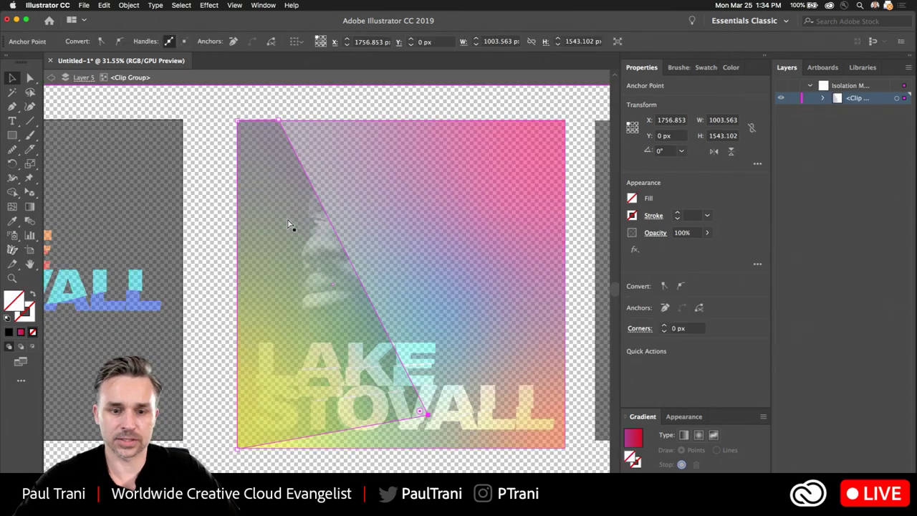
left_click(51, 79)
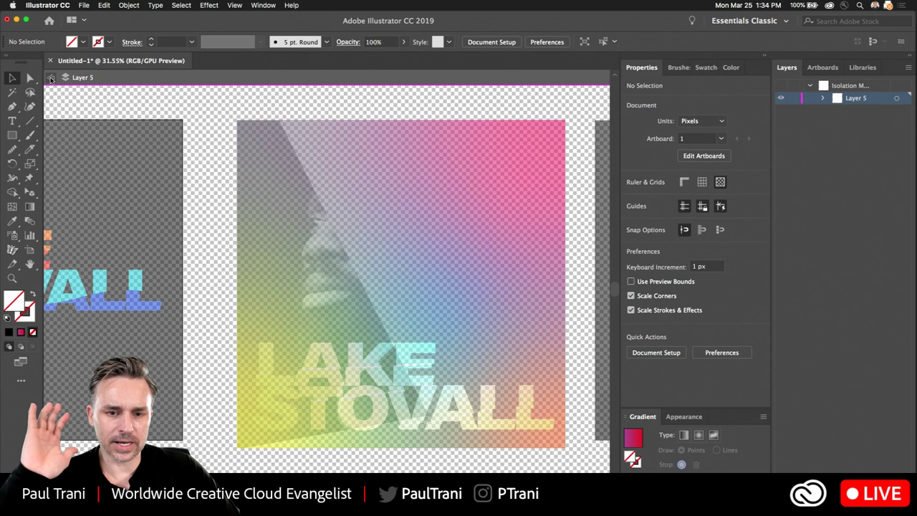
key("super+z")
key("super+z")
key("super+z")
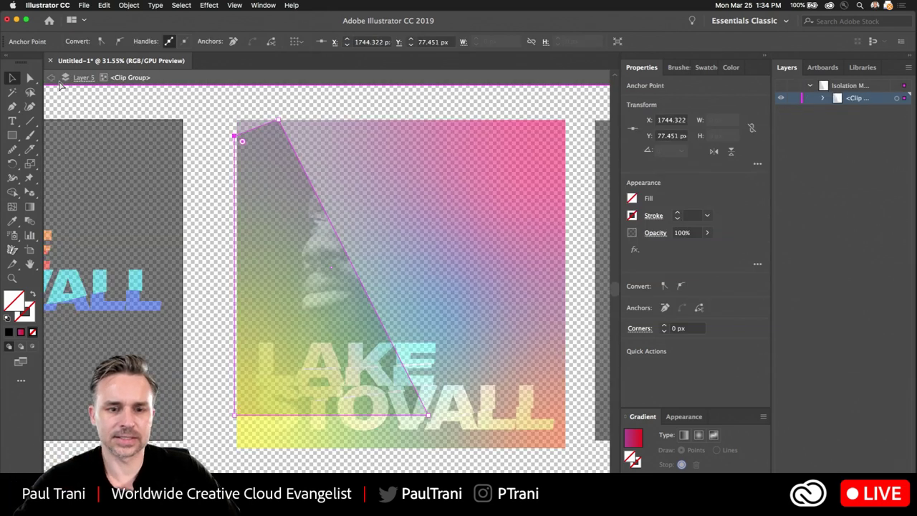
key("super+z")
Move the mask's upper-right corner about 529 px left and 103 px up, raise its upper-left corner above the artboard, and leave isolation.
left_click(30, 77)
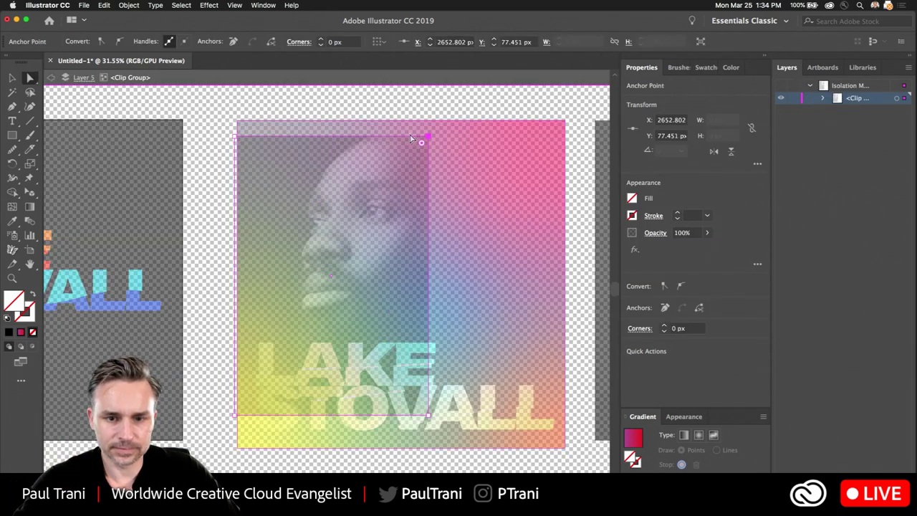
left_click_drag(428, 136, 316, 114)
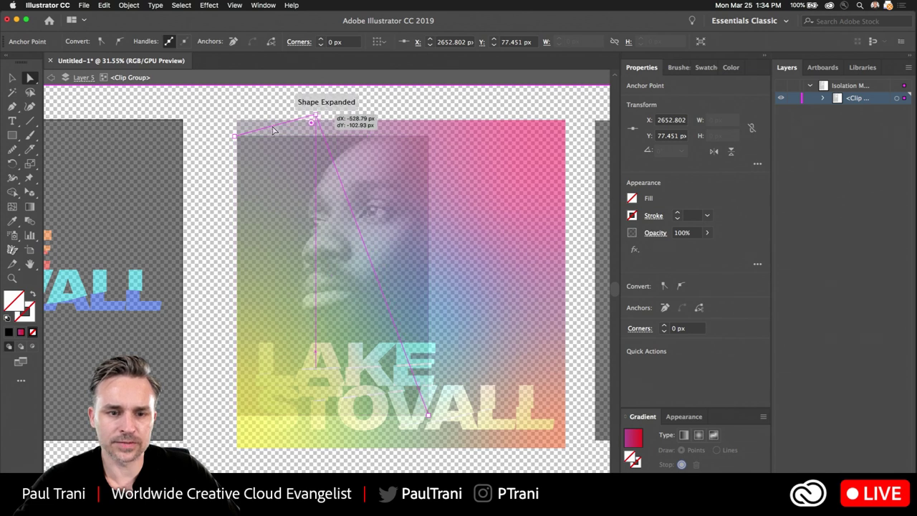
left_click(233, 112)
left_click(242, 139)
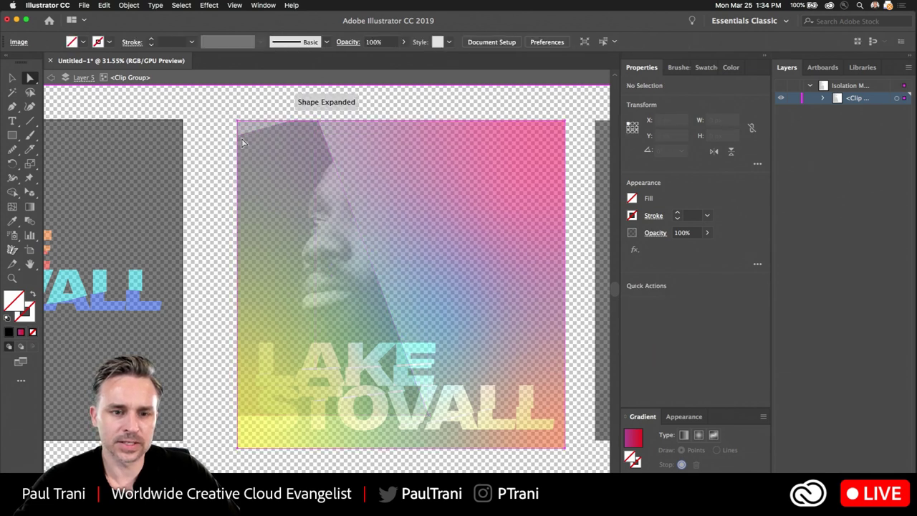
left_click(237, 136)
left_click_drag(238, 141, 235, 115)
left_click(48, 81)
left_click(48, 80)
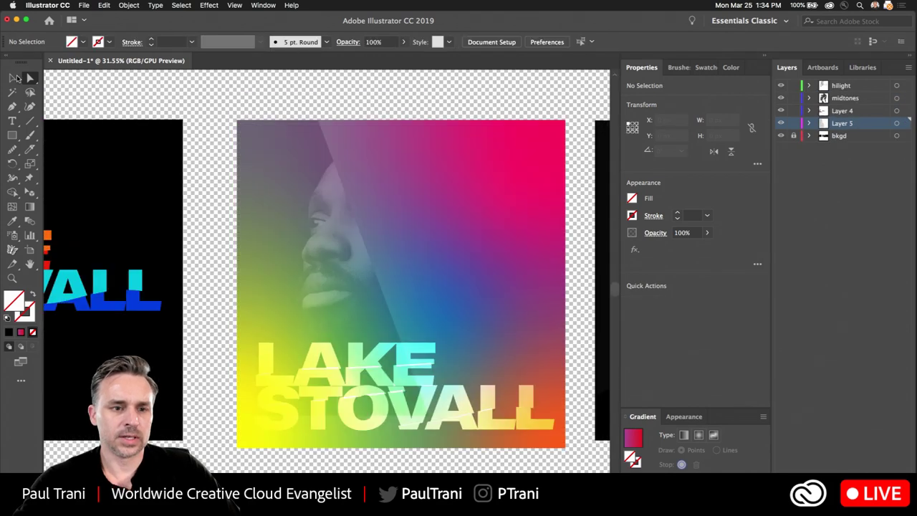
Return to the Selection tool and hide the transparency grid.
left_click(12, 77)
left_click(235, 5)
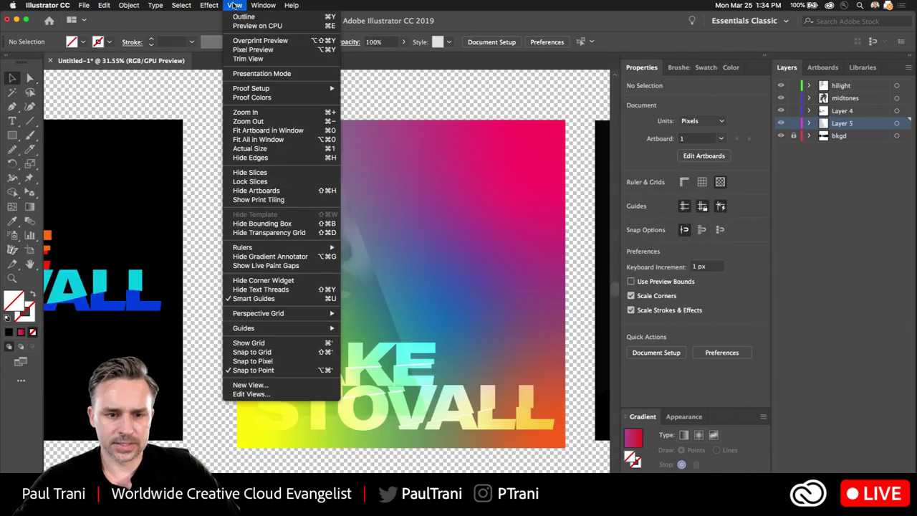
left_click(269, 232)
Duplicate the left portrait slice a short distance to the right and isolate the copied clip group.
scroll(219, 90, "right", 3)
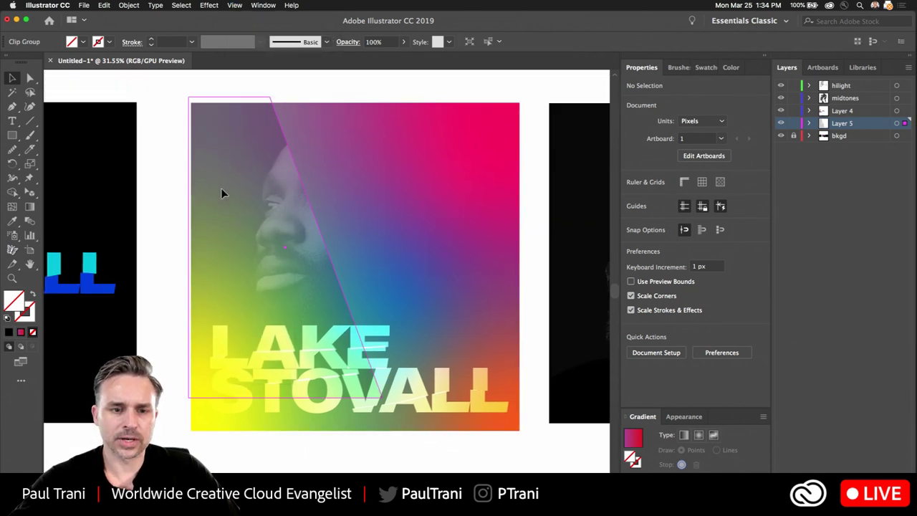
left_click_drag(230, 214, 304, 205)
double_click(299, 120)
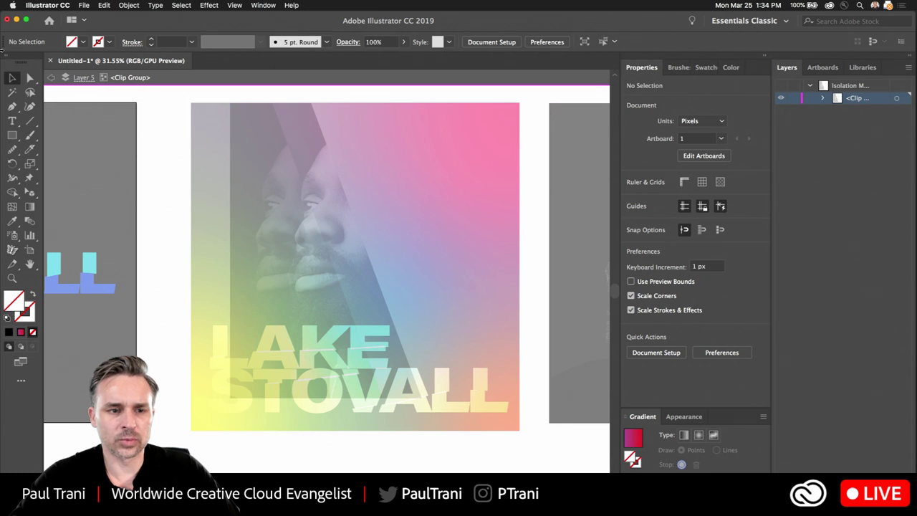
Move the copied mask's upper-right corner to about X 2997, Y -37 px and its lower-left corner to about X 2662, Y 1385 px.
left_click(31, 78)
left_click(308, 110)
left_click(303, 115)
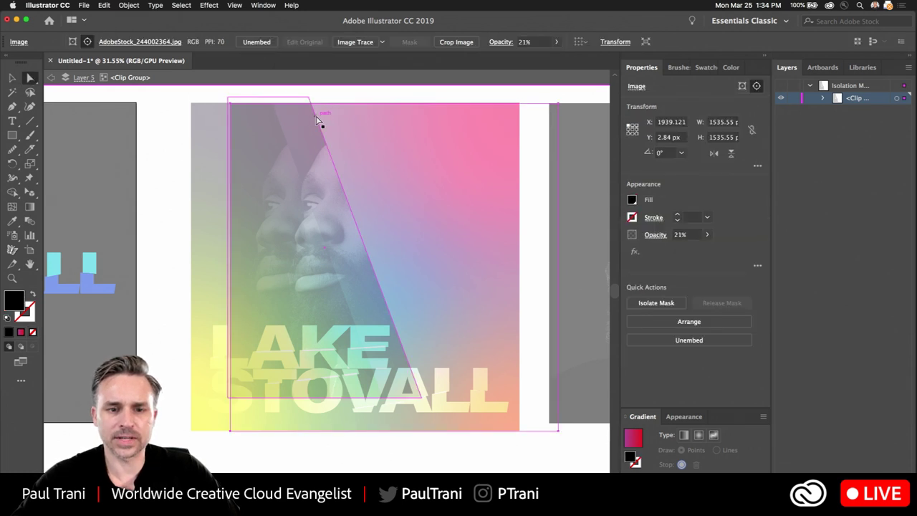
left_click(308, 97)
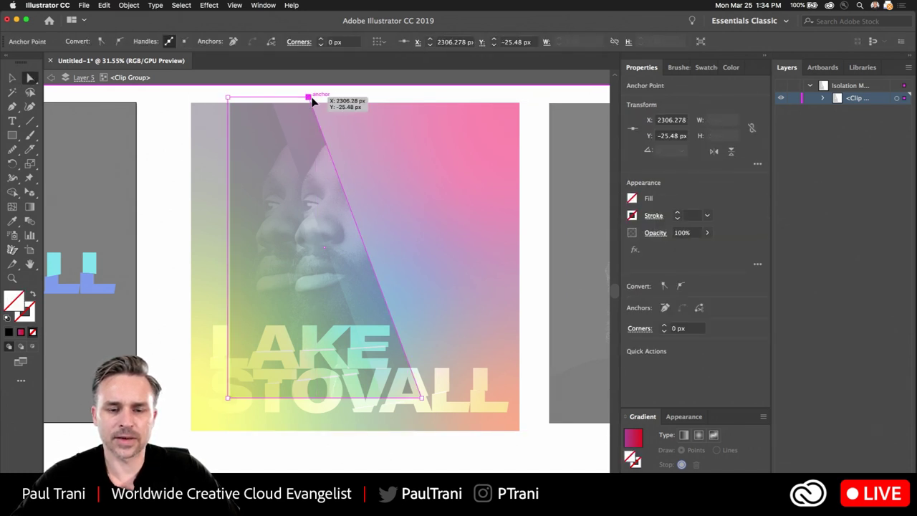
left_click_drag(308, 97, 456, 94)
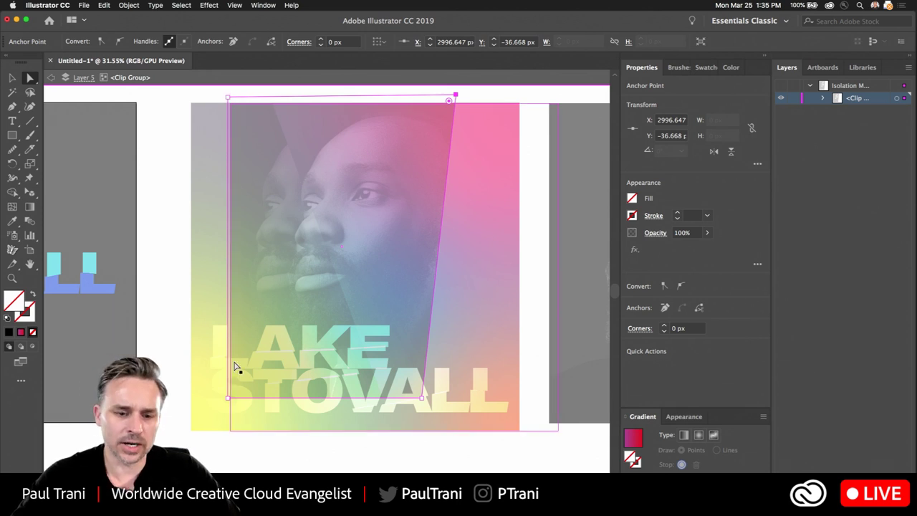
left_click_drag(228, 398, 384, 396)
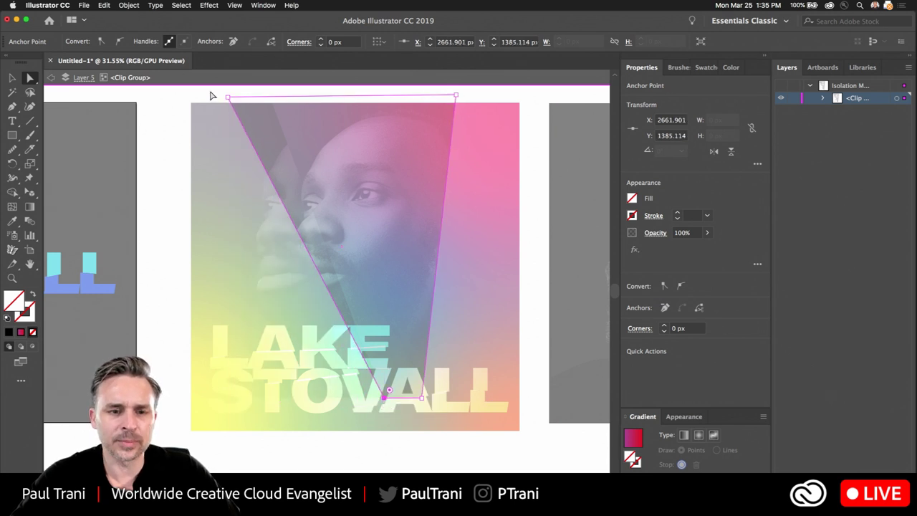
Move the mask's upper-left corner to about X 2124, Y -37 px to form a wedge, and leave isolation.
left_click_drag(228, 95, 265, 96)
key("v")
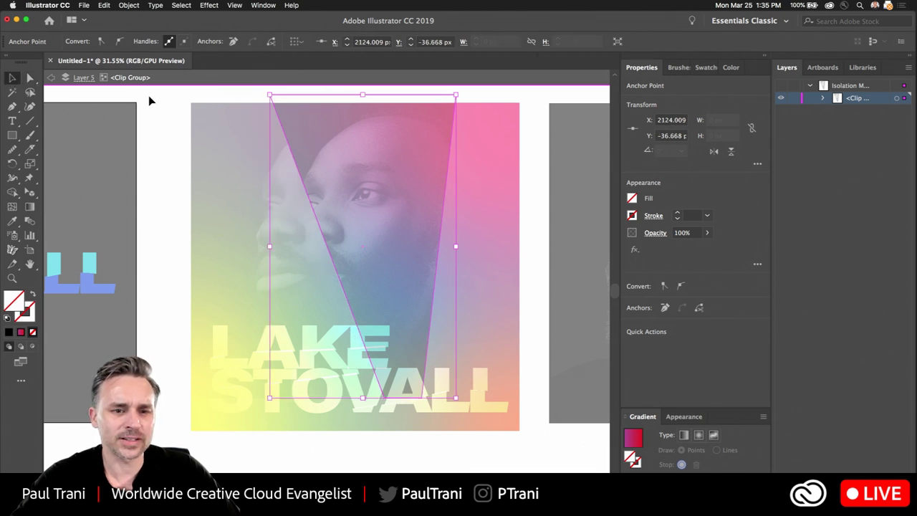
left_click(54, 91)
left_click(52, 78)
left_click(53, 79)
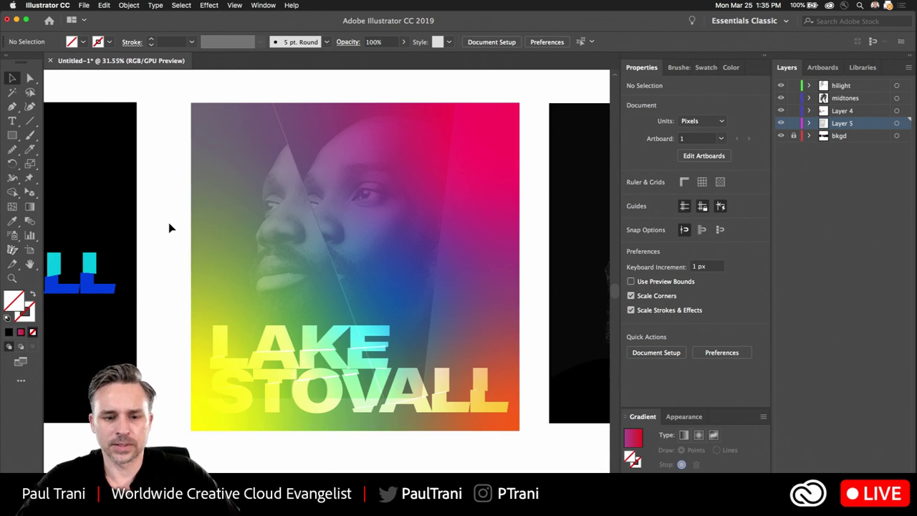
Duplicate the wedge-shaped portrait slice about 180 px right and 11 px down, and isolate the copy.
left_click(361, 157)
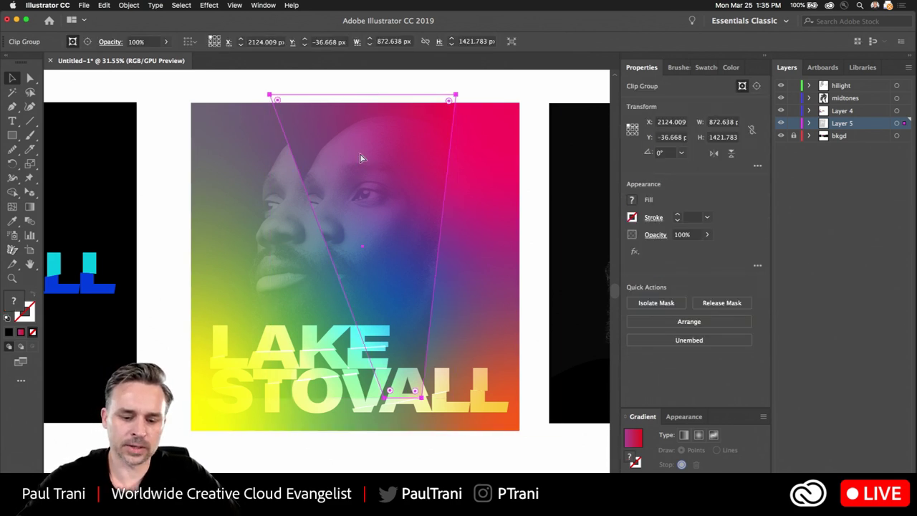
key("super+z")
key("super+z")
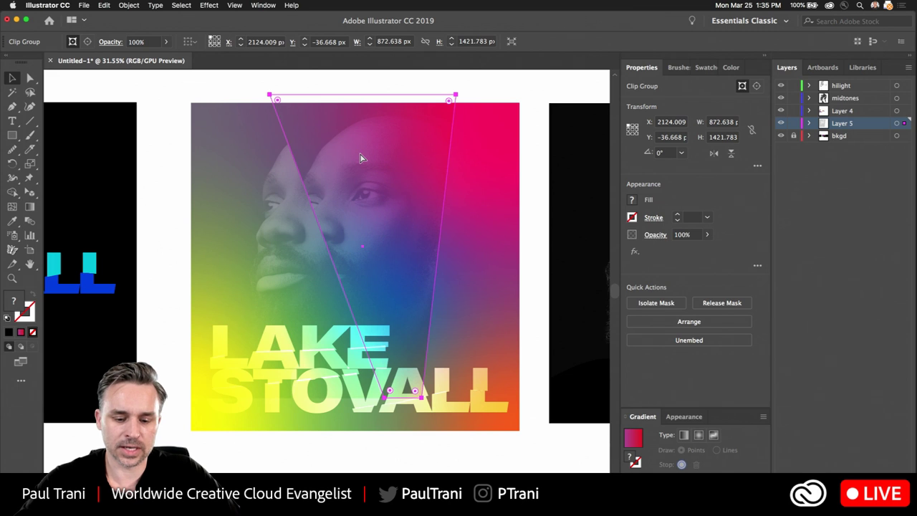
left_click_drag(352, 156, 341, 177)
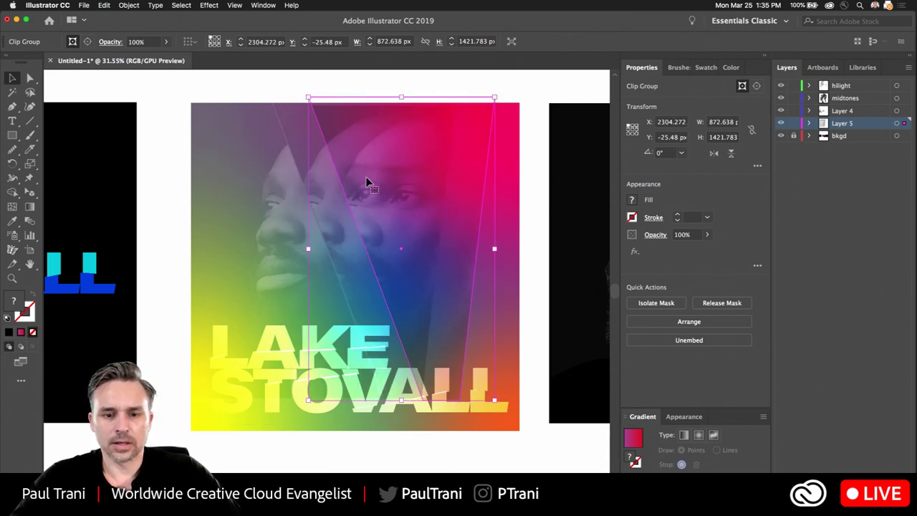
double_click(365, 178)
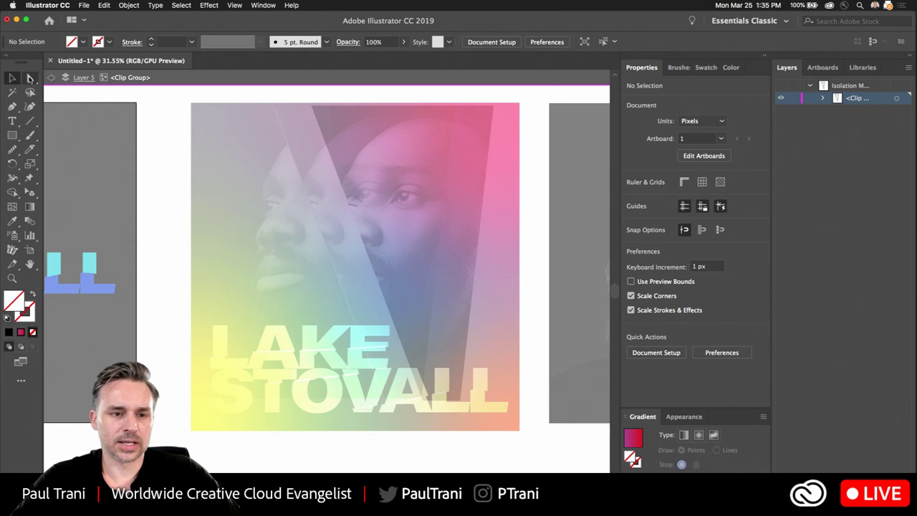
Reshape the copied mask with its upper-right corner at about X 3417, Y 1246 px and its other top corner at Y -171 px, leaving isolation.
left_click(417, 129)
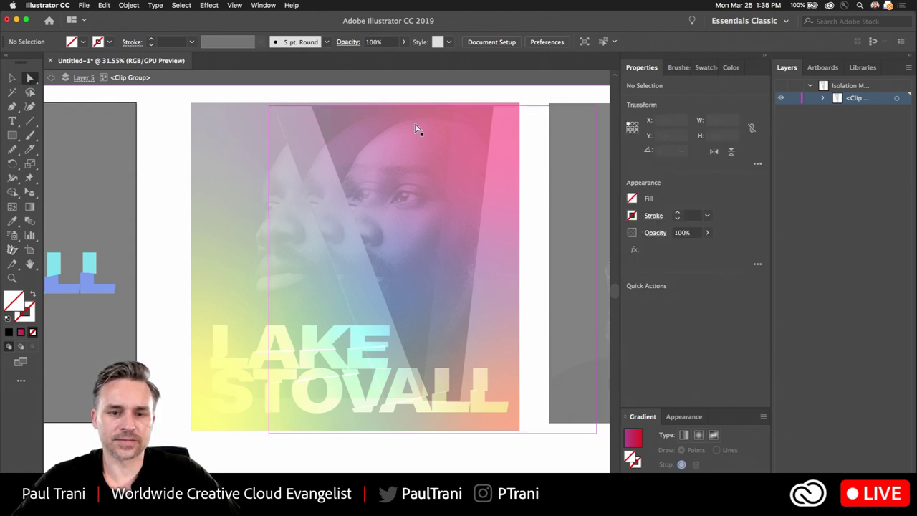
left_click(329, 120)
left_click(371, 262)
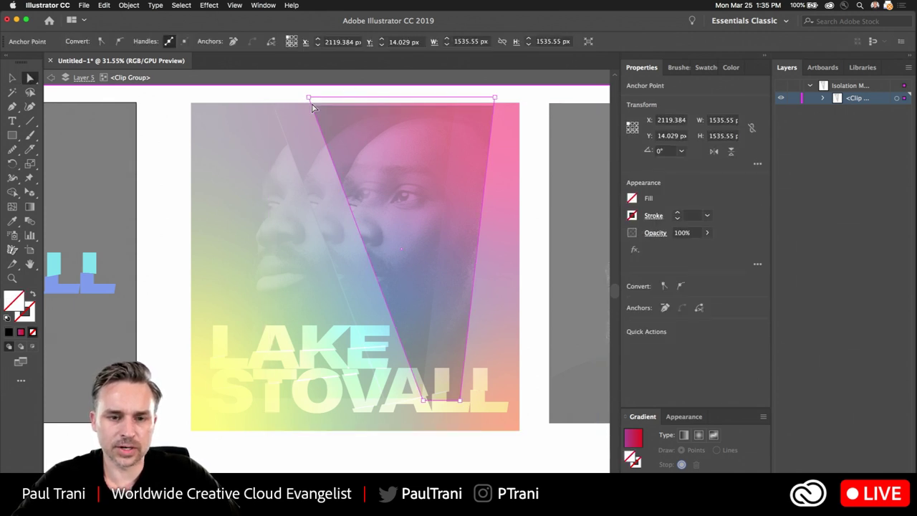
left_click_drag(311, 98, 547, 373)
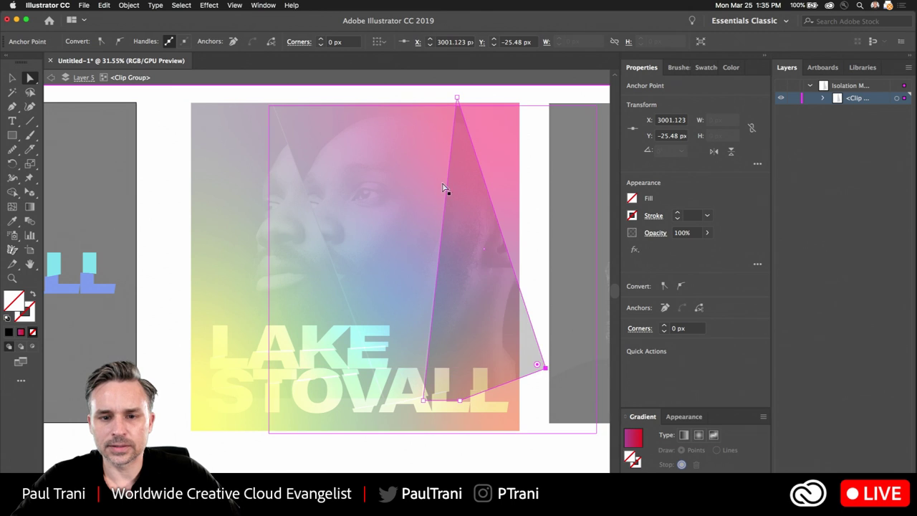
mouse_move(458, 95)
left_mouse_down()
mouse_move(485, 86)
mouse_move(469, 84)
mouse_move(467, 111)
left_mouse_up()
key("Escape")
left_click(332, 102)
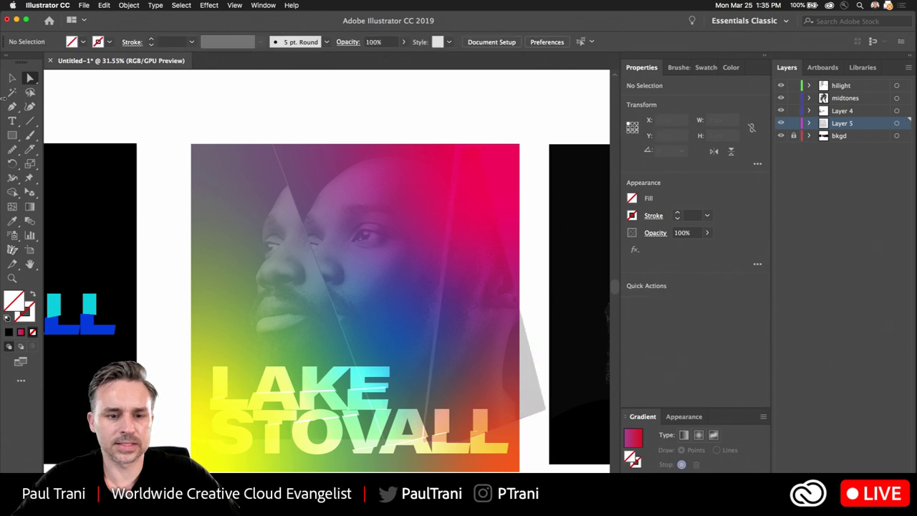
Pull the right slice's protruding mask corner in to about X 3292, Y 1385 px, raise its top corner slightly, and deselect it.
left_click(495, 384)
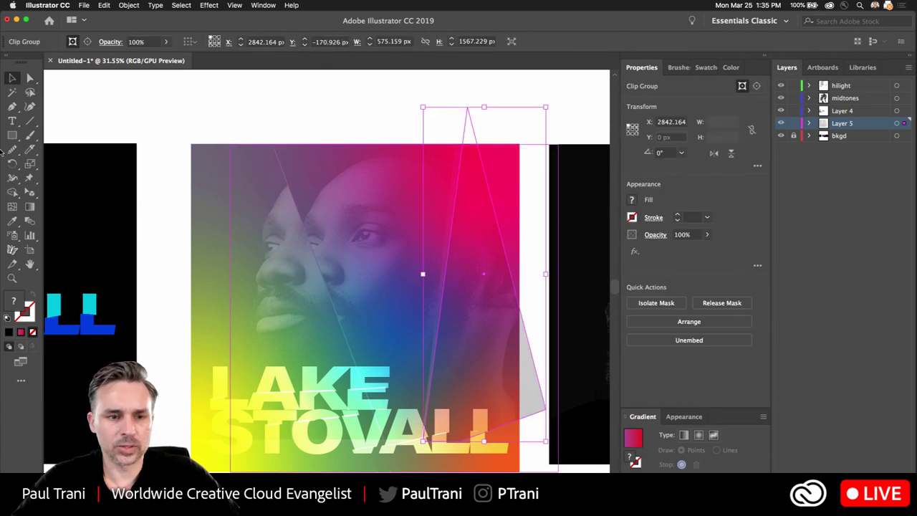
left_click(31, 78)
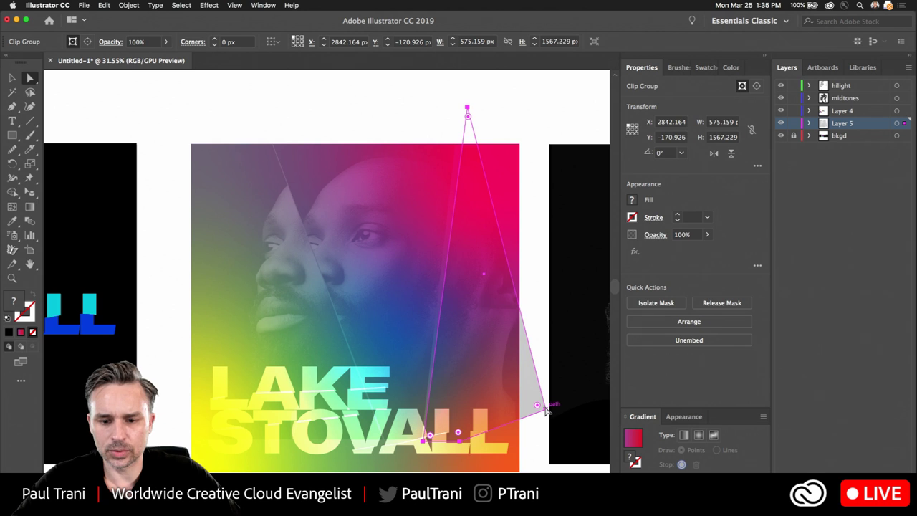
left_click_drag(549, 415, 519, 439)
key("super+z")
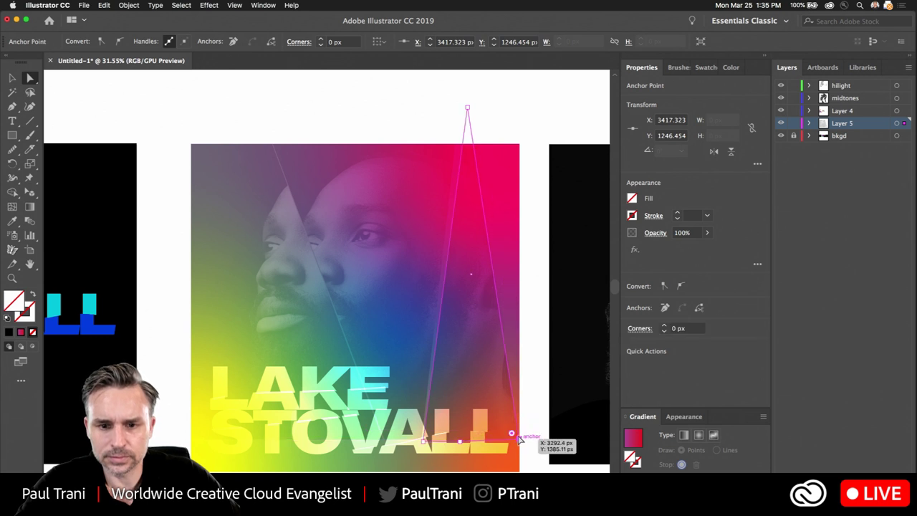
mouse_move(467, 108)
left_mouse_down()
mouse_move(490, 88)
mouse_move(481, 82)
mouse_move(477, 93)
left_mouse_up()
left_click(327, 139)
key("space")
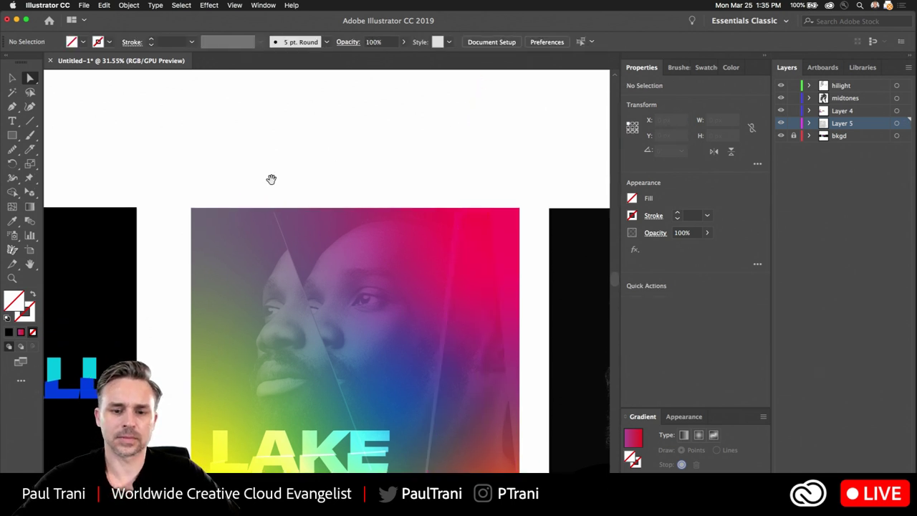
left_click_drag(271, 179, 287, 85)
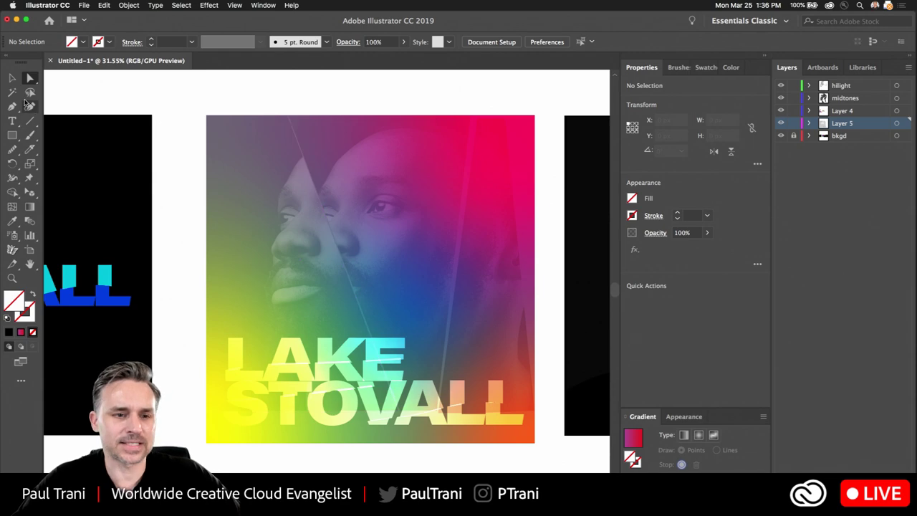
left_click(13, 78)
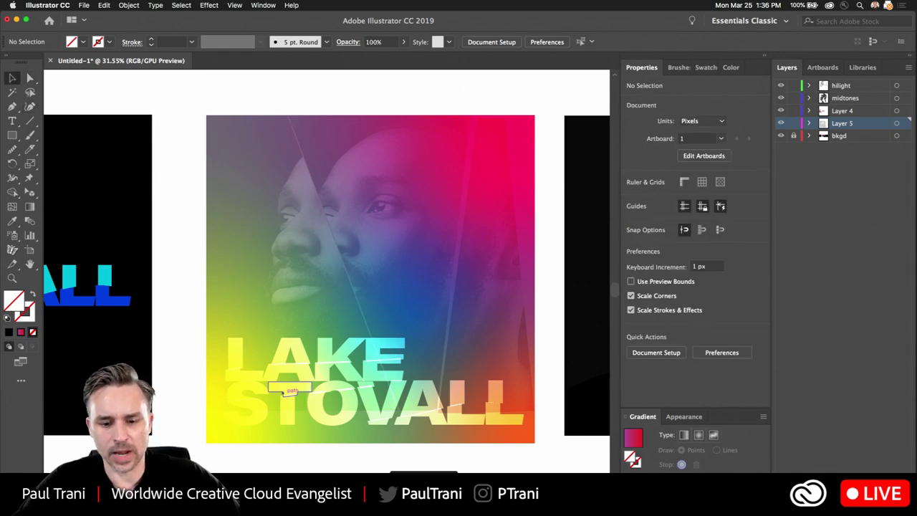
Switch to Chrome, look through the Adobe Blog album art design challenge page, and return to Illustrator.
left_click(463, 493)
scroll(210, 217, "up", 20)
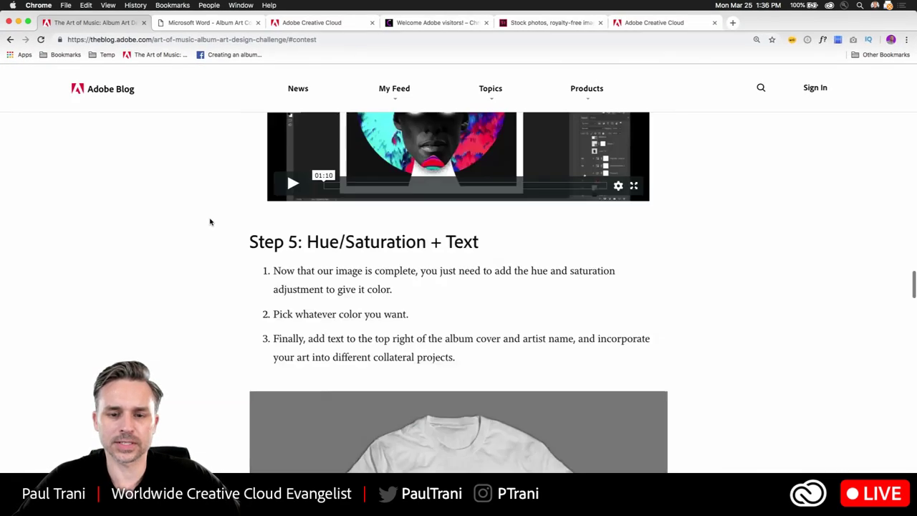
scroll(214, 226, "up", 15)
scroll(215, 225, "down", 8)
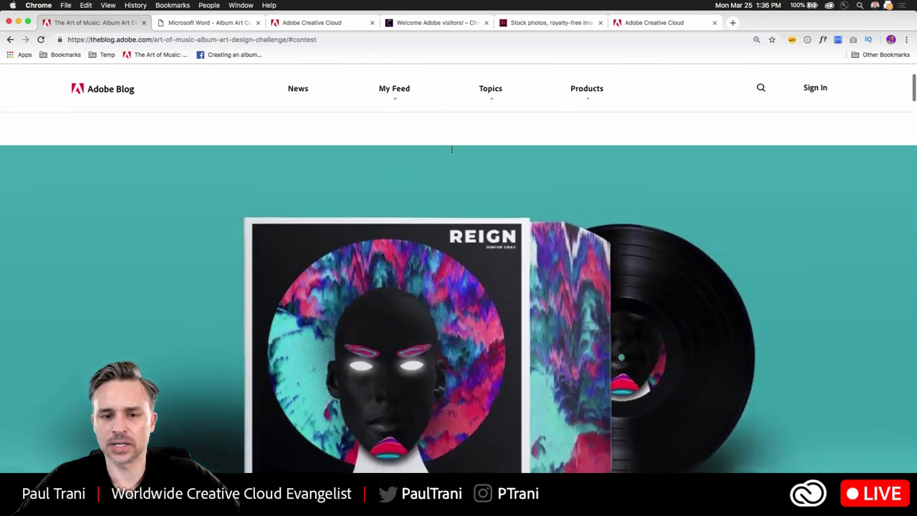
scroll(387, 213, "down", 10)
scroll(384, 213, "up", 4)
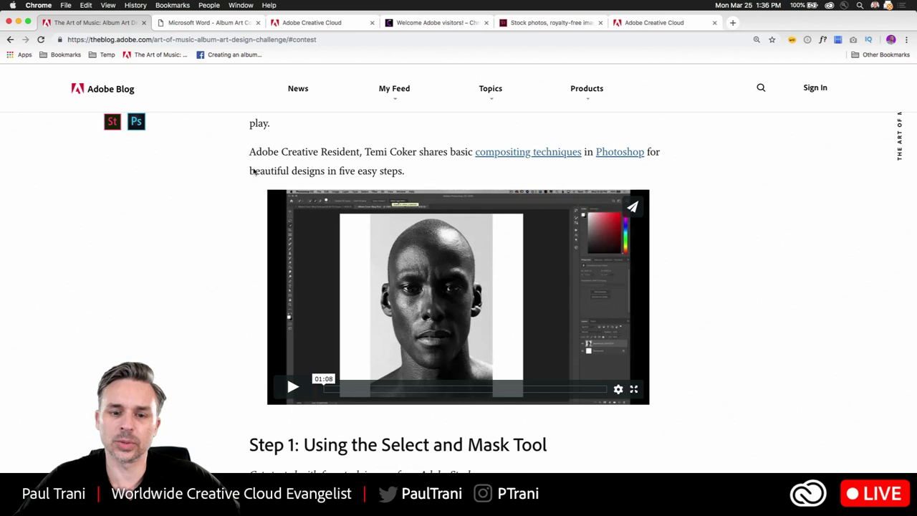
left_click(18, 23)
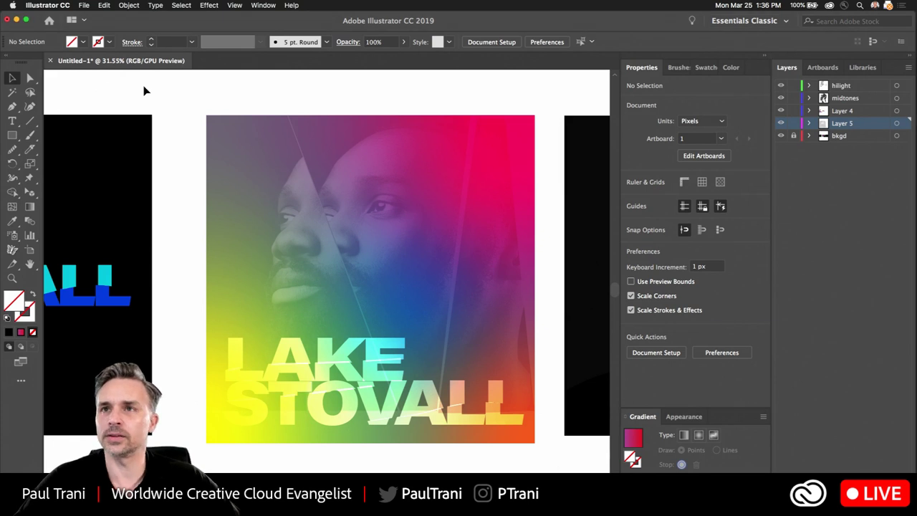
left_click(358, 161)
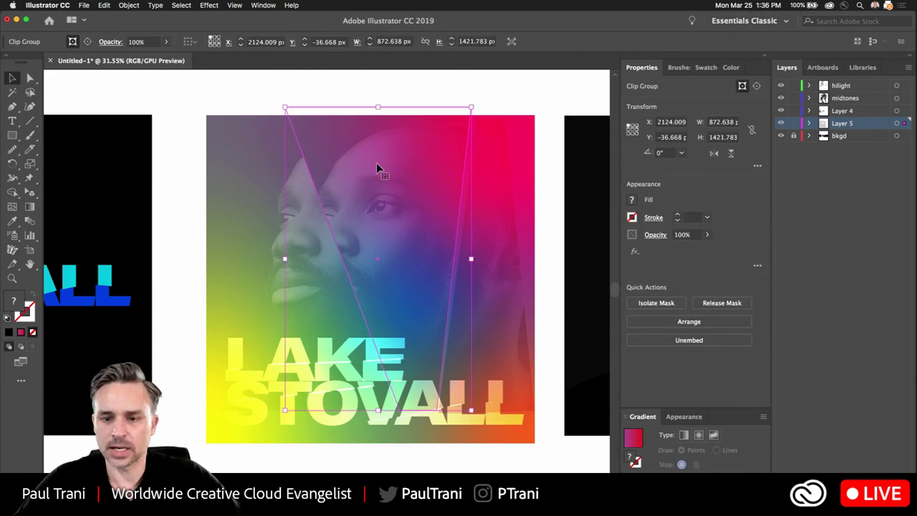
left_click(652, 235)
left_click(550, 258)
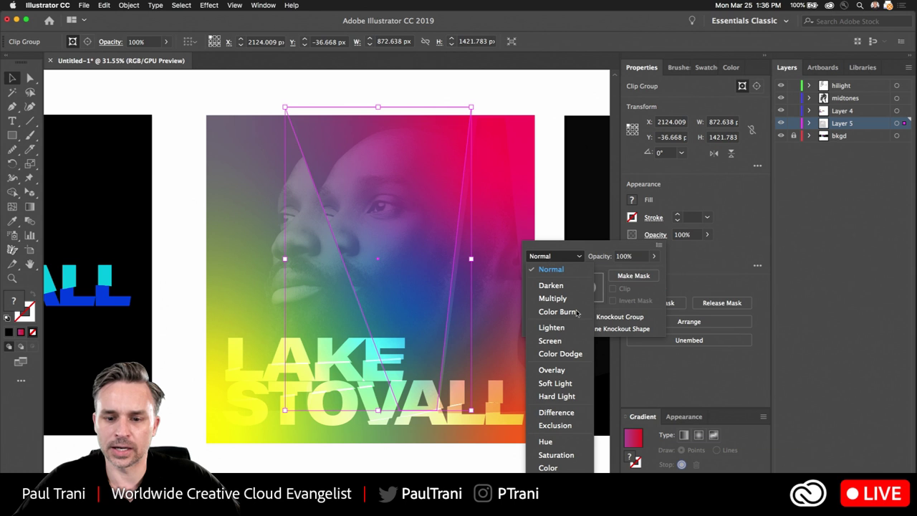
left_click(309, 156)
left_click(430, 204)
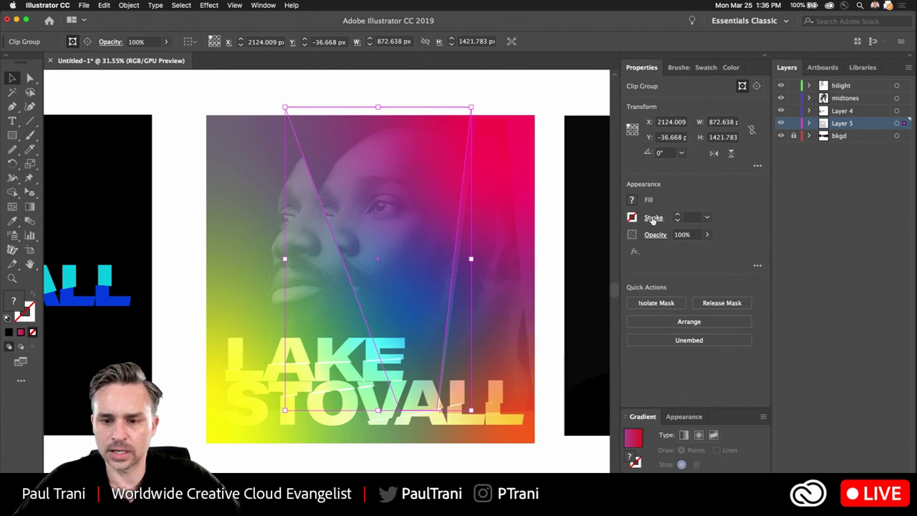
Isolate the central wedge slice and set its portrait image's opacity to 66%, keeping Overlay blending.
double_click(369, 210)
left_click(270, 229)
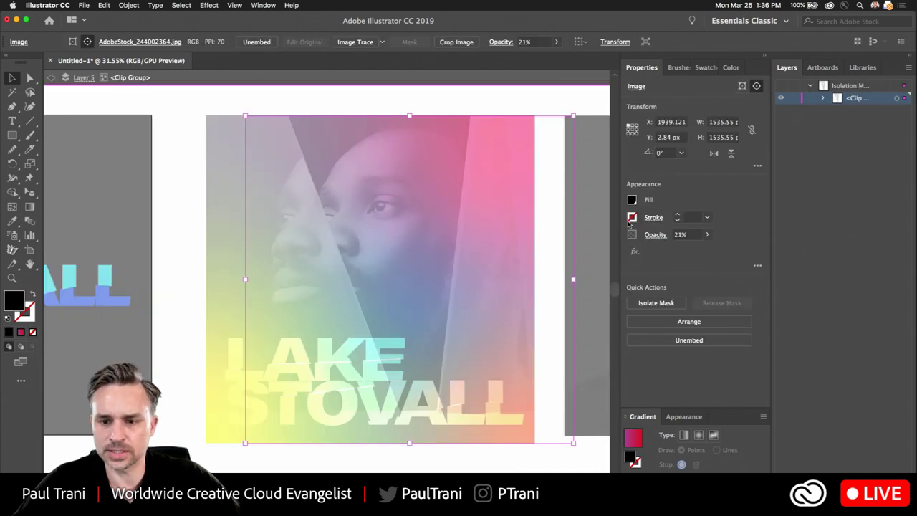
left_click(652, 235)
left_click(555, 256)
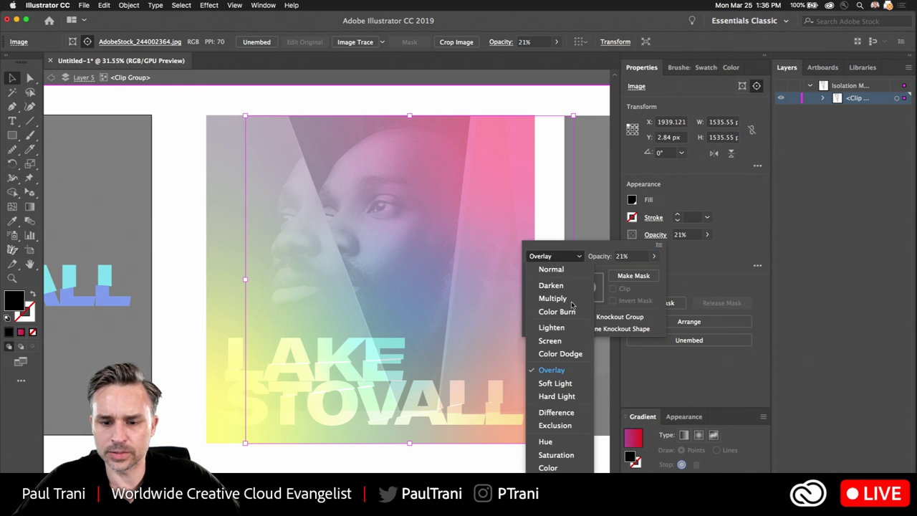
left_click(564, 372)
left_click(729, 248)
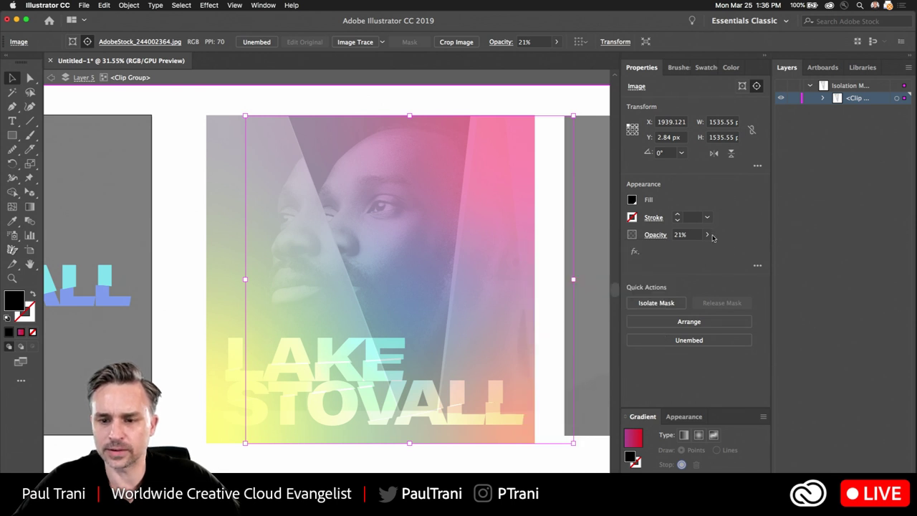
left_click(691, 251)
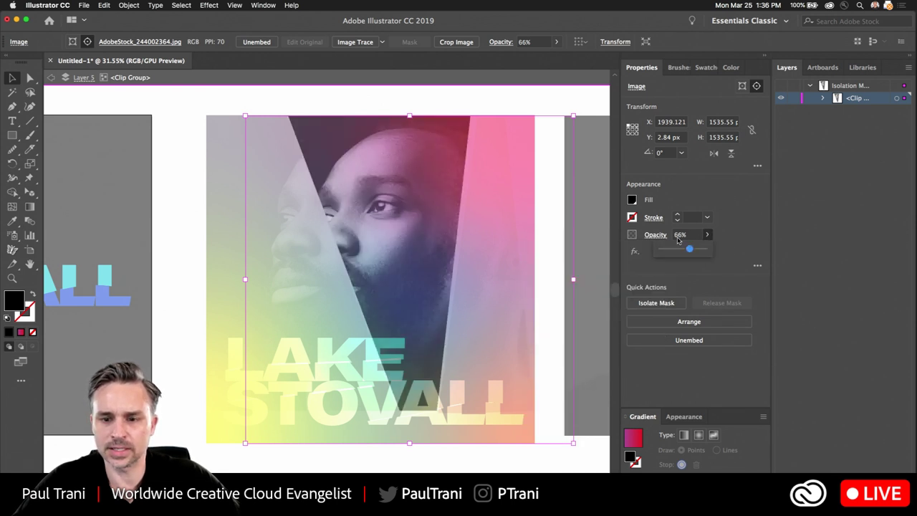
Change the central portrait image's blend mode to Soft Light.
left_click(654, 236)
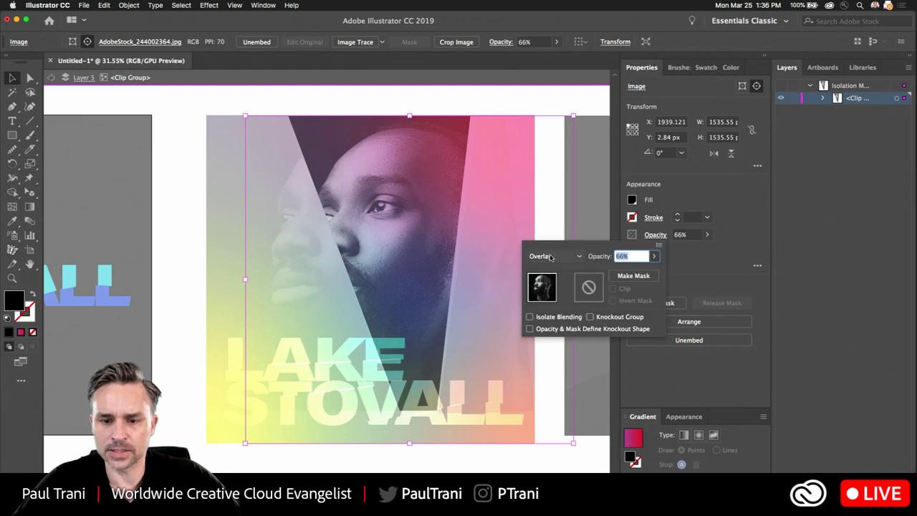
left_click(552, 256)
left_click(556, 384)
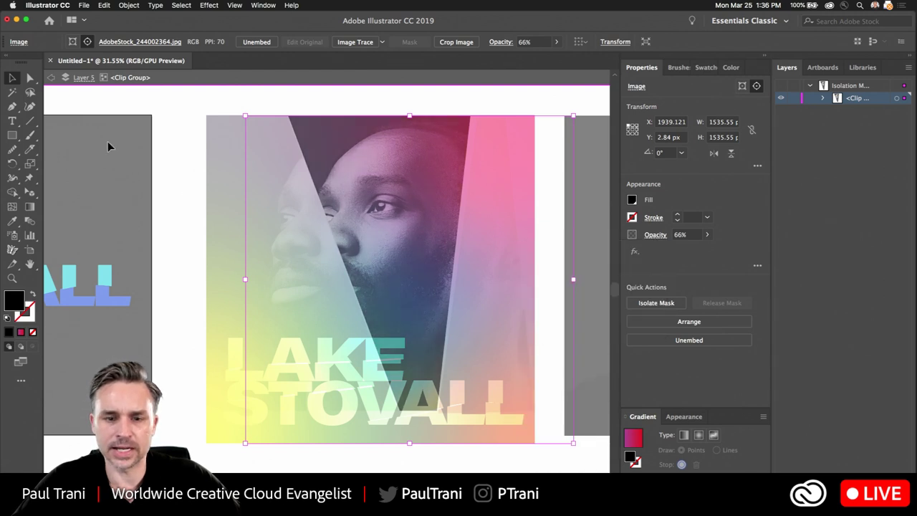
Exit isolation mode for the central portrait slice and leave the gradient cover artwork deselected.
left_click(52, 79)
left_click(52, 79)
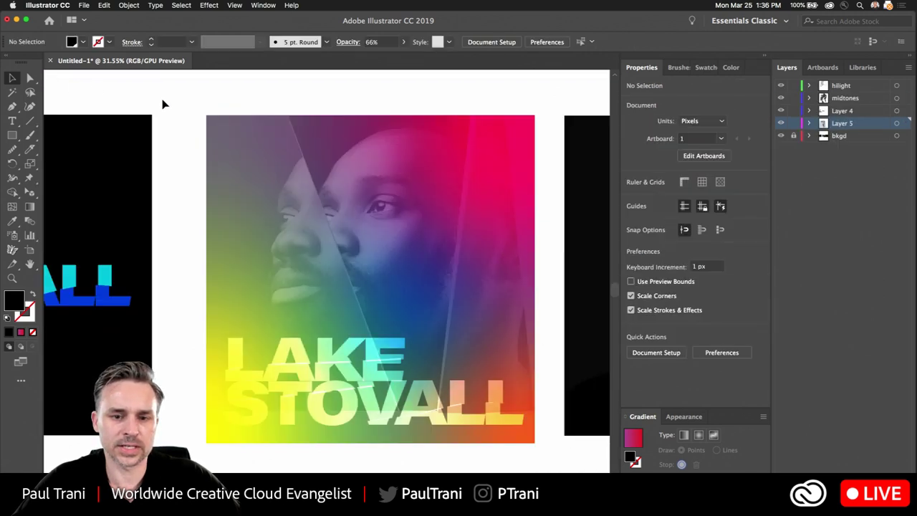
left_click(336, 184)
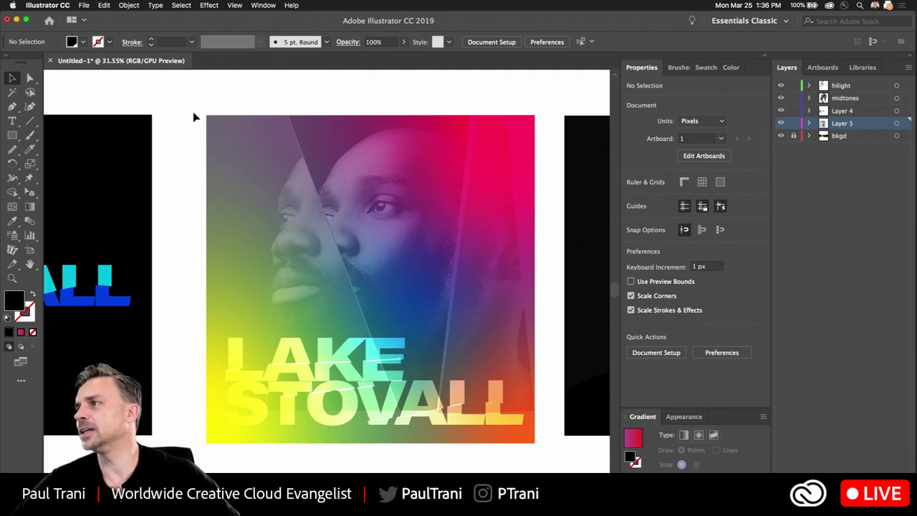
Look over the neighbouring artboards with the glitch lettering, the gradient cover and the black-and-white portrait.
left_click_drag(139, 173, 522, 169)
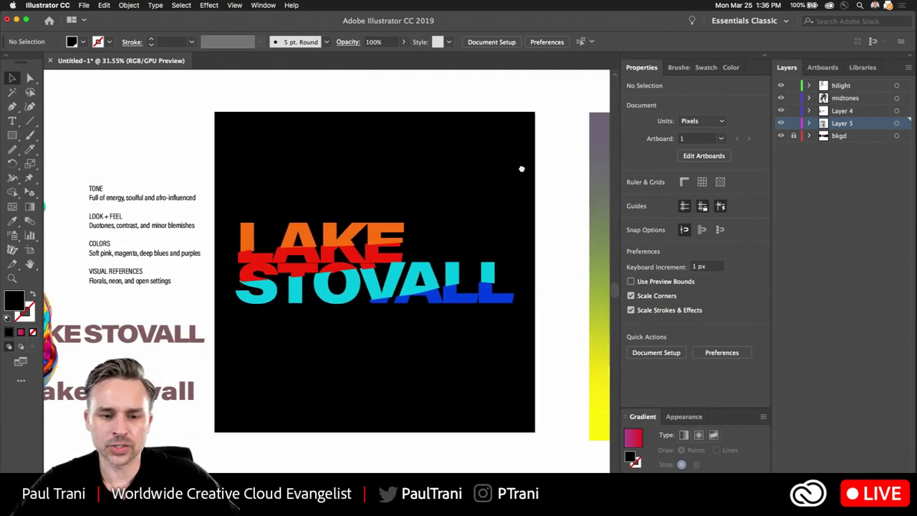
mouse_move(156, 332)
left_mouse_down()
mouse_move(294, 306)
mouse_move(101, 347)
left_mouse_up()
left_click_drag(397, 302, 199, 263)
left_click_drag(371, 259, 26, 267)
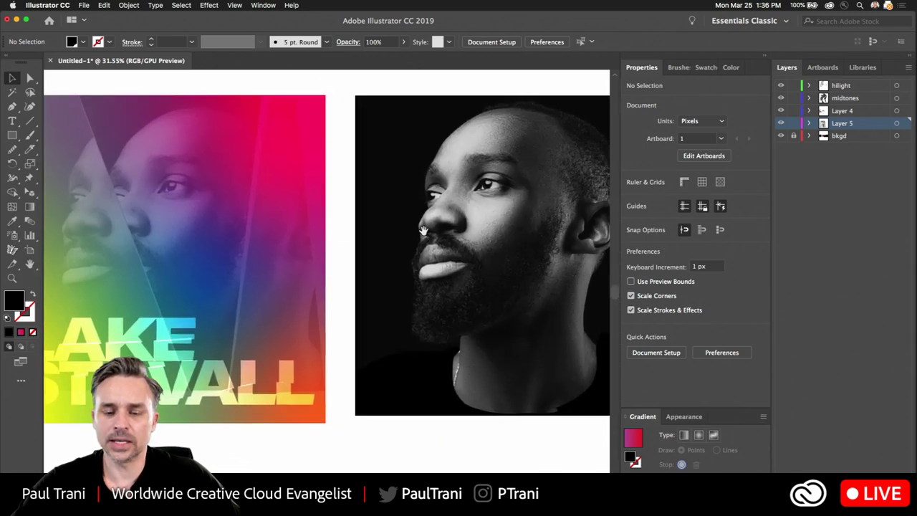
left_click_drag(158, 230, 359, 223)
left_click_drag(525, 232, 166, 225)
left_click_drag(61, 275, 447, 272)
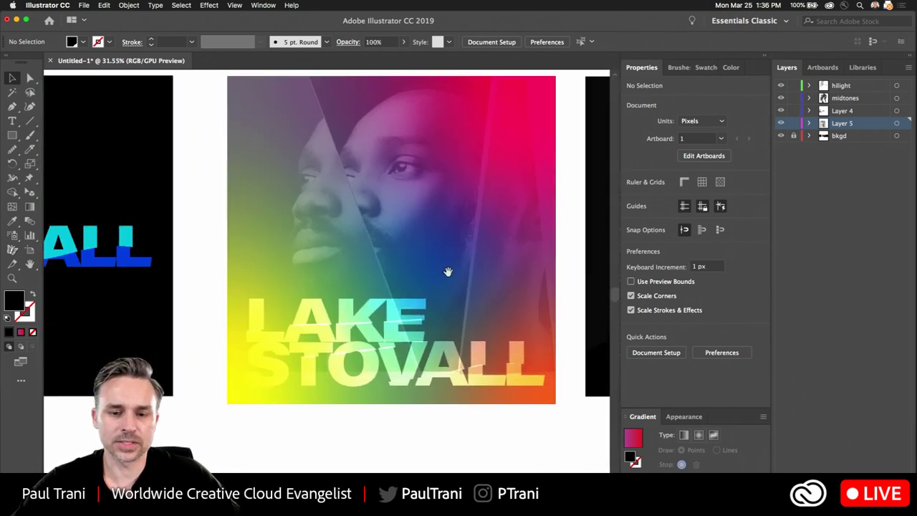
Bring the bold uppercase artist-name text from the design notes onto the black-and-white portrait, at about X 3731, Y 1061 px.
left_click_drag(164, 265, 467, 265)
left_click_drag(234, 260, 434, 260)
mouse_move(249, 279)
left_mouse_down()
mouse_move(311, 344)
mouse_move(340, 401)
mouse_move(582, 403)
left_mouse_up()
left_click_drag(461, 337, 53, 305)
left_click_drag(119, 367, 498, 326)
left_click_drag(451, 189, 235, 261)
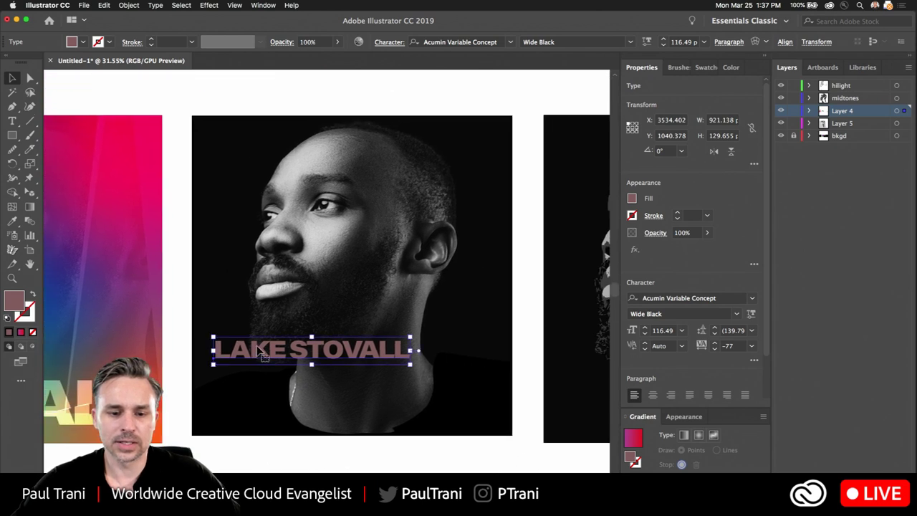
left_click_drag(261, 350, 303, 354)
Fill the uppercase artist-name text with white and enlarge it to about 1460 px wide, nearly spanning the black-and-white portrait artboard.
left_click(633, 200)
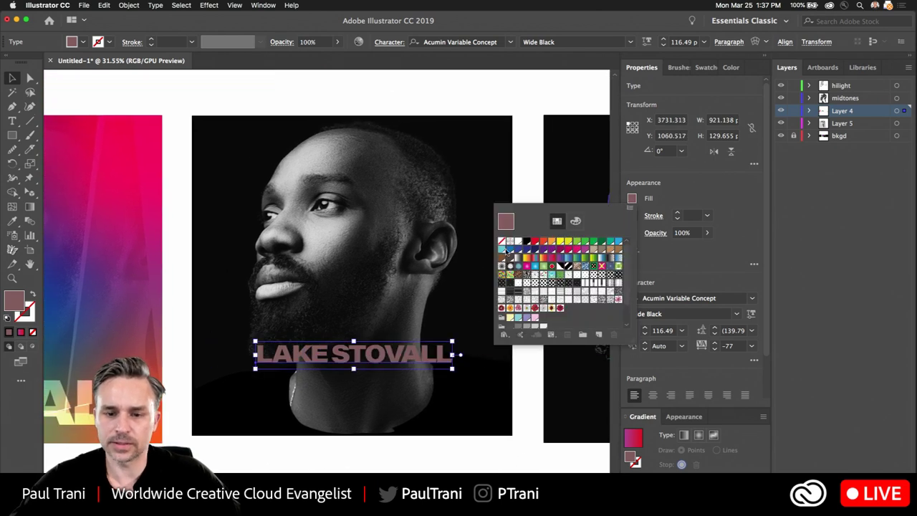
left_click(508, 248)
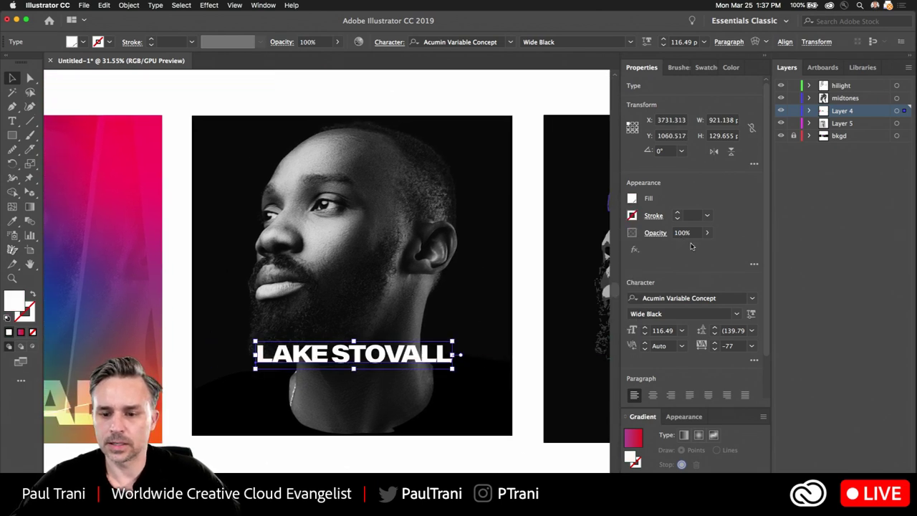
double_click(744, 420)
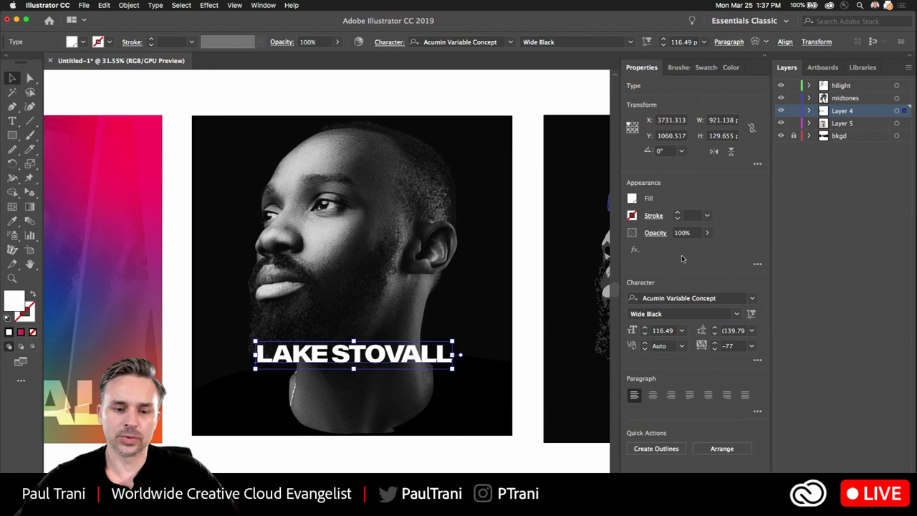
left_click_drag(256, 369, 197, 427)
scroll(344, 333, "up", 2)
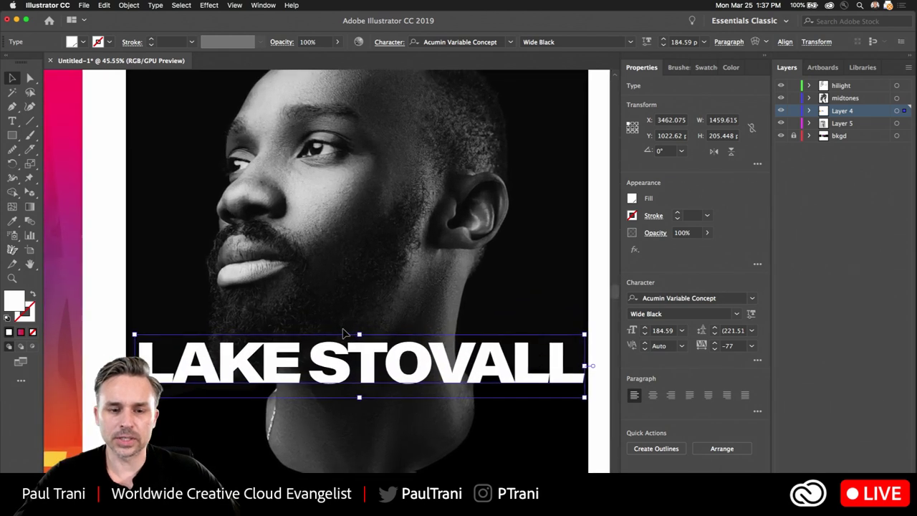
scroll(343, 329, "down", 2)
left_click_drag(303, 231, 310, 244)
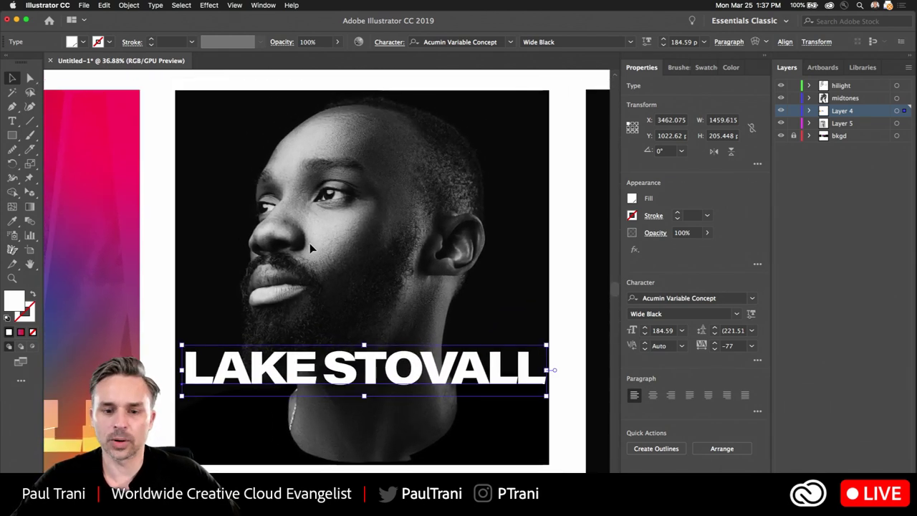
scroll(310, 247, "down", 1)
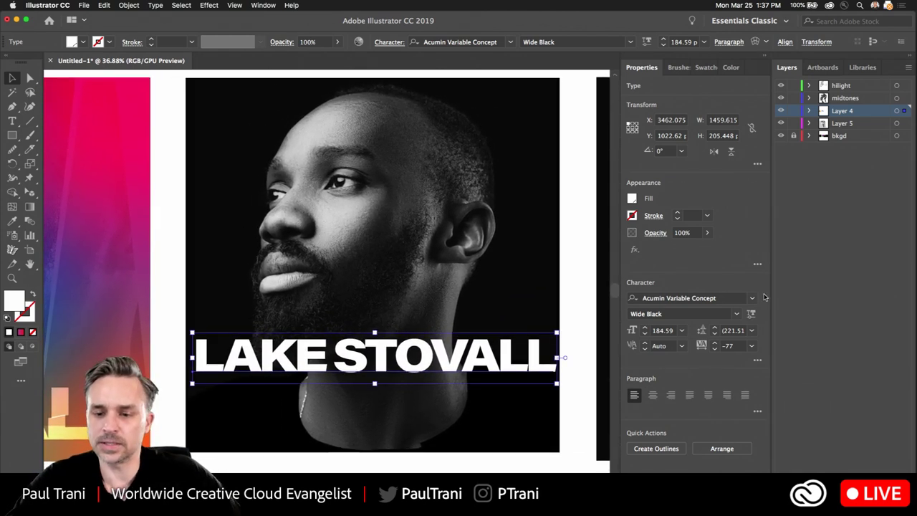
Filter the font list to script fonts and preview Adorn Pomander on the artist-name text without applying it.
left_click(752, 298)
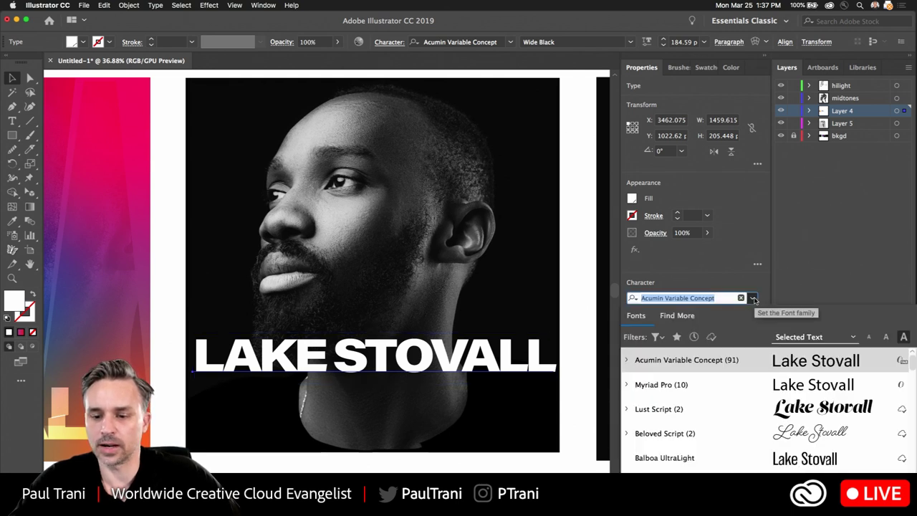
left_click(657, 337)
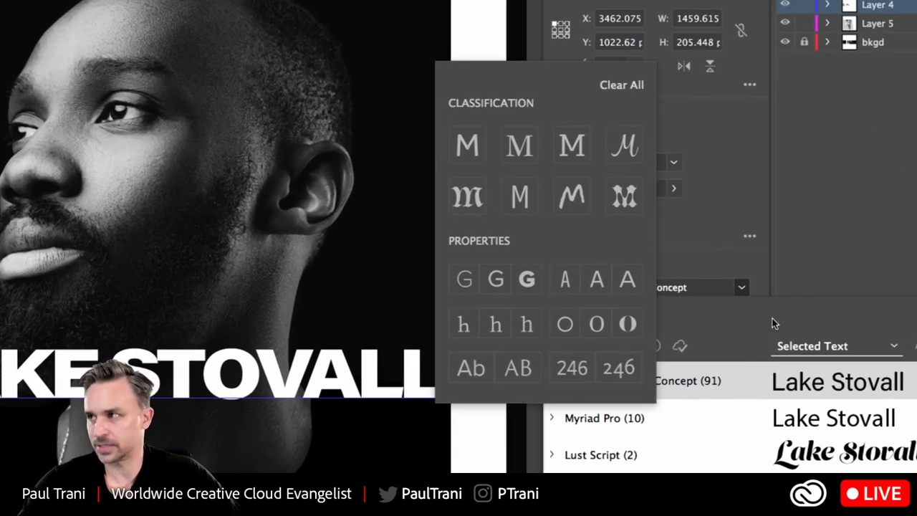
left_click(633, 151)
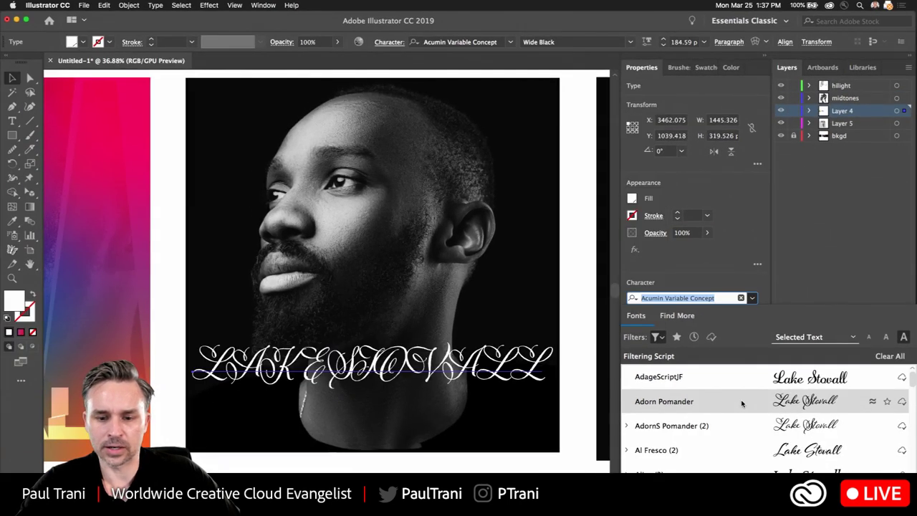
left_click(731, 279)
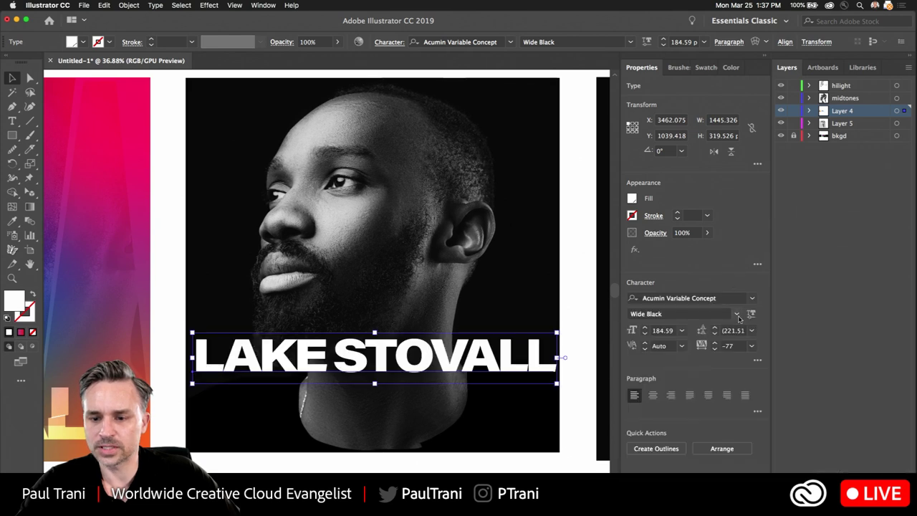
Turn off All Caps for the artist-name text and change its font to Beloved Script Bold, with the script filter cleared.
left_click(757, 361)
left_click(630, 328)
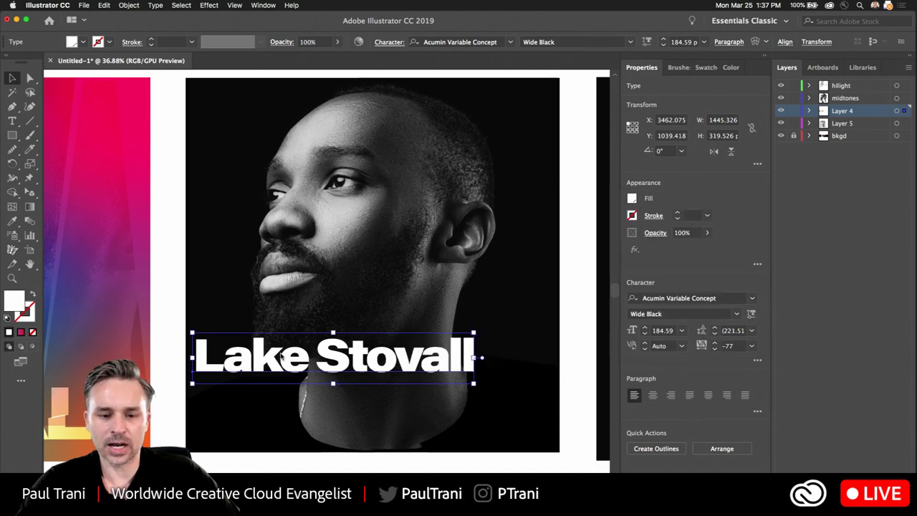
left_click(752, 298)
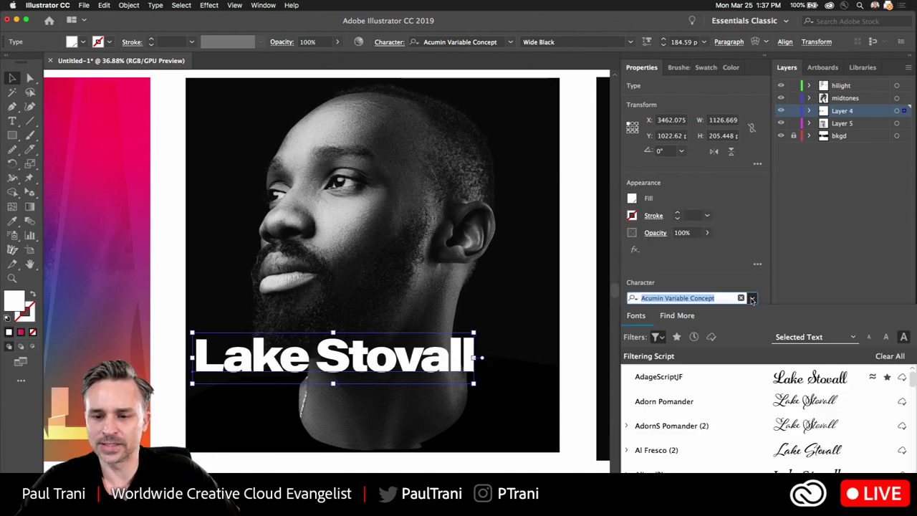
left_click(659, 337)
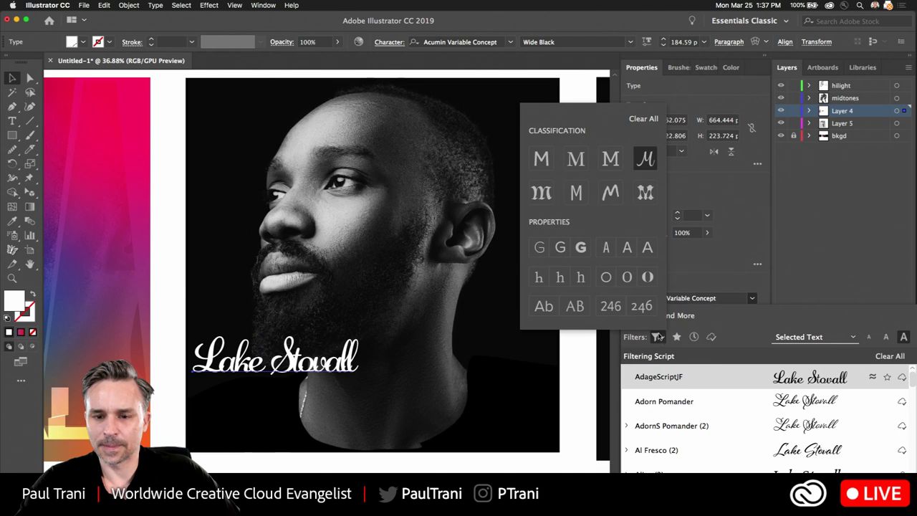
left_click(644, 158)
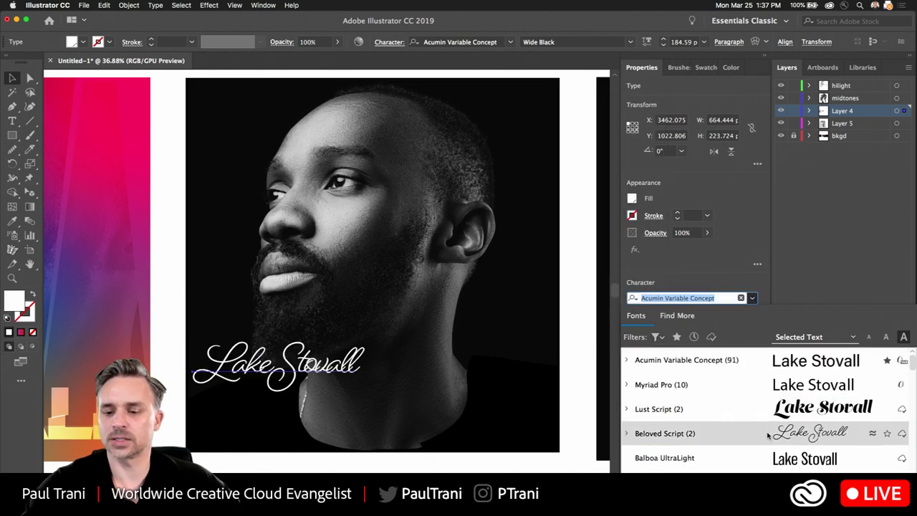
left_click(742, 435)
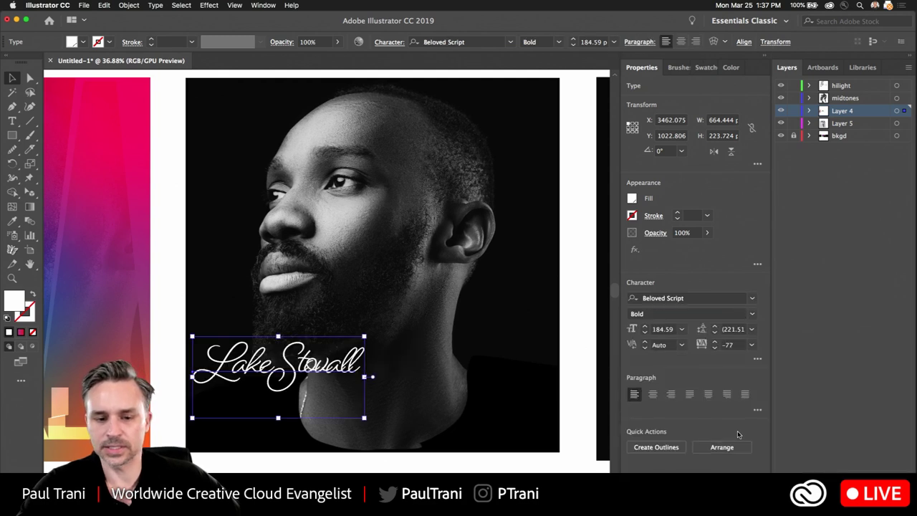
Enlarge the script title to about 374 pt and position it over the portrait's neck at about X 3474, Y 973 px.
left_click_drag(365, 421, 512, 450)
left_click_drag(513, 487, 541, 499)
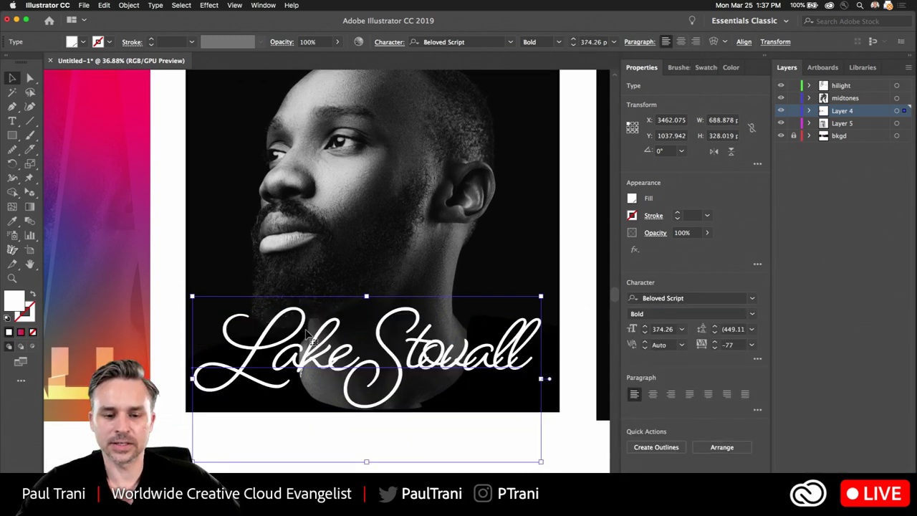
left_click_drag(270, 346, 273, 316)
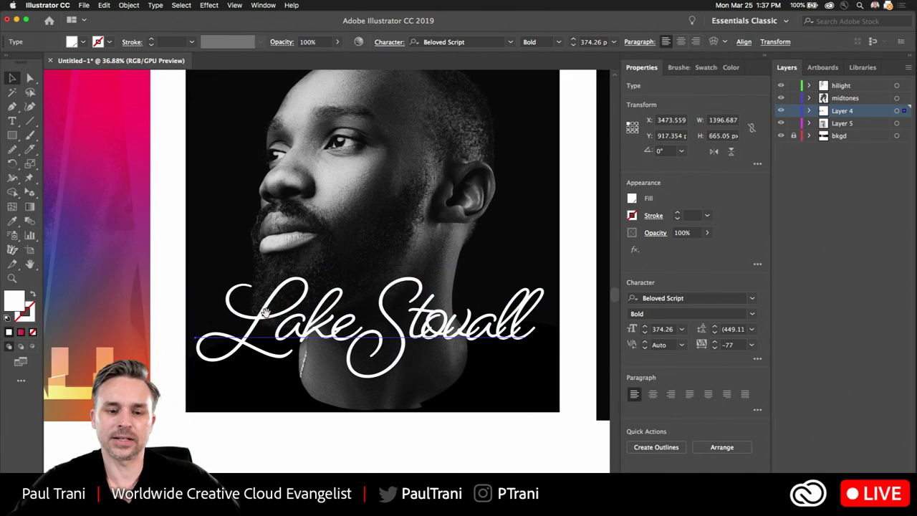
scroll(271, 323, "up", 3)
left_click_drag(264, 364, 264, 381)
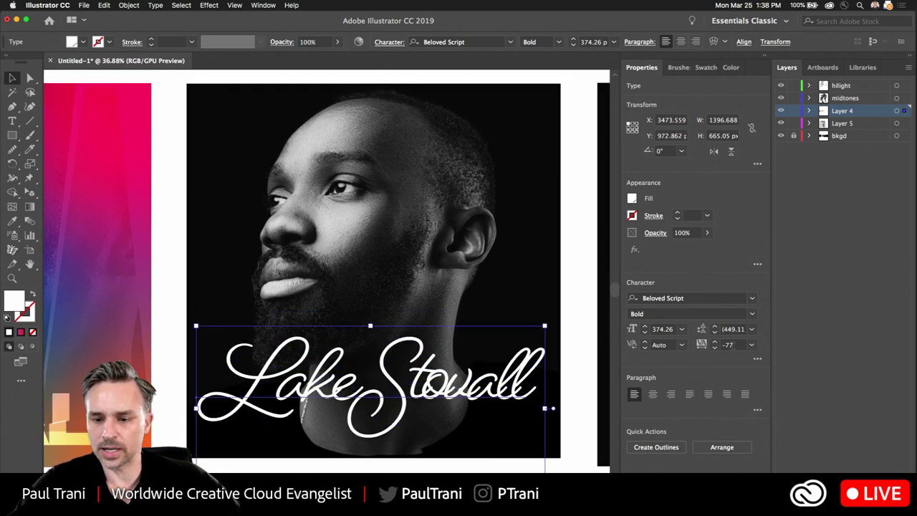
Set the script title's tracking to 0 and resize it to about 290 pt, fitting it across the portrait's neck.
left_click(730, 345)
type("0")
key("Return")
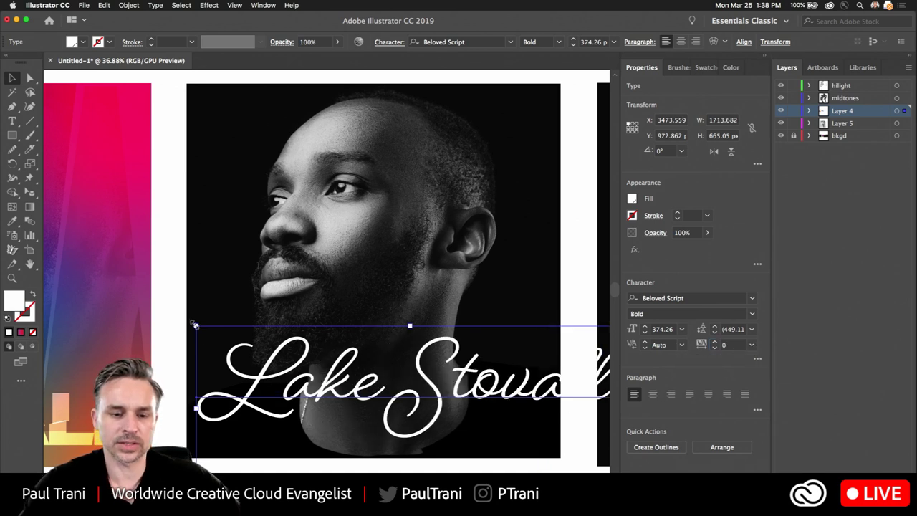
left_click_drag(195, 326, 336, 380)
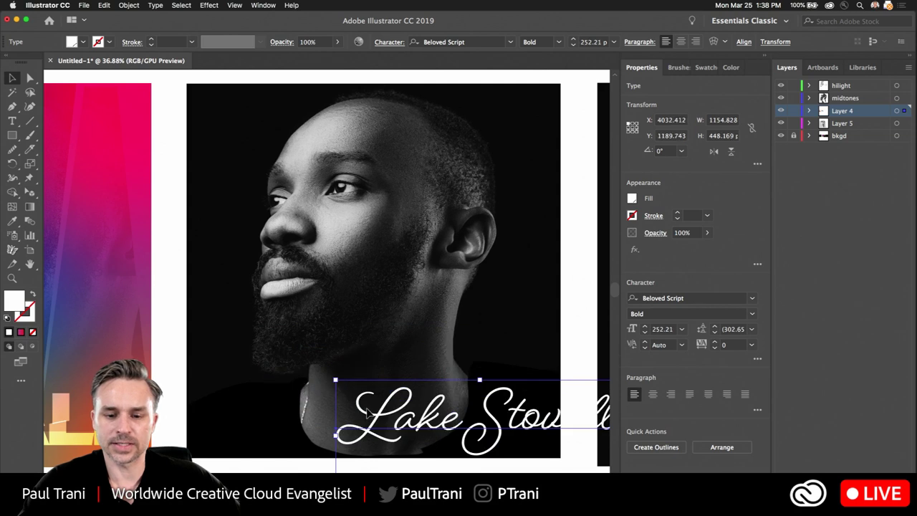
left_click_drag(367, 411, 264, 399)
left_click_drag(240, 366, 198, 335)
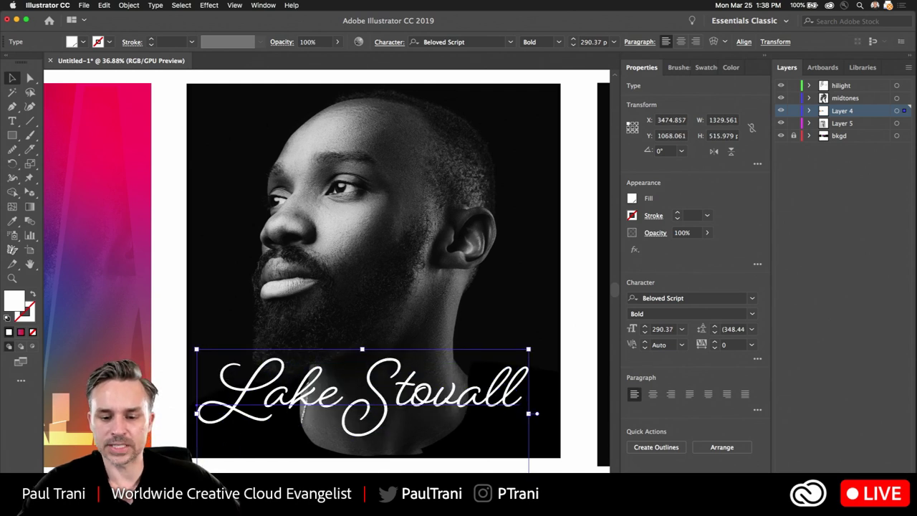
Look through the font list and its filters for the script title, leaving Beloved Script applied, and deselect the title.
left_click(752, 298)
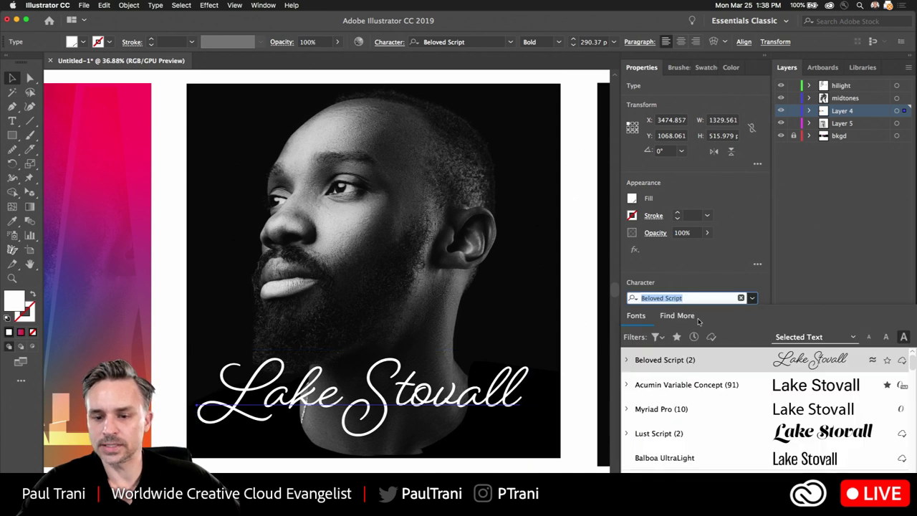
left_click(655, 336)
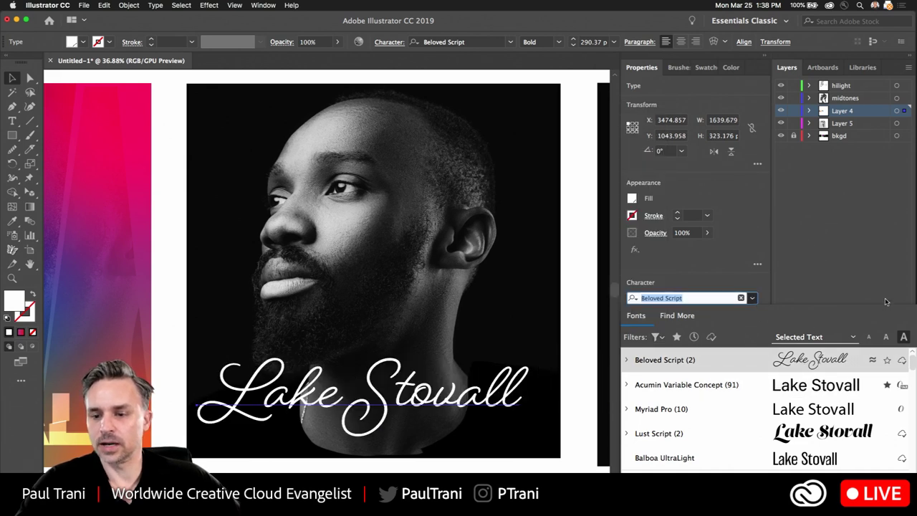
left_click(854, 266)
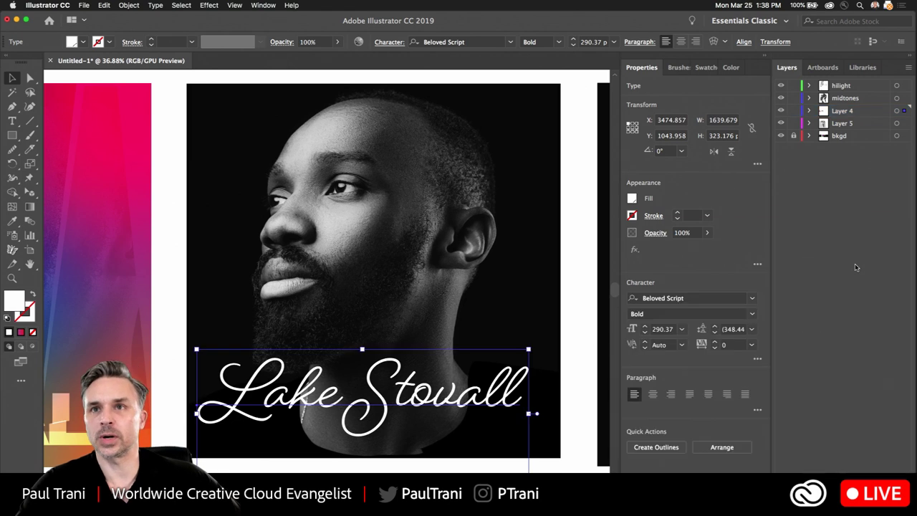
left_click(163, 145)
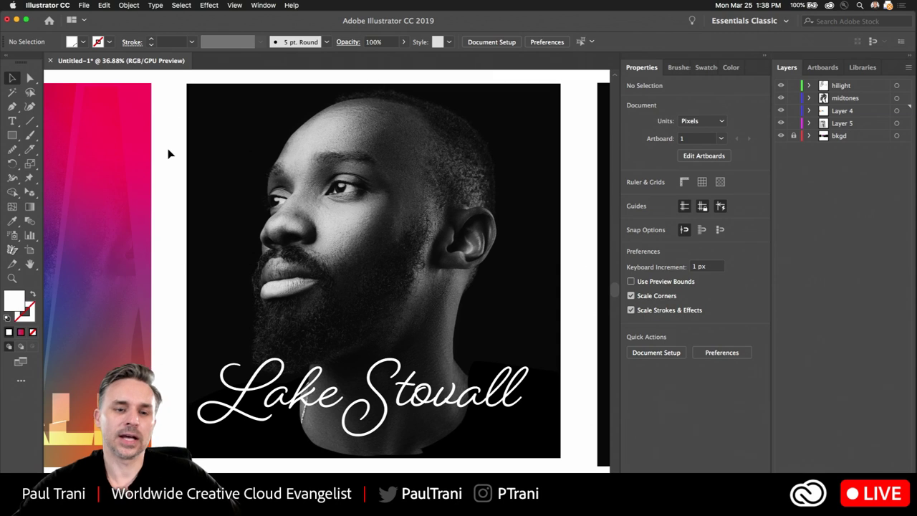
Hide the bkgd layer behind the vector-traced portrait and clear the selection of the face highlight shape.
scroll(161, 215, "right", 10)
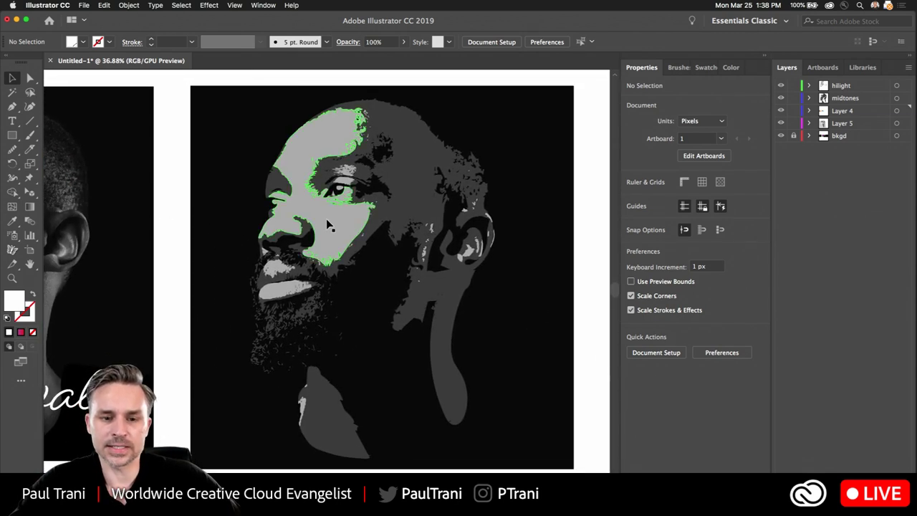
left_click(324, 219)
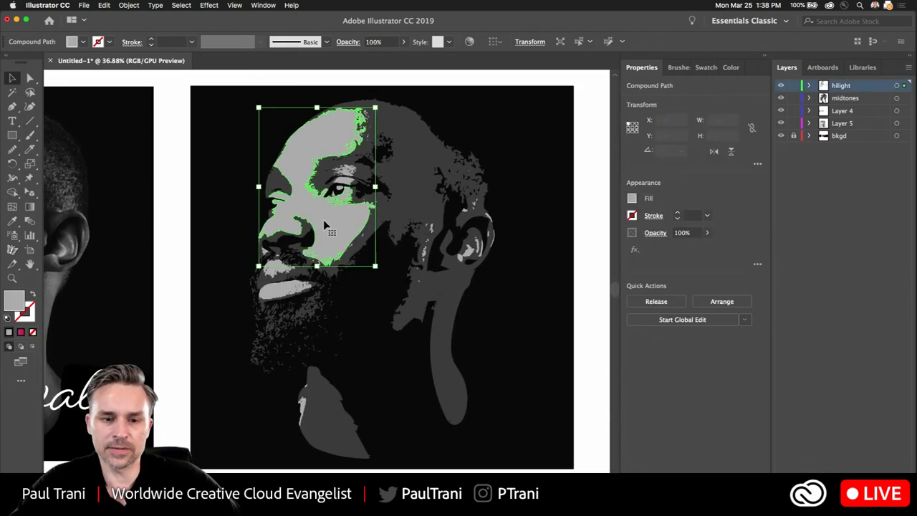
left_click(397, 203)
left_click(281, 213)
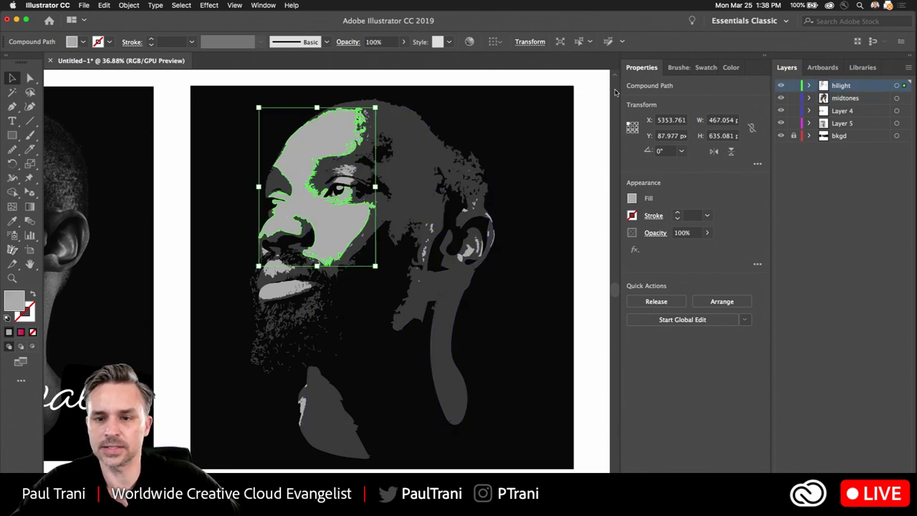
left_click(681, 68)
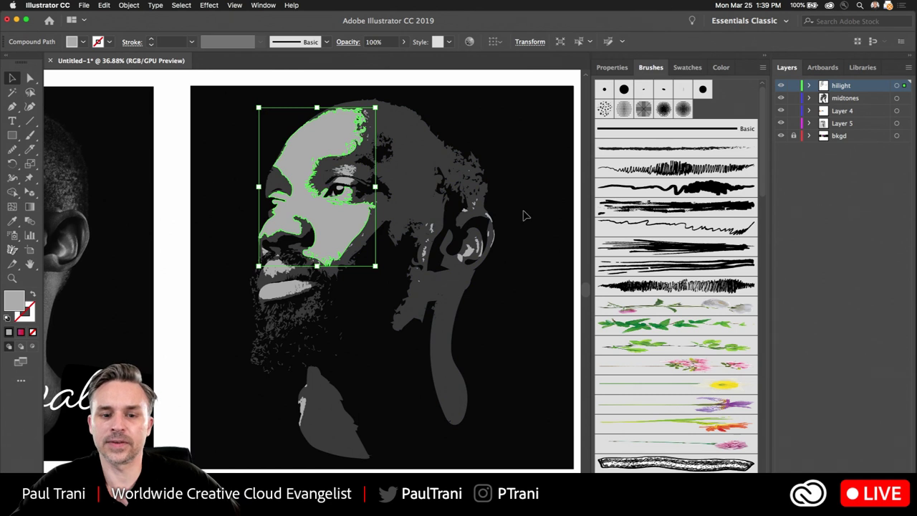
left_click(781, 136)
left_click(235, 143)
Give all the traced portrait shapes the default black stroke with no fill and round corner joins.
key("super+a")
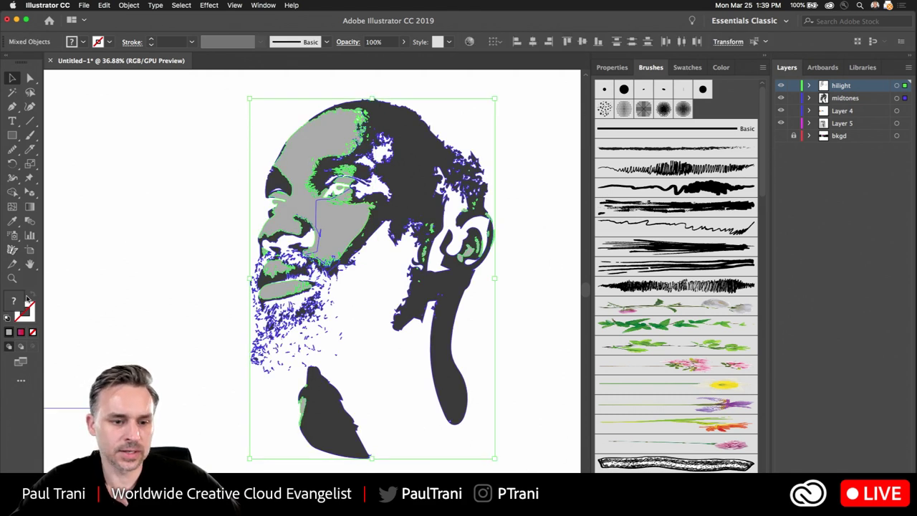
left_click(6, 319)
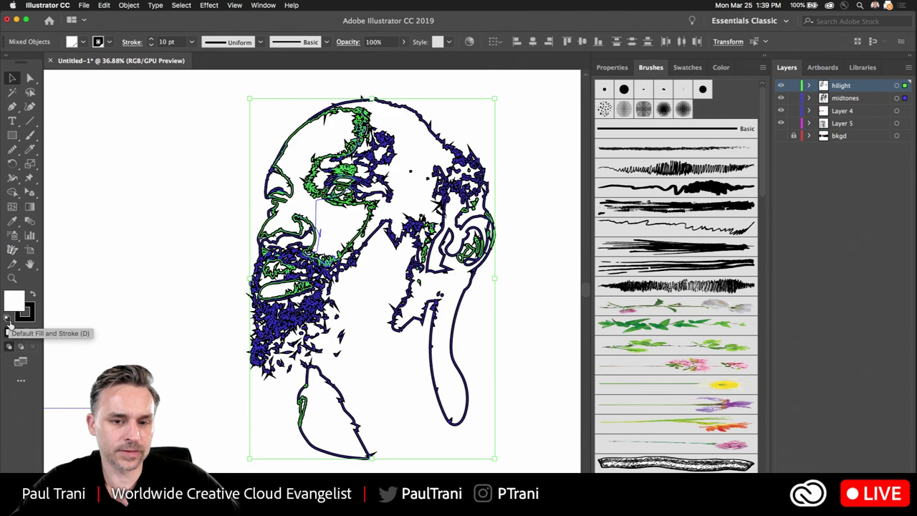
left_click(32, 331)
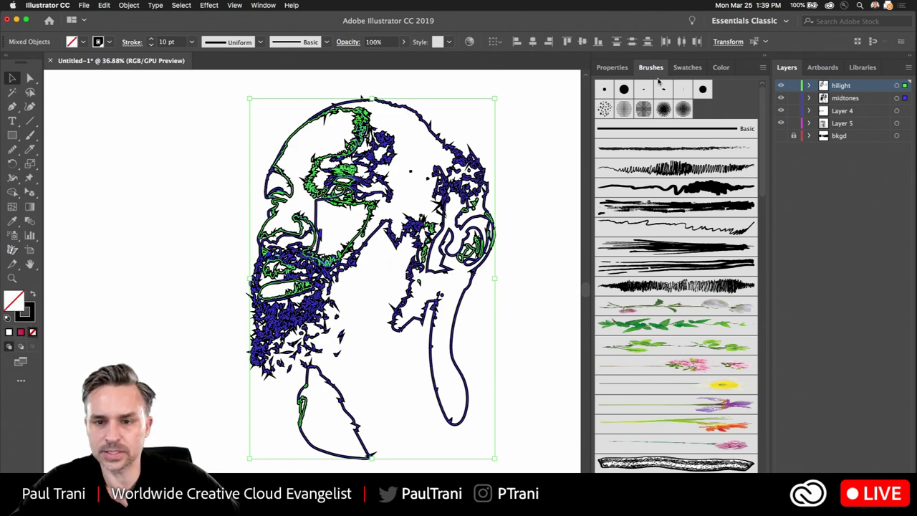
left_click(612, 67)
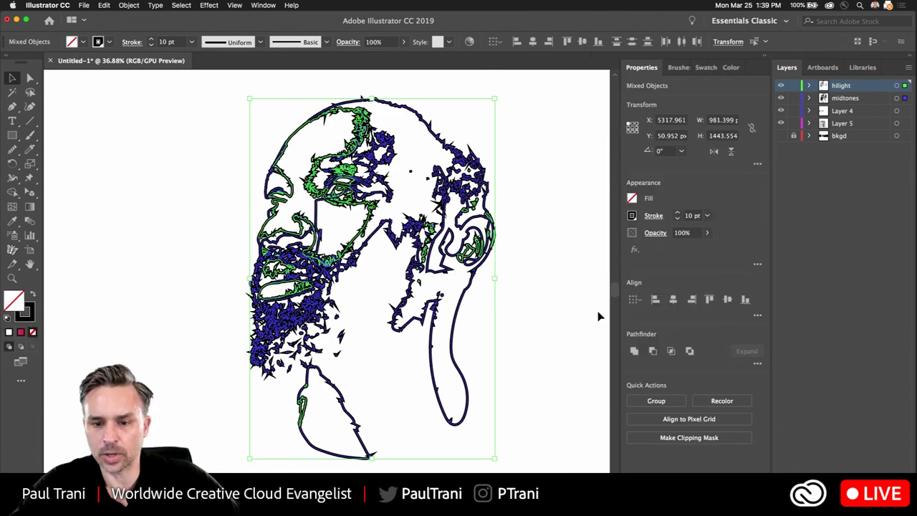
left_click(652, 216)
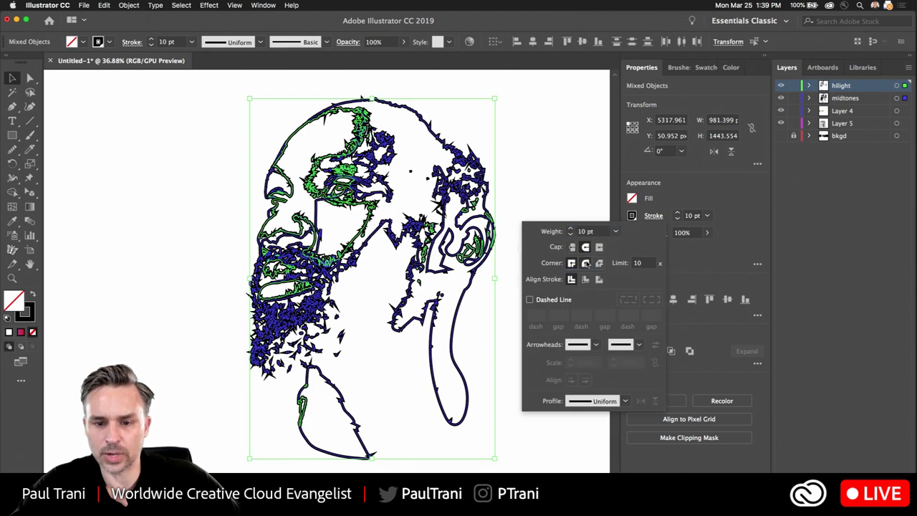
left_click(586, 263)
left_click(190, 187)
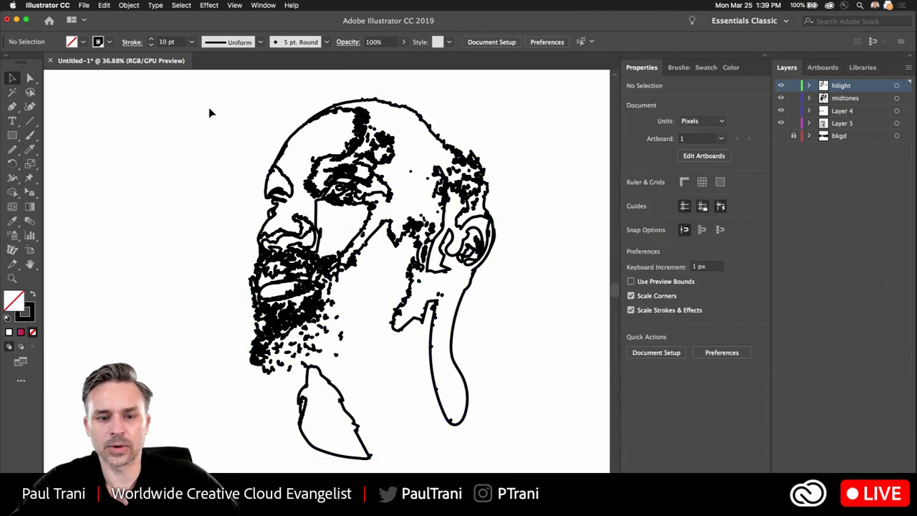
Apply the dense scribble art brush to the whole traced portrait and lower its stroke weight to 0.5 pt.
left_click_drag(210, 112, 510, 464)
left_click(677, 68)
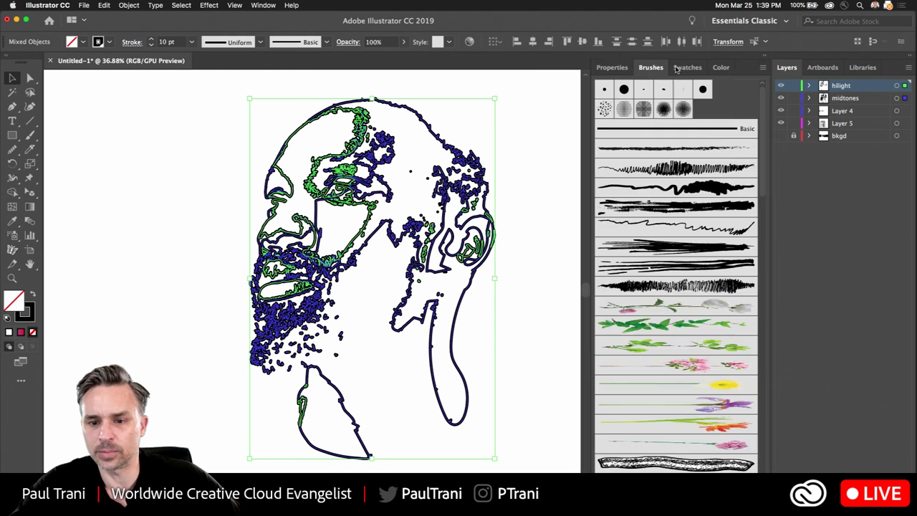
left_click(659, 170)
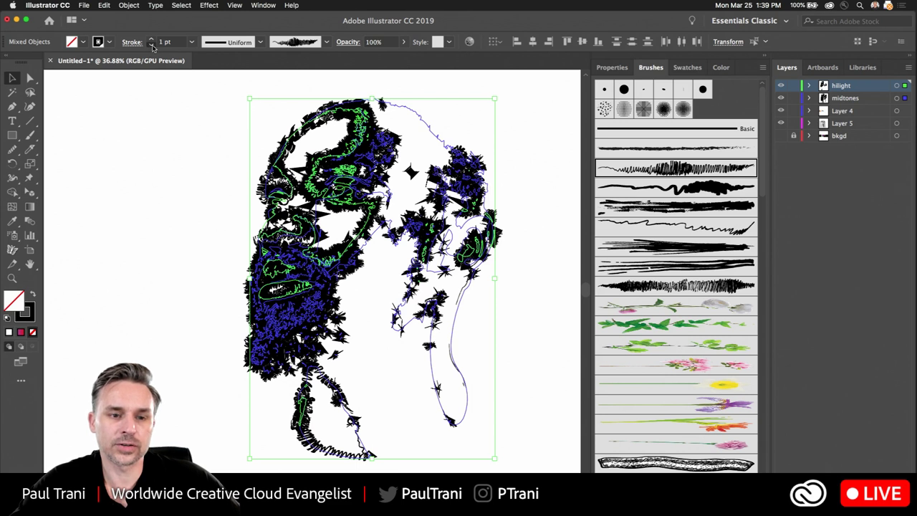
left_click(151, 45)
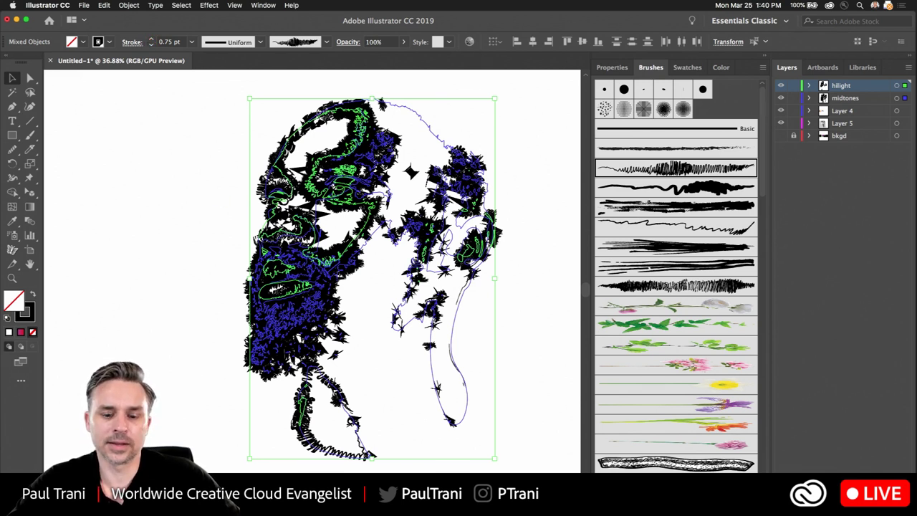
key("super+m")
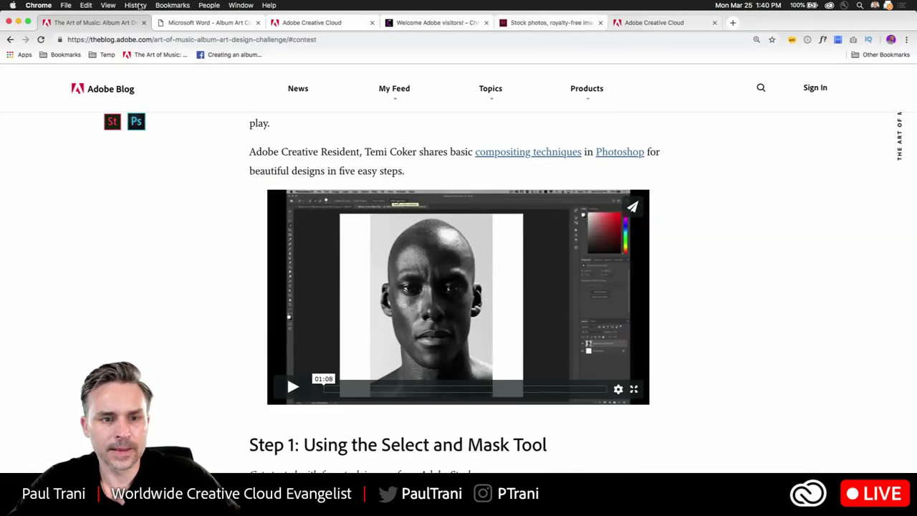
left_click(340, 25)
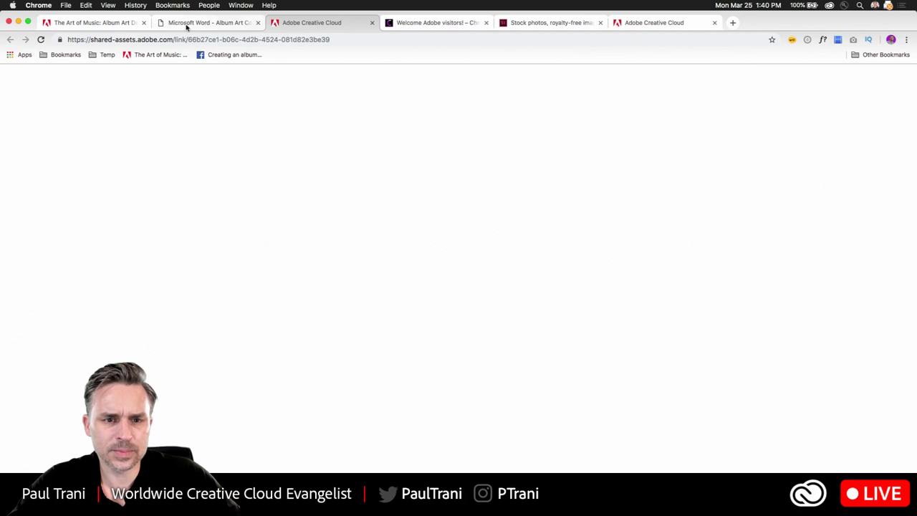
left_click(98, 27)
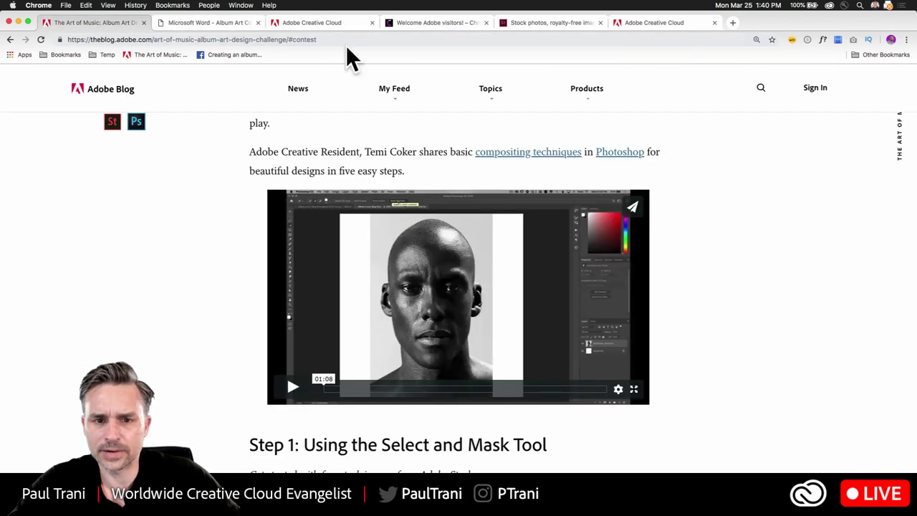
left_click(19, 23)
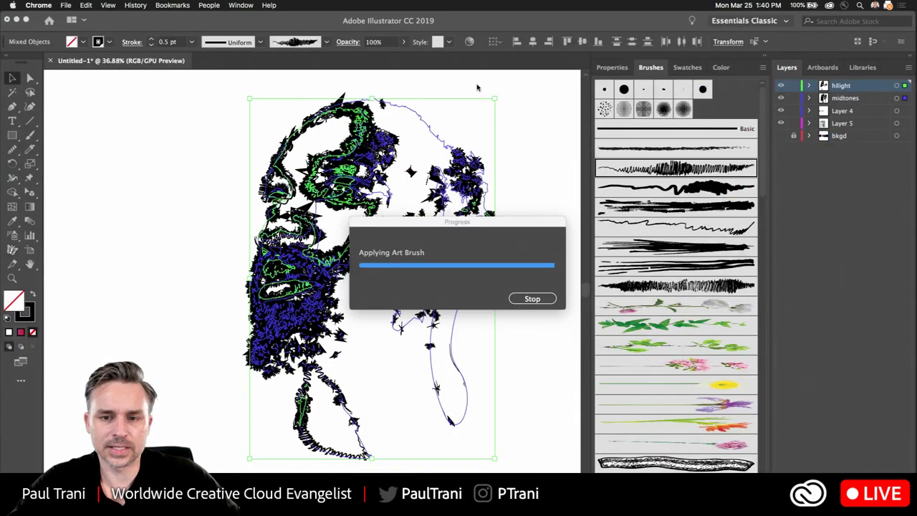
Select the whole traced portrait again and replace its scribble brush with the thin rough charcoal-style art brush.
left_click(474, 229)
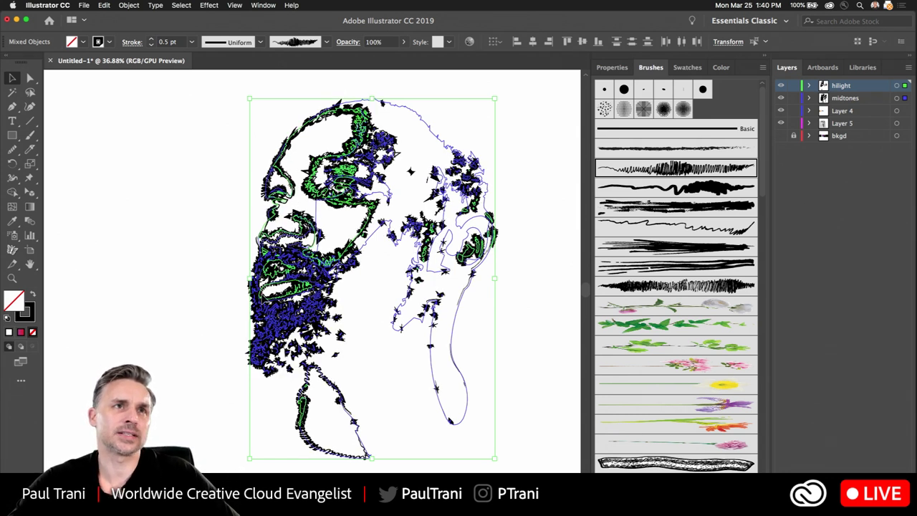
left_click(211, 225)
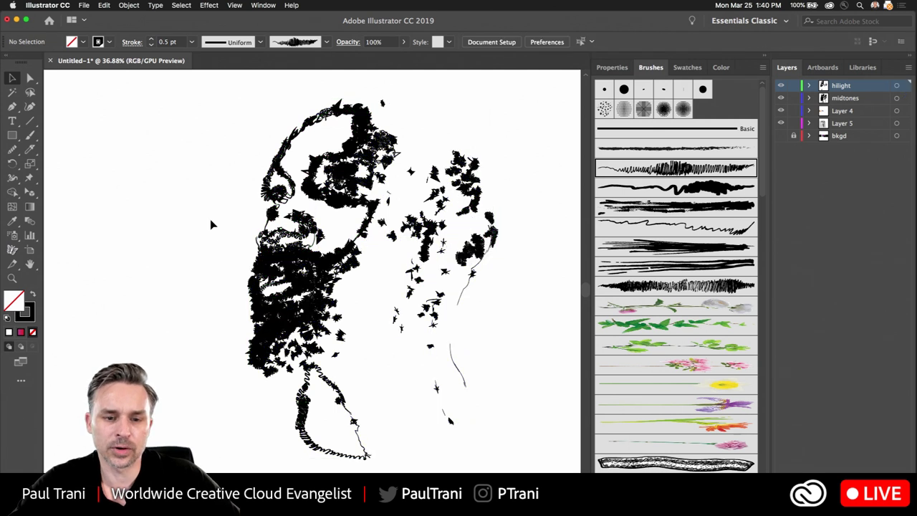
left_click_drag(231, 104, 529, 455)
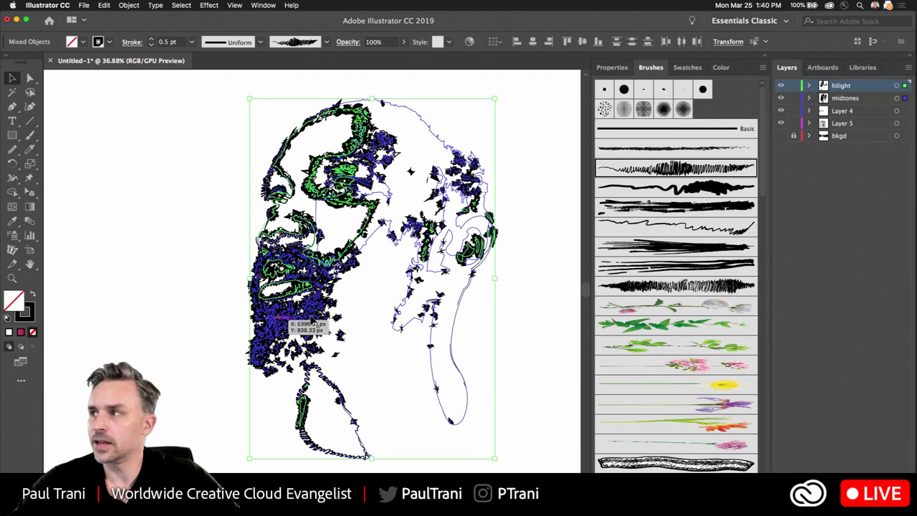
scroll(284, 318, "up", 1)
scroll(286, 318, "up", 5)
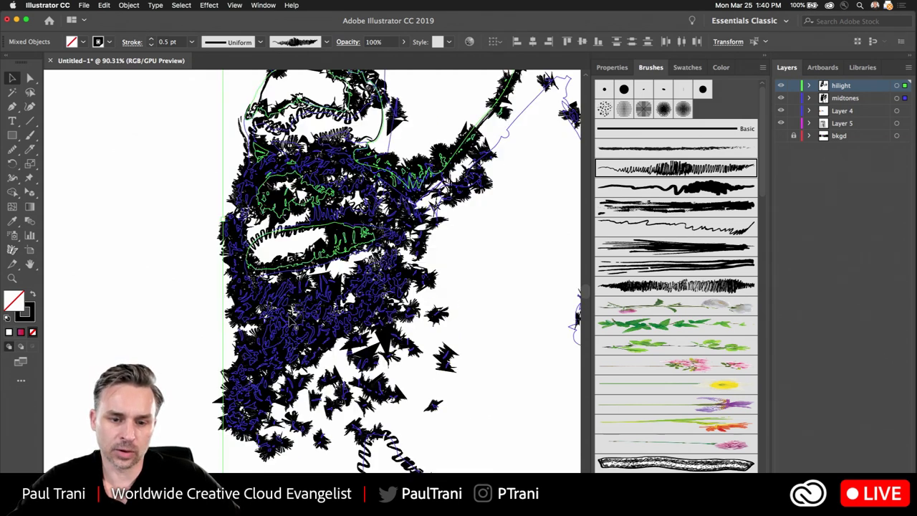
scroll(290, 322, "up", 9)
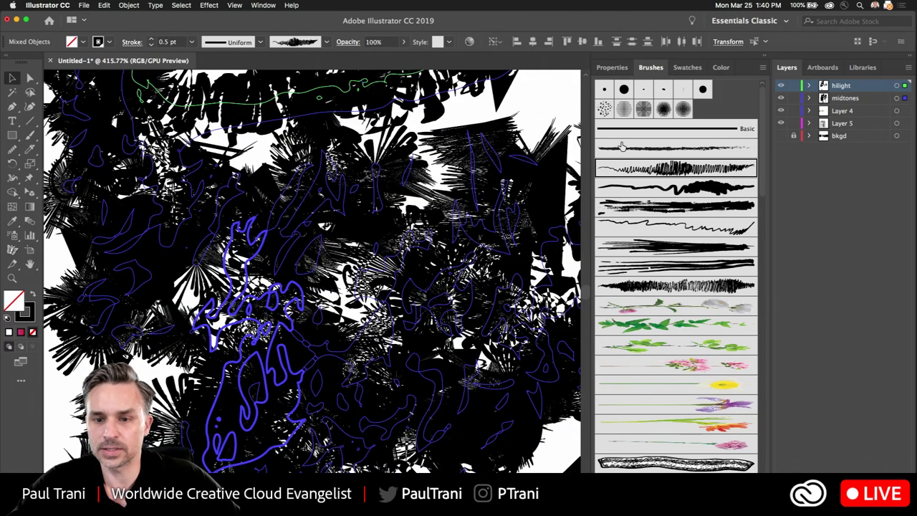
left_click(674, 152)
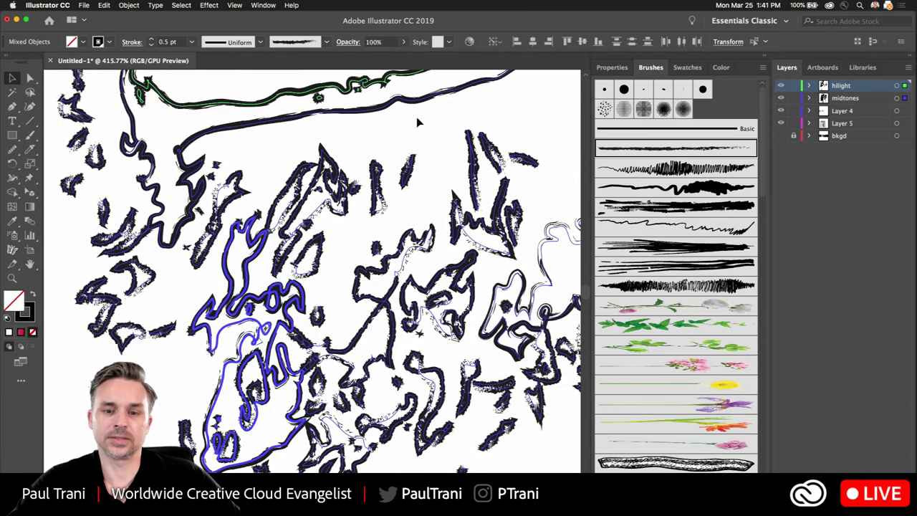
Deselect the portrait and examine the brushed outlines across the beard, face and whole head.
left_click_drag(198, 180, 144, 203)
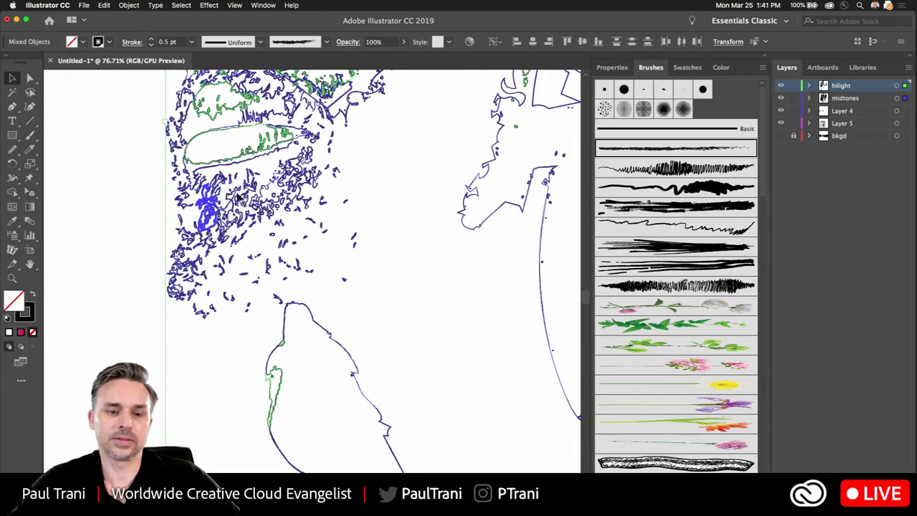
scroll(144, 205, "down", 6)
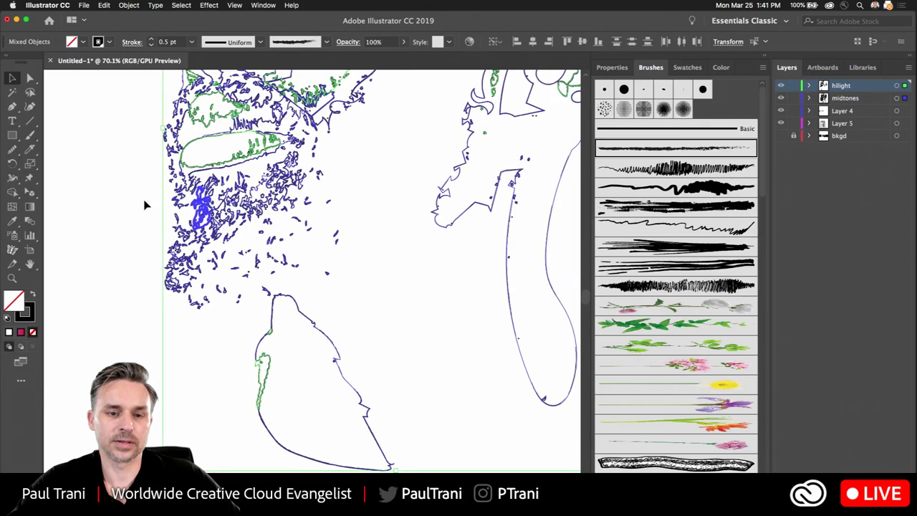
left_click(102, 178)
left_click_drag(94, 159, 210, 260)
scroll(211, 263, "up", 5)
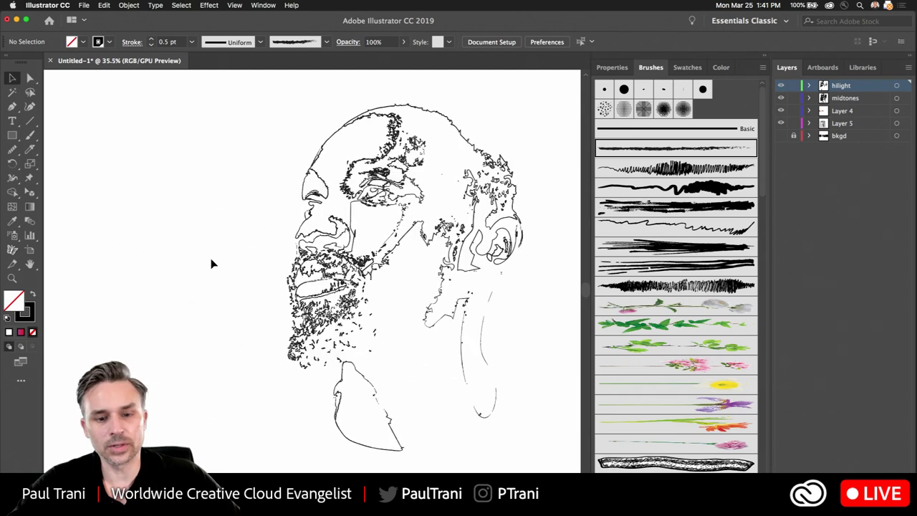
mouse_move(81, 262)
left_mouse_down()
mouse_move(47, 274)
mouse_move(65, 279)
mouse_move(96, 262)
left_mouse_up()
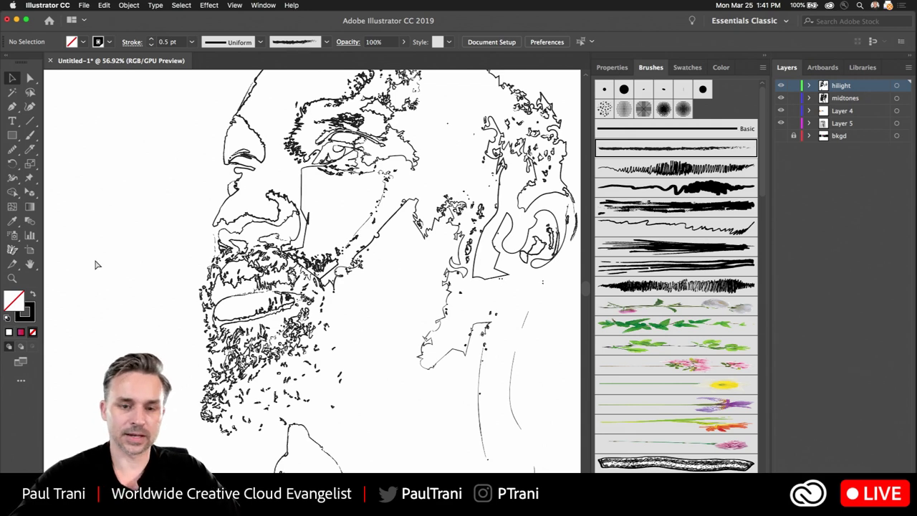
Save the document to the Desktop as LakeStovall.ai in Adobe Illustrator format, with the Illustrator CC version and its preset options.
key("super+s")
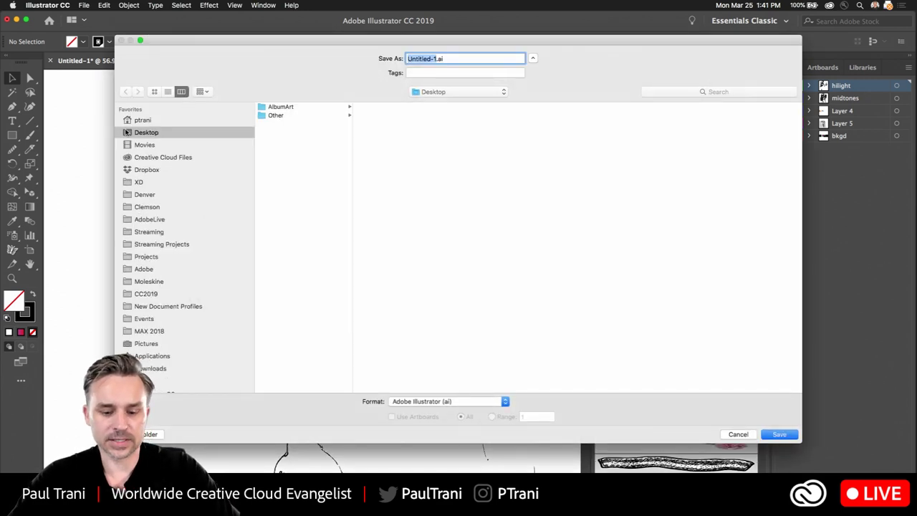
type("LakeStovall")
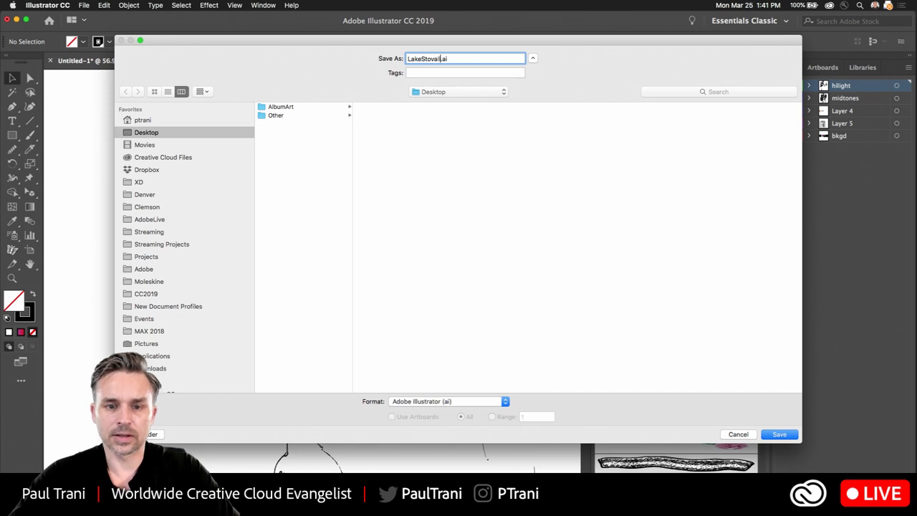
key("Return")
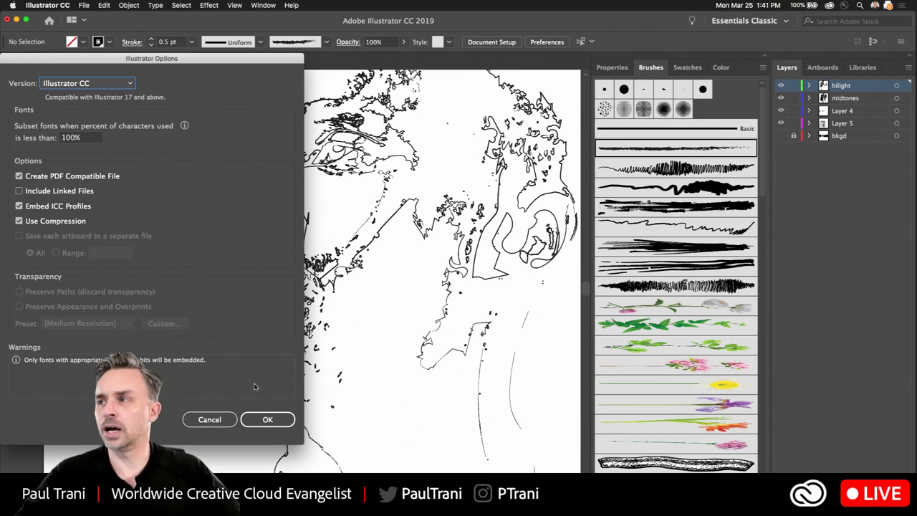
left_click(266, 420)
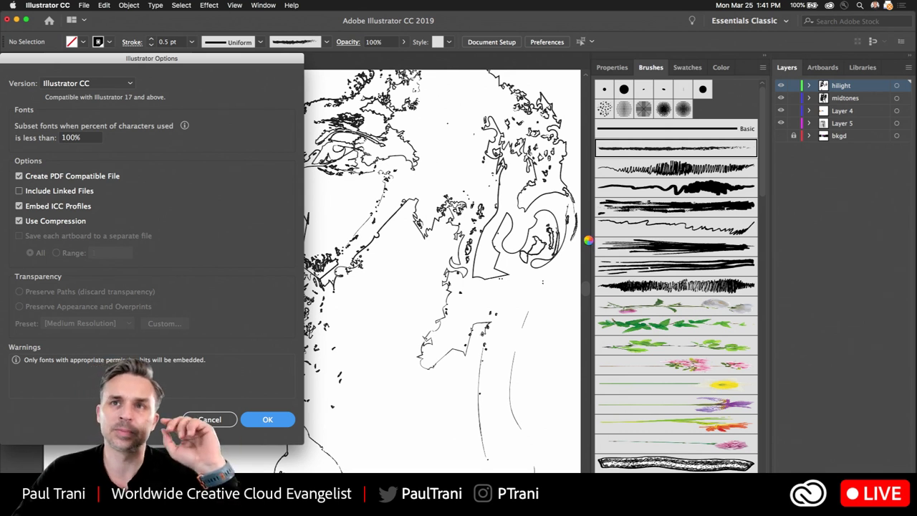
key("Return")
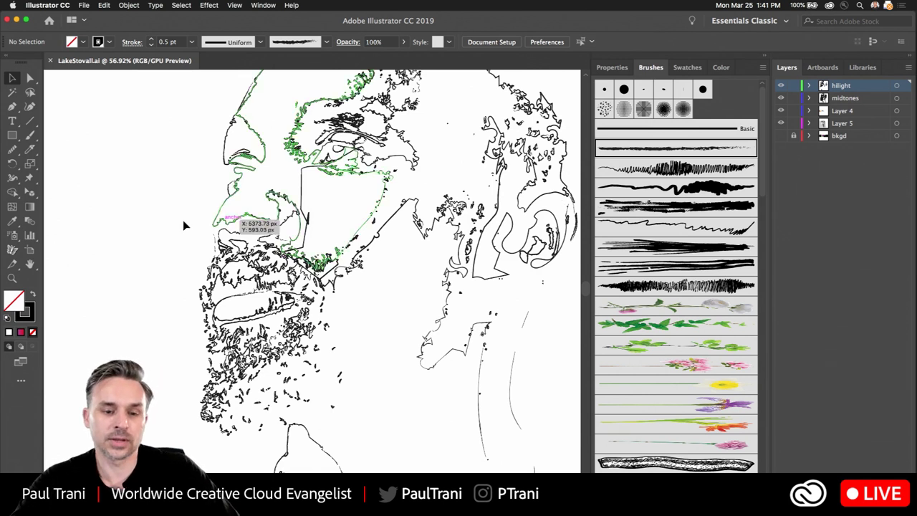
scroll(166, 274, "left", 3)
scroll(166, 274, "up", 1)
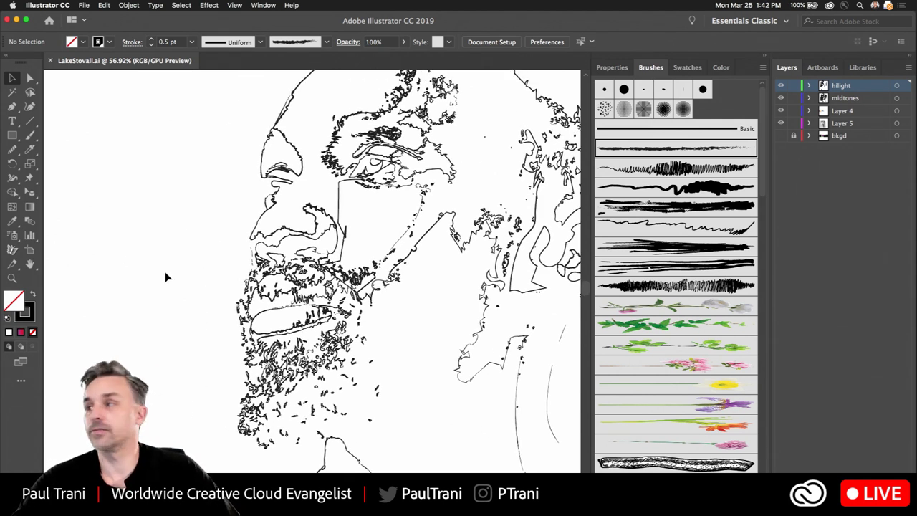
scroll(166, 277, "down", 5)
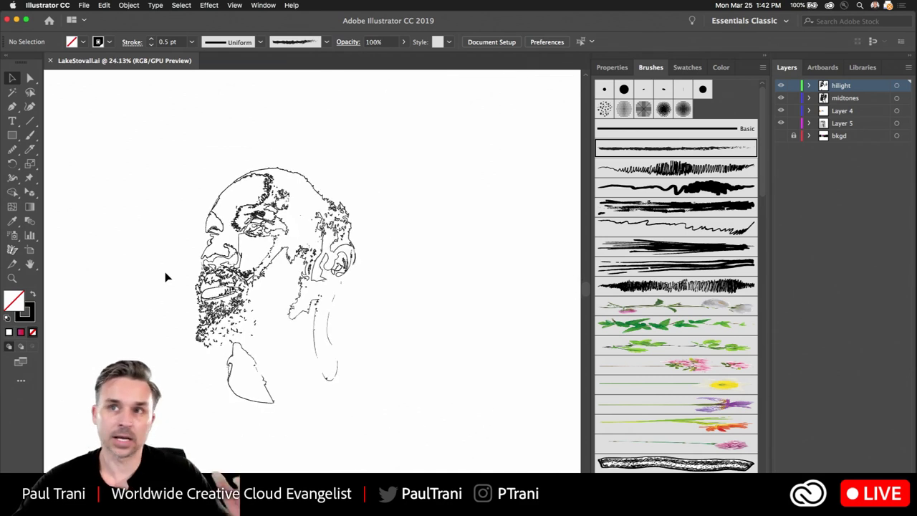
left_click_drag(111, 242, 140, 243)
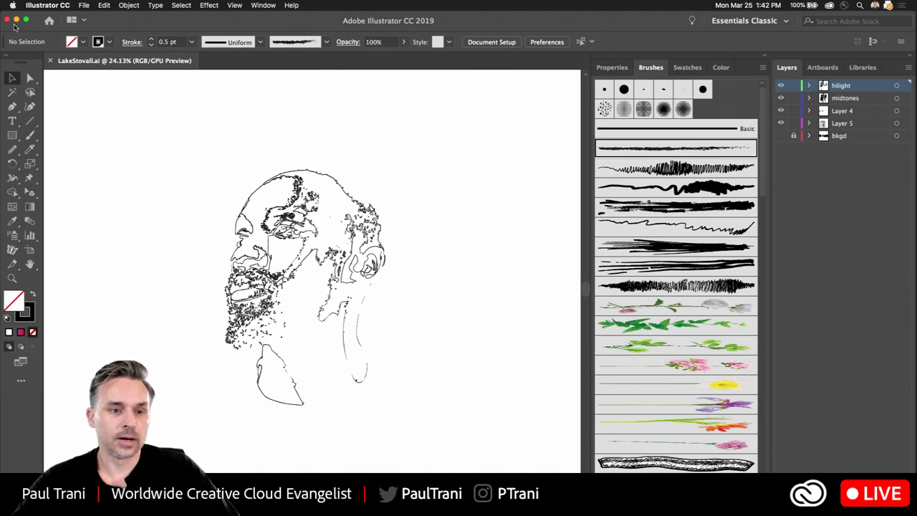
Clear the open windows off the desktop and check the file information of LakeStovall.ai in Finder.
left_click(16, 20)
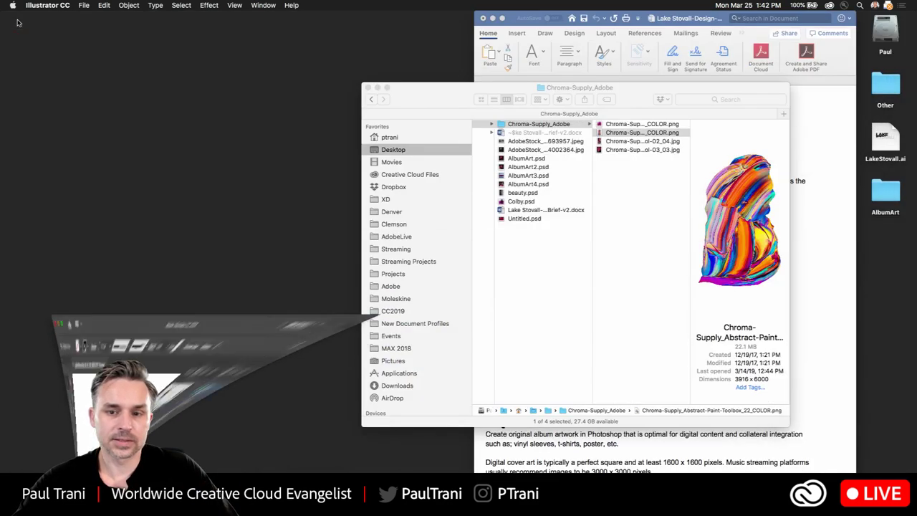
left_click(368, 88)
left_click(492, 18)
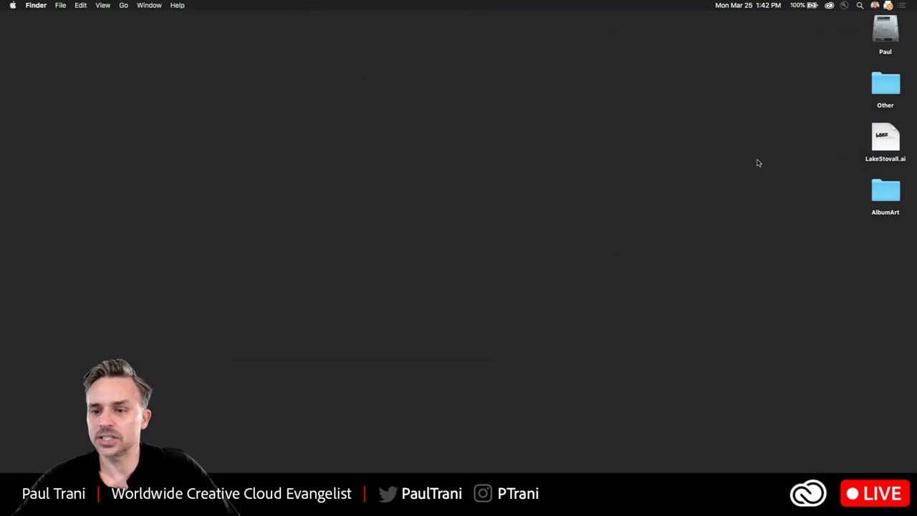
left_click(877, 137)
key("super+i")
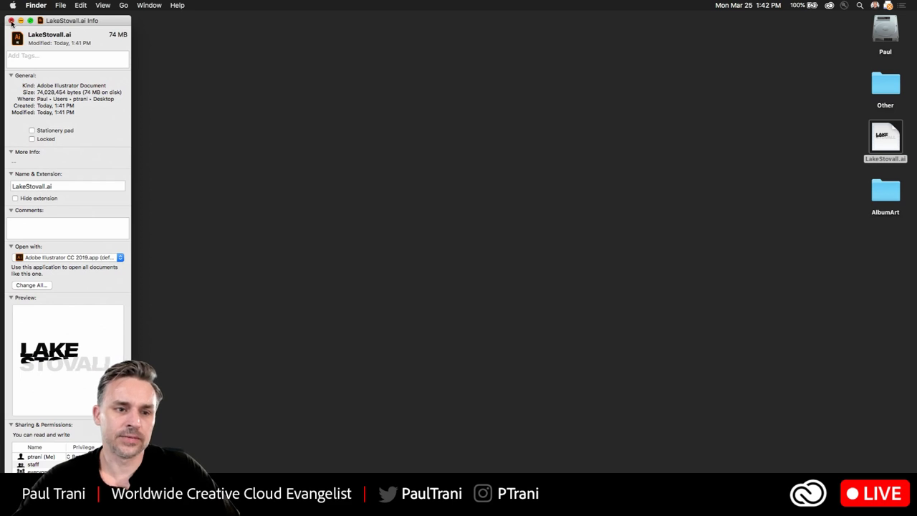
left_click(11, 21)
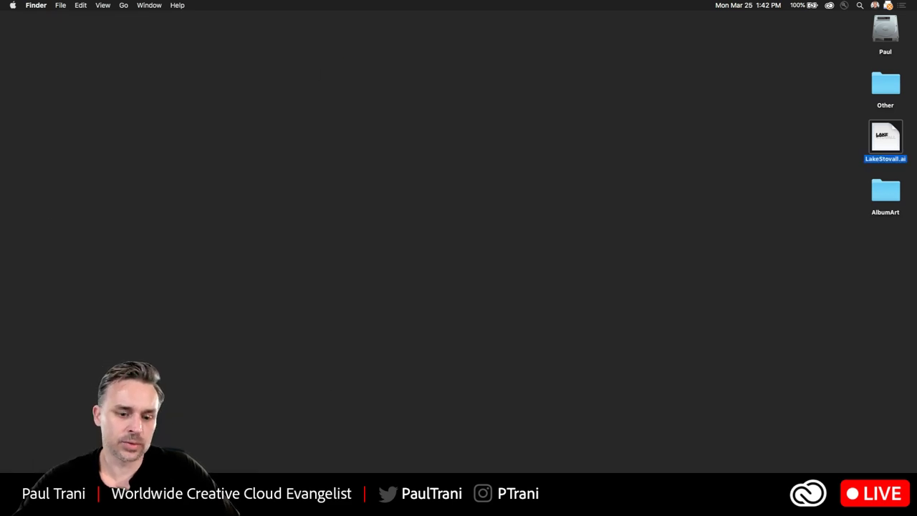
Reopen LakeStovall.ai in Illustrator, bring all the album covers into view, and make the bkgd layer visible.
key("super+o")
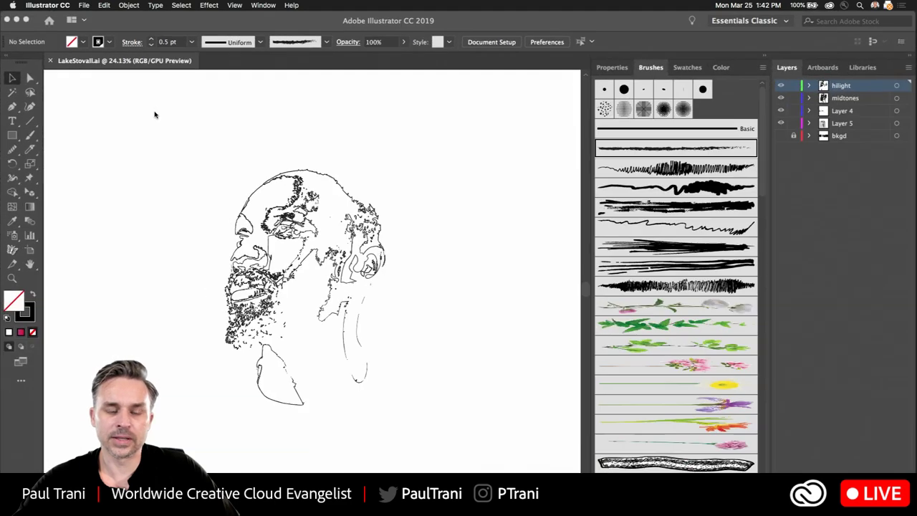
scroll(78, 175, "down", 5)
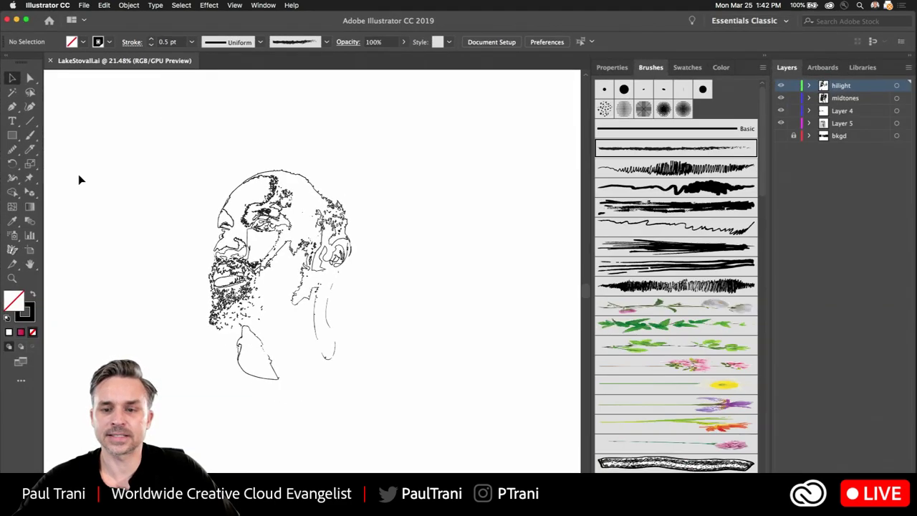
scroll(83, 162, "down", 2)
mouse_move(84, 161)
left_mouse_down()
mouse_move(425, 193)
mouse_move(202, 200)
mouse_move(236, 199)
left_mouse_up()
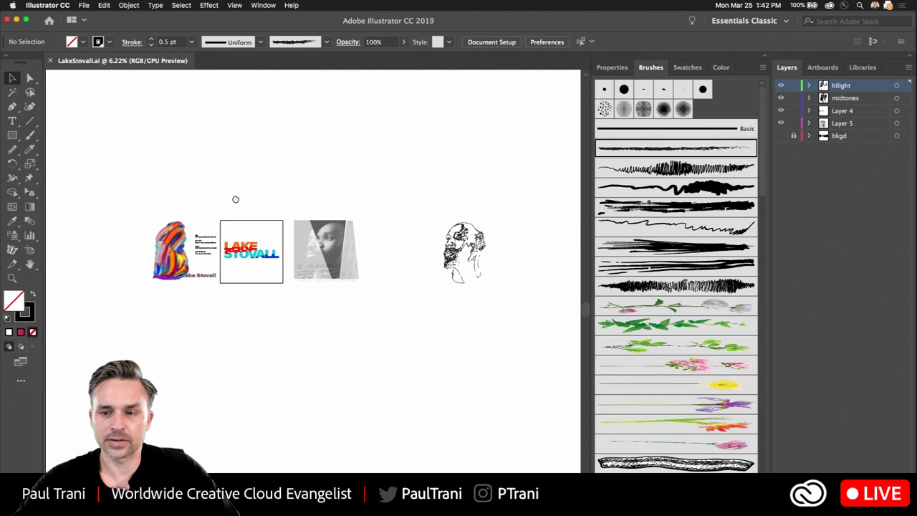
left_click(782, 136)
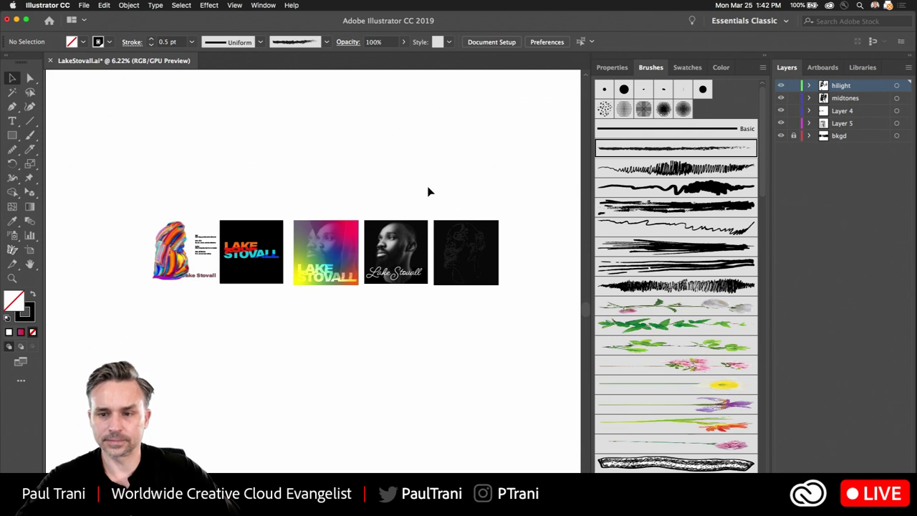
Unlock the bkgd layer and use the Eyedropper to give the traced portrait's background square the gradient cover's black fill at 21% opacity.
left_click(498, 283)
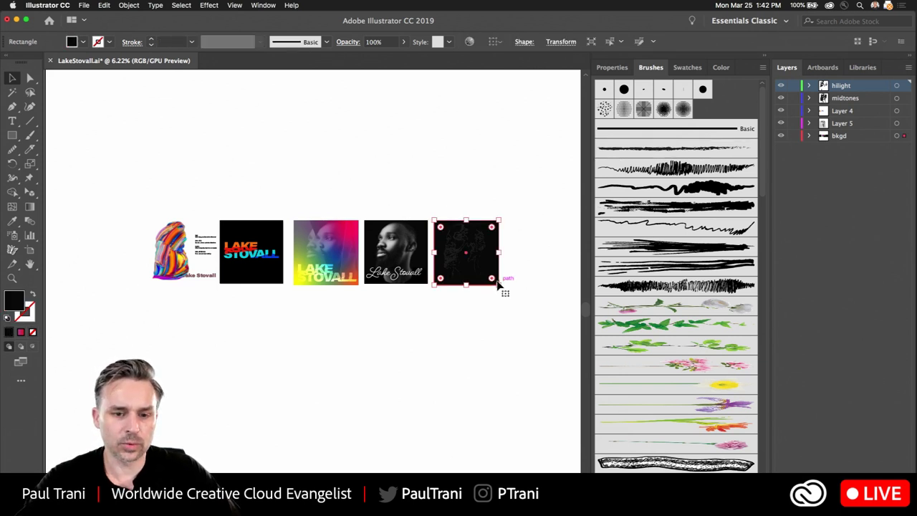
key("i")
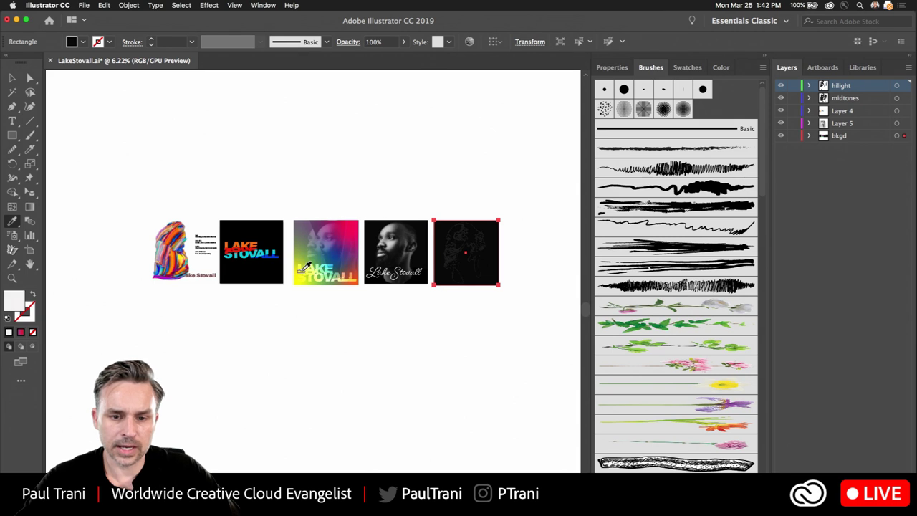
left_click(299, 273)
left_click(305, 247)
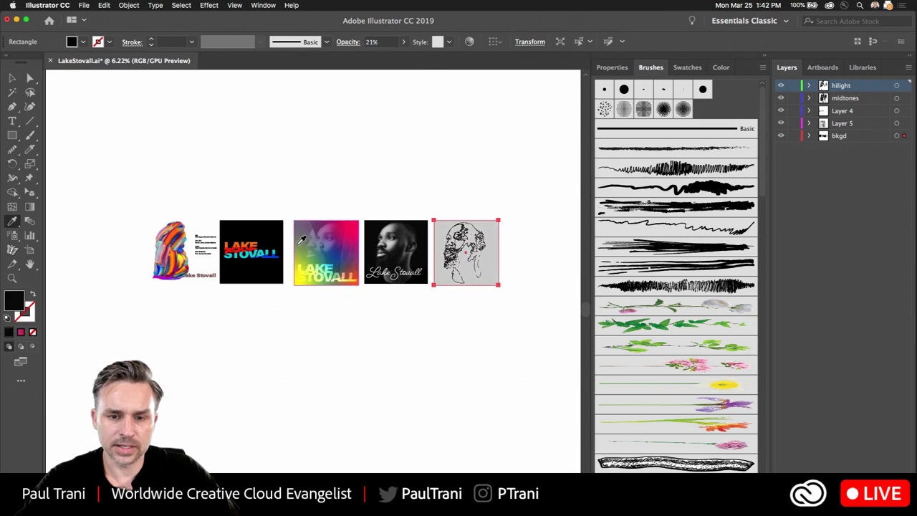
left_click(12, 78)
left_click(153, 155)
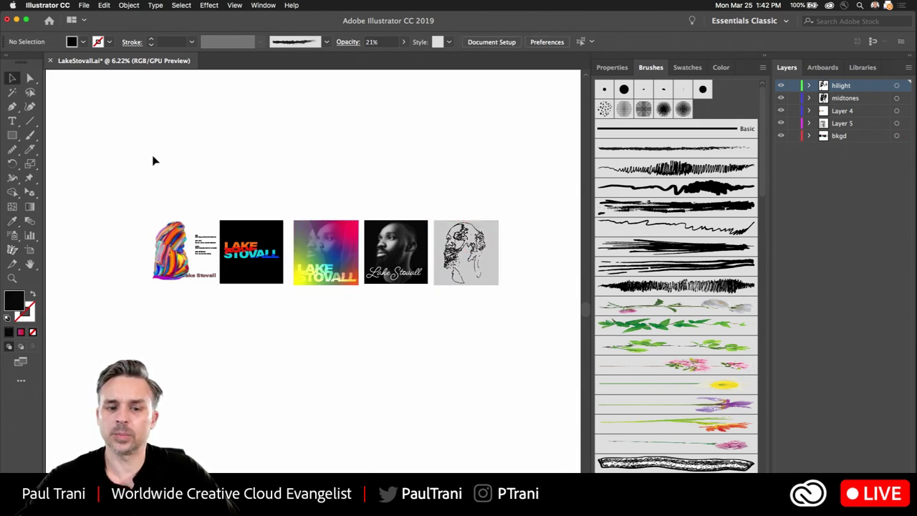
scroll(152, 155, "up", 1)
scroll(152, 160, "up", 2)
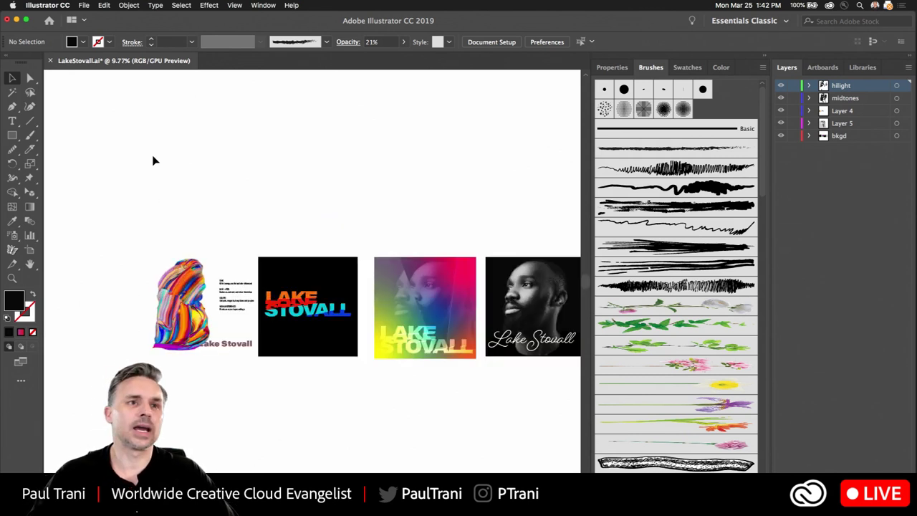